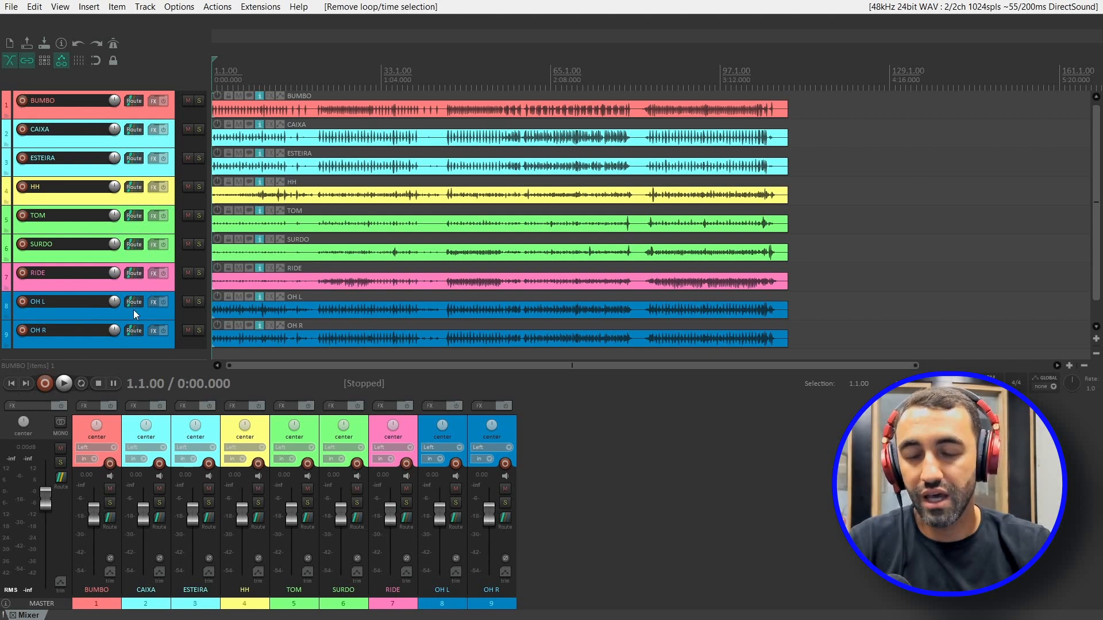
- Insert a new track between RIDE and OH L, and nest OH L and OH R inside it as a folder
{"action": "key", "text": "Page_Down"}
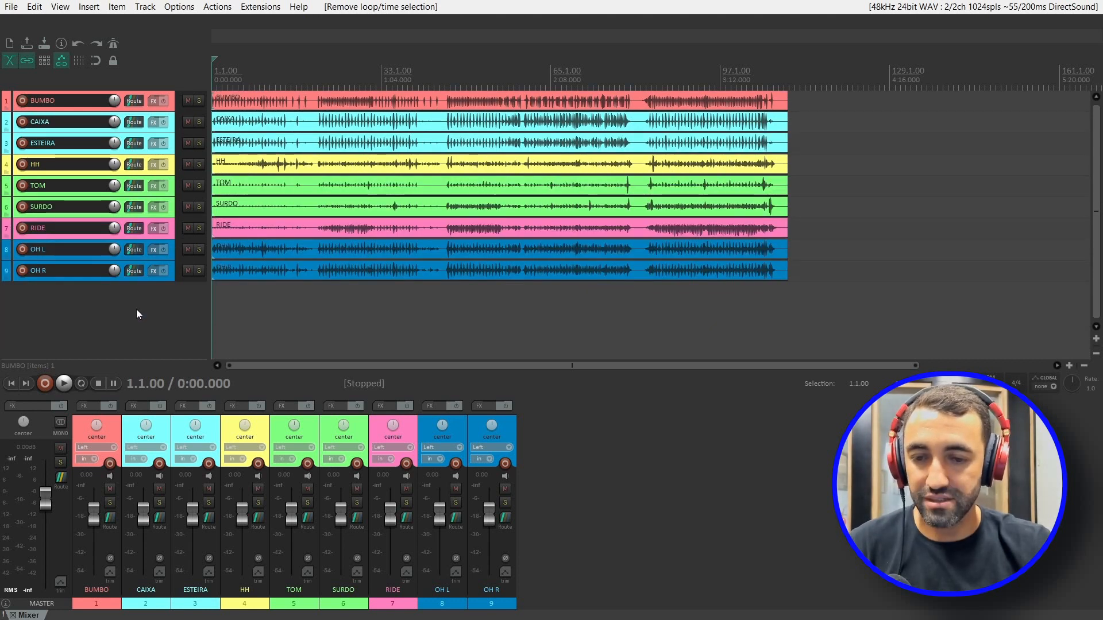
{"action": "double_click", "coordinate": [136, 309]}
{"action": "left_click_drag", "start_coordinate": [147, 290], "coordinate": [133, 238]}
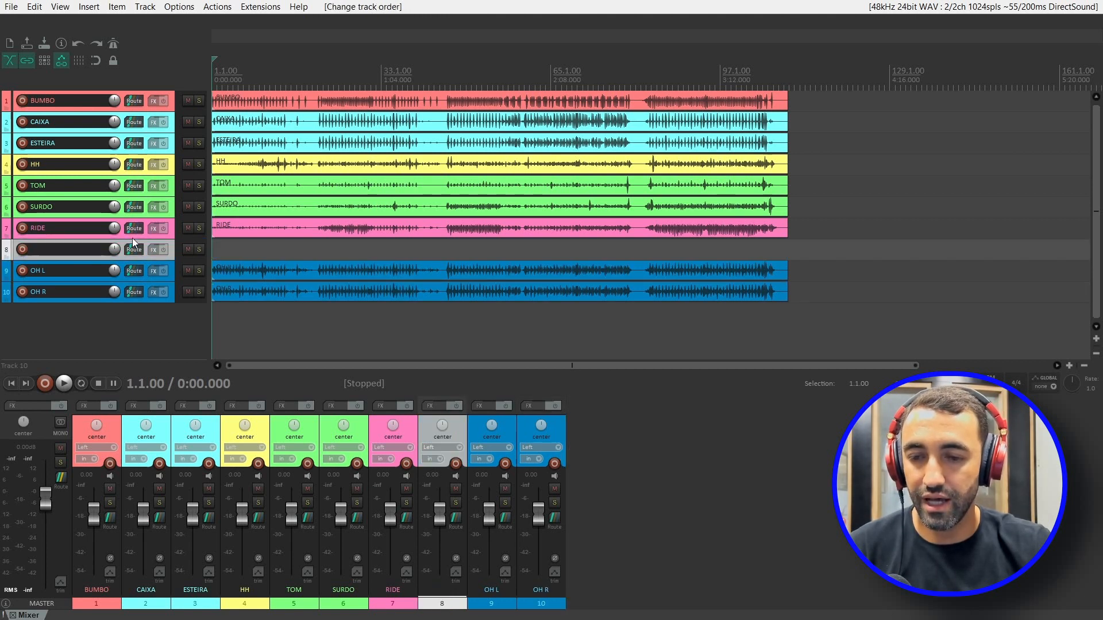
{"action": "left_click", "coordinate": [173, 274]}
{"action": "left_click", "coordinate": [171, 291], "text": "shift"}
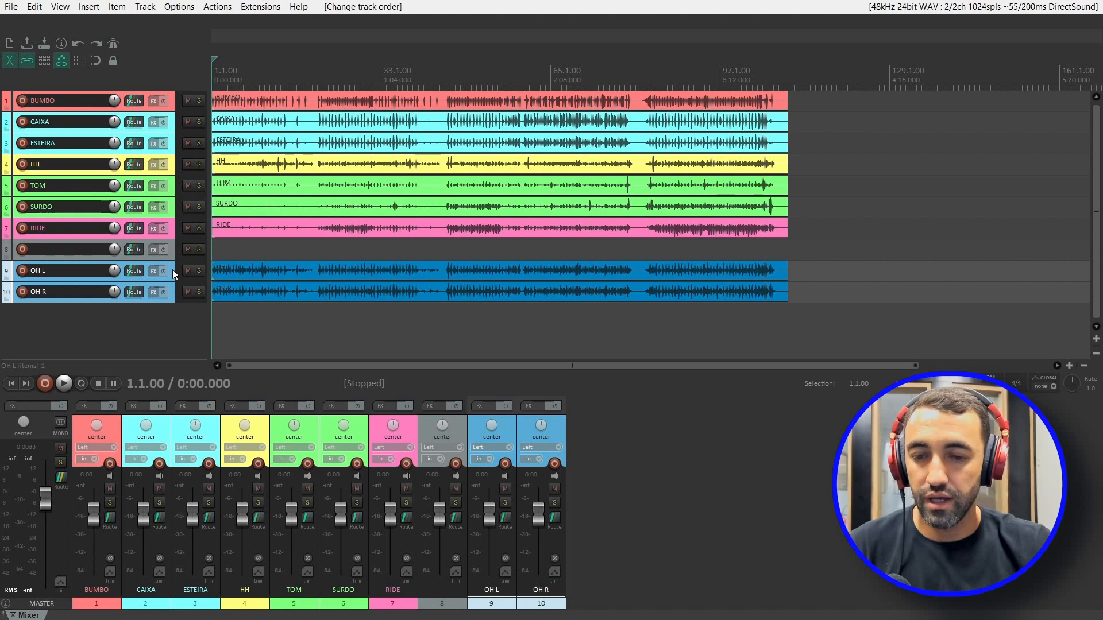
{"action": "mouse_move", "coordinate": [172, 270]}
{"action": "left_mouse_down"}
{"action": "mouse_move", "coordinate": [170, 244]}
{"action": "mouse_move", "coordinate": [168, 256]}
{"action": "left_mouse_up"}
- Name the new folder track above OH L "OH ESTEREO"
{"action": "double_click", "coordinate": [55, 250]}
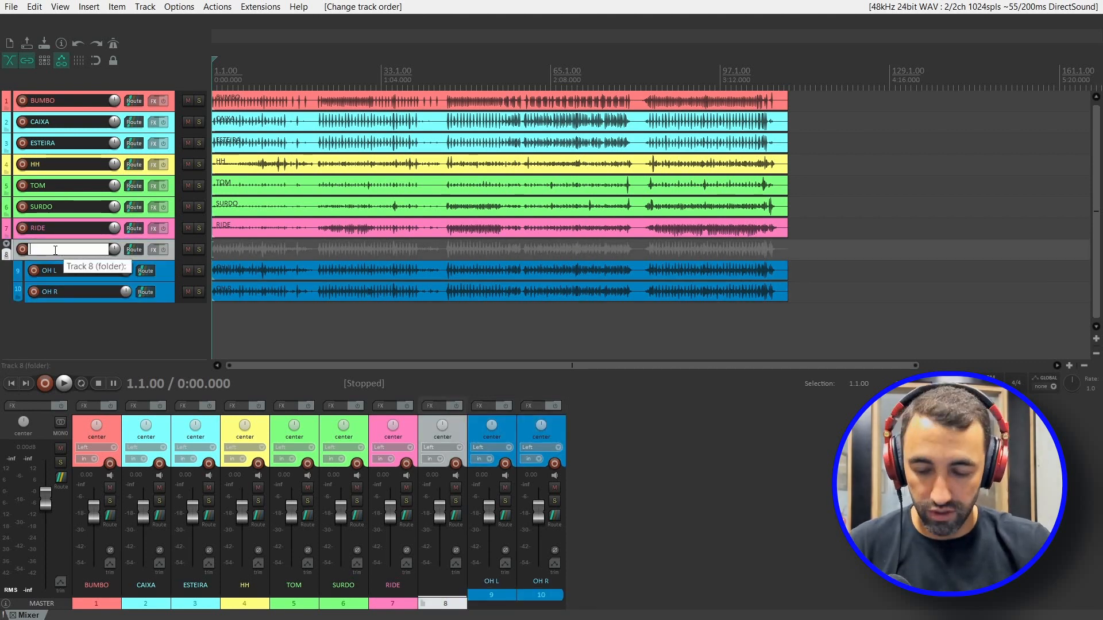
{"action": "type", "text": "OH ES"}
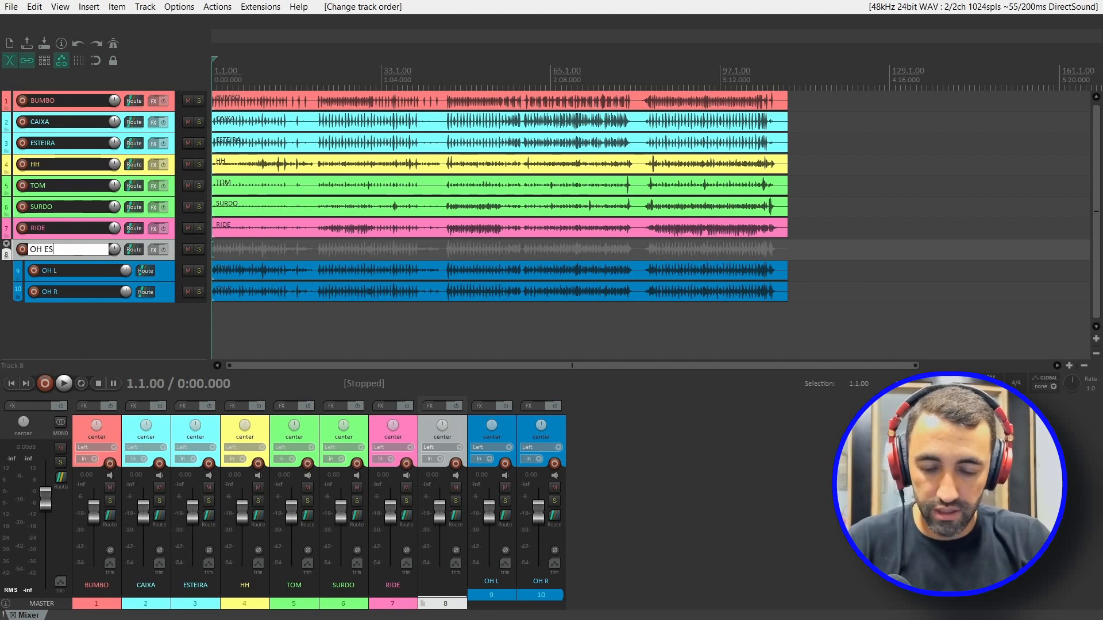
{"action": "type", "text": "TEREO"}
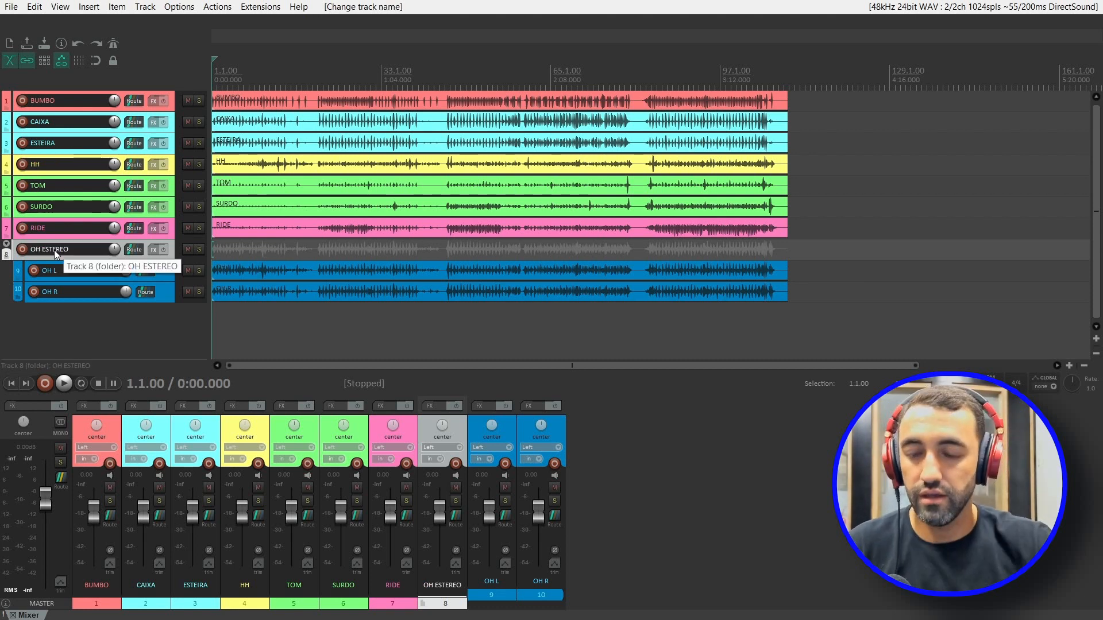
{"action": "key", "text": "Return"}
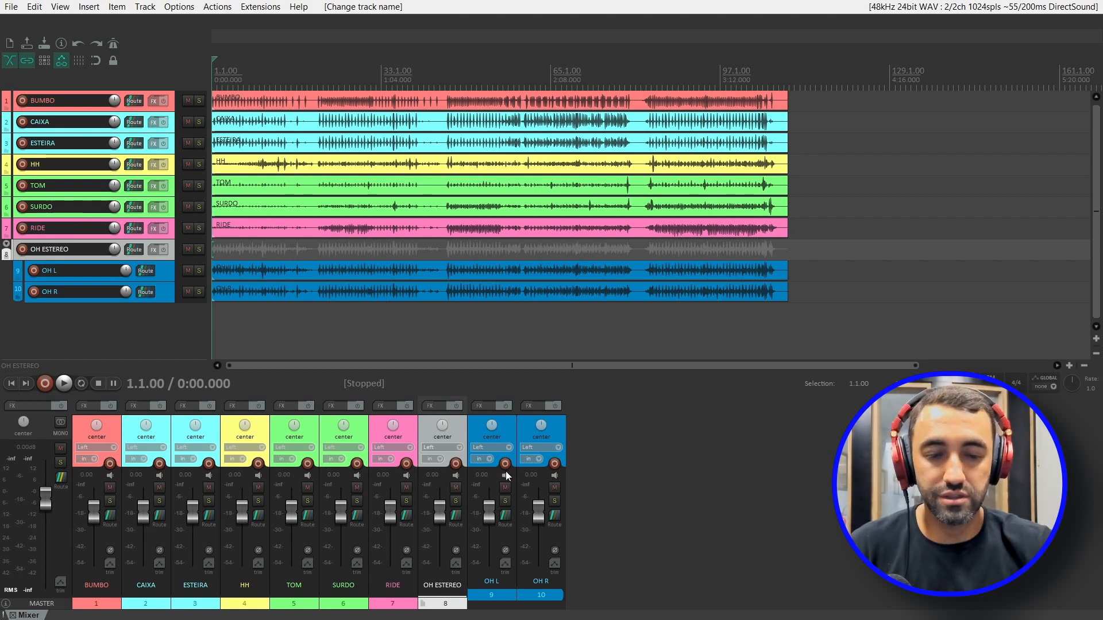
- Pan the OH L track 100% left and the OH R track 100% right
{"action": "left_click", "coordinate": [646, 486]}
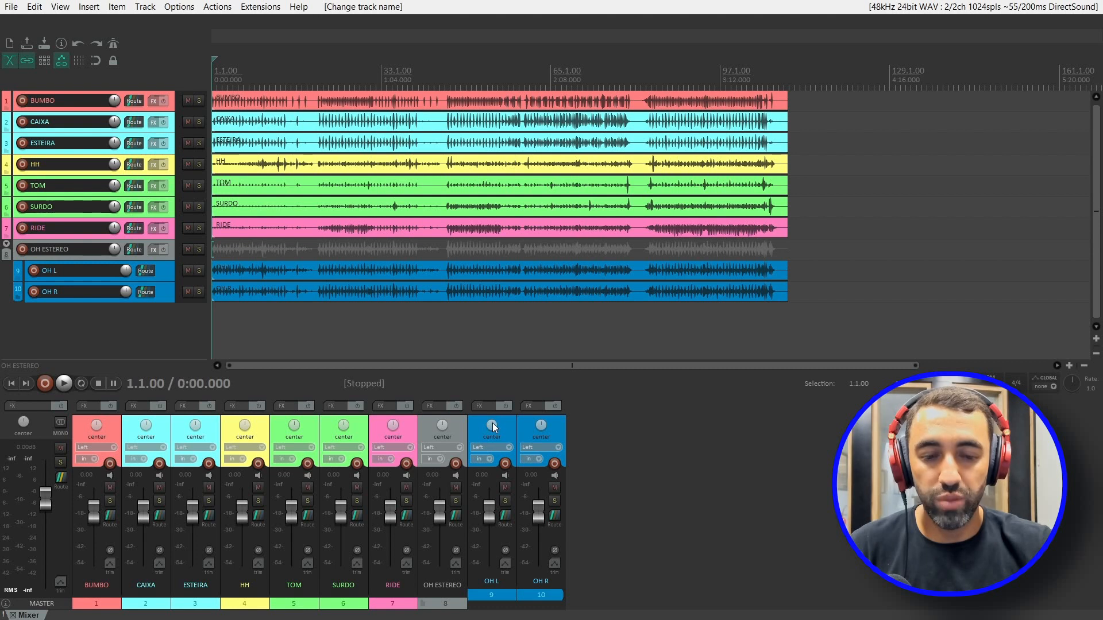
{"action": "left_click_drag", "start_coordinate": [492, 424], "coordinate": [492, 474]}
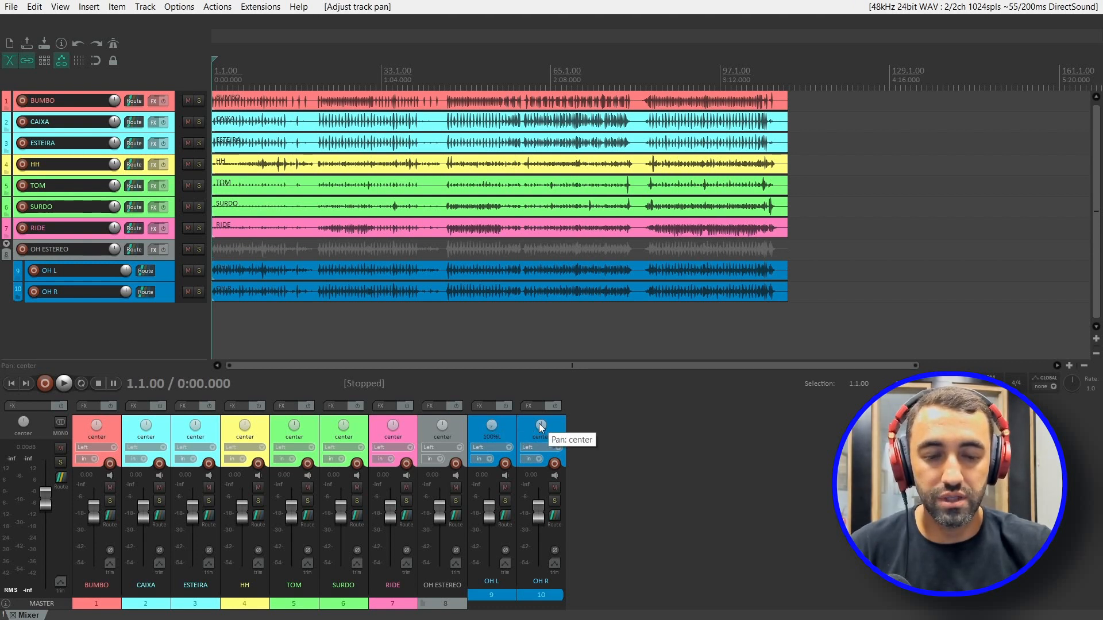
{"action": "left_click_drag", "start_coordinate": [541, 425], "coordinate": [541, 379]}
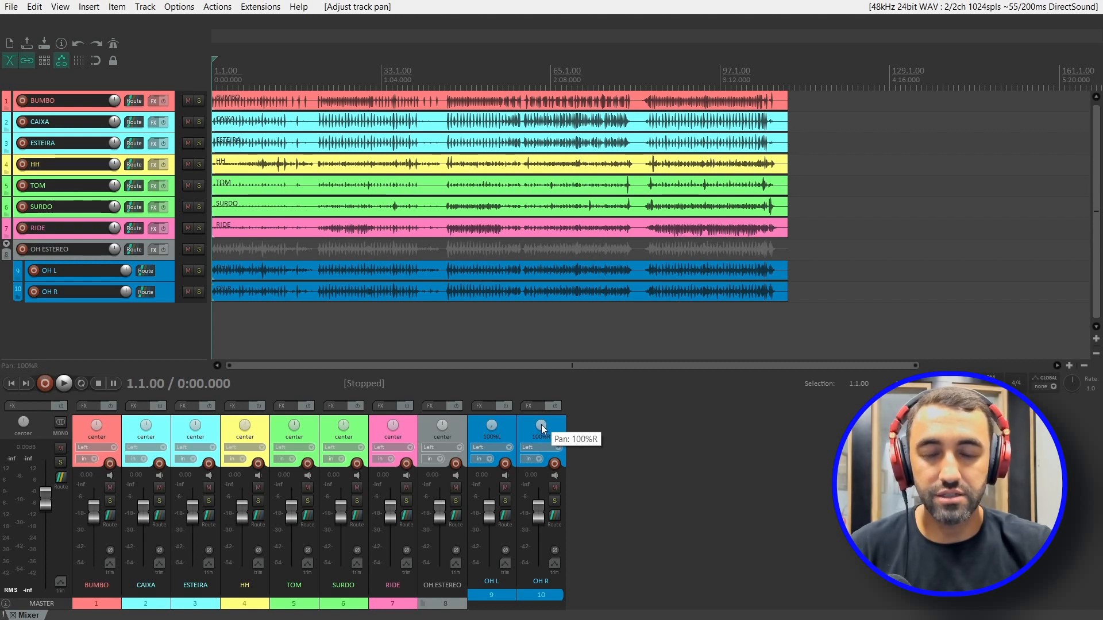
- Solo the OH ESTEREO folder and listen to it from two points in the song, the second near measure 65
{"action": "left_click", "coordinate": [197, 249]}
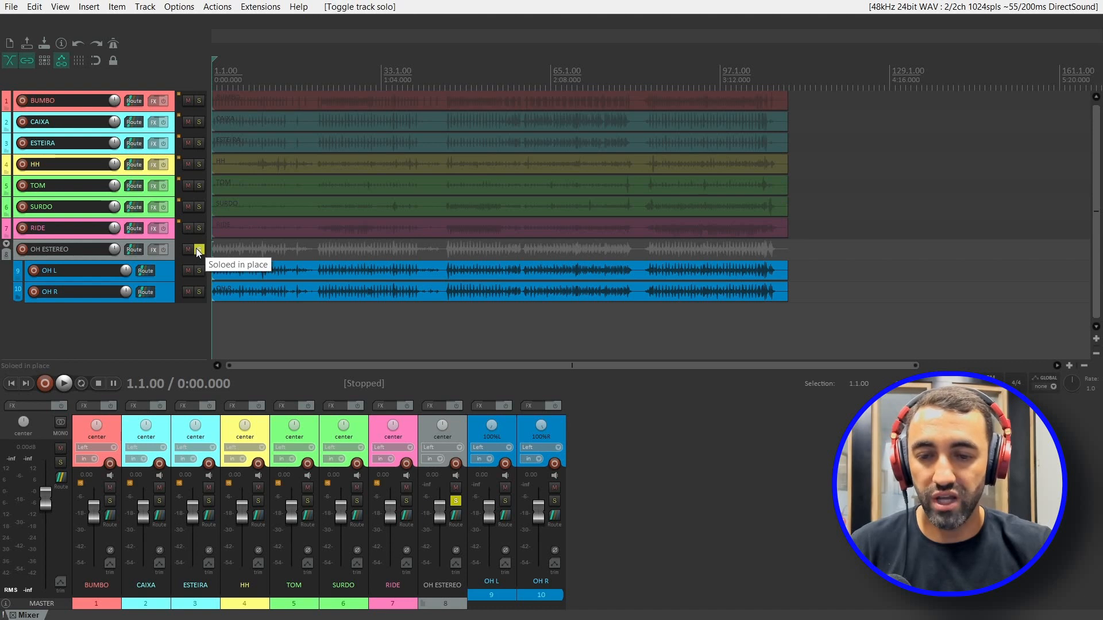
{"action": "left_click", "coordinate": [478, 74]}
{"action": "key", "text": "space"}
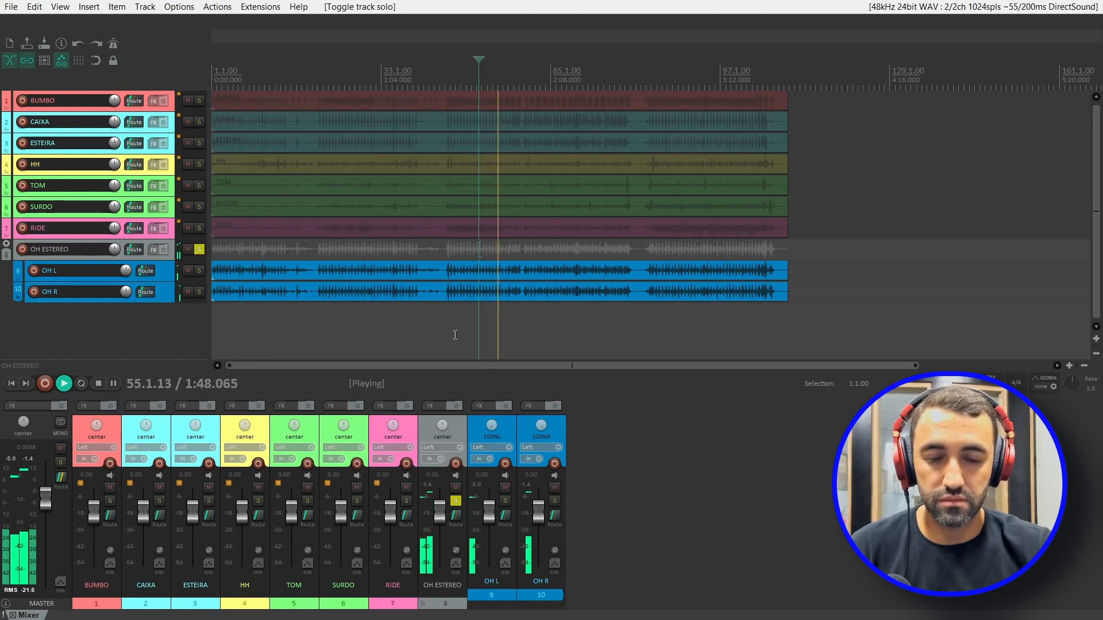
{"action": "left_click", "coordinate": [556, 81]}
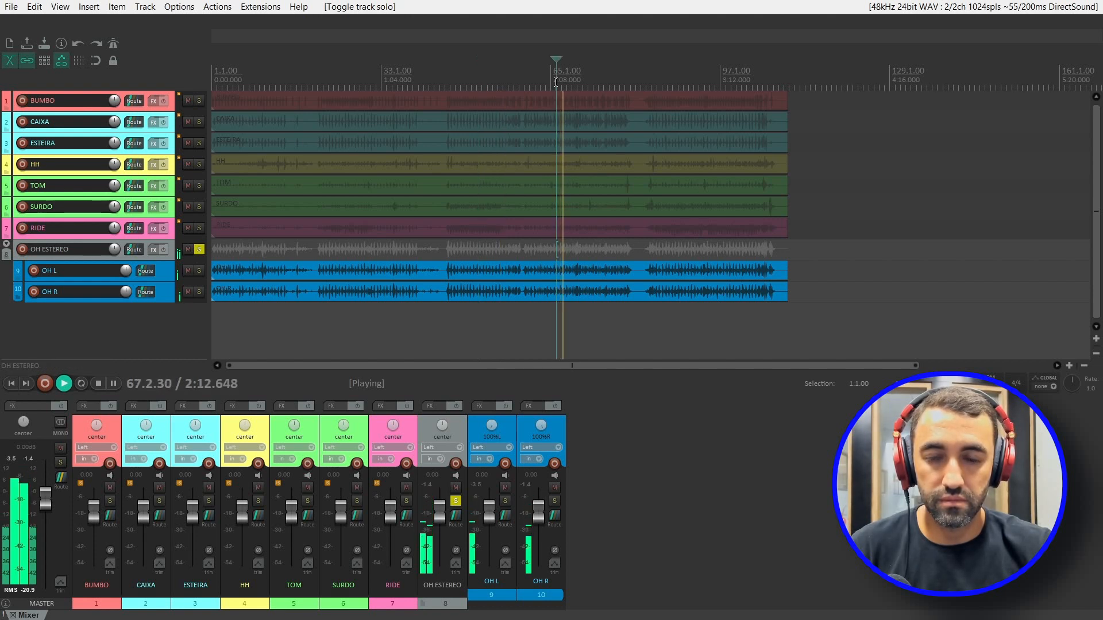
{"action": "key", "text": "space"}
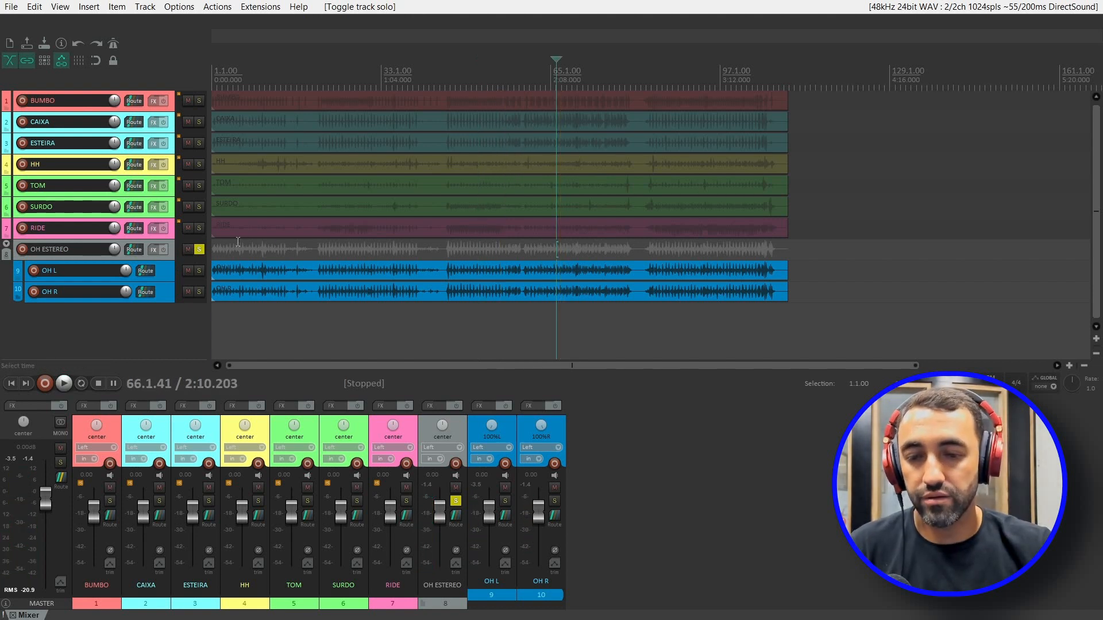
- Render the OH ESTEREO folder to a stereo stem track, muting the originals
{"action": "left_click", "coordinate": [171, 254]}
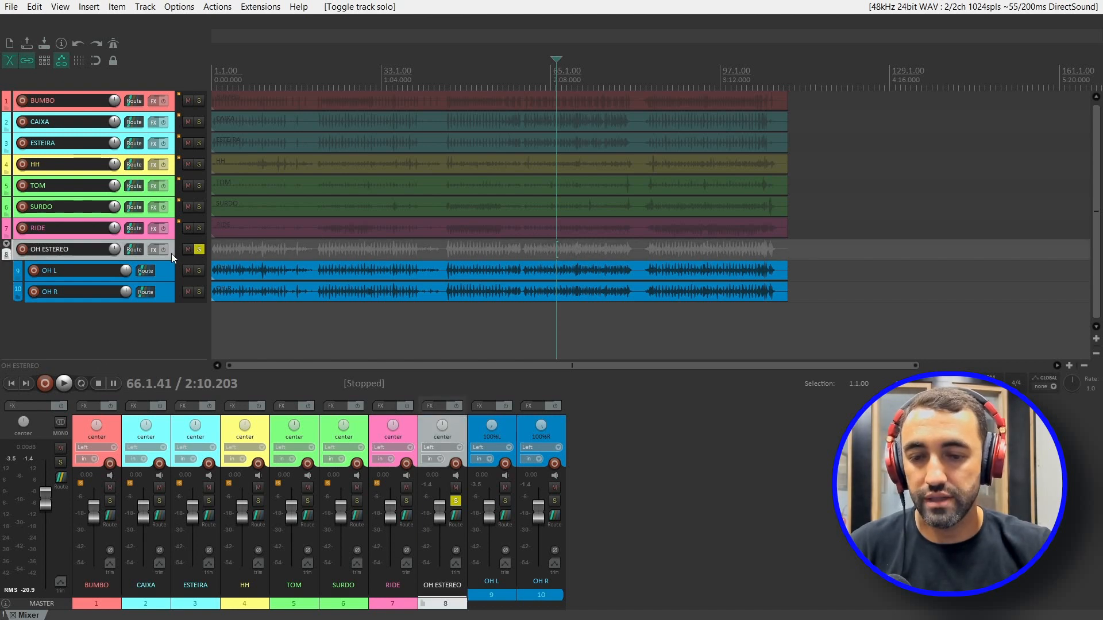
{"action": "right_click", "coordinate": [172, 254]}
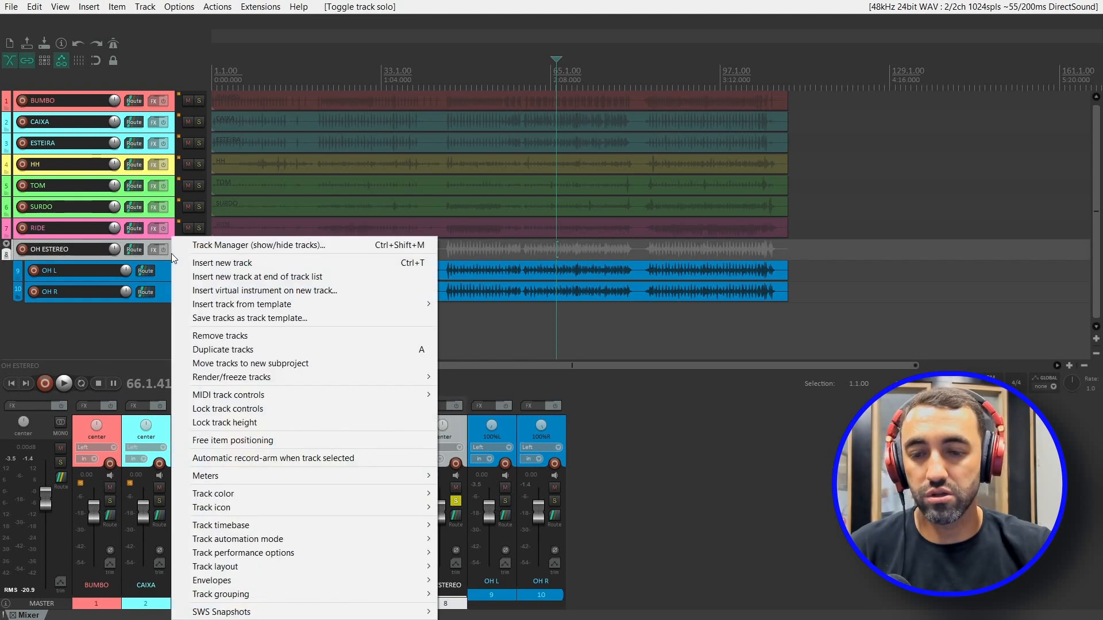
{"action": "mouse_move", "coordinate": [346, 372]}
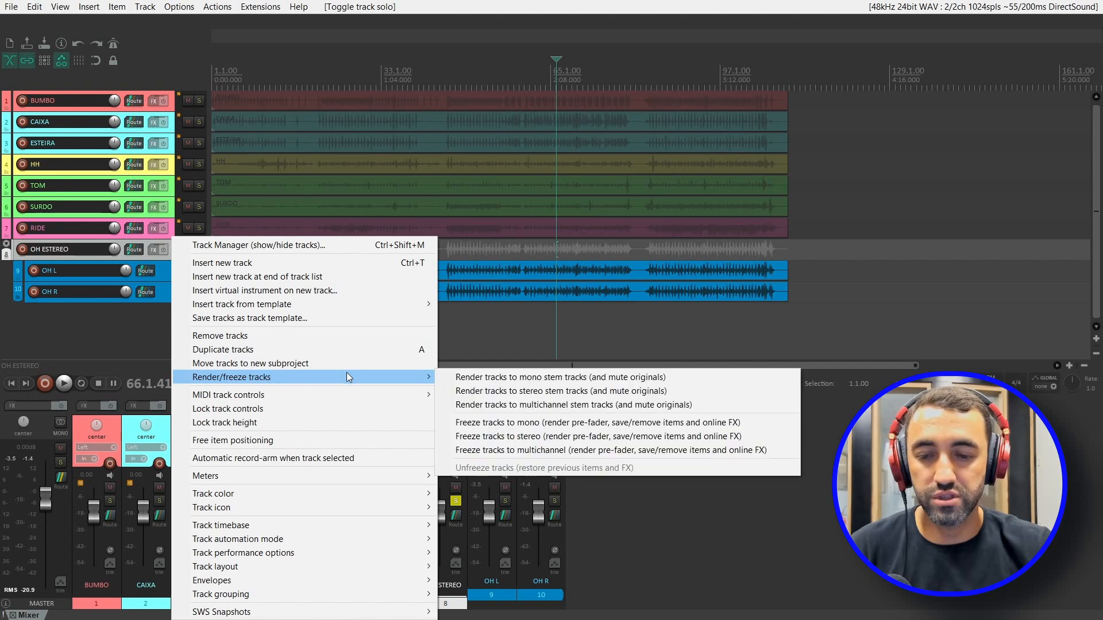
{"action": "left_click", "coordinate": [482, 396]}
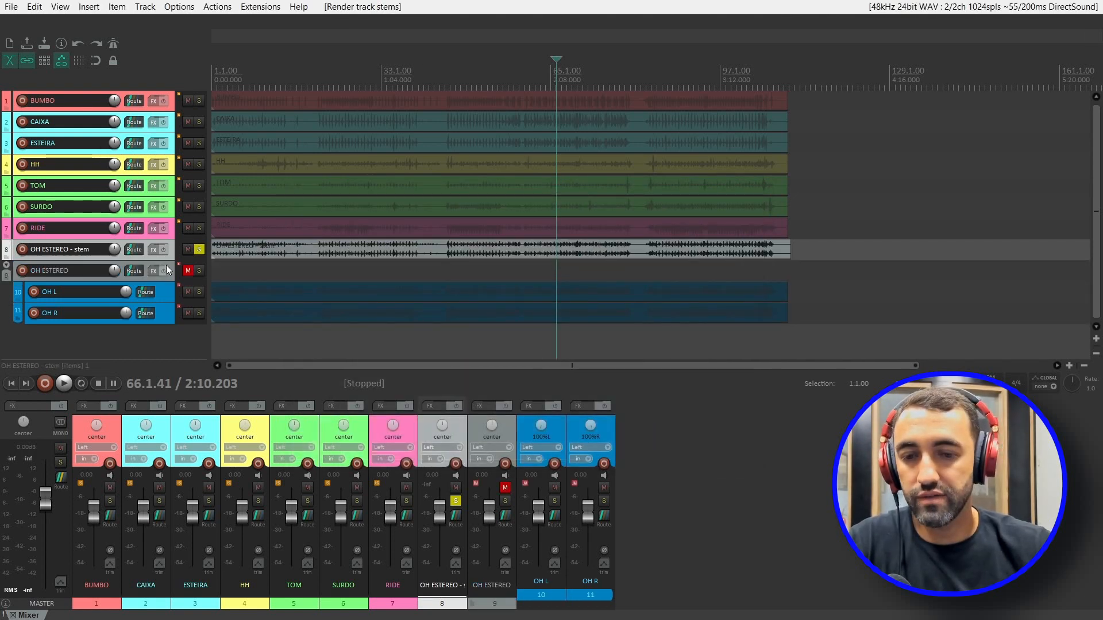
- Delete the original OH ESTEREO folder together with its OH L and OH R child tracks
{"action": "left_click", "coordinate": [171, 272]}
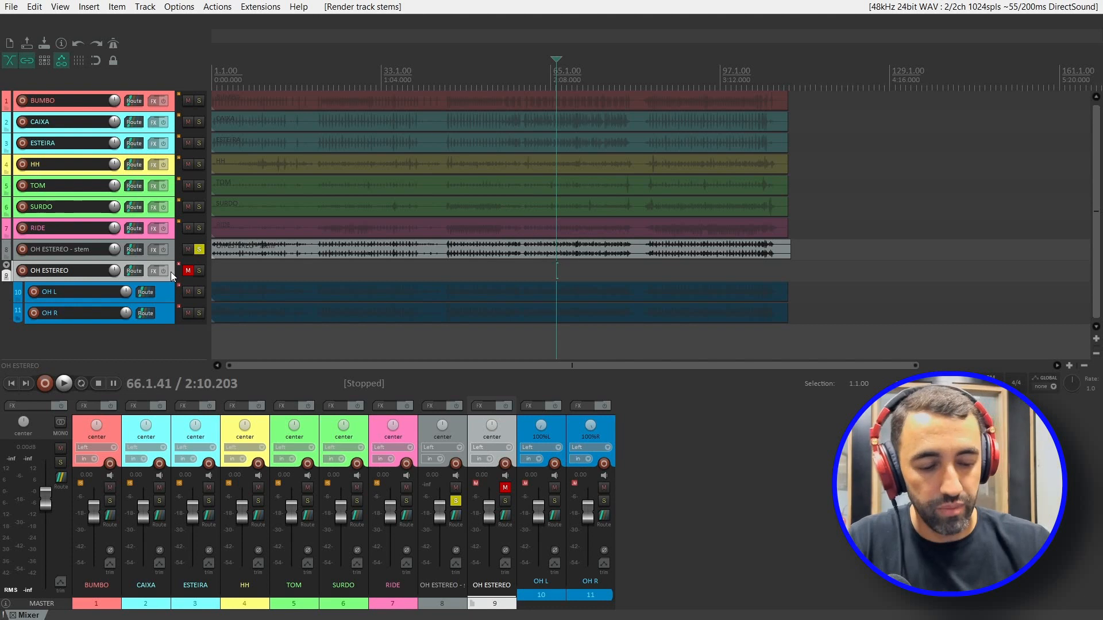
{"action": "key", "text": "Delete"}
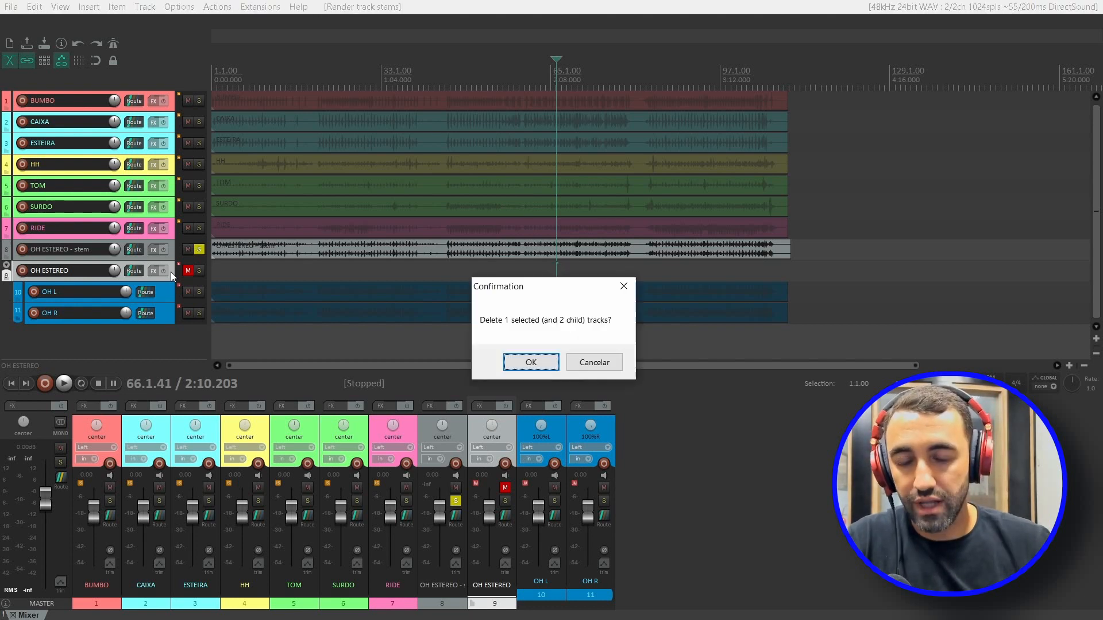
{"action": "key", "text": "Return"}
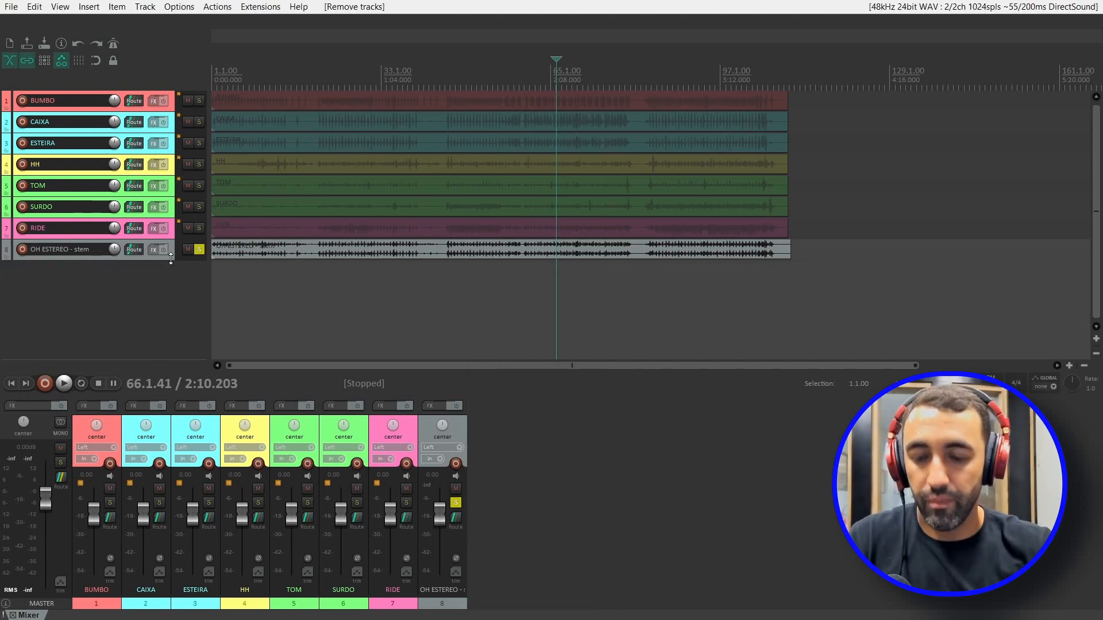
- Color the OH ESTEREO - stem track blue (RGB 0, 128, 192) and take it out of solo
{"action": "key", "text": "Page_Up"}
{"action": "key", "text": "Page_Up"}
{"action": "key", "text": "Page_Up"}
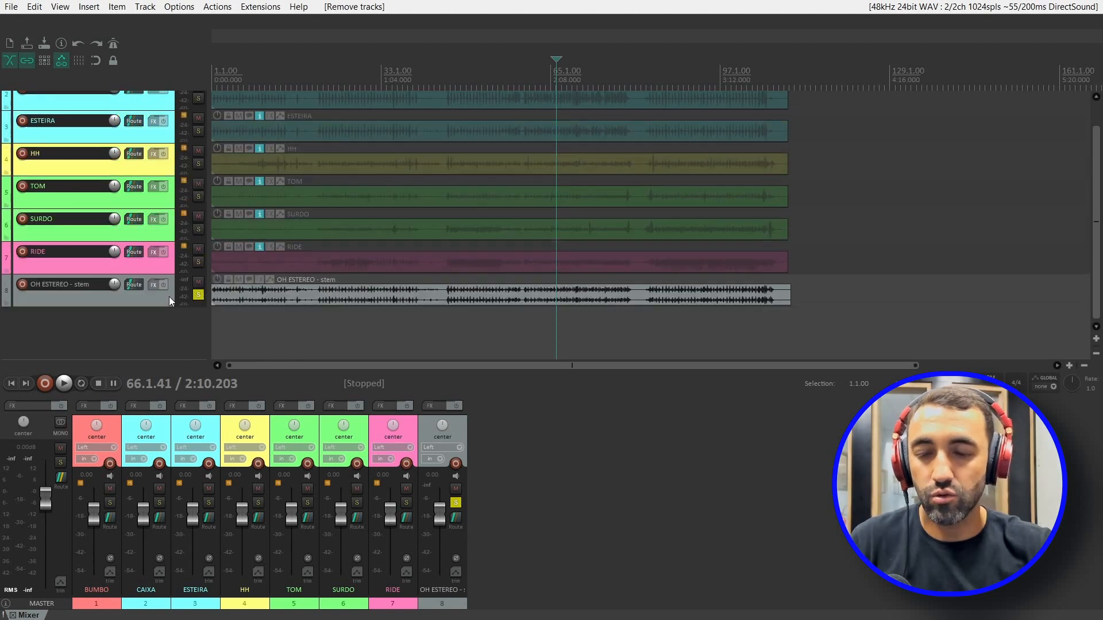
{"action": "scroll", "coordinate": [169, 296], "scroll_direction": "up", "scroll_amount": 1}
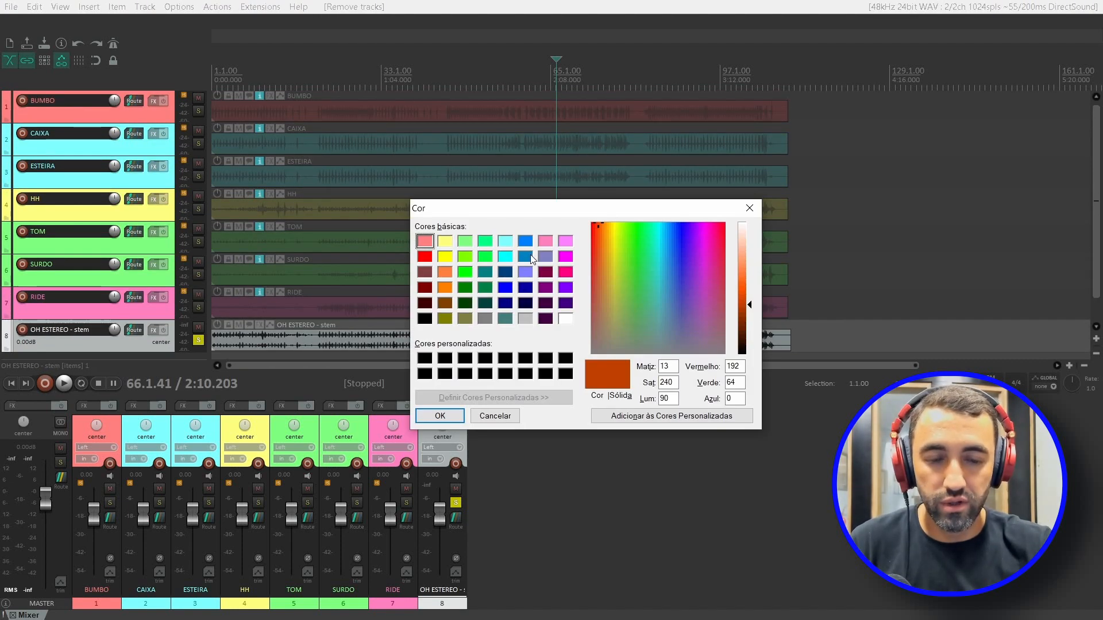
{"action": "left_click", "coordinate": [529, 257]}
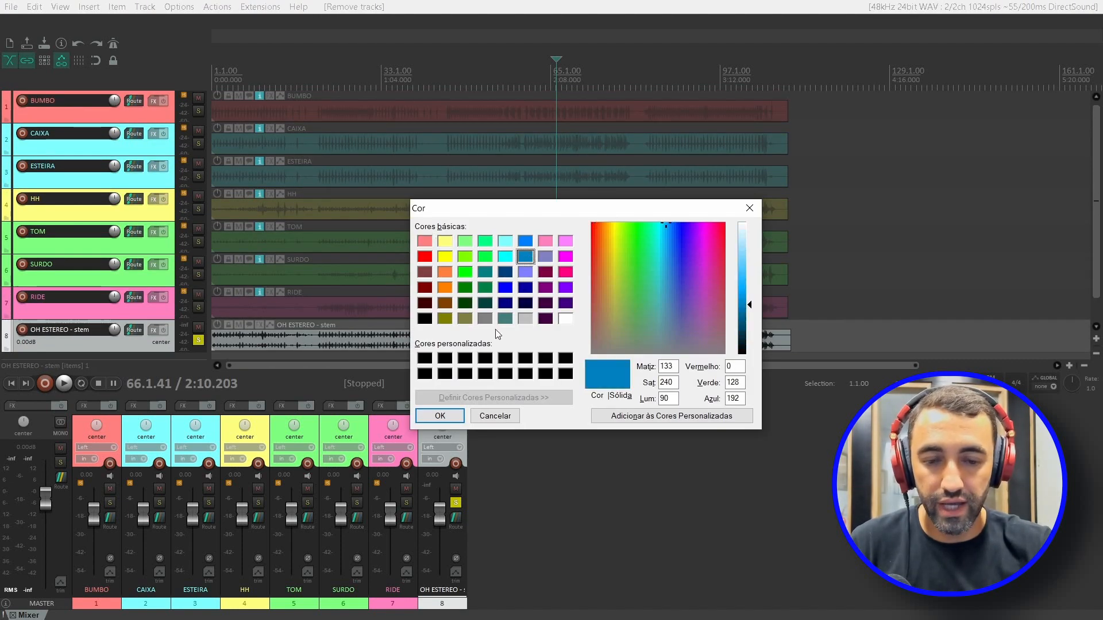
{"action": "left_click", "coordinate": [440, 416]}
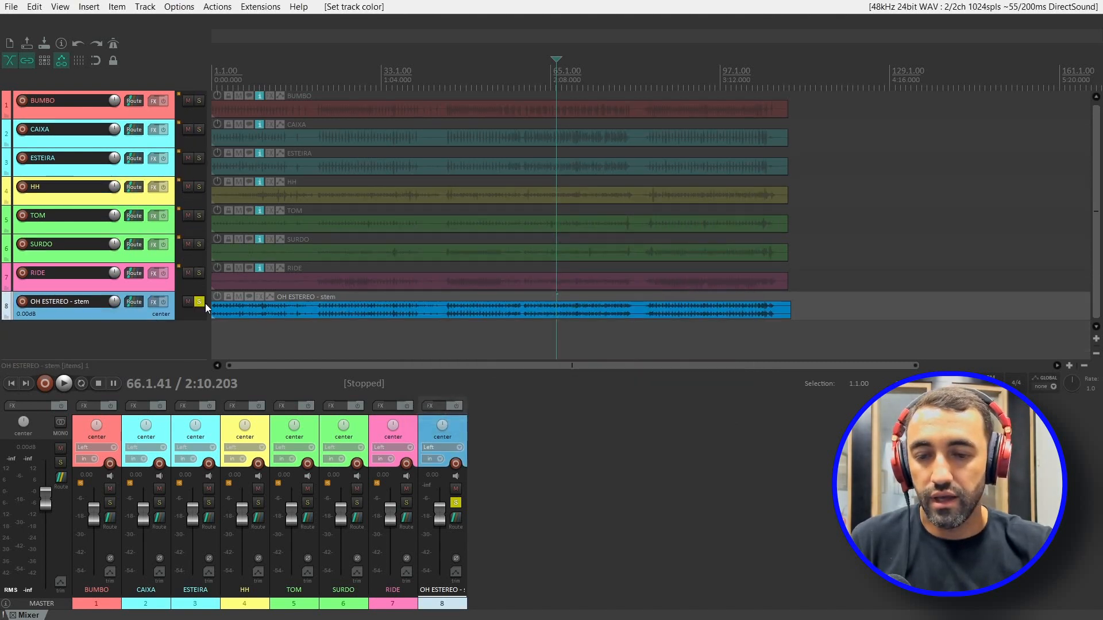
{"action": "left_click", "coordinate": [199, 302]}
{"action": "left_click", "coordinate": [566, 448]}
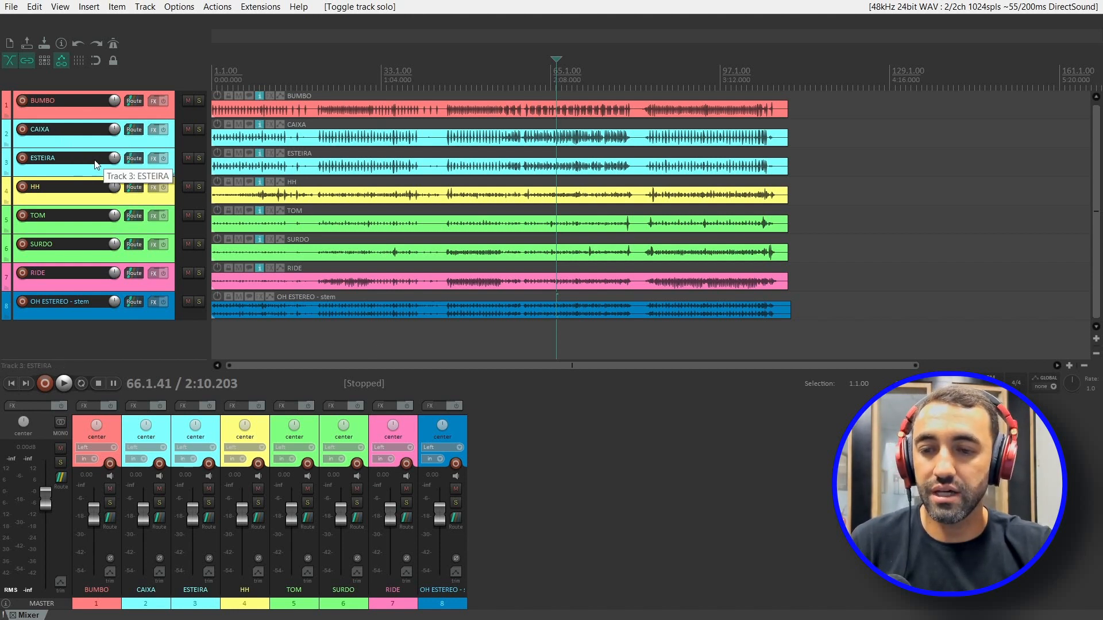
- Insert a new track below BUMBO and name it CAIXA
{"action": "left_click", "coordinate": [164, 113]}
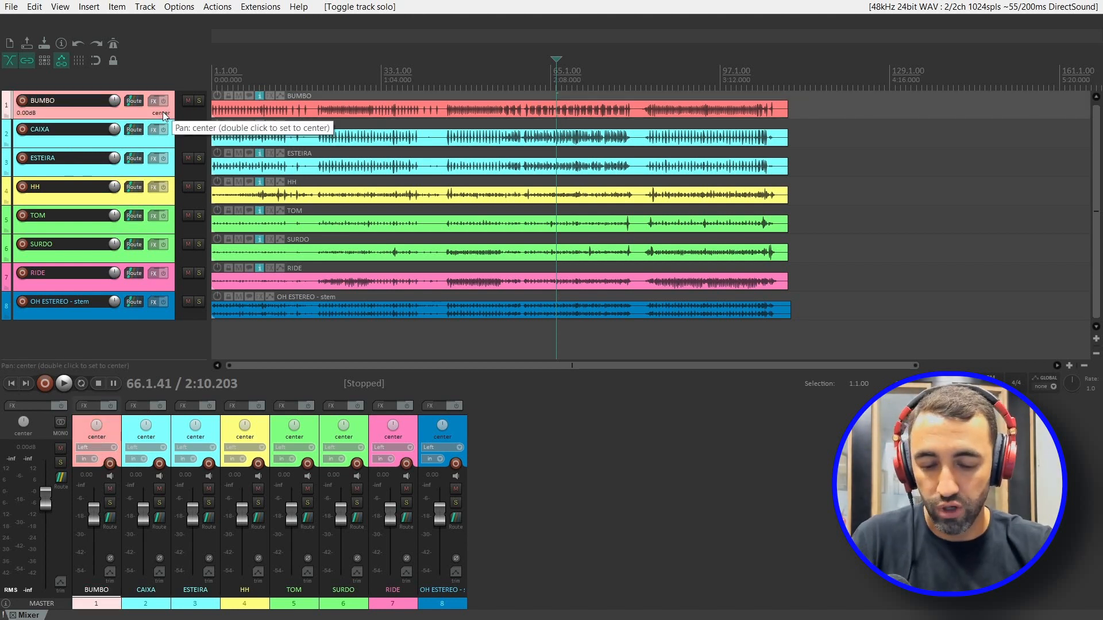
{"action": "key", "text": "ctrl+t"}
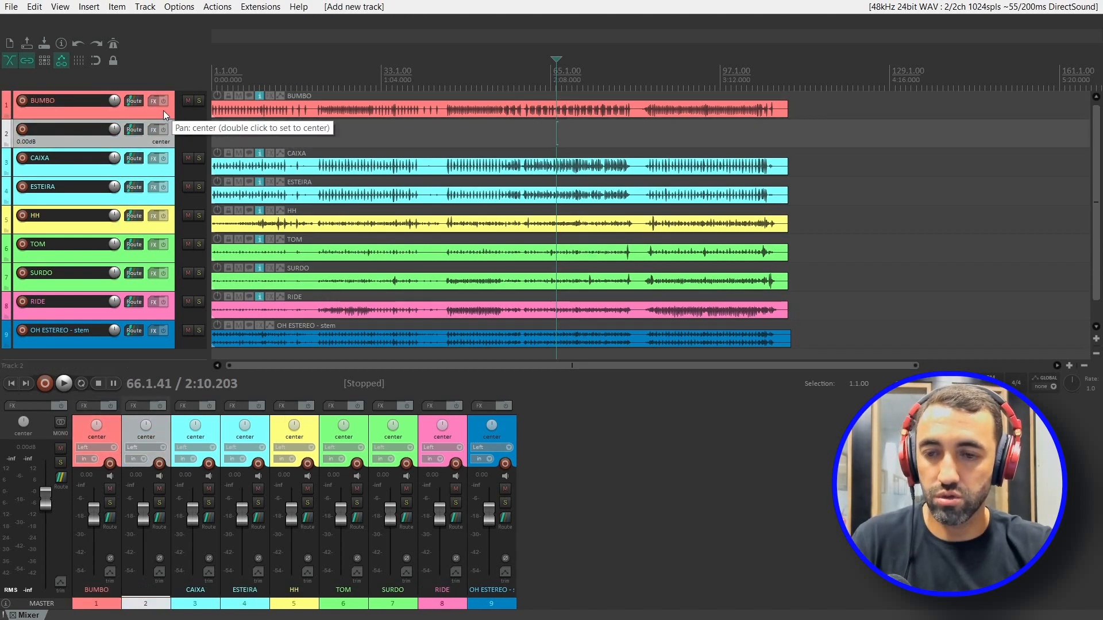
{"action": "double_click", "coordinate": [84, 126]}
{"action": "type", "text": "C"}
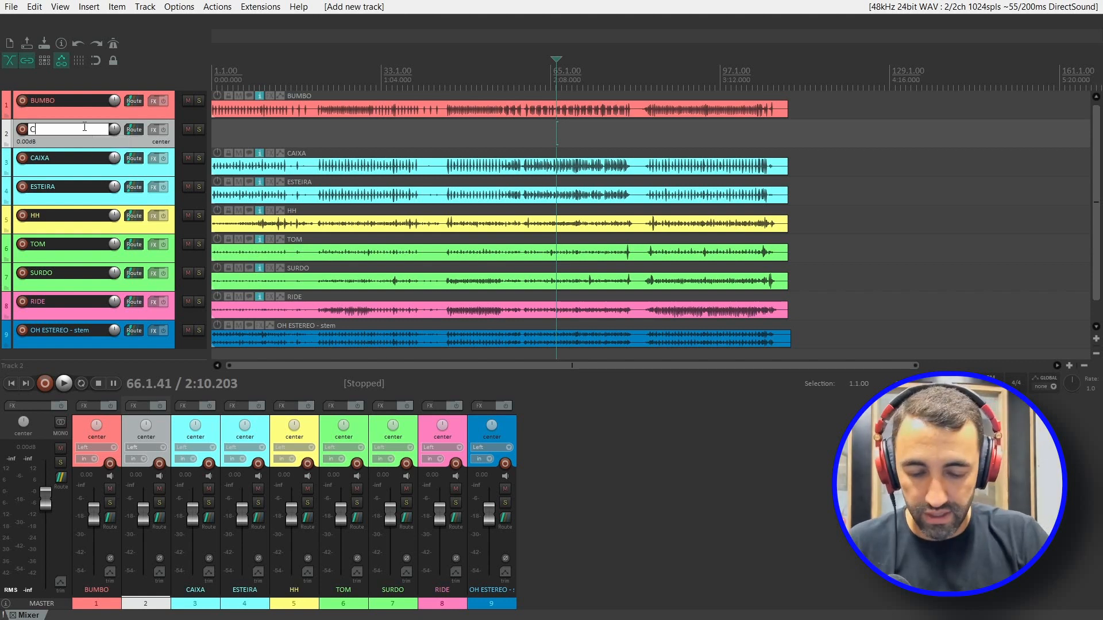
{"action": "type", "text": "AIXA"}
{"action": "key", "text": "Return"}
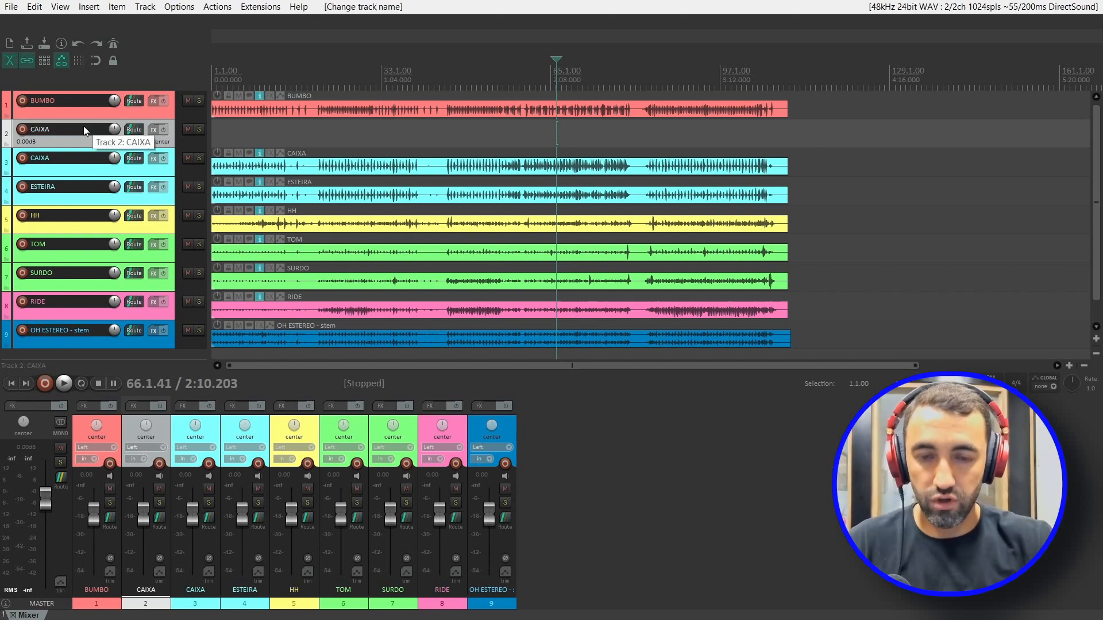
- Color the new empty CAIXA track light cyan, using a basic color
{"action": "key", "text": "c"}
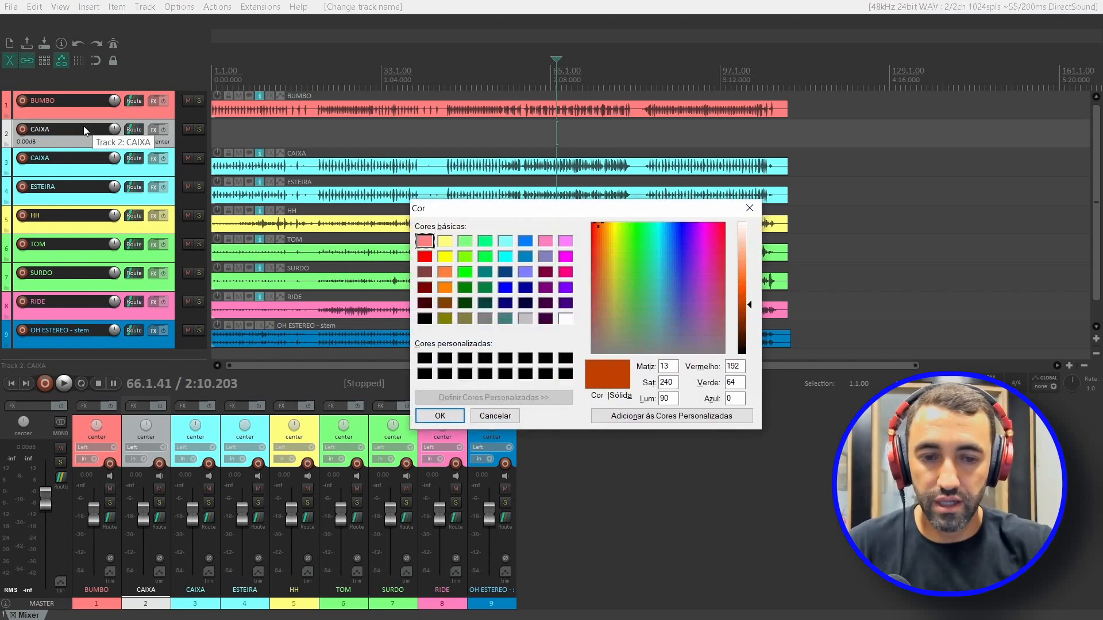
{"action": "left_click", "coordinate": [507, 241]}
{"action": "left_click", "coordinate": [440, 415]}
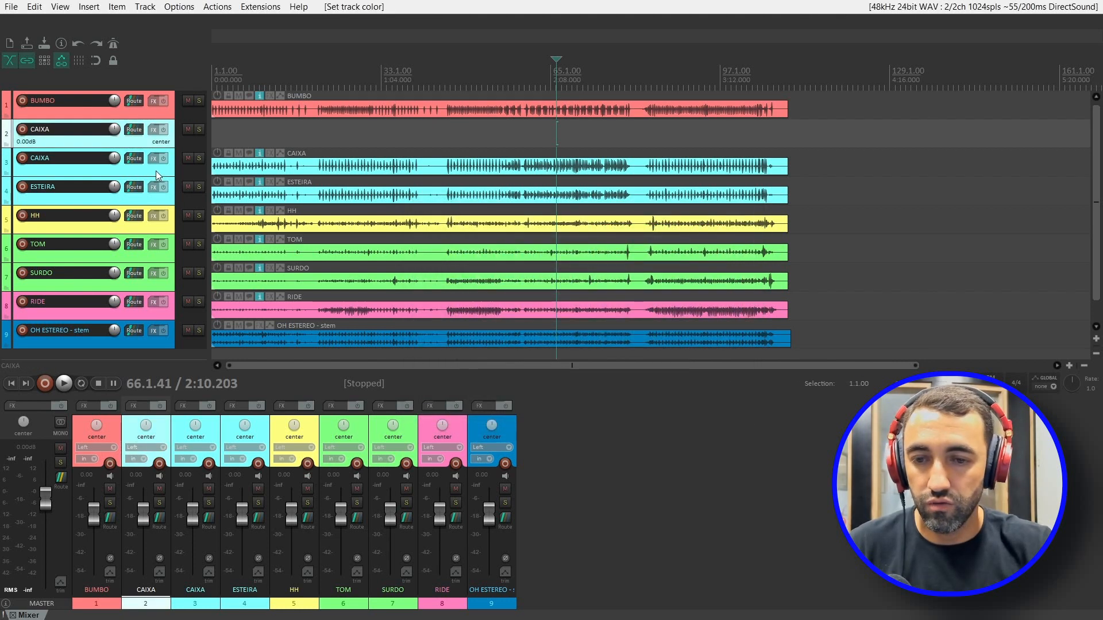
- Nest the recorded CAIXA and ESTEIRA tracks inside the new CAIXA track as a folder
{"action": "left_click", "coordinate": [157, 173]}
{"action": "left_click", "coordinate": [163, 200], "text": "shift"}
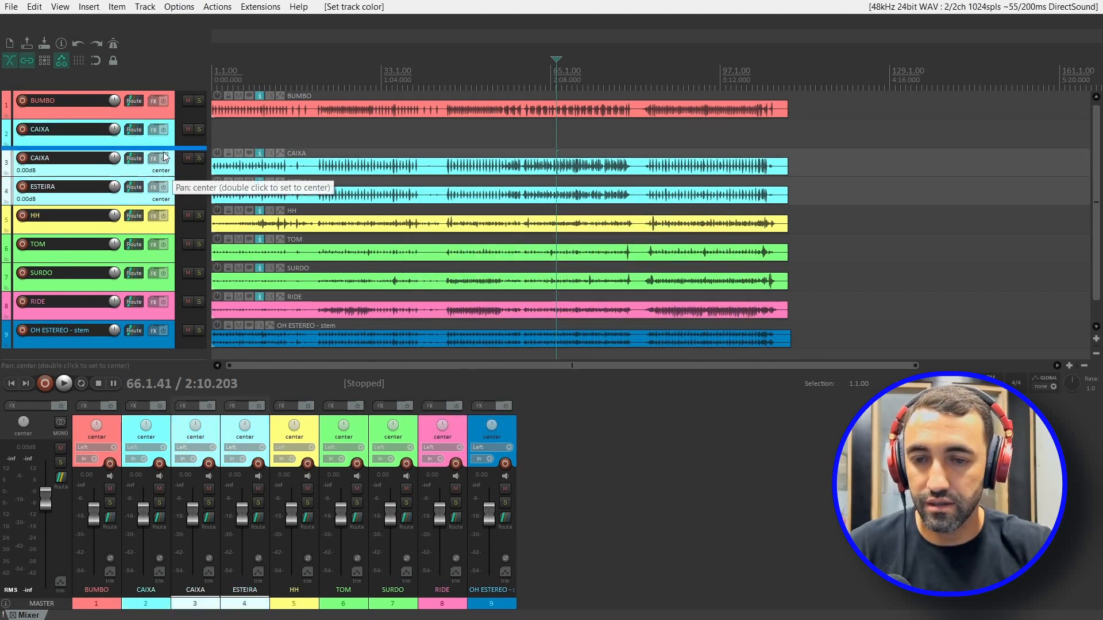
{"action": "left_click_drag", "start_coordinate": [165, 157], "coordinate": [160, 134]}
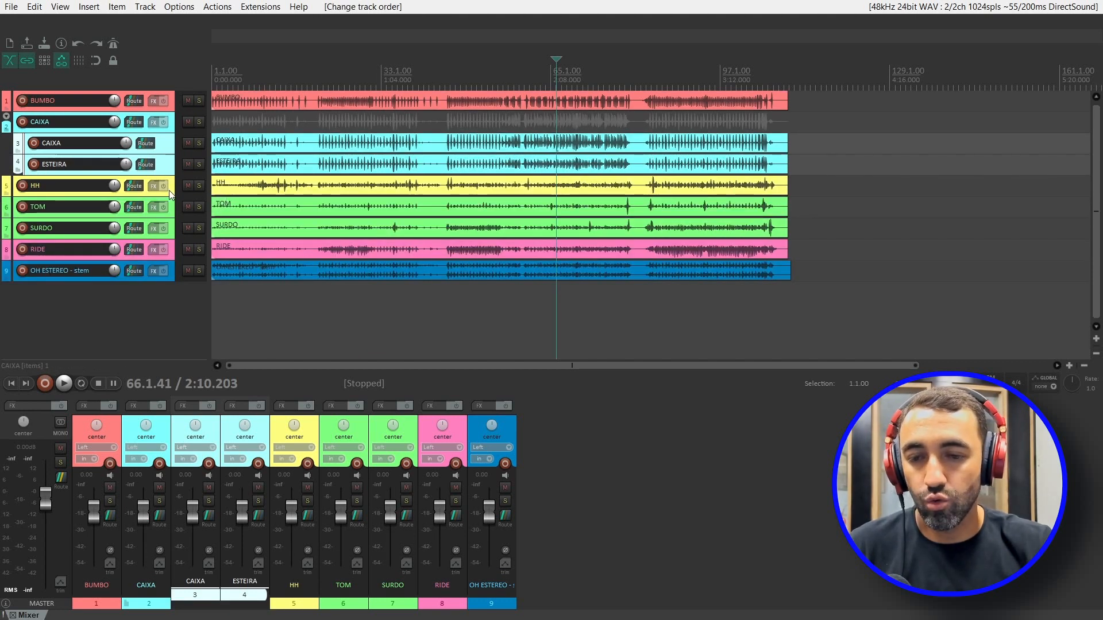
- Insert a new track below HH and name it TONS
{"action": "left_click", "coordinate": [171, 194]}
{"action": "key", "text": "ctrl+t"}
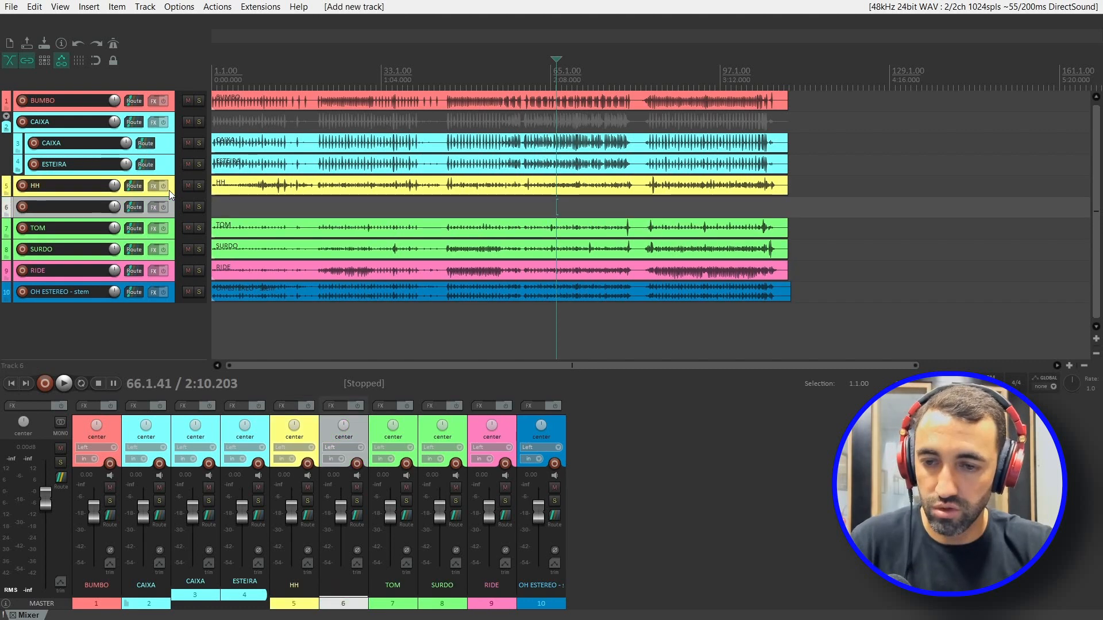
{"action": "double_click", "coordinate": [58, 204]}
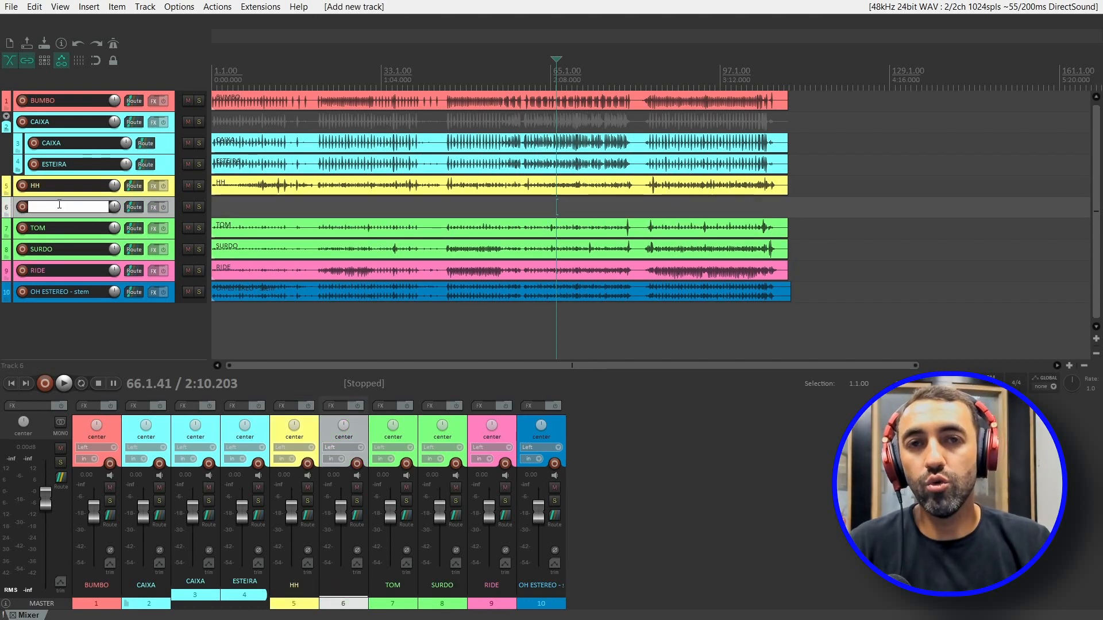
{"action": "type", "text": "TONS"}
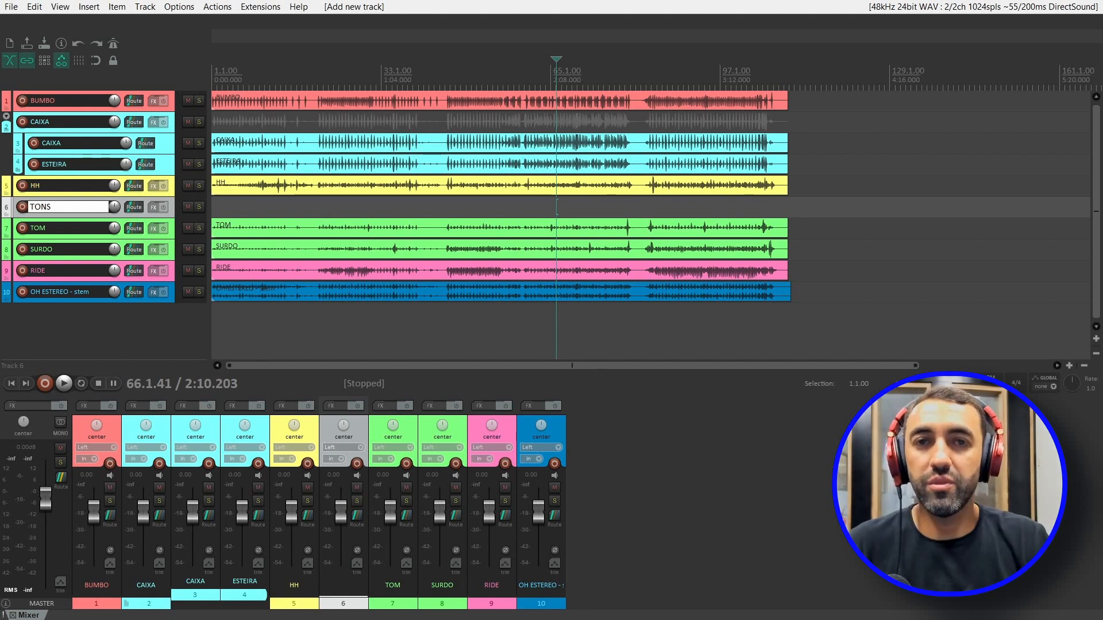
{"action": "key", "text": "Return"}
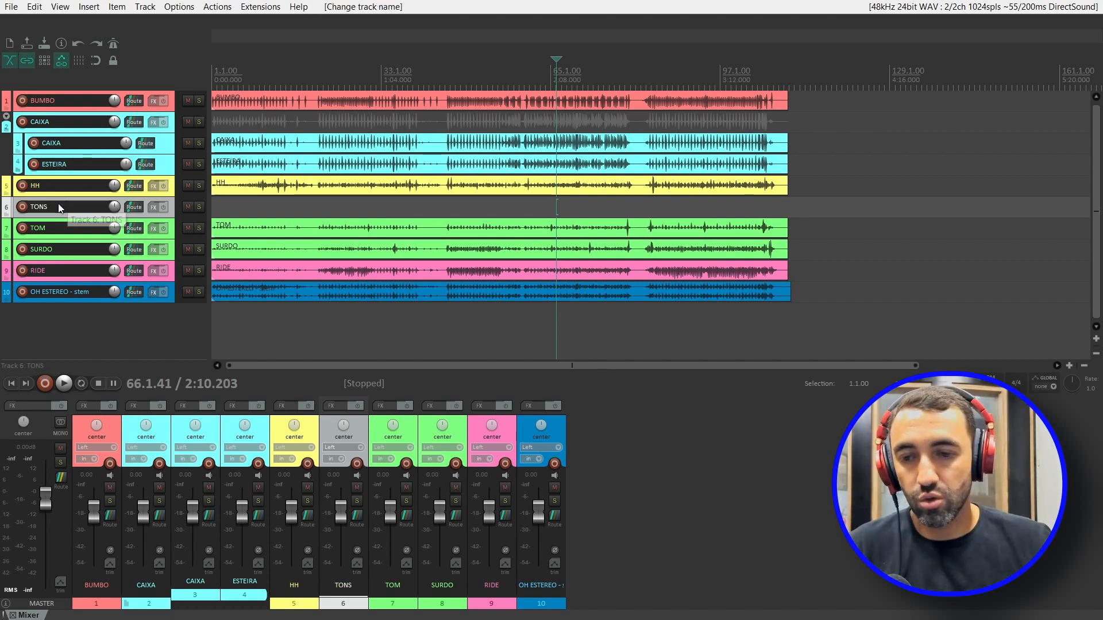
- Color the TONS track light green (RGB 128, 255, 128), using a basic color
{"action": "key", "text": "c"}
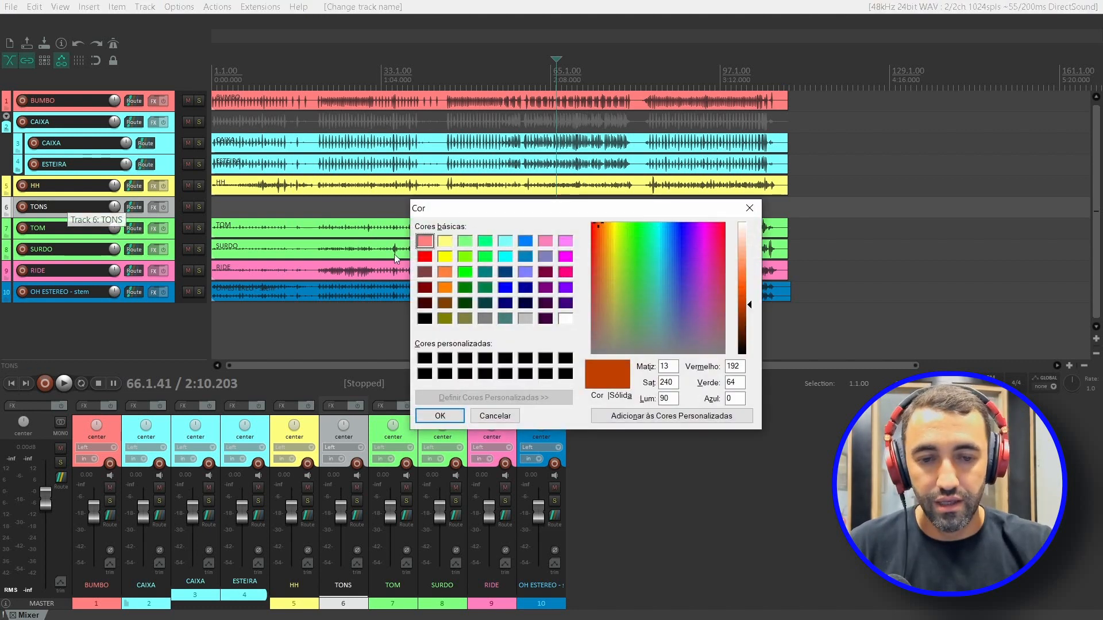
{"action": "left_click", "coordinate": [463, 242]}
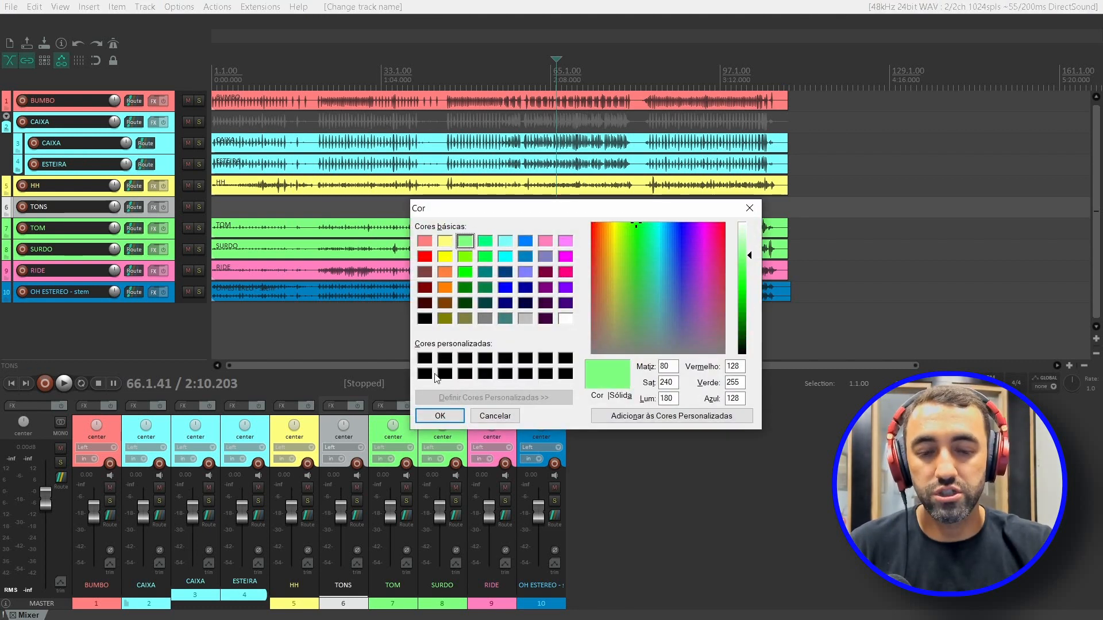
{"action": "left_click", "coordinate": [440, 417]}
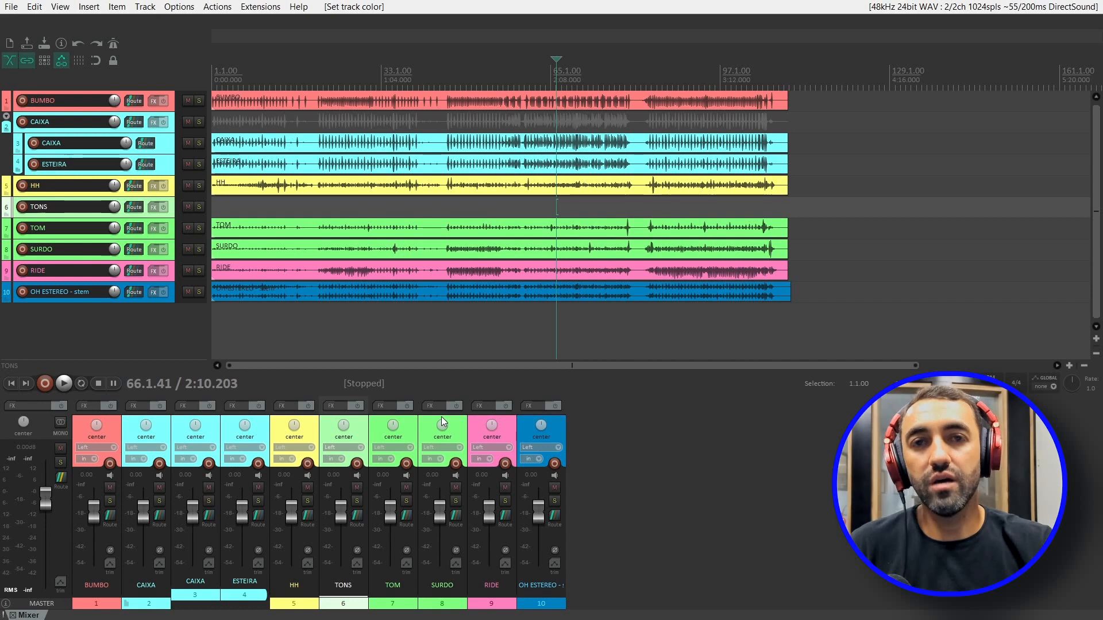
- Nest the TOM and SURDO tracks inside the TONS track as a folder
{"action": "left_click", "coordinate": [171, 227]}
{"action": "left_click", "coordinate": [174, 251], "text": "ctrl"}
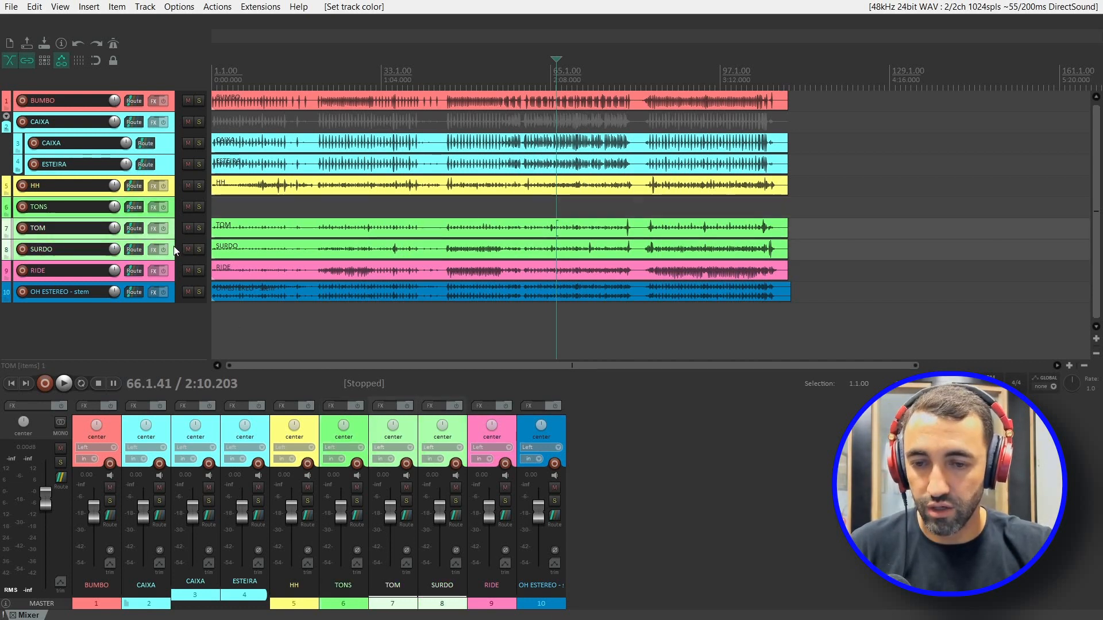
{"action": "left_click_drag", "start_coordinate": [174, 234], "coordinate": [171, 213]}
{"action": "left_click", "coordinate": [173, 329]}
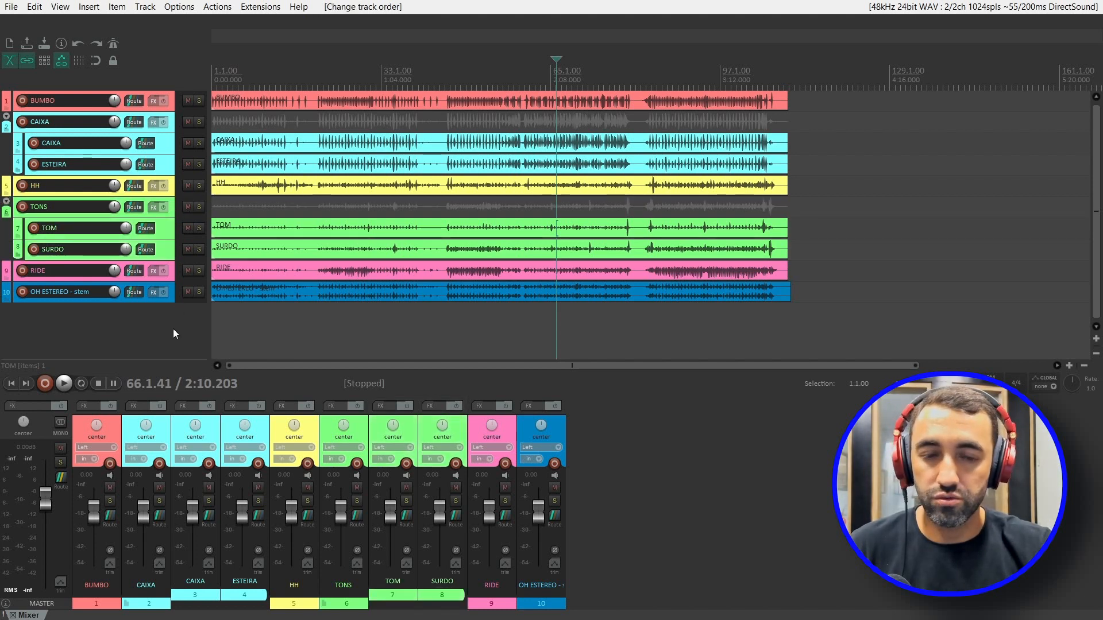
- Make a time selection from about bar 45 to bar 80 and place the edit cursor near its start
{"action": "key", "text": "Home"}
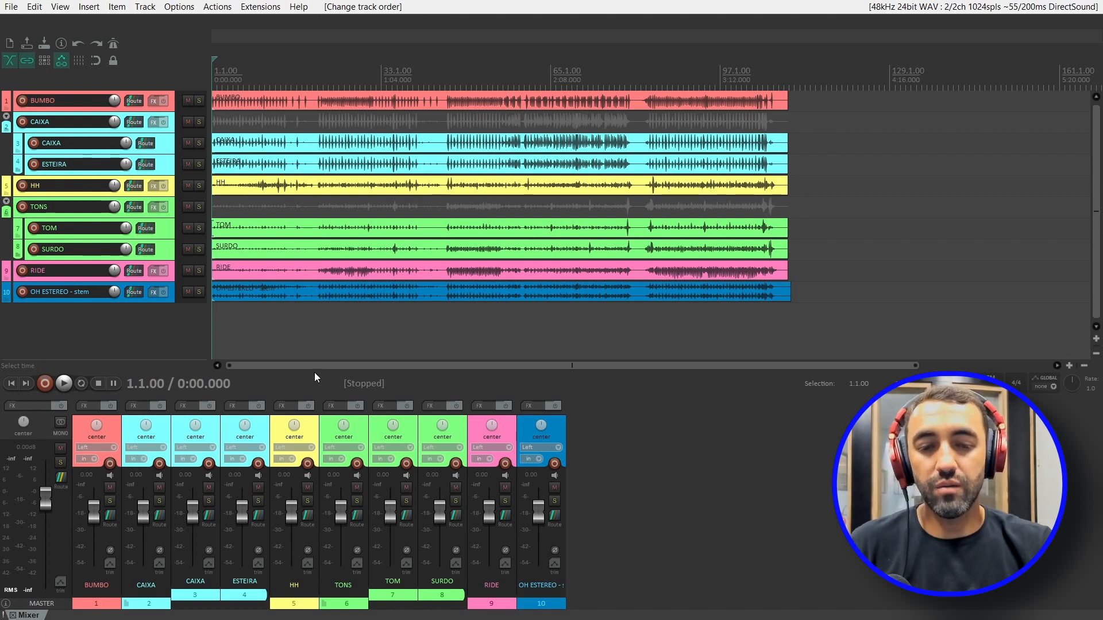
{"action": "left_click", "coordinate": [563, 73]}
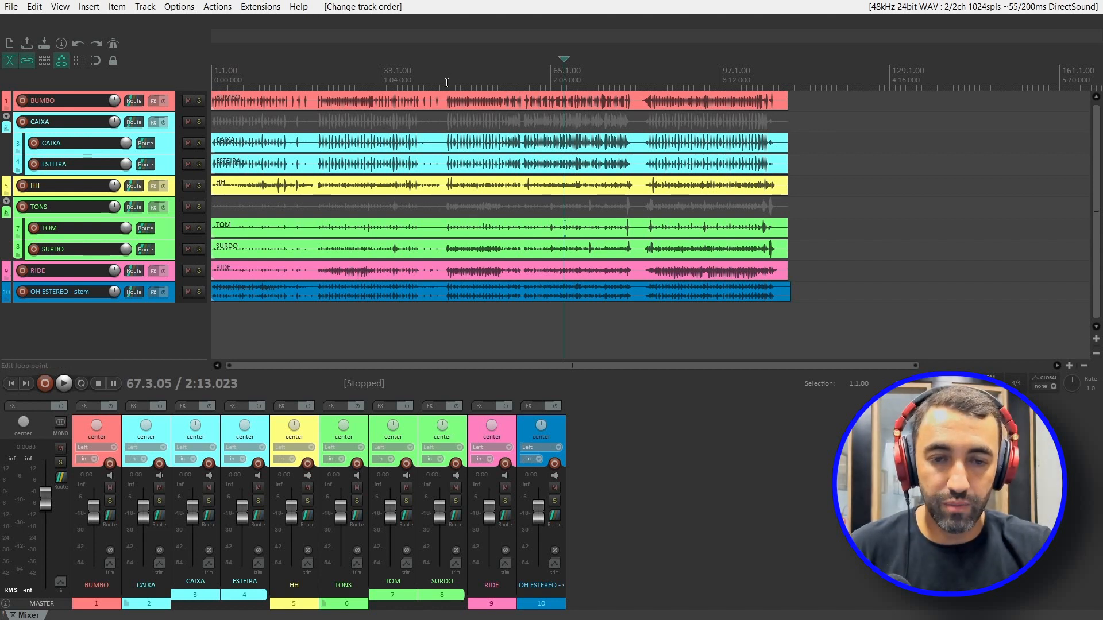
{"action": "left_click_drag", "start_coordinate": [447, 82], "coordinate": [632, 133]}
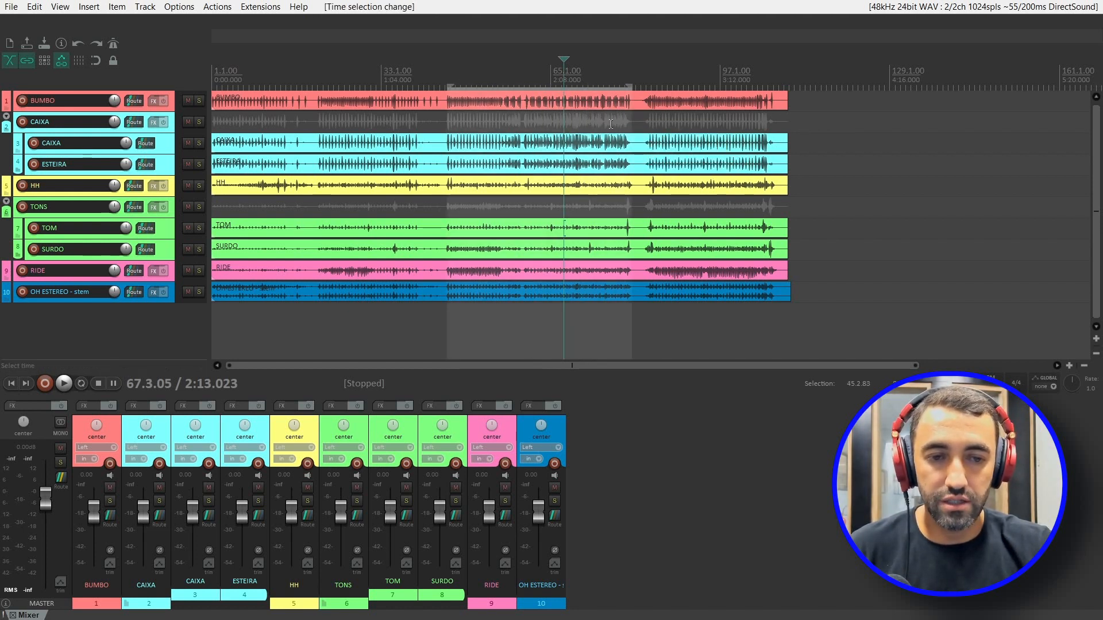
{"action": "scroll", "coordinate": [611, 124], "scroll_direction": "up", "scroll_amount": 5}
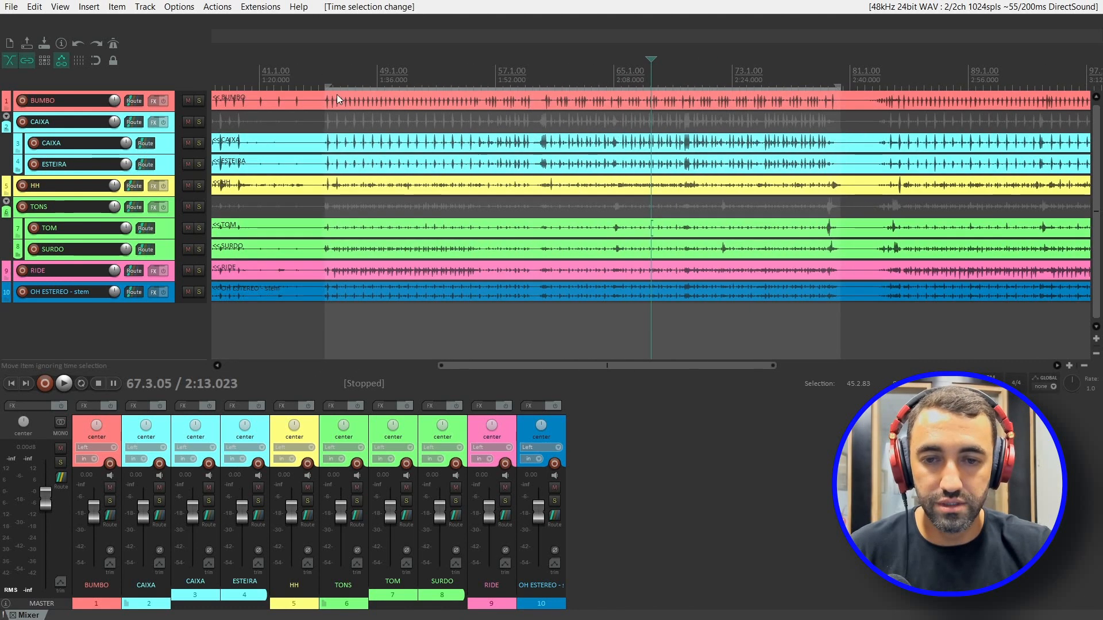
{"action": "left_click_drag", "start_coordinate": [319, 82], "coordinate": [839, 203]}
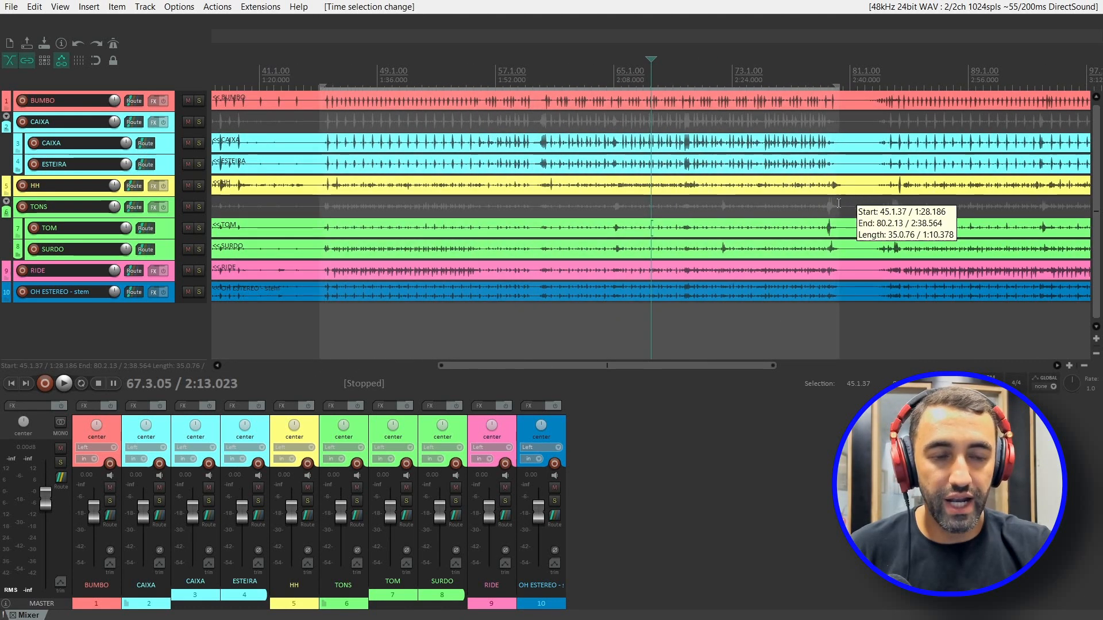
{"action": "left_click", "coordinate": [322, 72]}
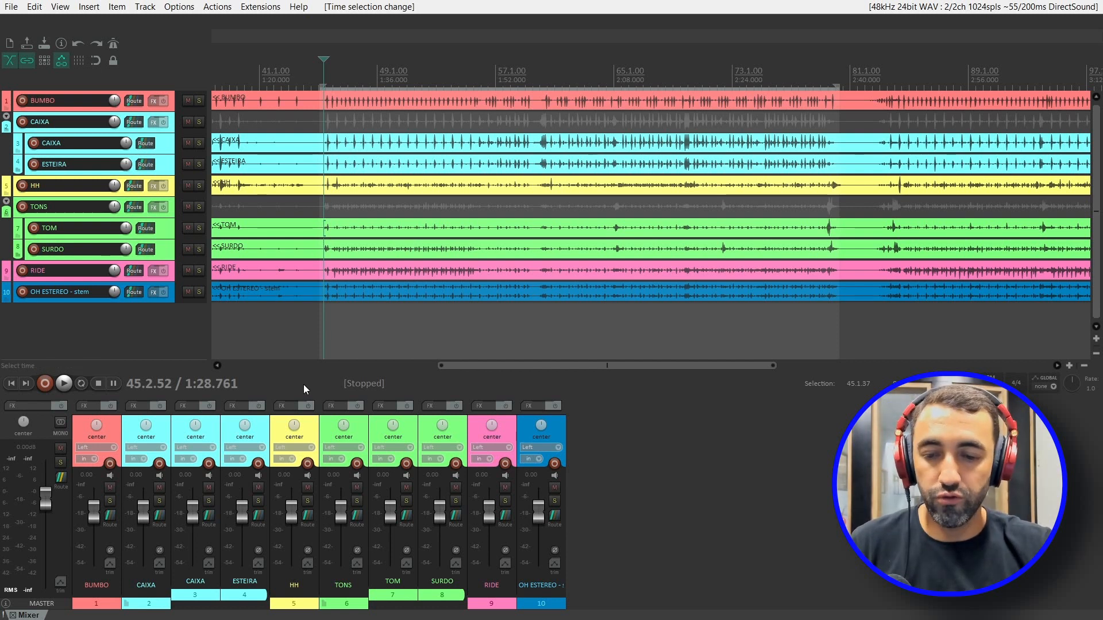
- Set the volume of all tracks to -9 dB at once through the SURDO track's routing settings
{"action": "left_click", "coordinate": [166, 441]}
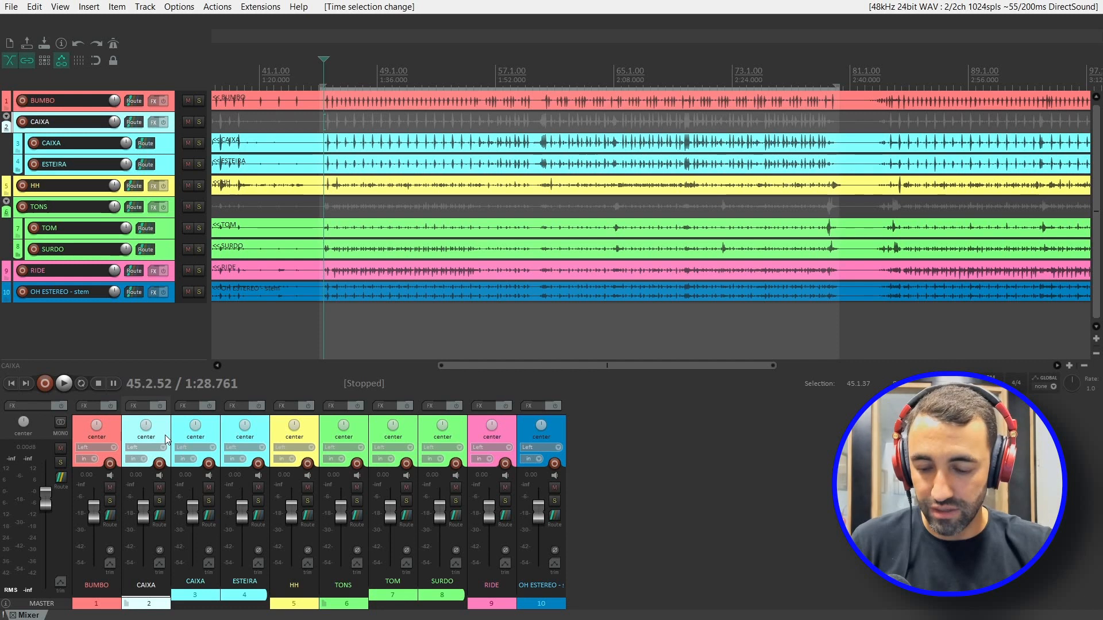
{"action": "key", "text": "ctrl+a"}
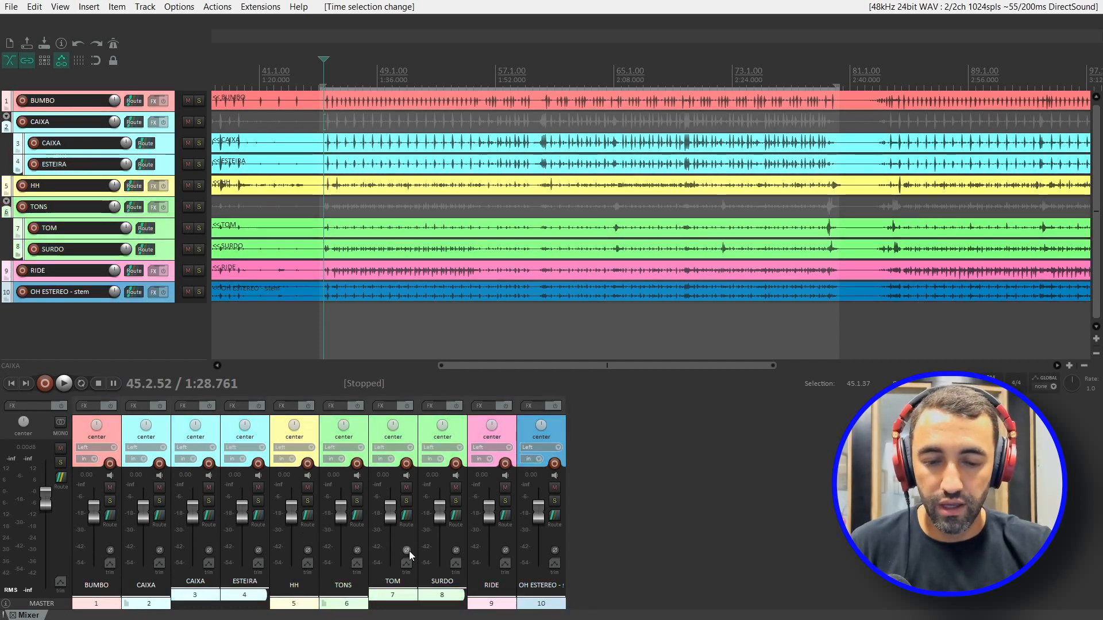
{"action": "left_click", "coordinate": [451, 514]}
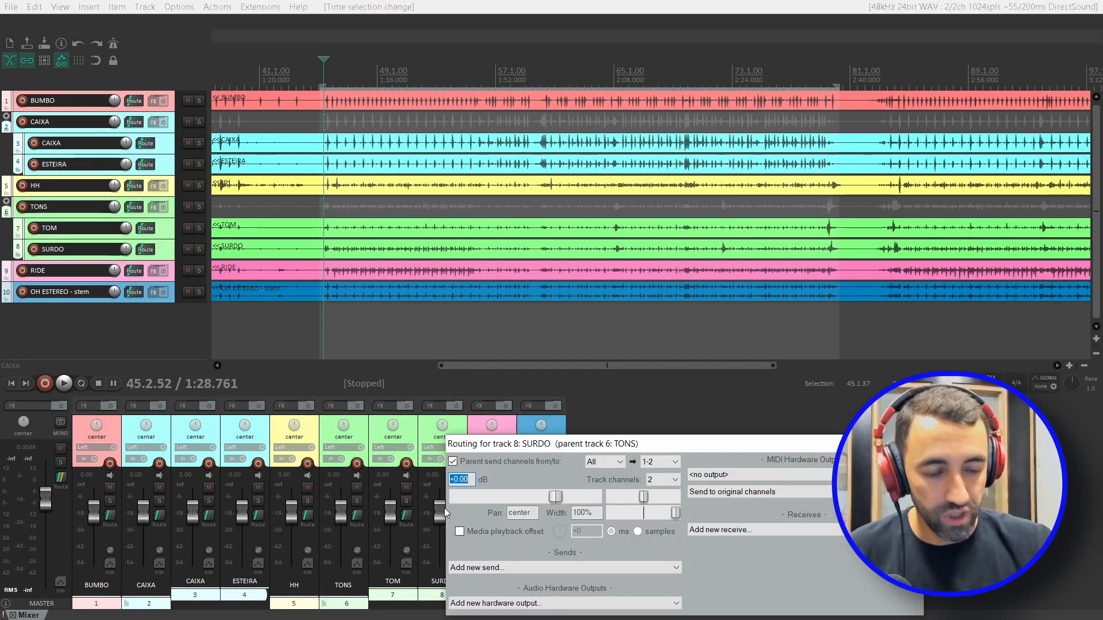
{"action": "type", "text": "-9"}
{"action": "key", "text": "Return"}
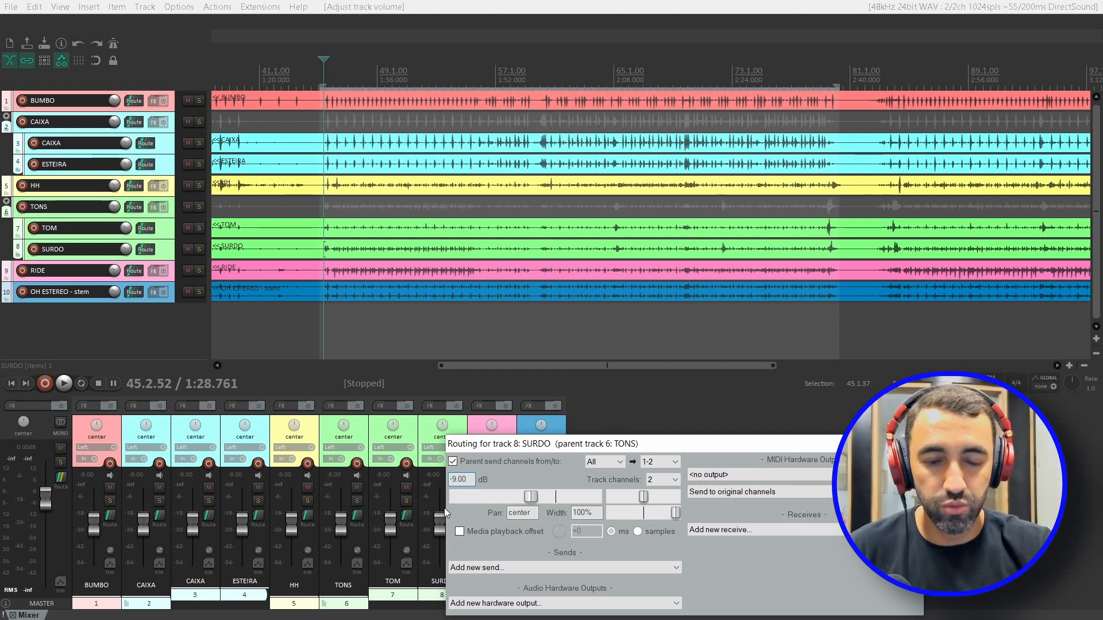
{"action": "left_click", "coordinate": [622, 409]}
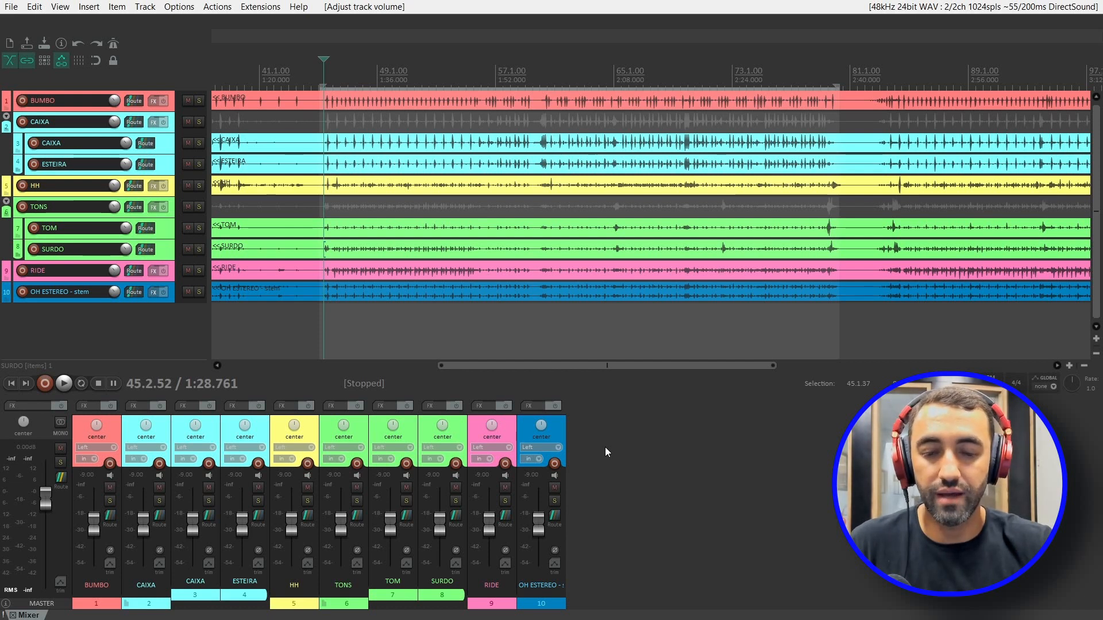
- Play the session from the start of the time selection and audition BUMBO, the nested CAIXA and ESTEIRA one after another in solo
{"action": "key", "text": "space"}
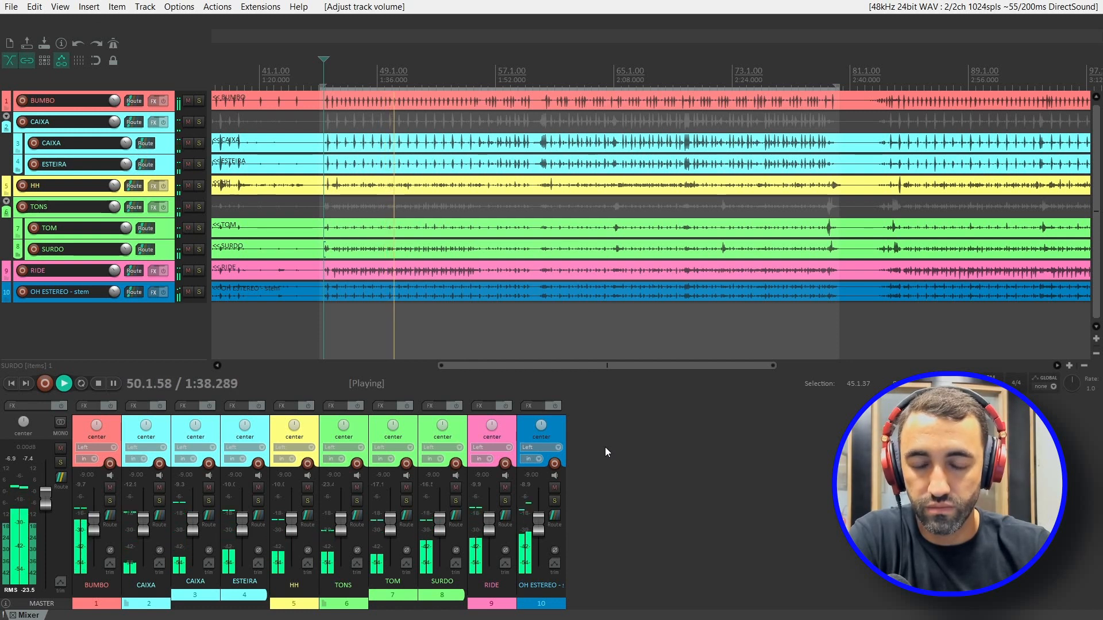
{"action": "left_click", "coordinate": [201, 104]}
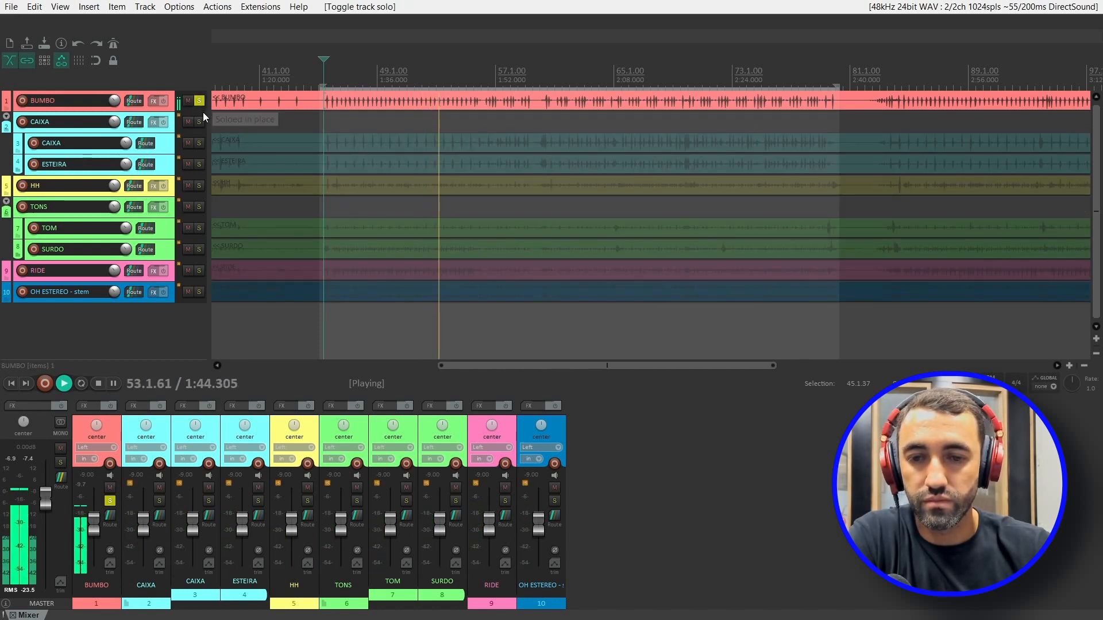
{"action": "left_click", "coordinate": [203, 141]}
{"action": "left_click", "coordinate": [202, 141], "text": "ctrl+alt"}
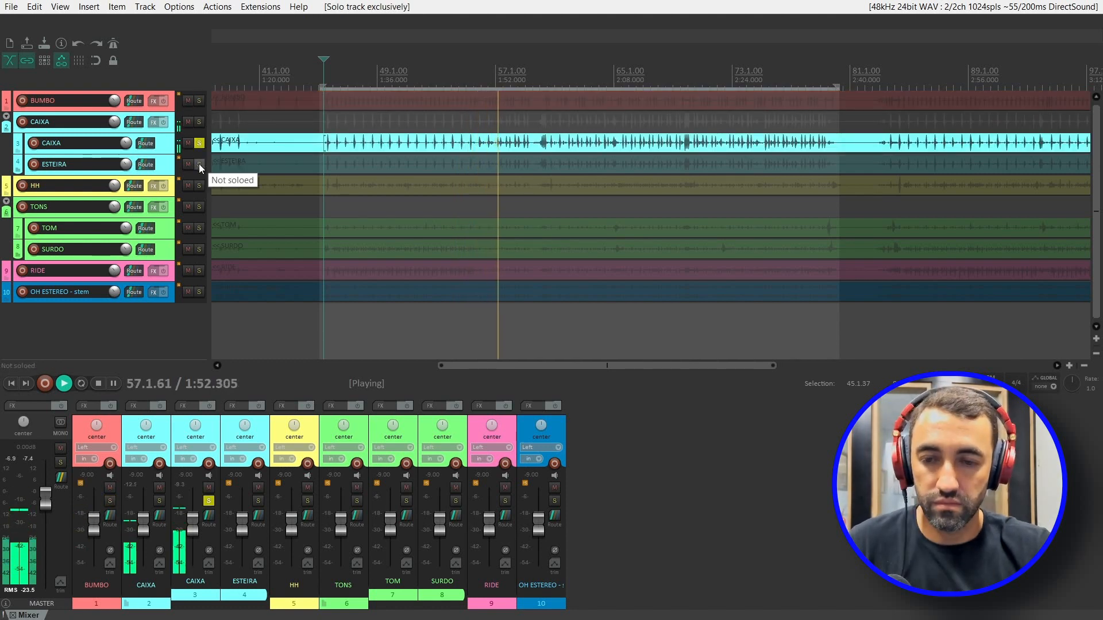
{"action": "left_click", "coordinate": [199, 163], "text": "ctrl+alt"}
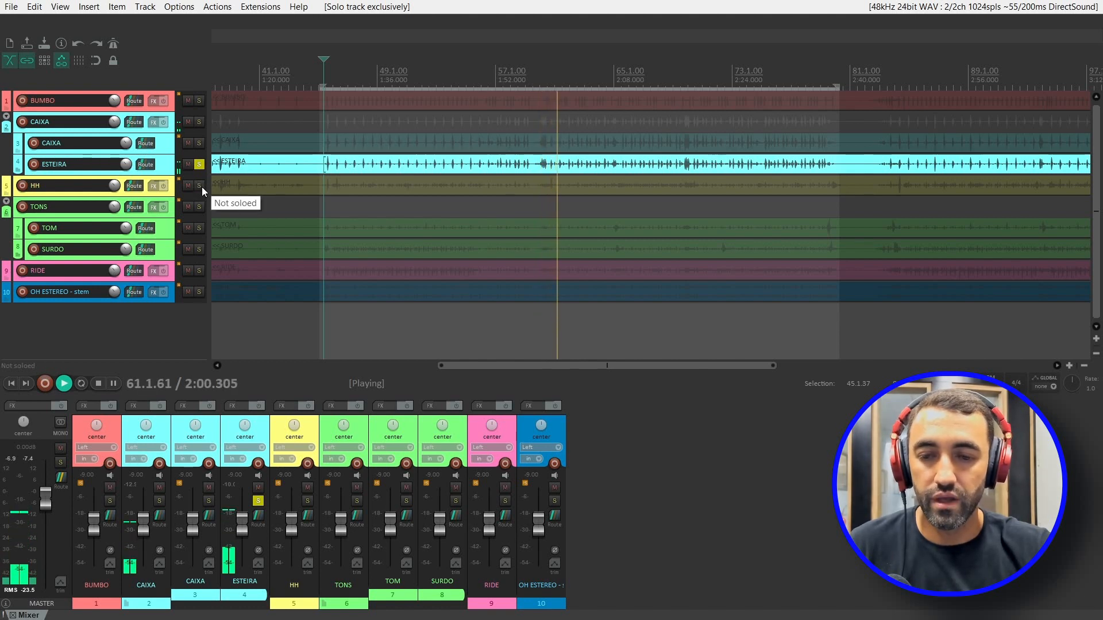
- Audition HH, TOM and SURDO exclusively in solo, replaying SURDO from shortly before bar 65
{"action": "left_click", "coordinate": [198, 186]}
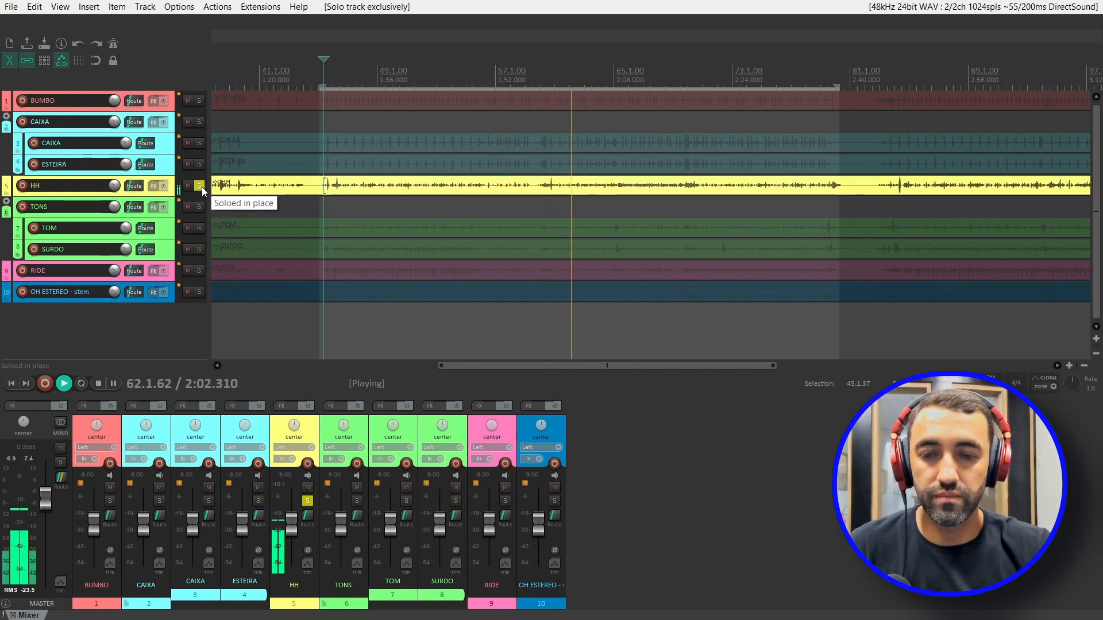
{"action": "left_click", "coordinate": [199, 228]}
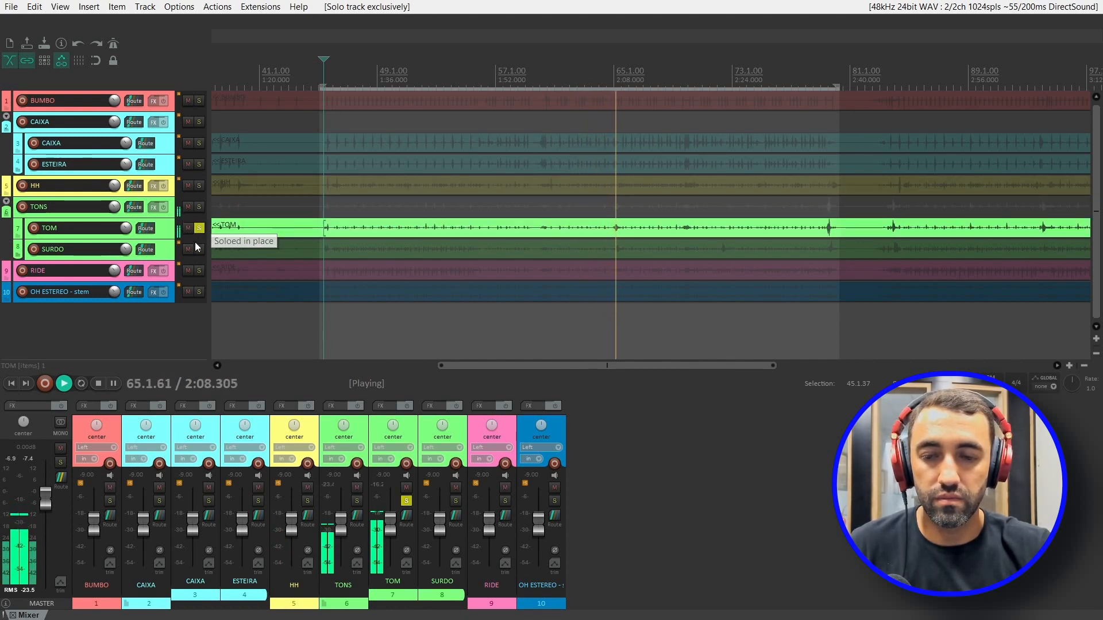
{"action": "left_click", "coordinate": [198, 248]}
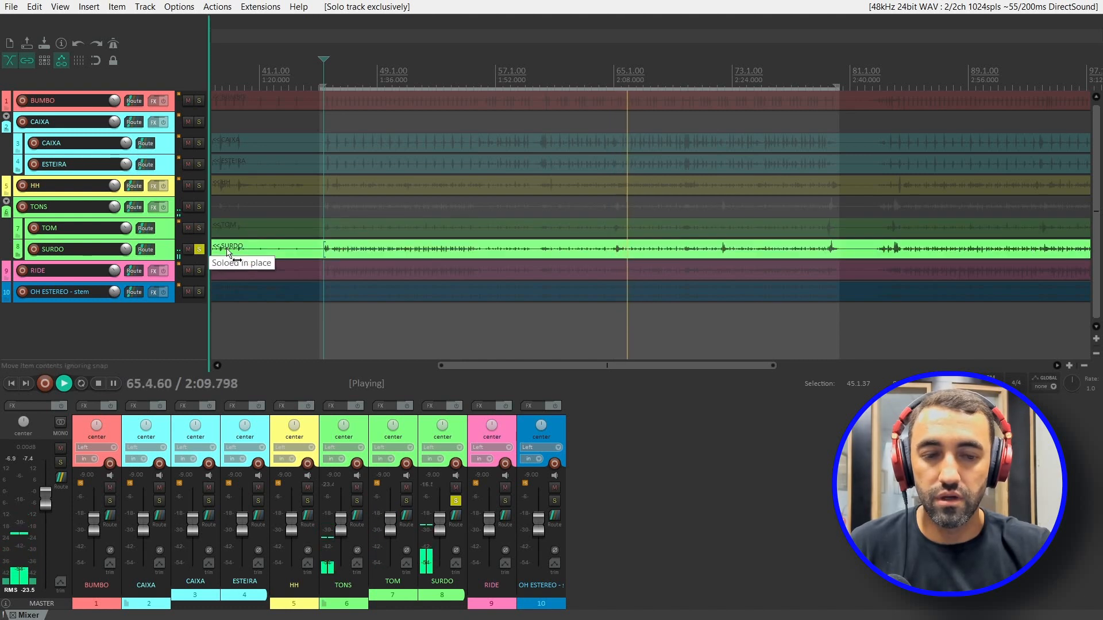
{"action": "left_click", "coordinate": [614, 83]}
{"action": "left_click", "coordinate": [601, 78]}
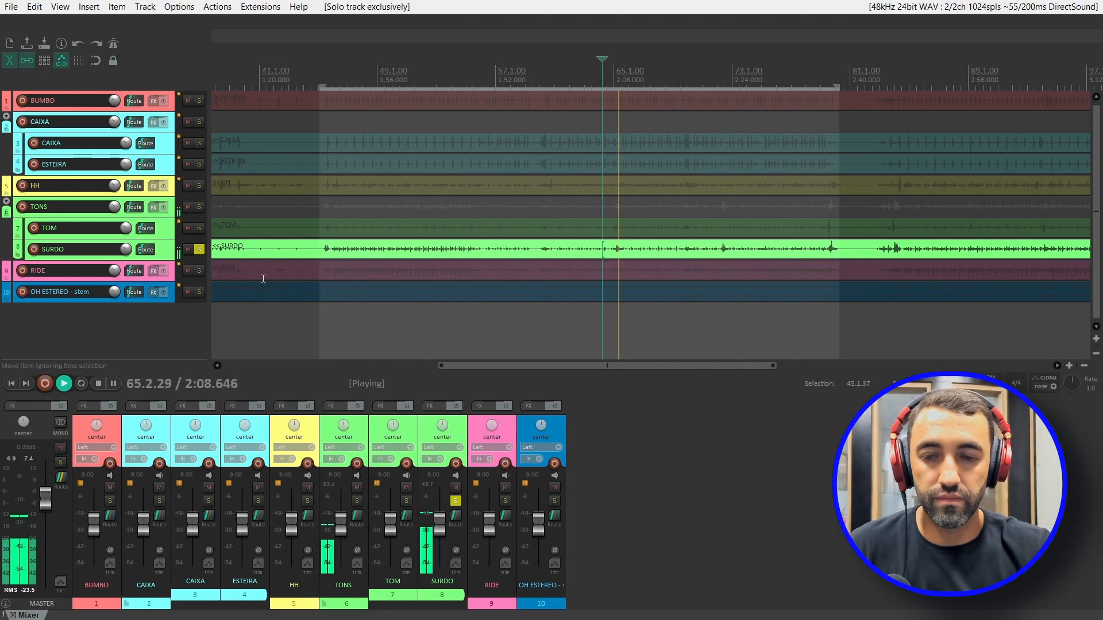
- Audition RIDE in solo from about bar 47, followed by the OH ESTEREO - stem track in solo
{"action": "left_click", "coordinate": [199, 271]}
{"action": "left_click", "coordinate": [358, 80]}
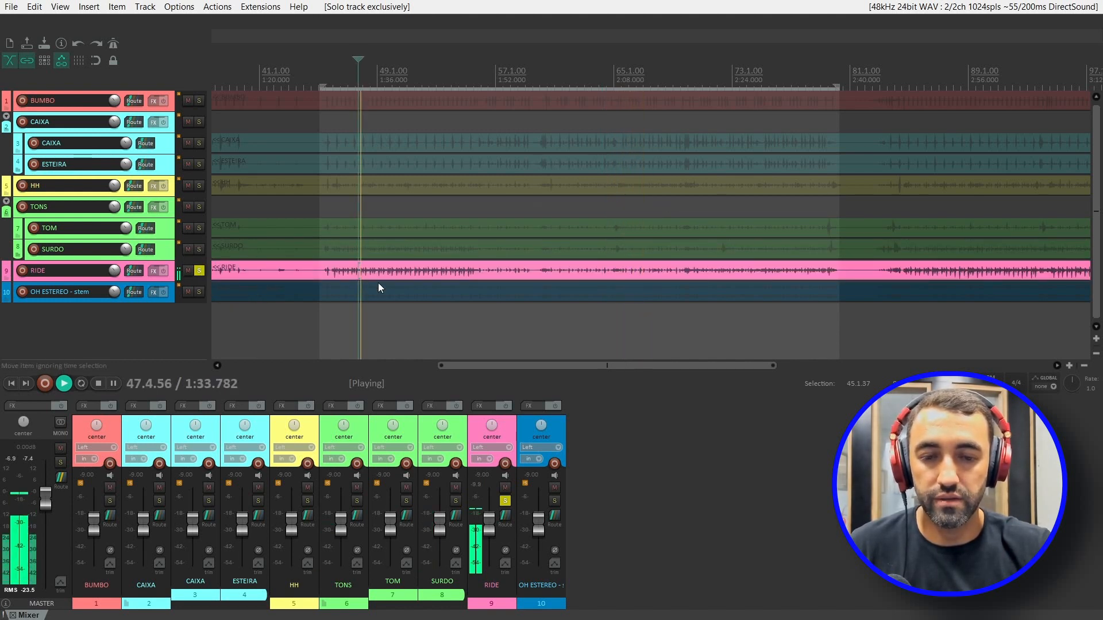
{"action": "left_click", "coordinate": [198, 293]}
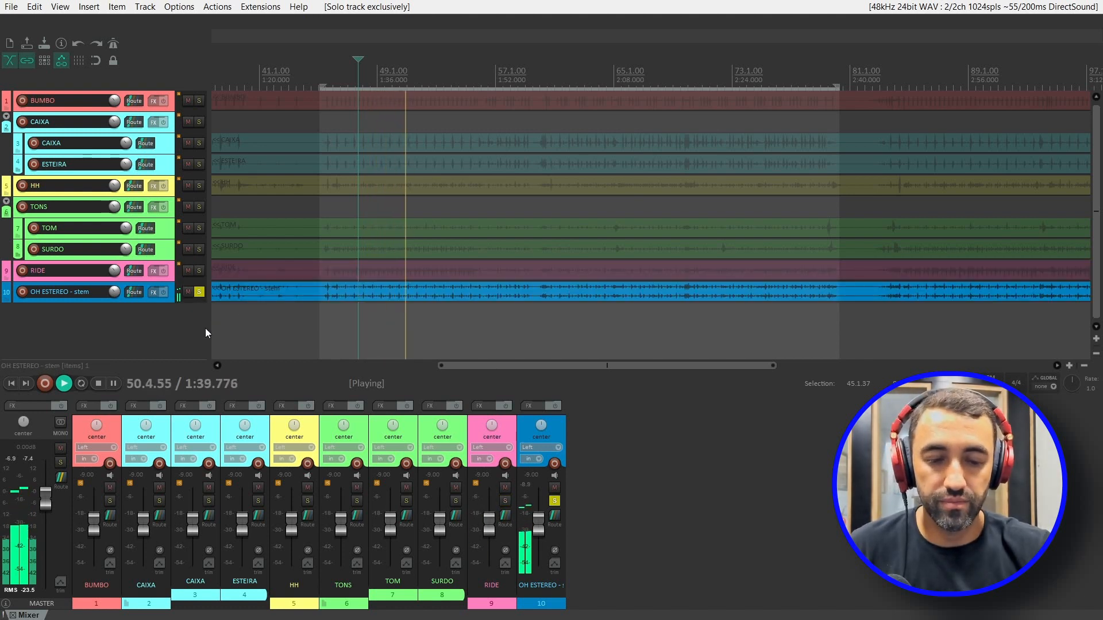
- Take OH ESTEREO - stem out of solo, listen to the full drum mix from bar 62, and stop playback
{"action": "left_click", "coordinate": [199, 292]}
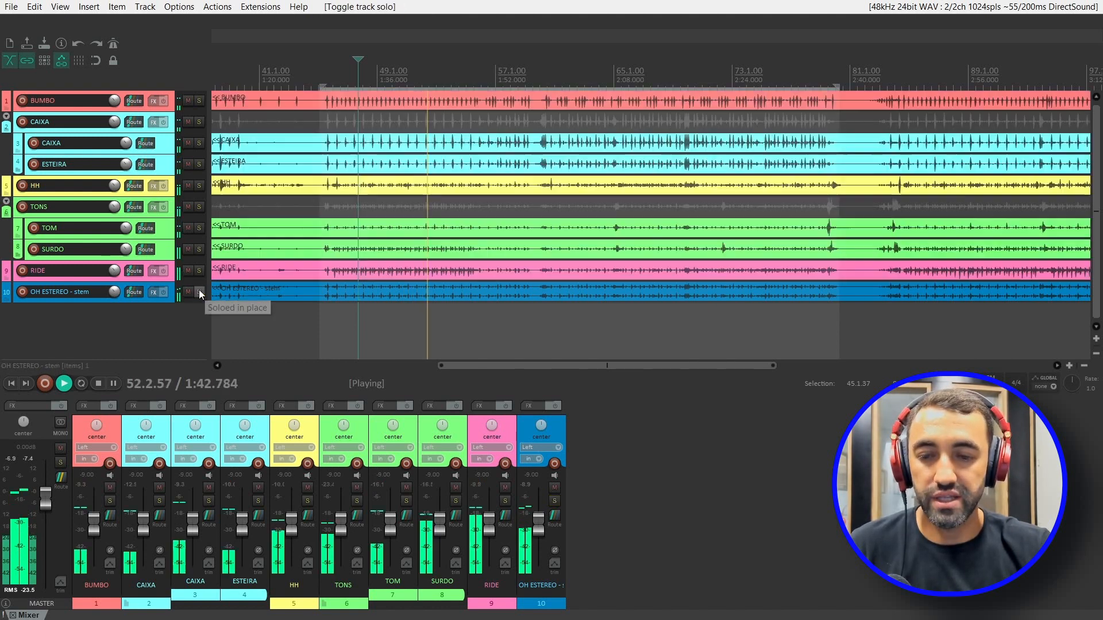
{"action": "left_click", "coordinate": [574, 65]}
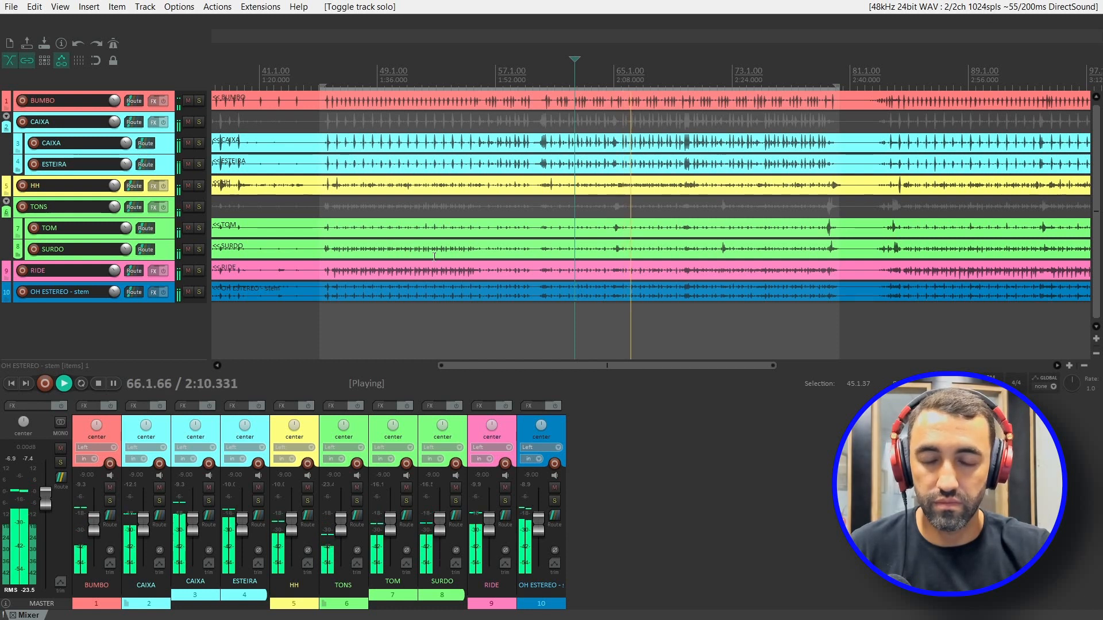
{"action": "key", "text": "space"}
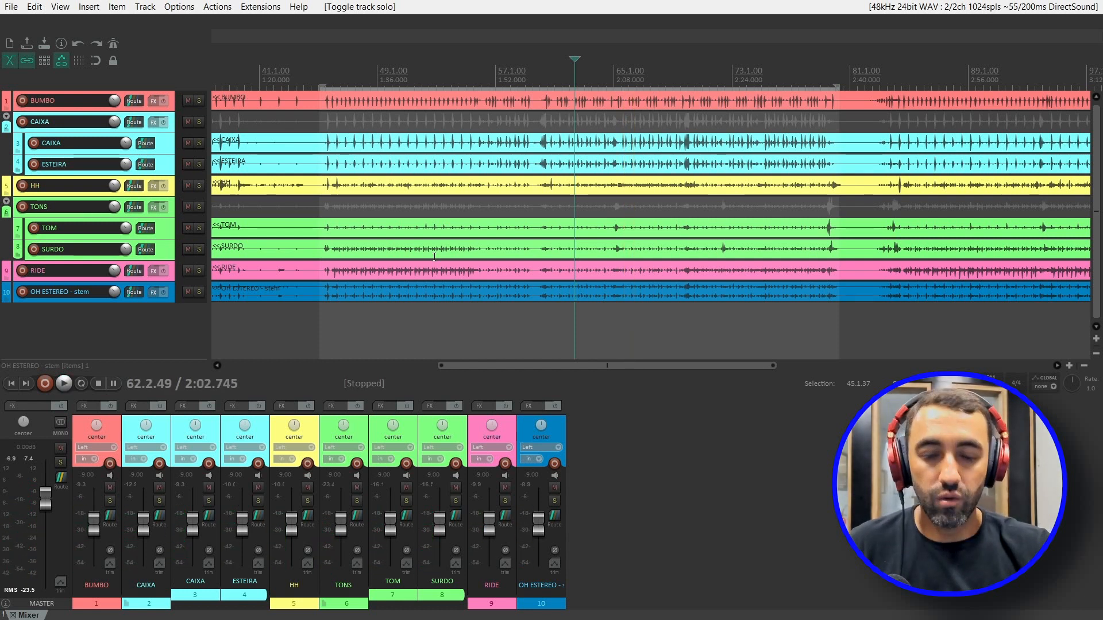
- Select all tracks and lower their volume faders together to -inf
{"action": "left_click", "coordinate": [362, 426]}
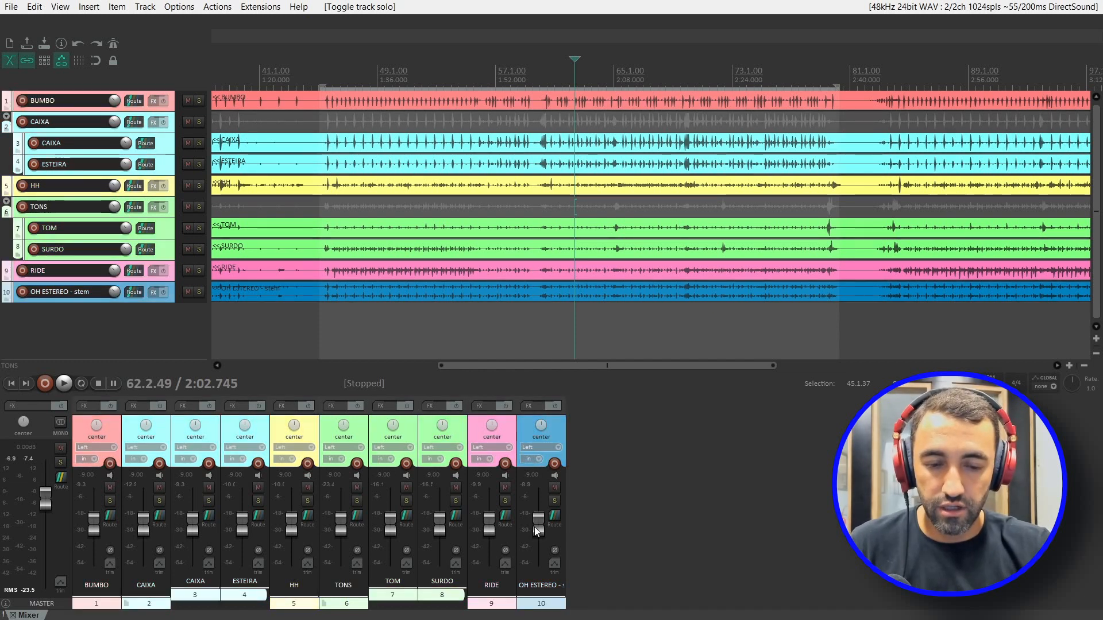
{"action": "left_click_drag", "start_coordinate": [538, 523], "coordinate": [594, 562]}
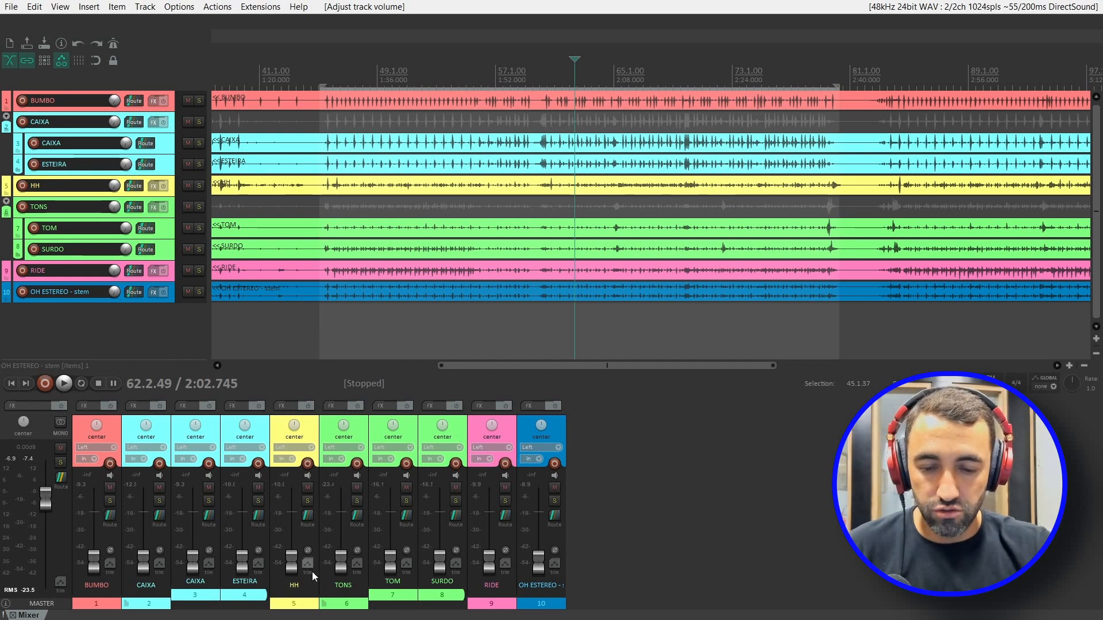
- Reset the volume faders of the CAIXA and TONS folder tracks to 0 dB
{"action": "left_click_drag", "start_coordinate": [143, 557], "coordinate": [146, 564]}
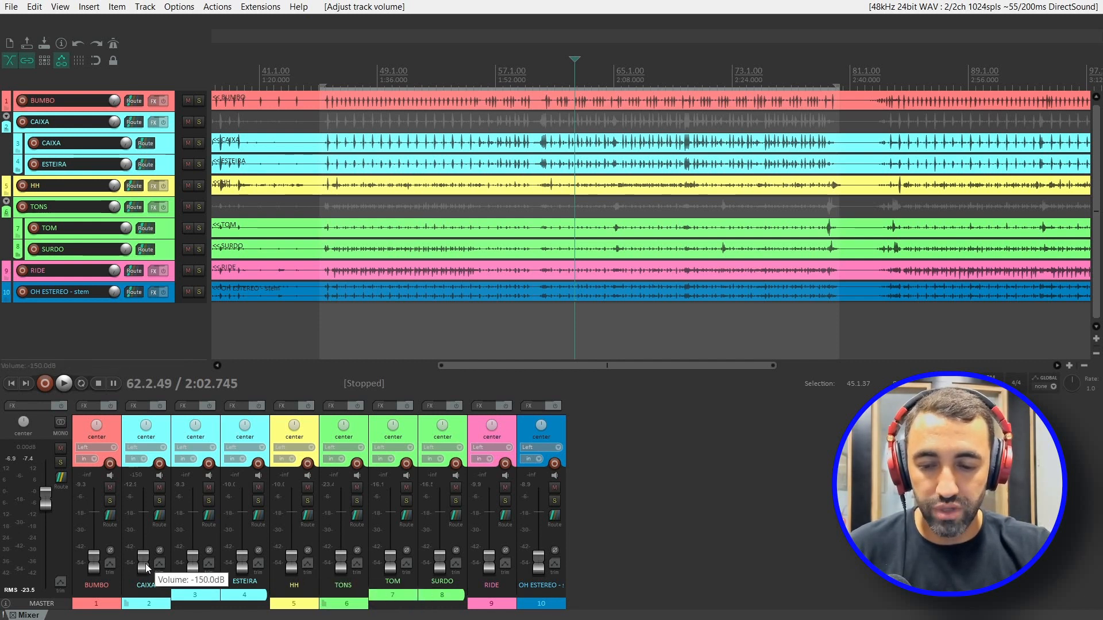
{"action": "double_click", "coordinate": [146, 563]}
{"action": "double_click", "coordinate": [342, 565]}
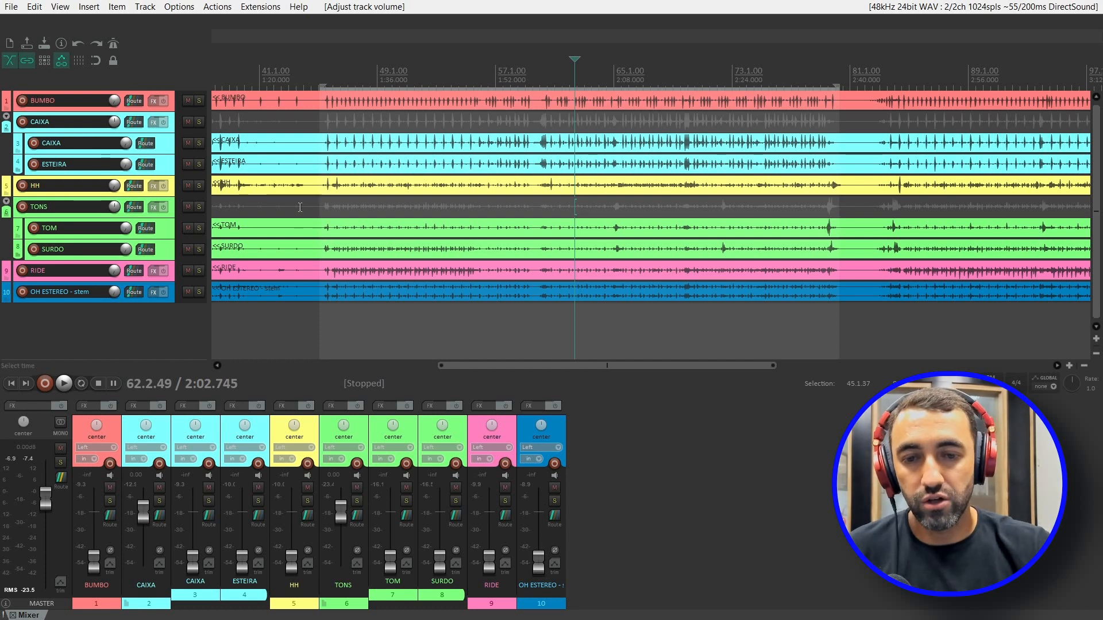
- Play from about bar 45 and bring the OH ESTEREO - stem fader up to about -7.5 dB
{"action": "left_click", "coordinate": [321, 73]}
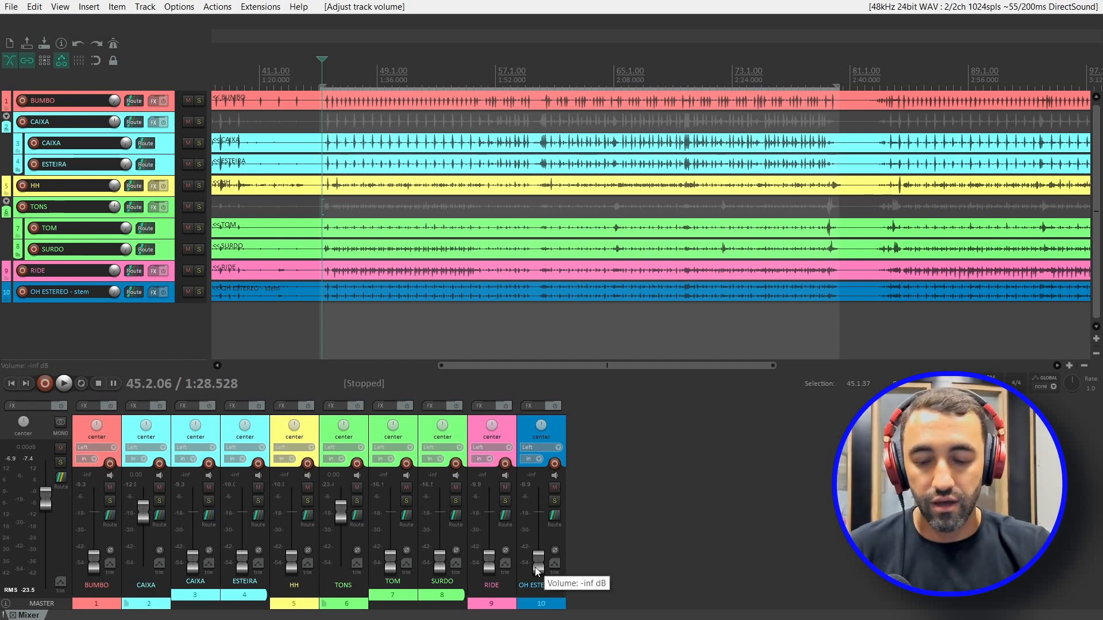
{"action": "left_click_drag", "start_coordinate": [535, 567], "coordinate": [539, 560]}
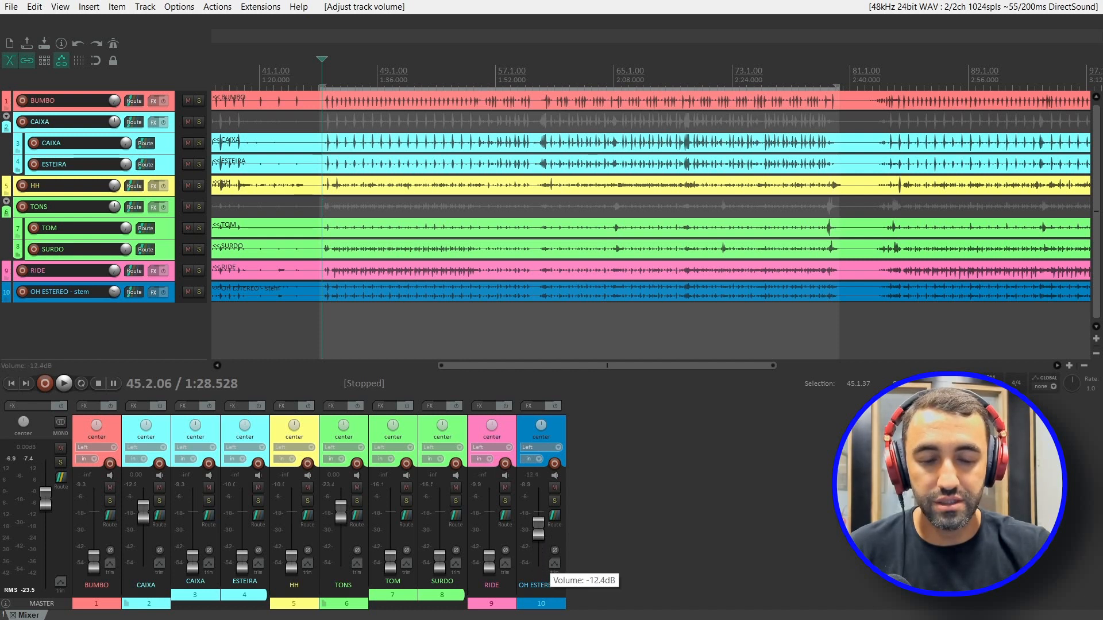
{"action": "left_click_drag", "start_coordinate": [538, 517], "coordinate": [540, 569]}
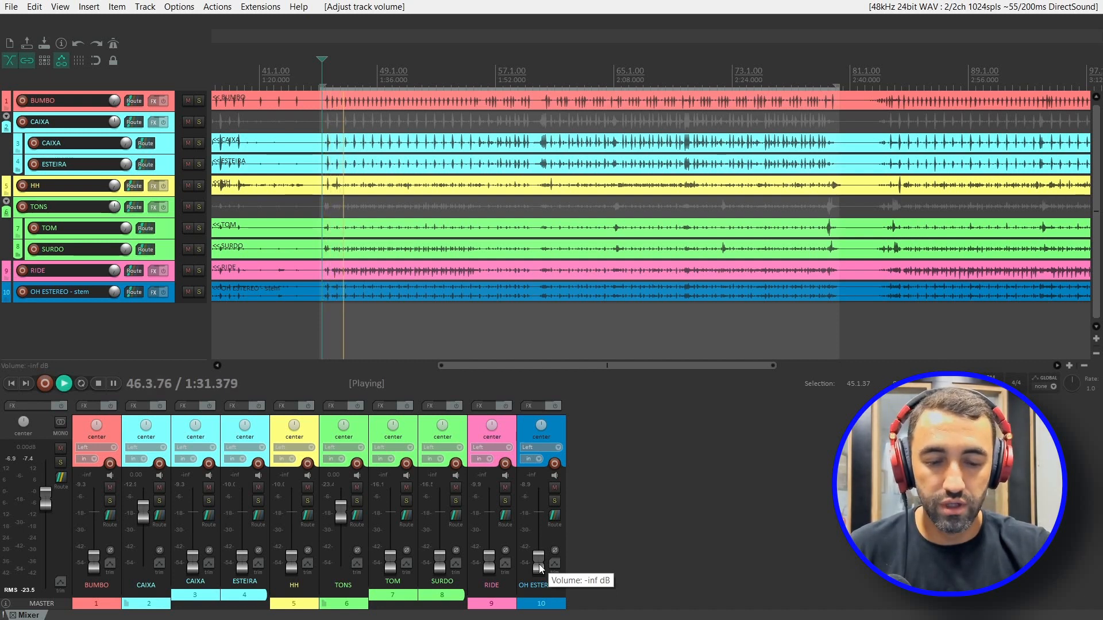
{"action": "left_click_drag", "start_coordinate": [539, 564], "coordinate": [539, 524]}
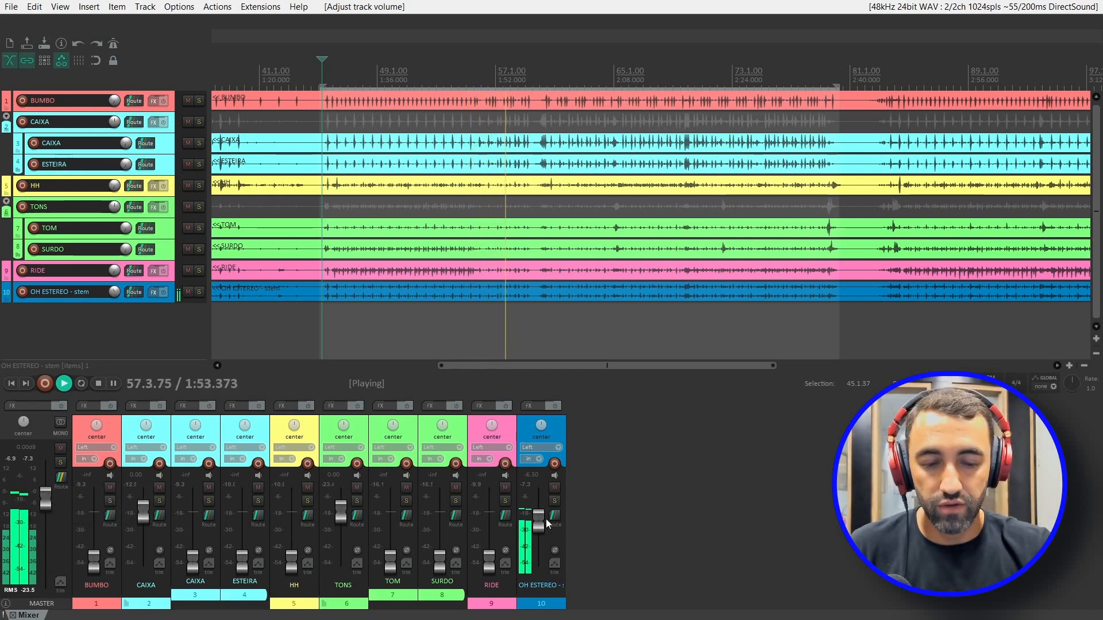
{"action": "left_click_drag", "start_coordinate": [539, 516], "coordinate": [539, 519]}
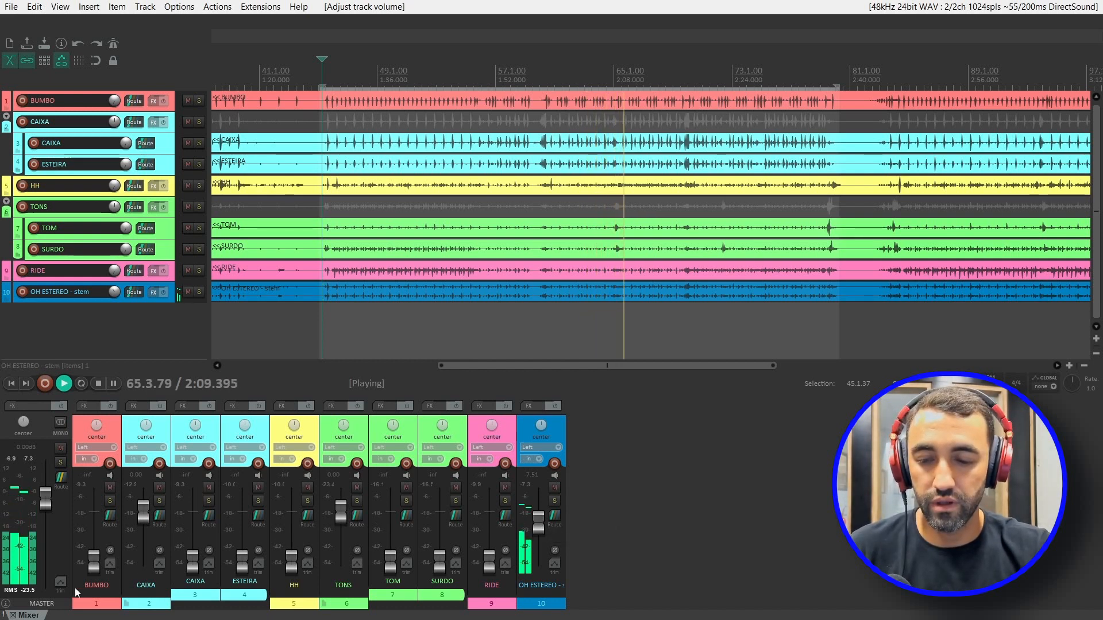
- Raise the BUMBO fader to -8.75 dB against the overheads and stop playback
{"action": "left_click_drag", "start_coordinate": [95, 566], "coordinate": [95, 529]}
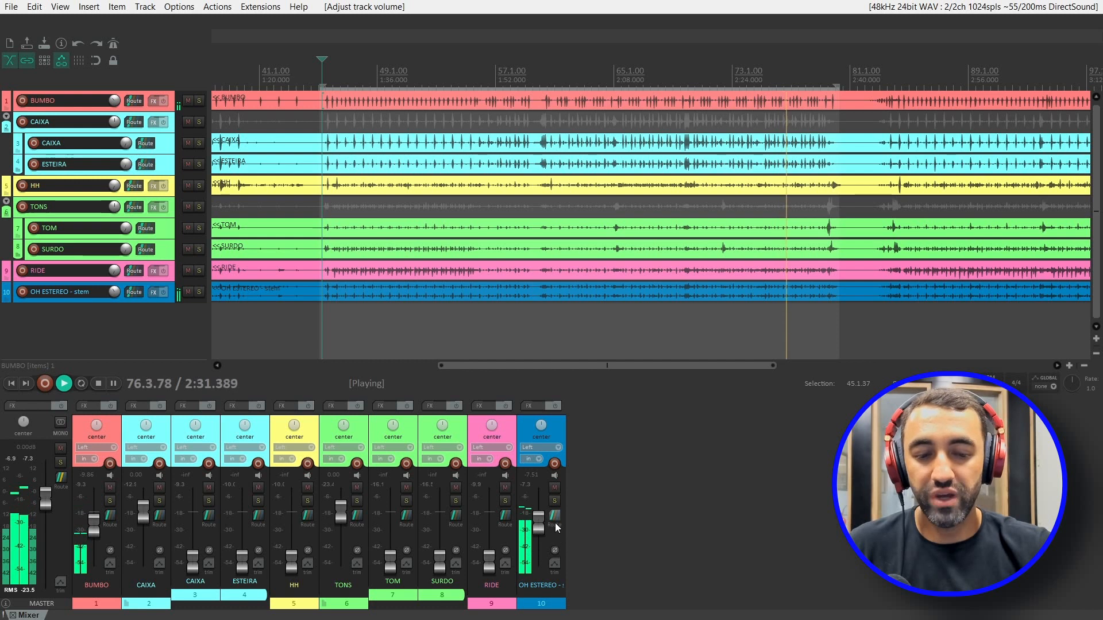
{"action": "mouse_move", "coordinate": [540, 520]}
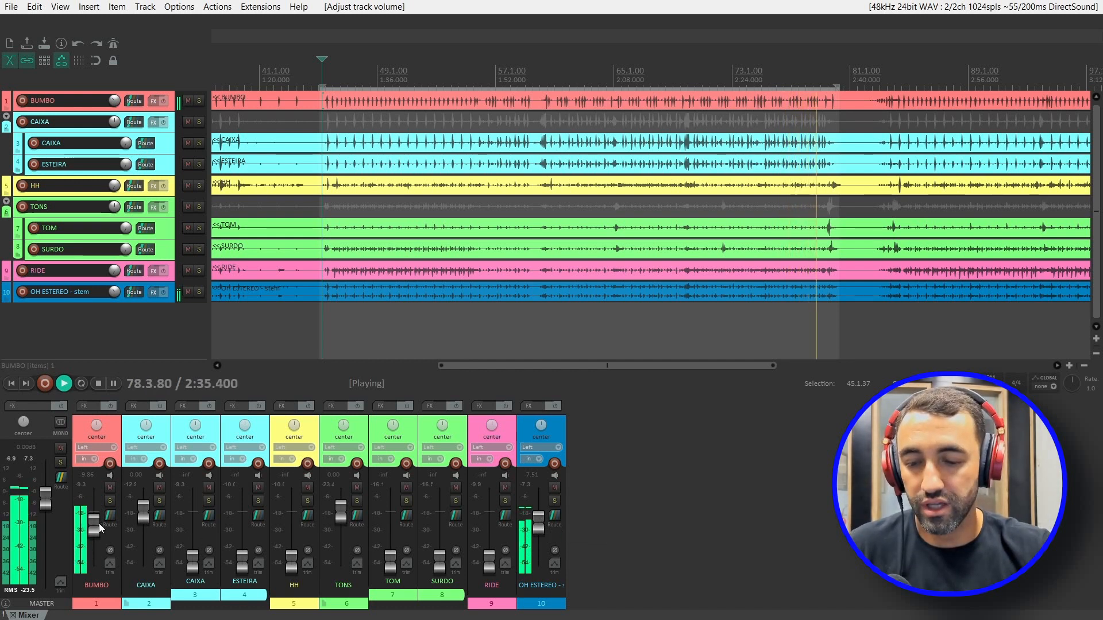
{"action": "mouse_move", "coordinate": [99, 524]}
{"action": "left_click_drag", "start_coordinate": [99, 524], "coordinate": [97, 522]}
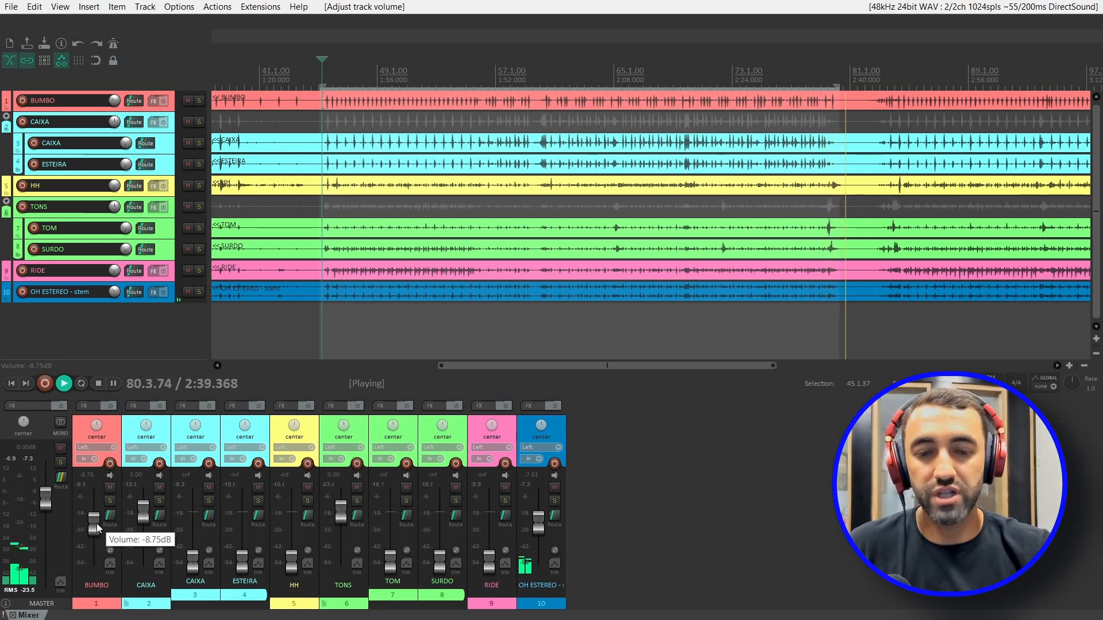
{"action": "key", "text": "space"}
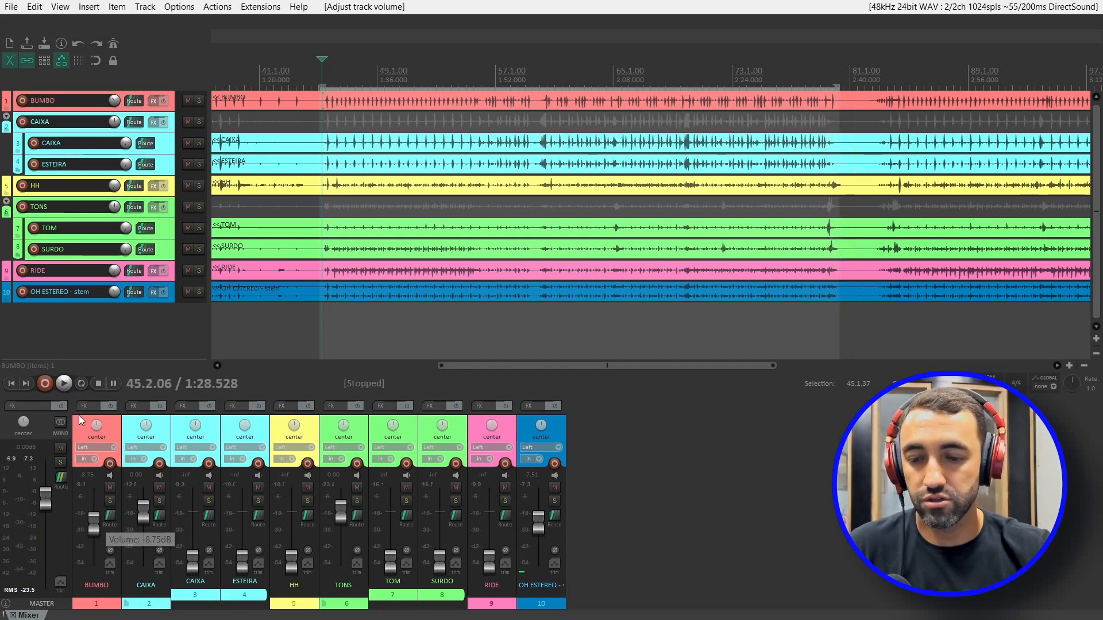
- Enable repeat, replay the selection, raise BUMBO to -6.88 dB and compare the mix with BUMBO muted and unmuted
{"action": "left_click", "coordinate": [80, 384]}
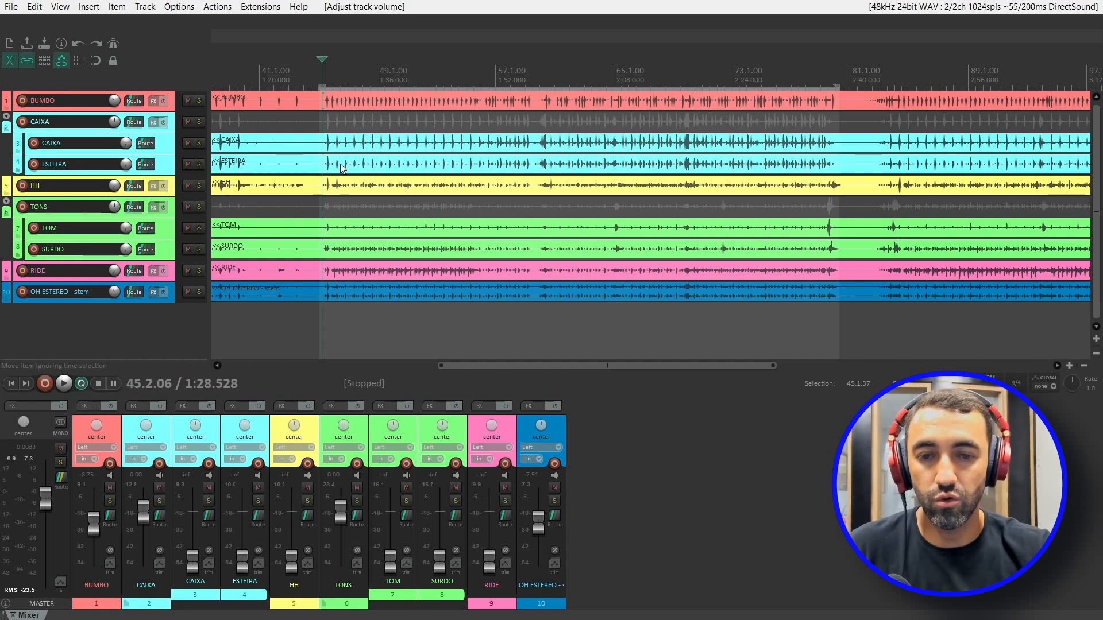
{"action": "key", "text": "space"}
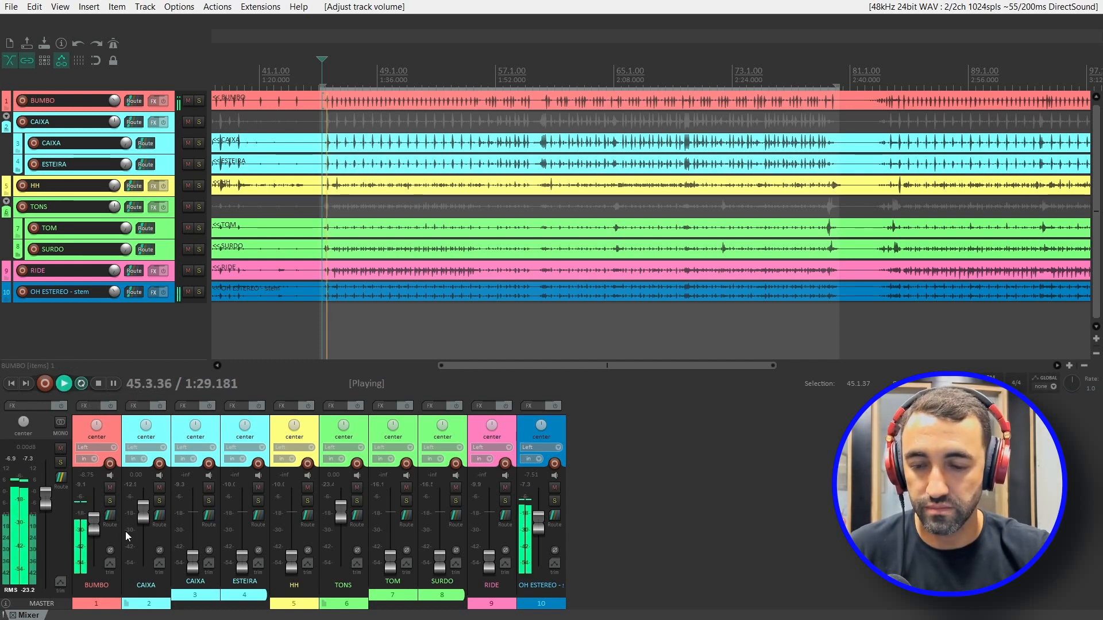
{"action": "left_click_drag", "start_coordinate": [98, 529], "coordinate": [98, 521]}
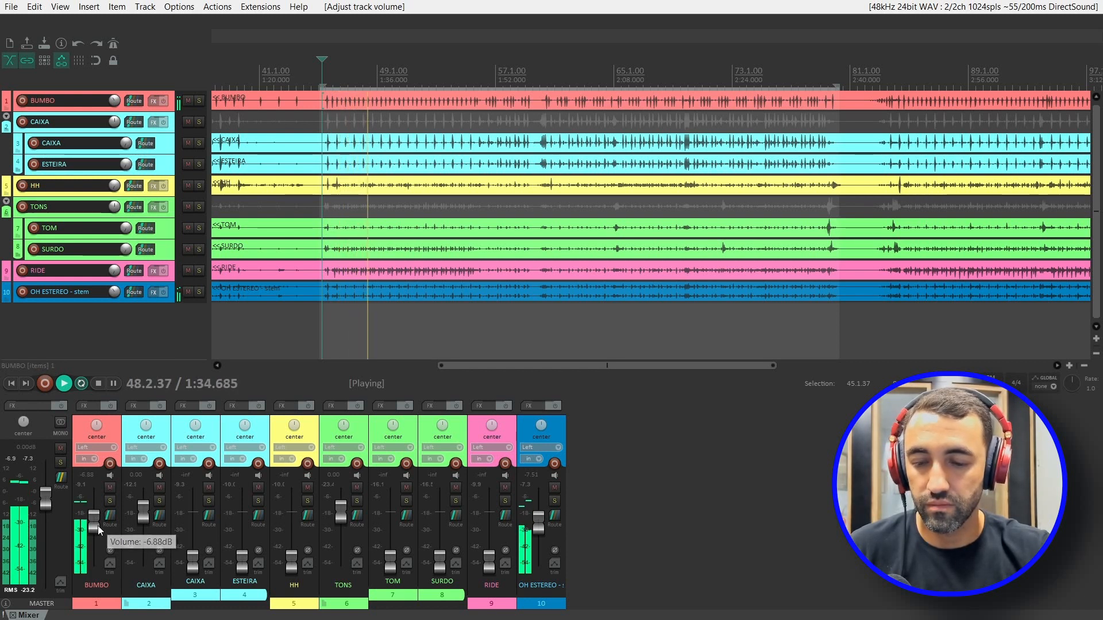
{"action": "left_click", "coordinate": [110, 488]}
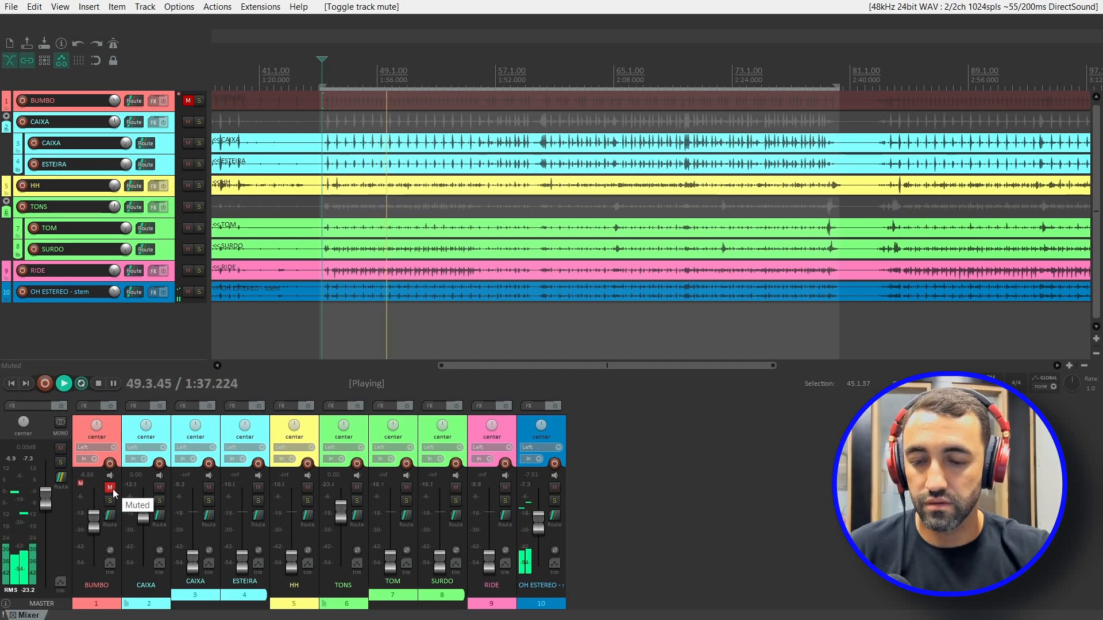
{"action": "left_click", "coordinate": [111, 489]}
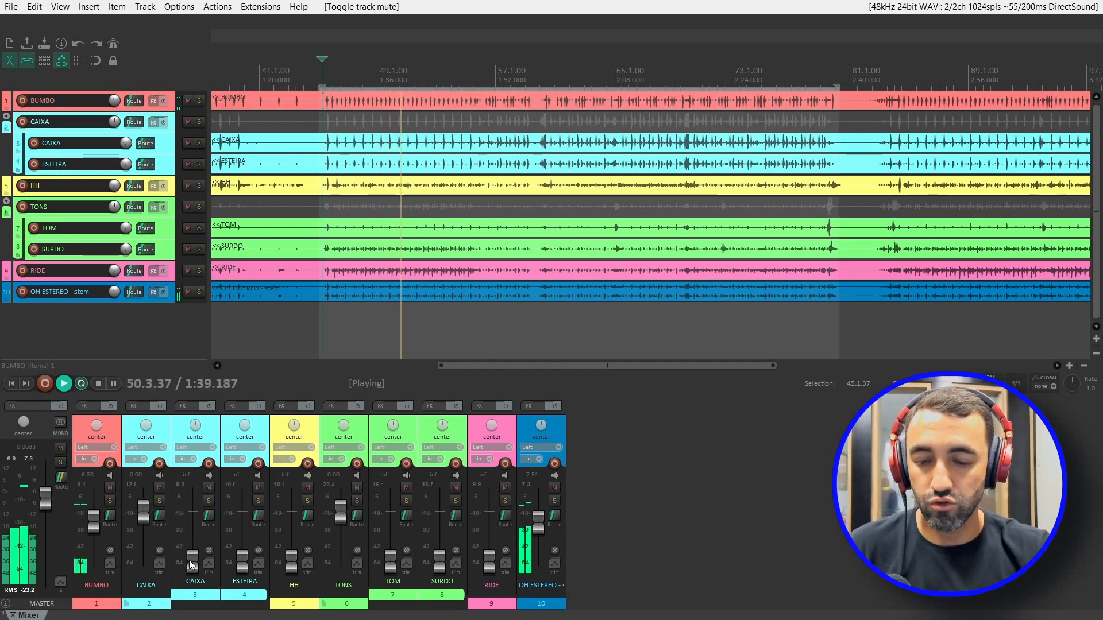
- Bring up track 3 CAIXA to -10.1 dB and ESTEIRA to about -14.3 dB, comparing the mix with ESTEIRA muted
{"action": "left_click_drag", "start_coordinate": [193, 568], "coordinate": [193, 521]}
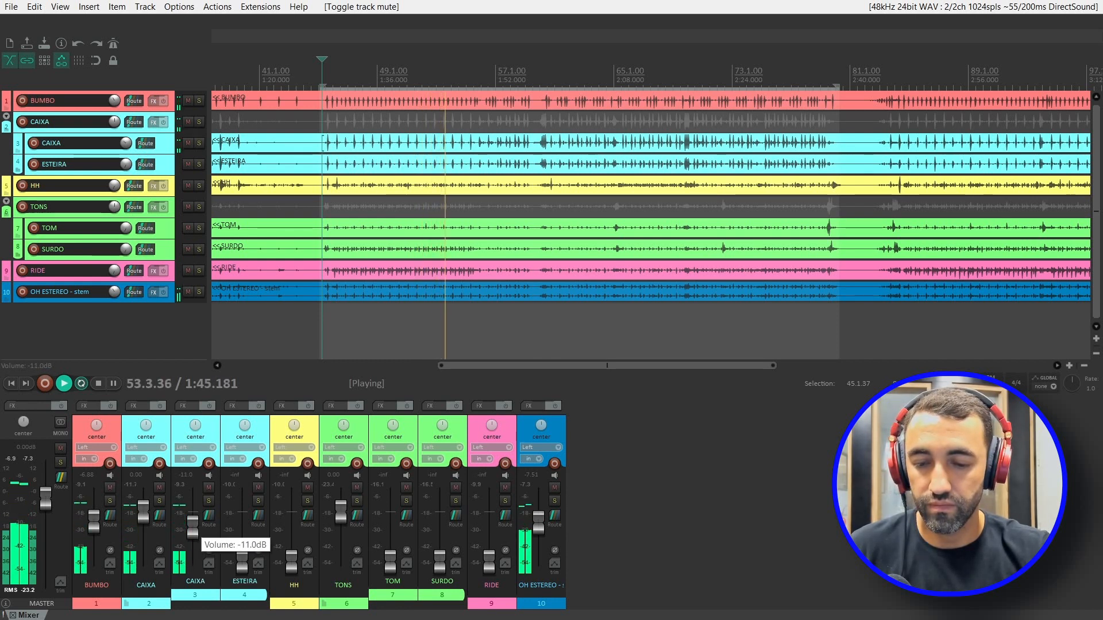
{"action": "left_click_drag", "start_coordinate": [241, 556], "coordinate": [243, 536]}
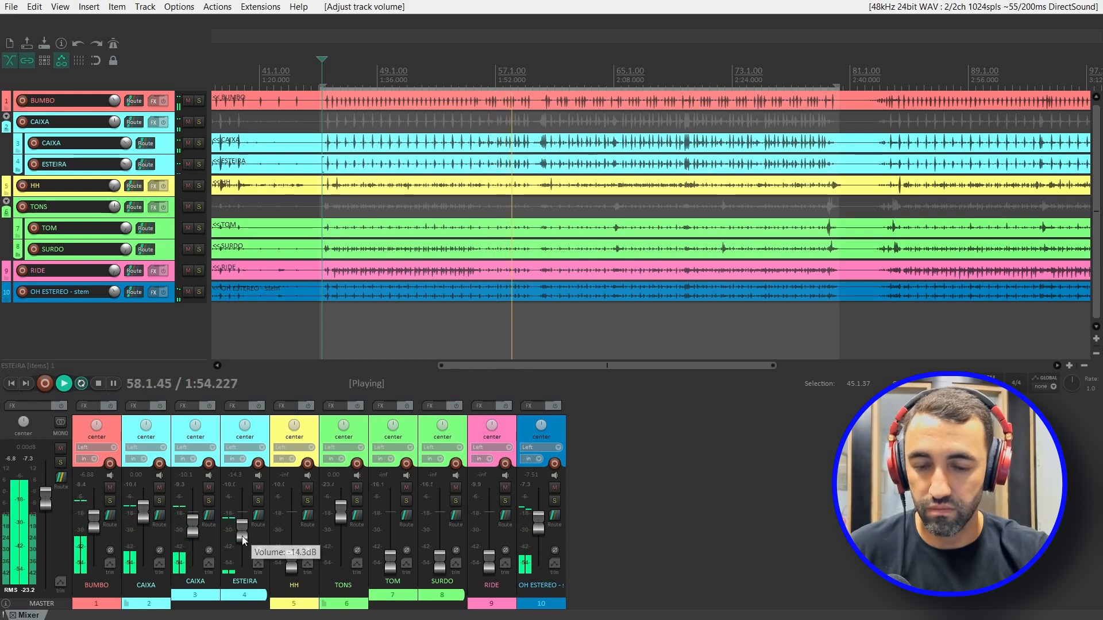
{"action": "left_click", "coordinate": [256, 487]}
{"action": "left_click", "coordinate": [257, 487]}
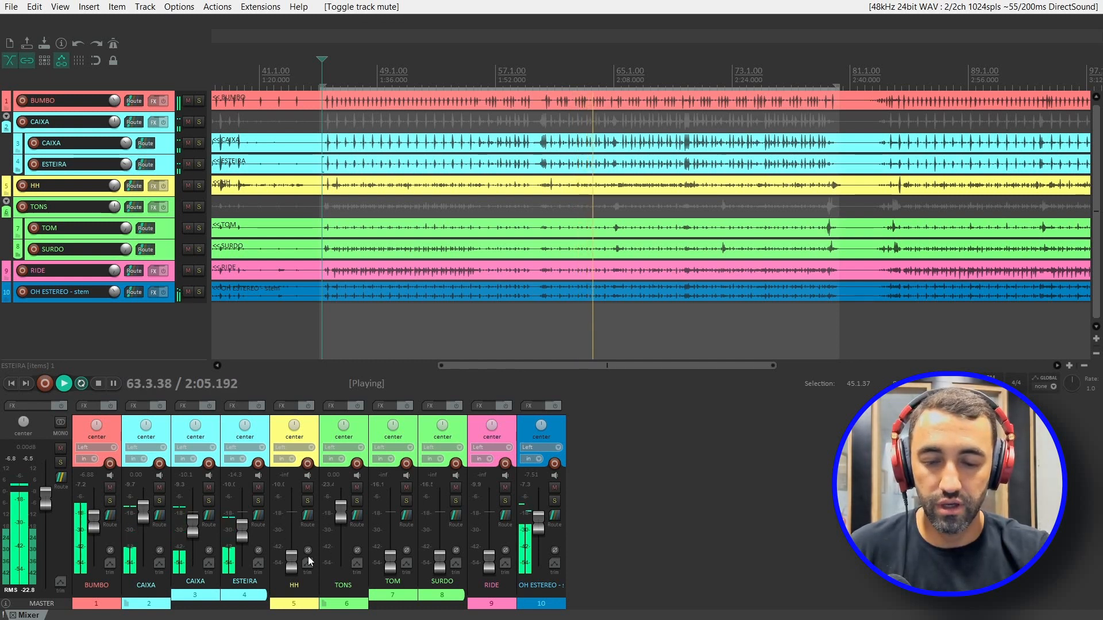
- Raise the HH fader to -14.9 dB, listen to the mix and stop playback
{"action": "left_click_drag", "start_coordinate": [295, 561], "coordinate": [292, 537]}
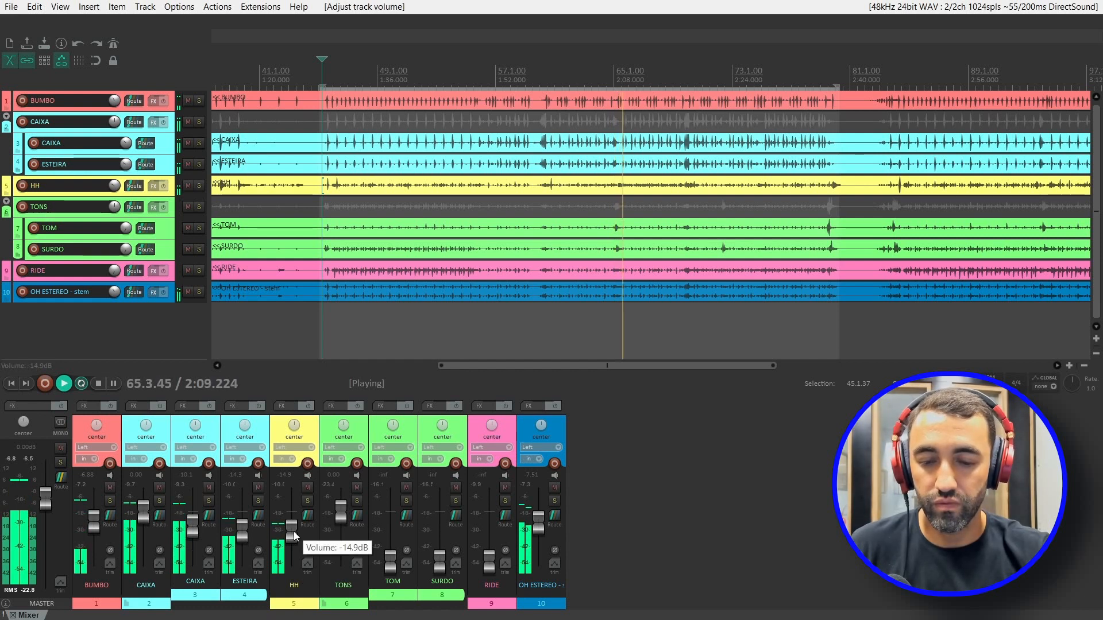
{"action": "key", "text": "space"}
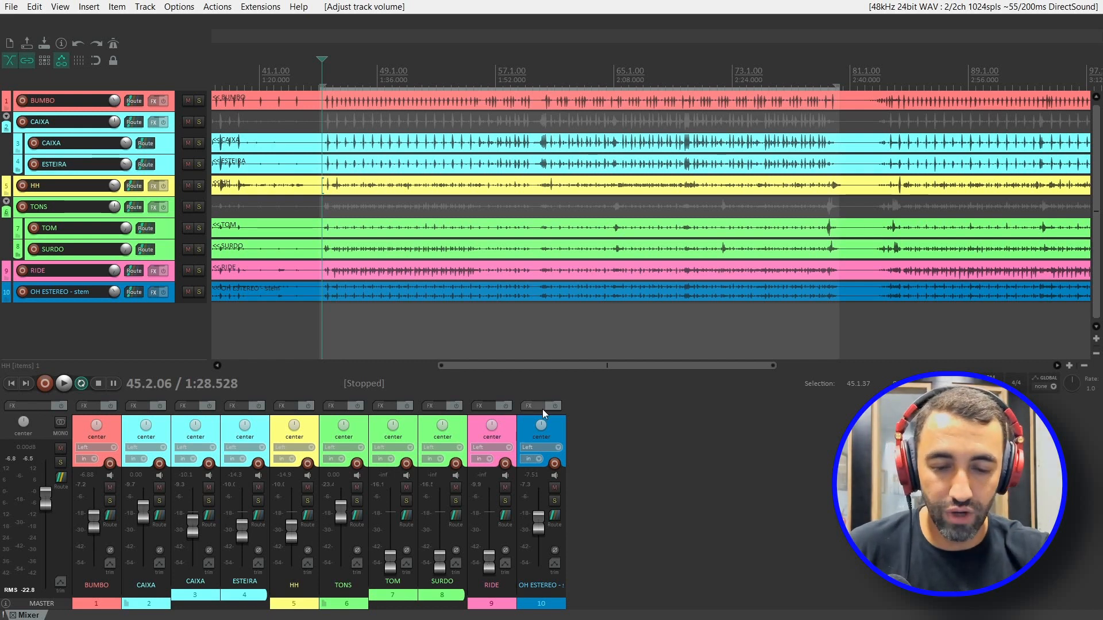
- Audition OH ESTEREO - stem in exclusive solo from about bars 45, 53 and 61, and return to the full mix
{"action": "left_click", "coordinate": [555, 501]}
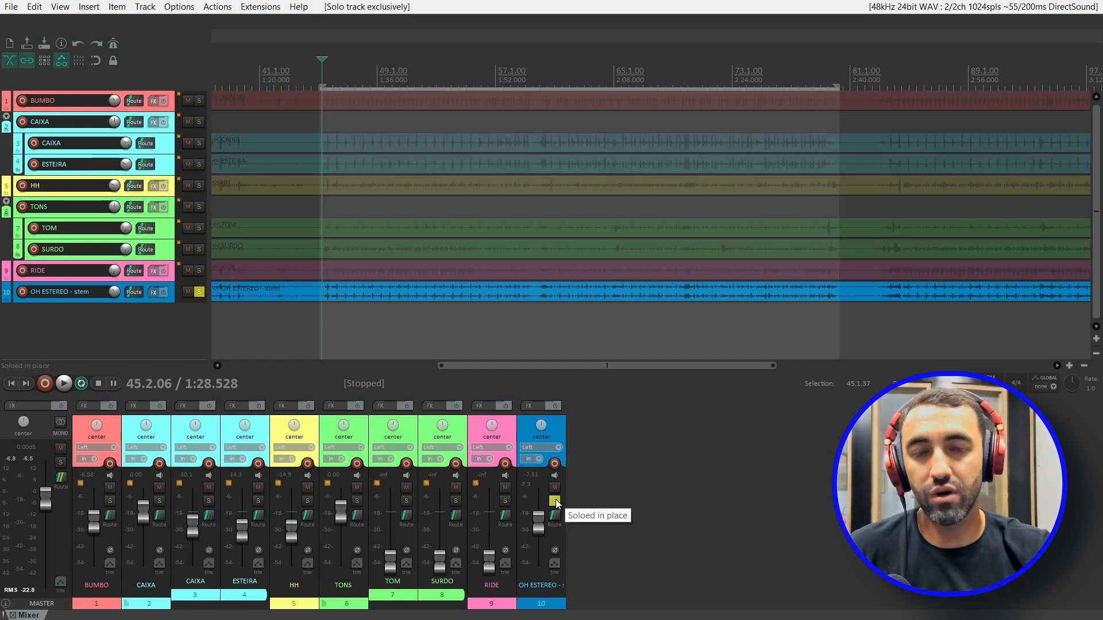
{"action": "key", "text": "space"}
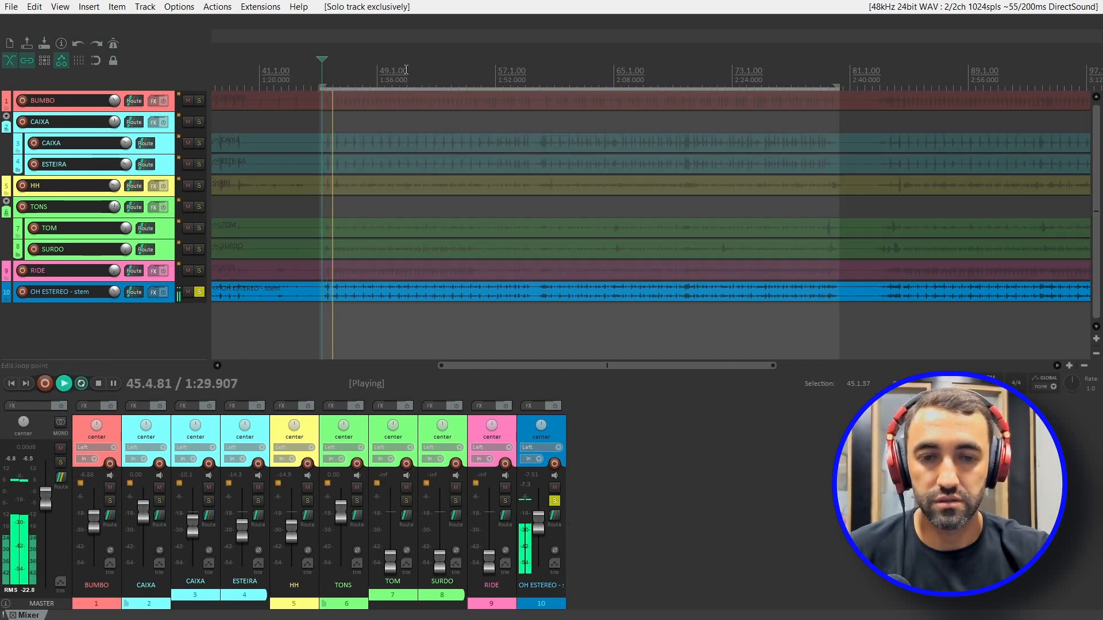
{"action": "left_click", "coordinate": [434, 72]}
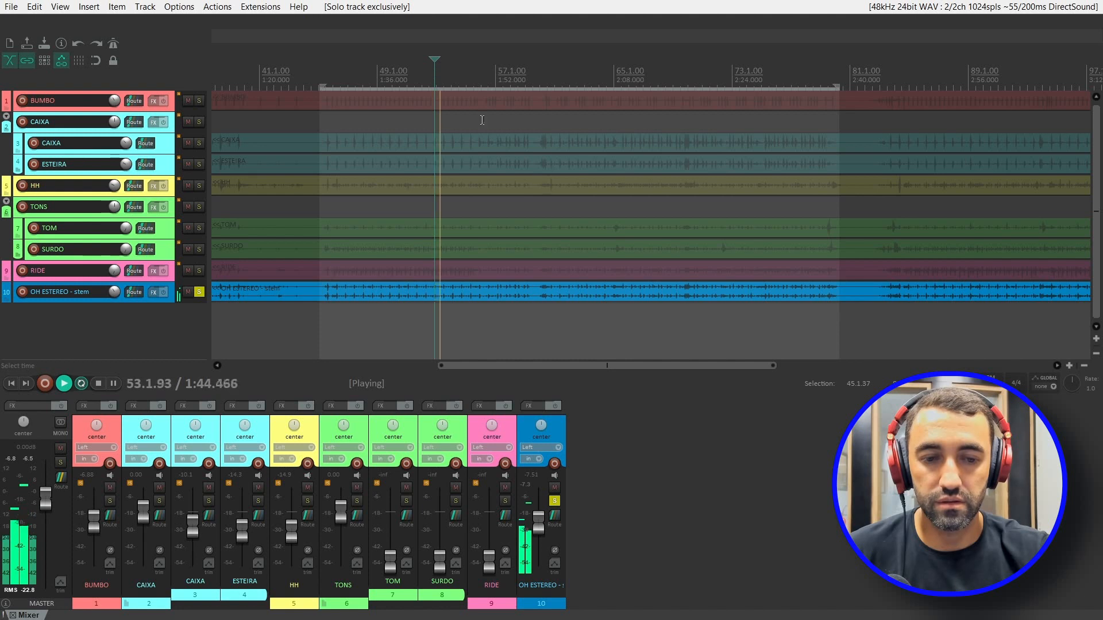
{"action": "left_click", "coordinate": [561, 72]}
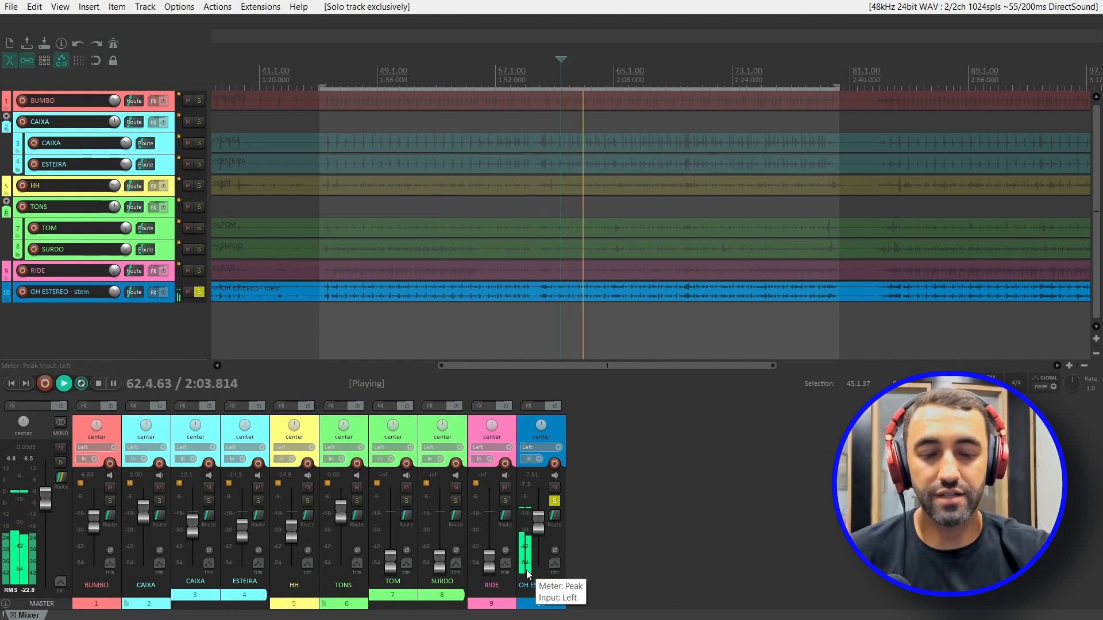
{"action": "left_click", "coordinate": [554, 503]}
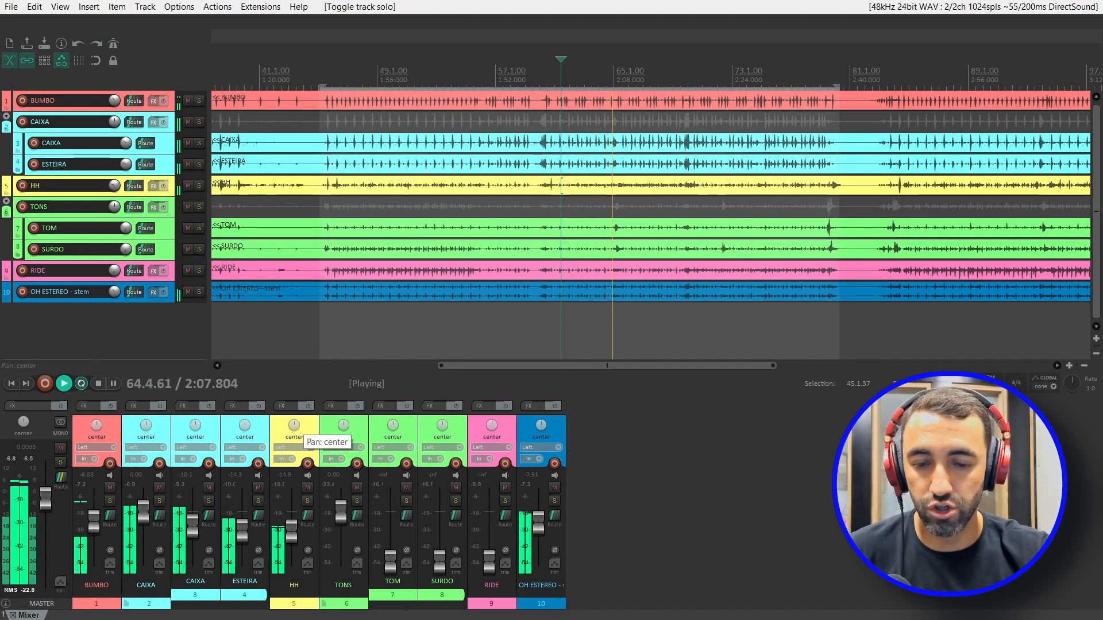
- Pan HH 52% left, lower its fader to -16.6 dB and stop playback
{"action": "scroll", "coordinate": [296, 428], "scroll_direction": "down", "scroll_amount": 8}
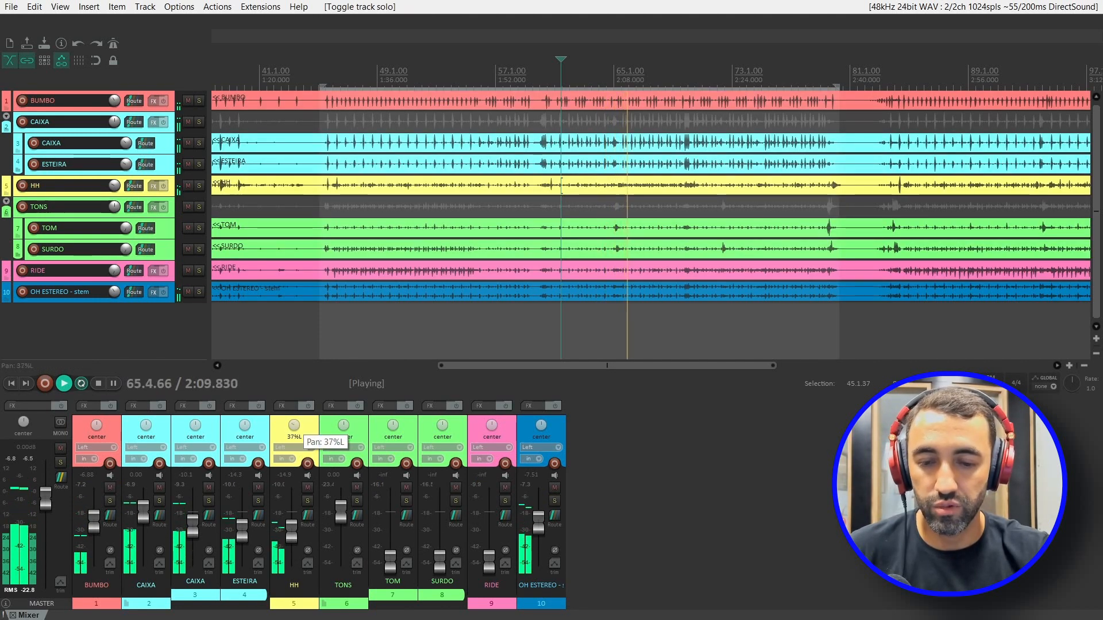
{"action": "scroll", "coordinate": [296, 428], "scroll_direction": "down", "scroll_amount": 3}
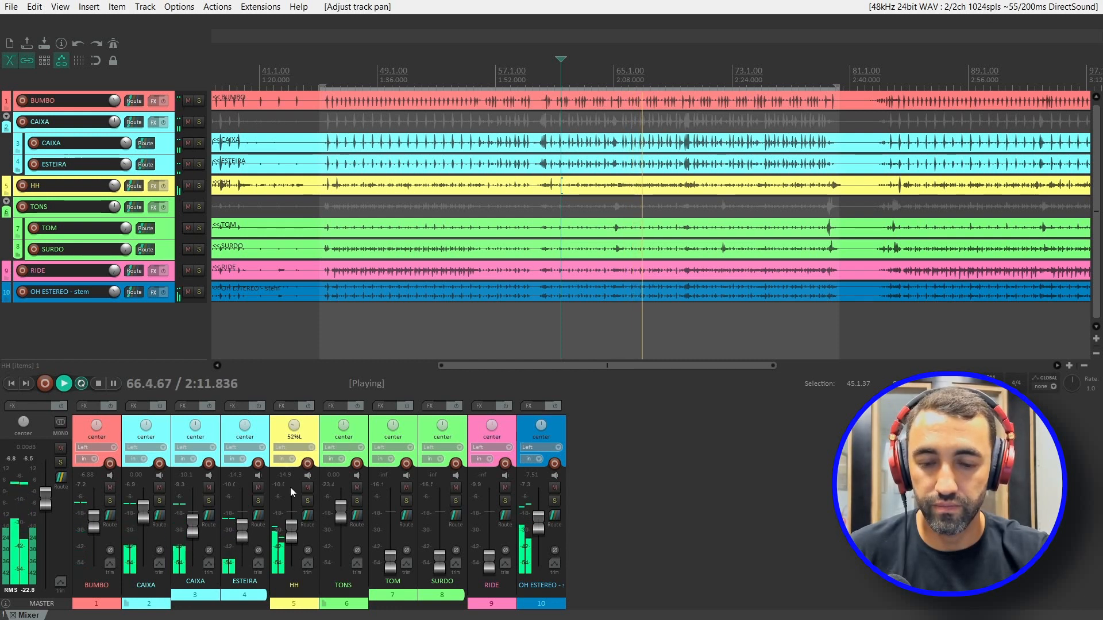
{"action": "scroll", "coordinate": [288, 537], "scroll_direction": "down", "scroll_amount": 6}
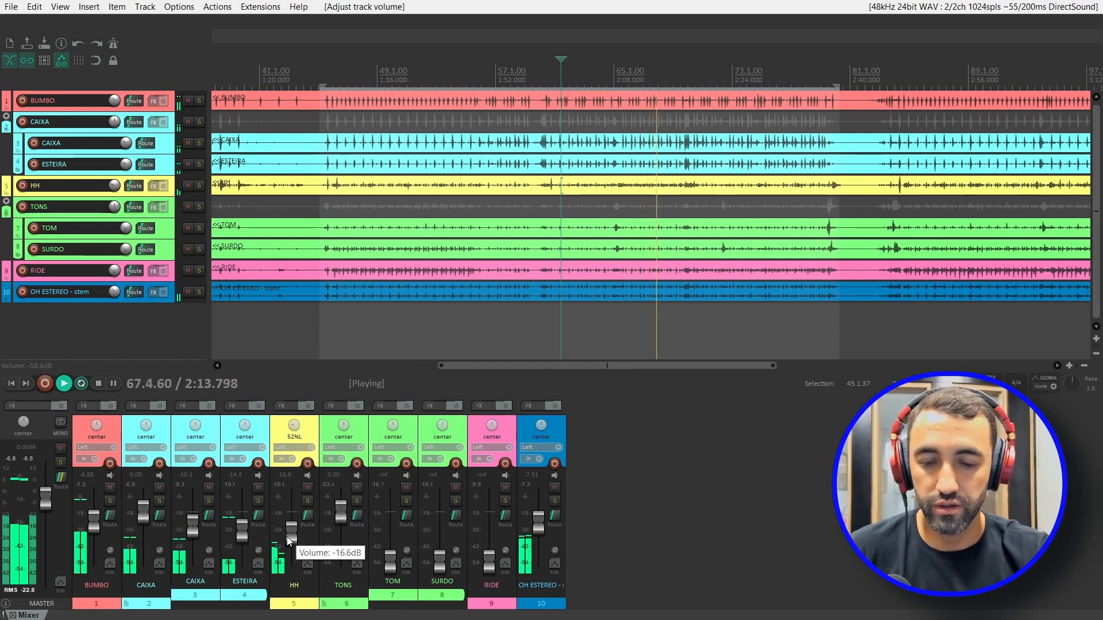
{"action": "key", "text": "space"}
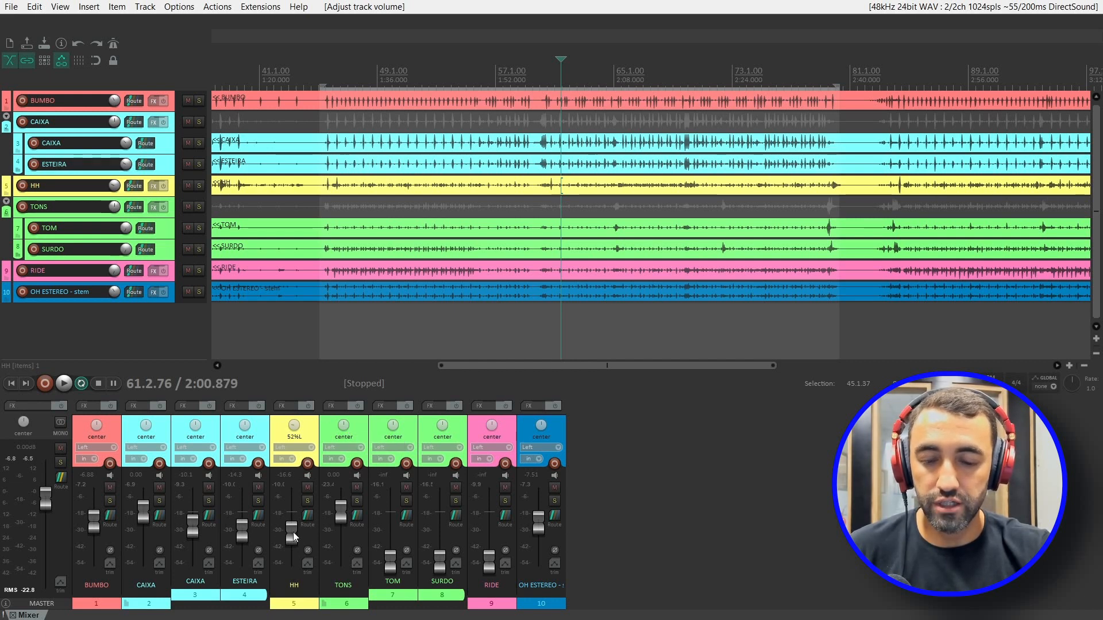
- Resume playback from about bar 61 and raise HH to -15.6 dB and track 3 CAIXA to -7.72 dB
{"action": "key", "text": "space"}
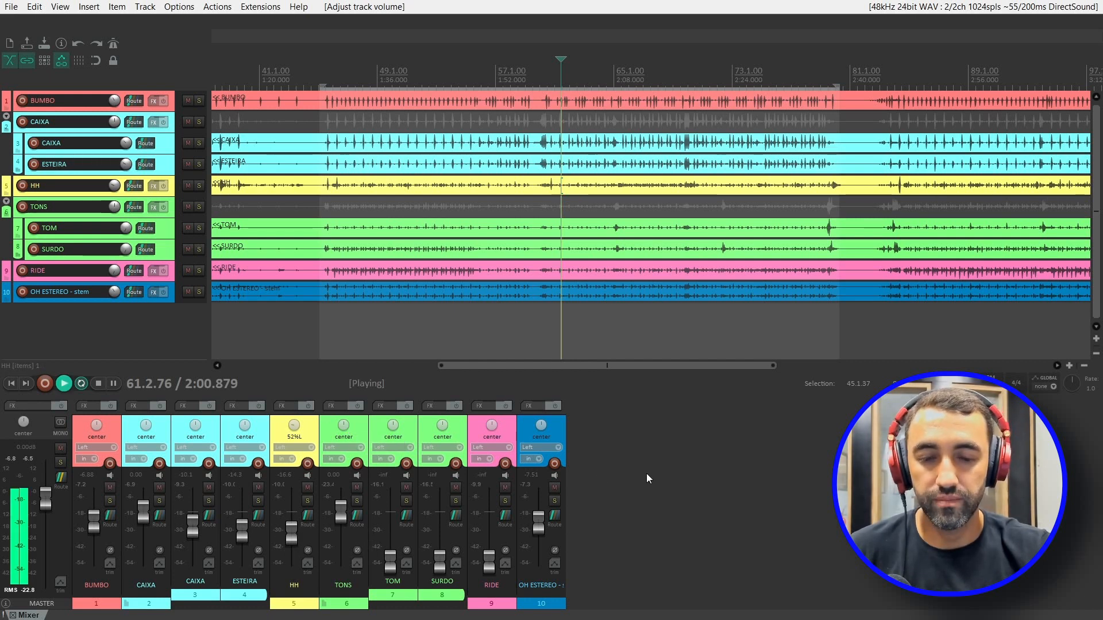
{"action": "left_click_drag", "start_coordinate": [294, 542], "coordinate": [291, 535]}
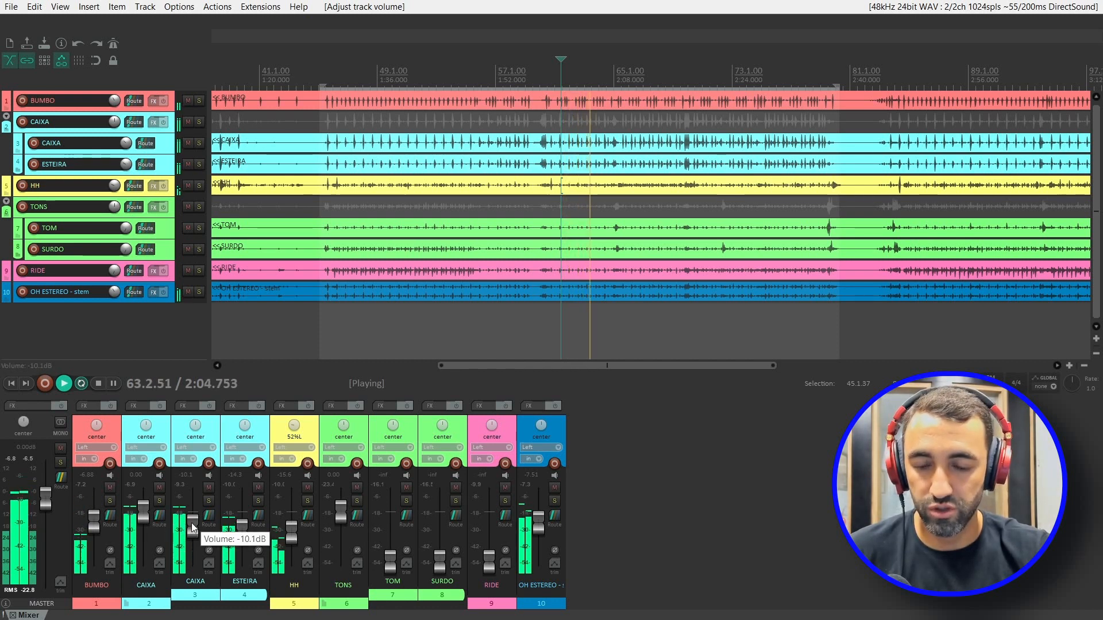
{"action": "left_click_drag", "start_coordinate": [198, 521], "coordinate": [198, 517]}
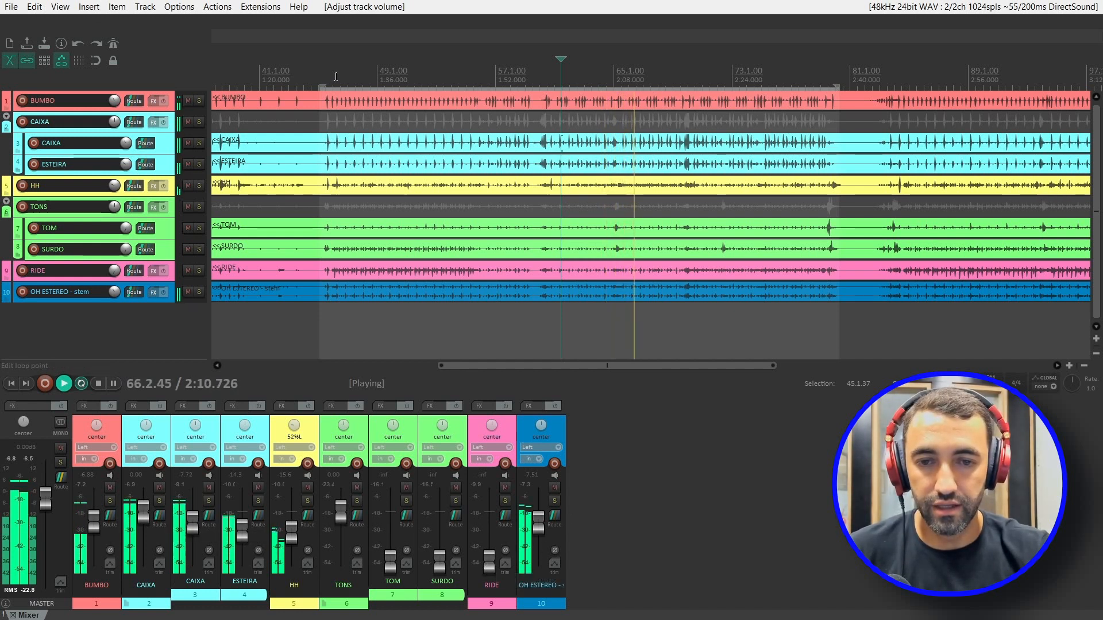
- Play from about bar 46 and bring the RIDE fader up to -13.0 dB
{"action": "left_click", "coordinate": [340, 145]}
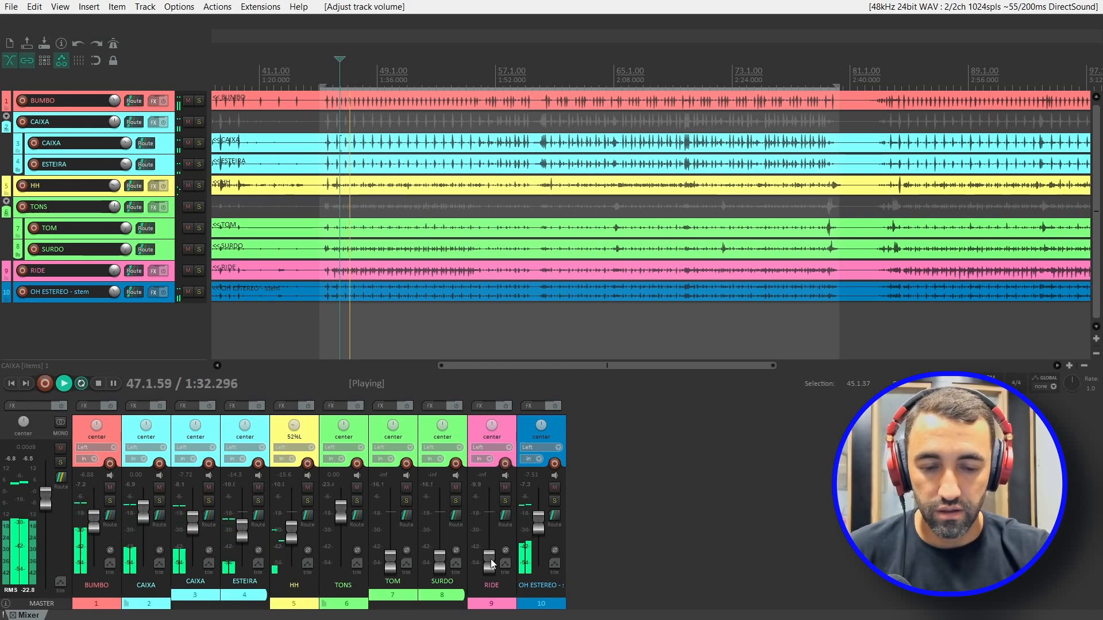
{"action": "left_click_drag", "start_coordinate": [490, 559], "coordinate": [489, 522]}
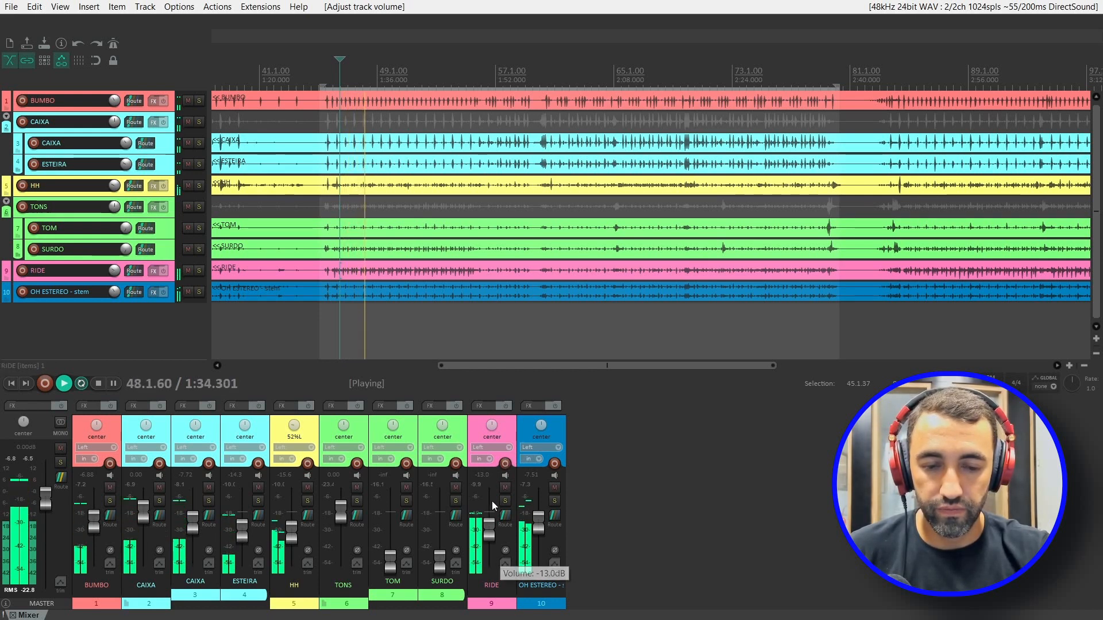
- Pan RIDE 66% right, lower its fader to -13.8 dB, and compare the mix with RIDE muted and unmuted
{"action": "left_click_drag", "start_coordinate": [498, 425], "coordinate": [498, 399]}
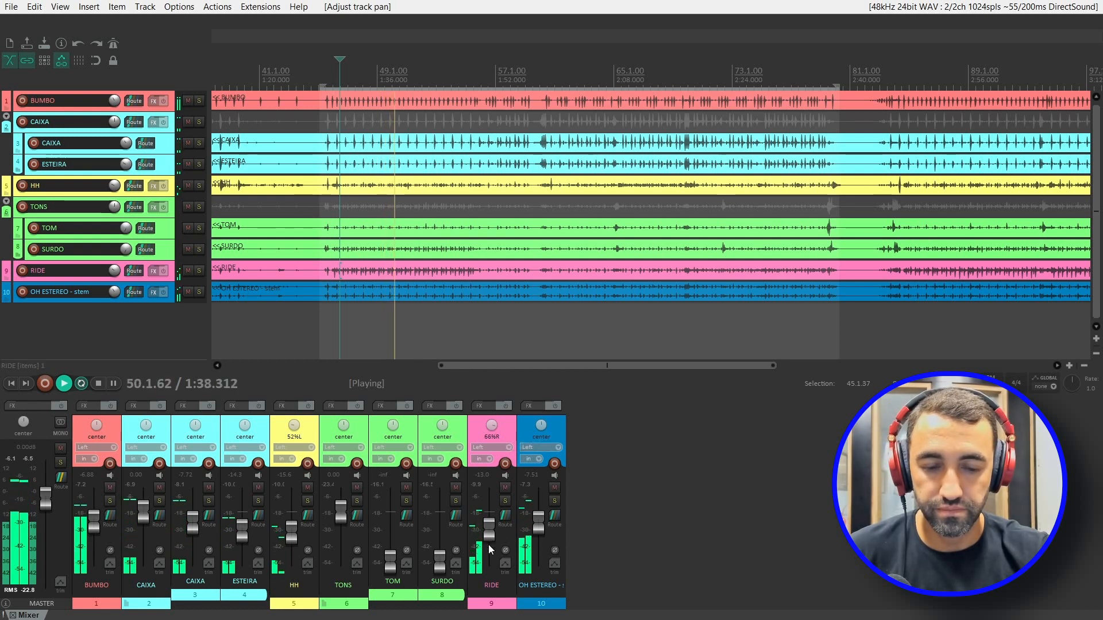
{"action": "left_click_drag", "start_coordinate": [489, 523], "coordinate": [489, 526]}
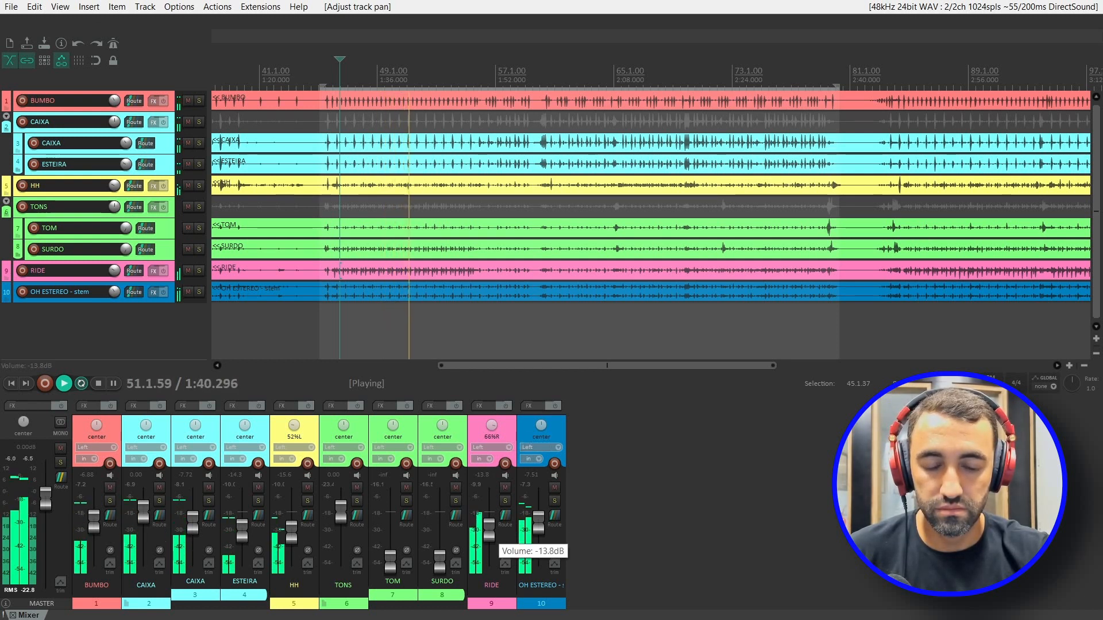
{"action": "left_click", "coordinate": [506, 487]}
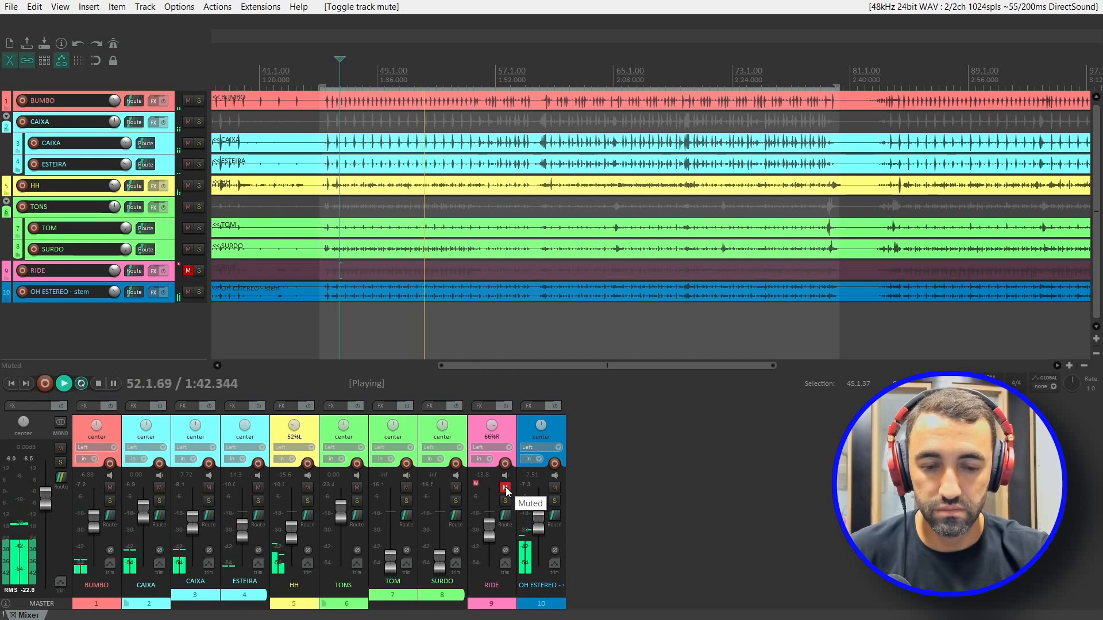
{"action": "left_click", "coordinate": [505, 487]}
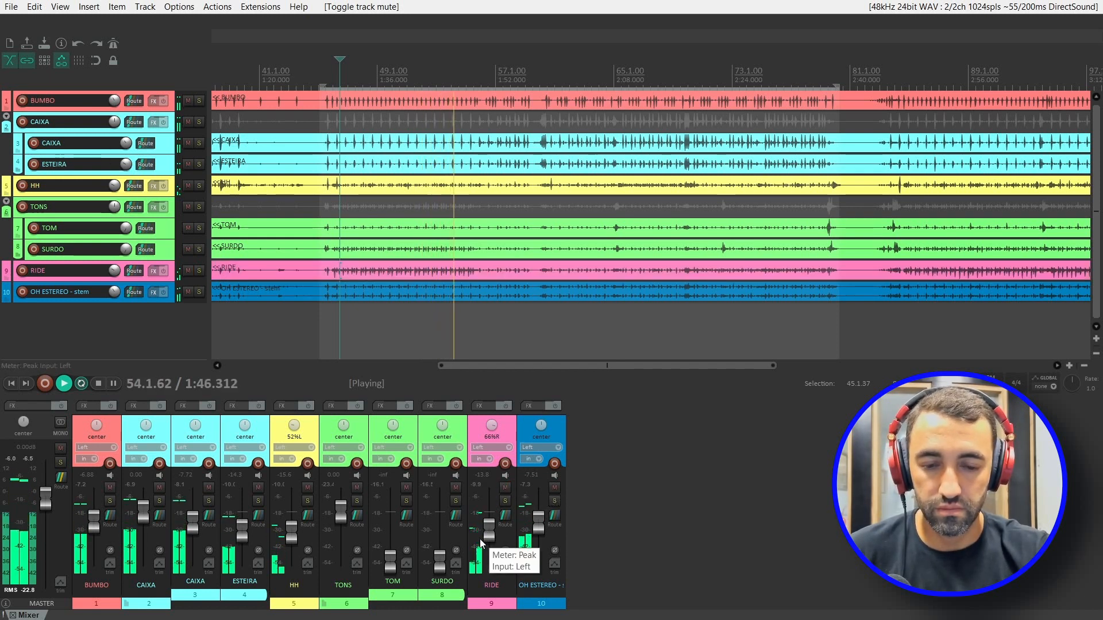
- Raise the TOM and SURDO faders together to -6.88 dB while playing from about bar 63, and stop playback
{"action": "left_click", "coordinate": [412, 432]}
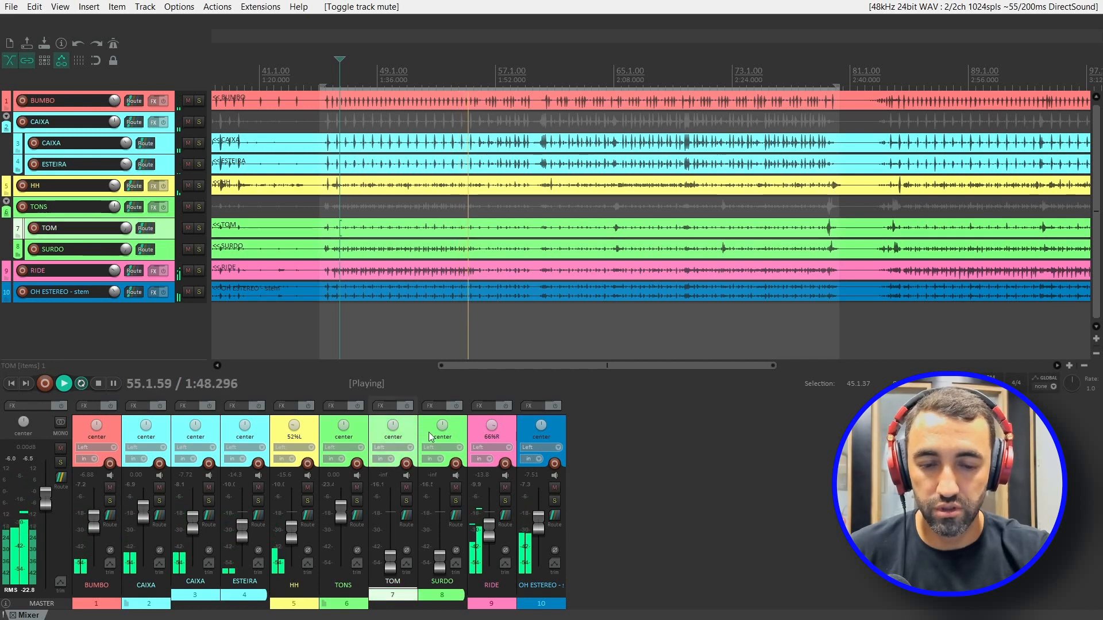
{"action": "left_click", "coordinate": [459, 434], "text": "shift"}
{"action": "left_click_drag", "start_coordinate": [441, 565], "coordinate": [441, 518]}
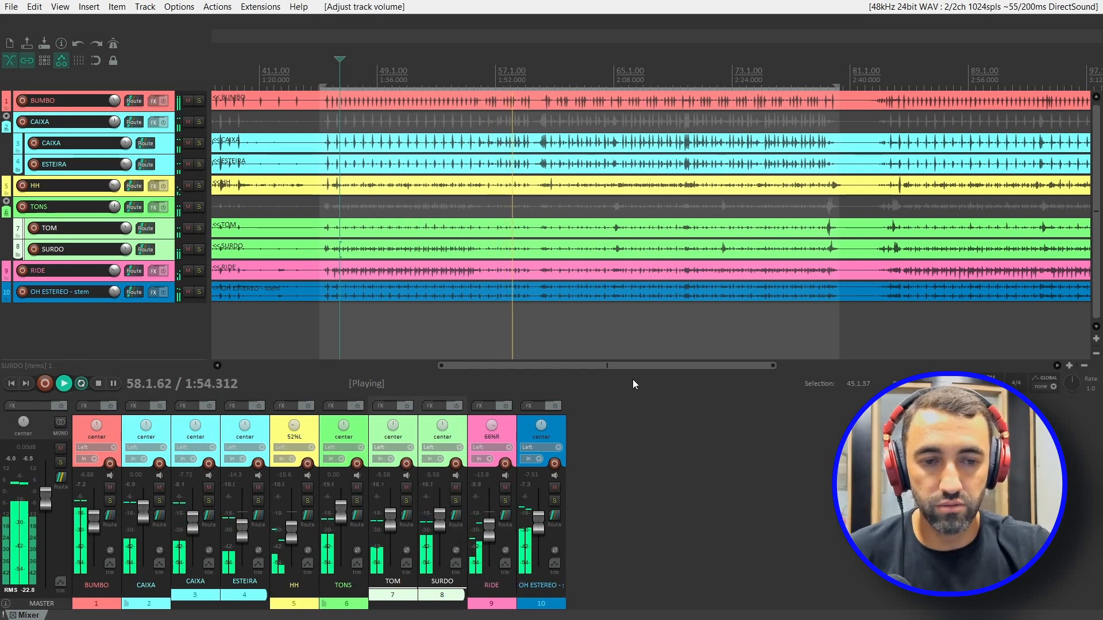
{"action": "left_click", "coordinate": [596, 73]}
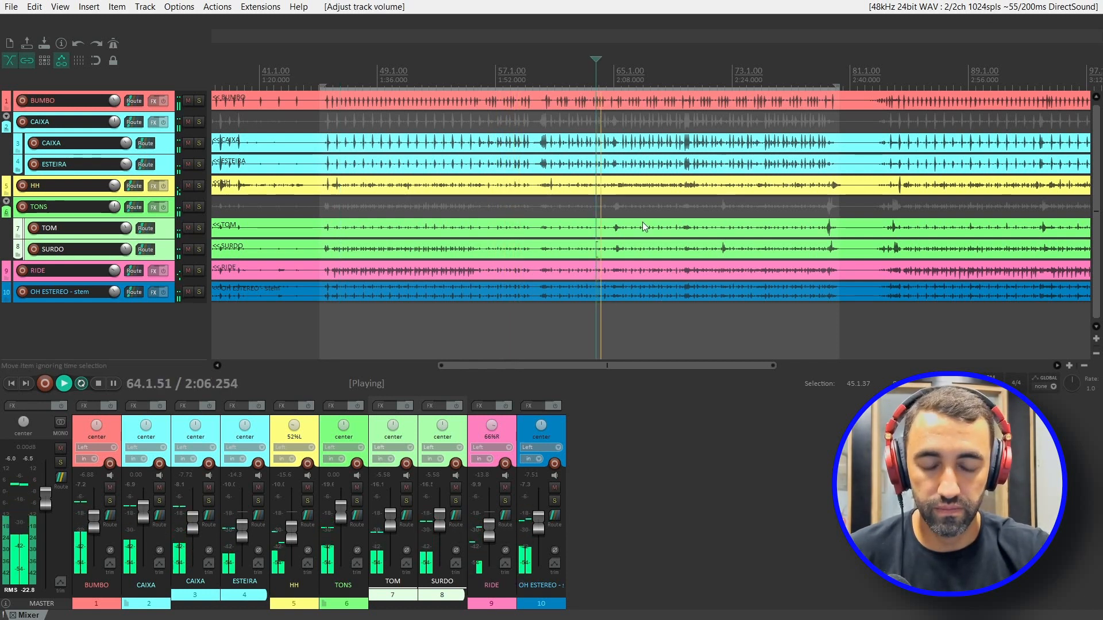
{"action": "mouse_move", "coordinate": [434, 524]}
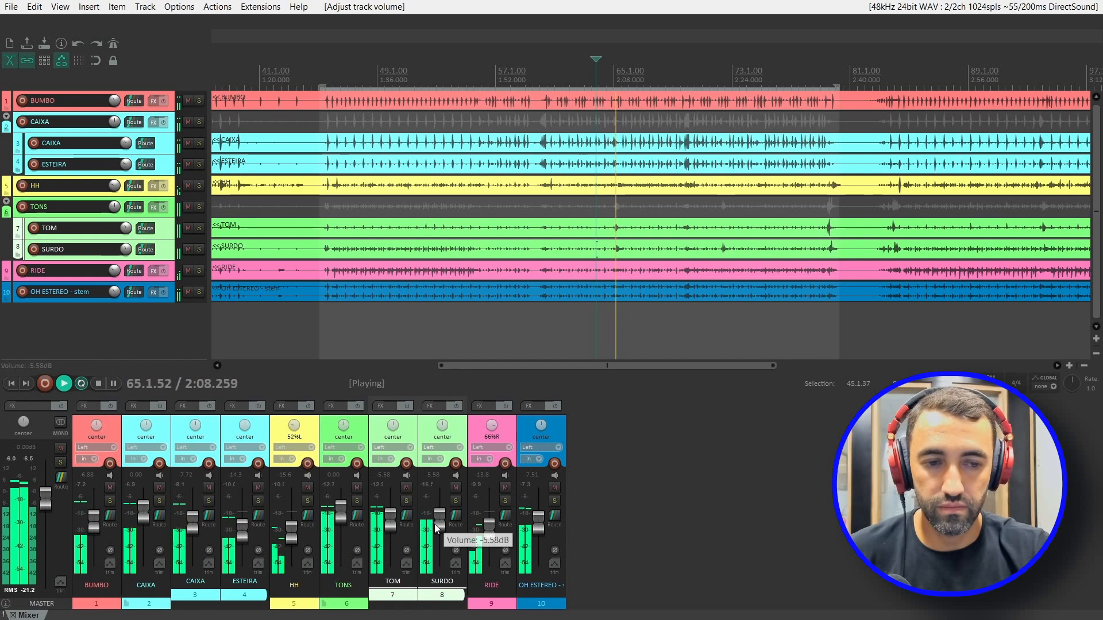
{"action": "left_click_drag", "start_coordinate": [440, 523], "coordinate": [440, 531]}
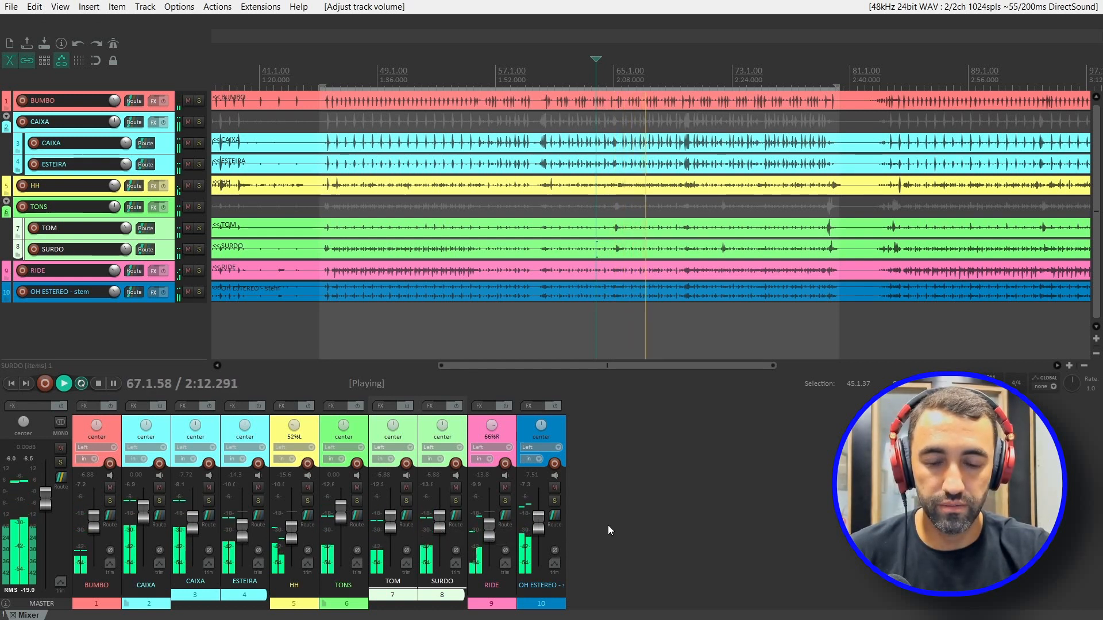
{"action": "key", "text": "space"}
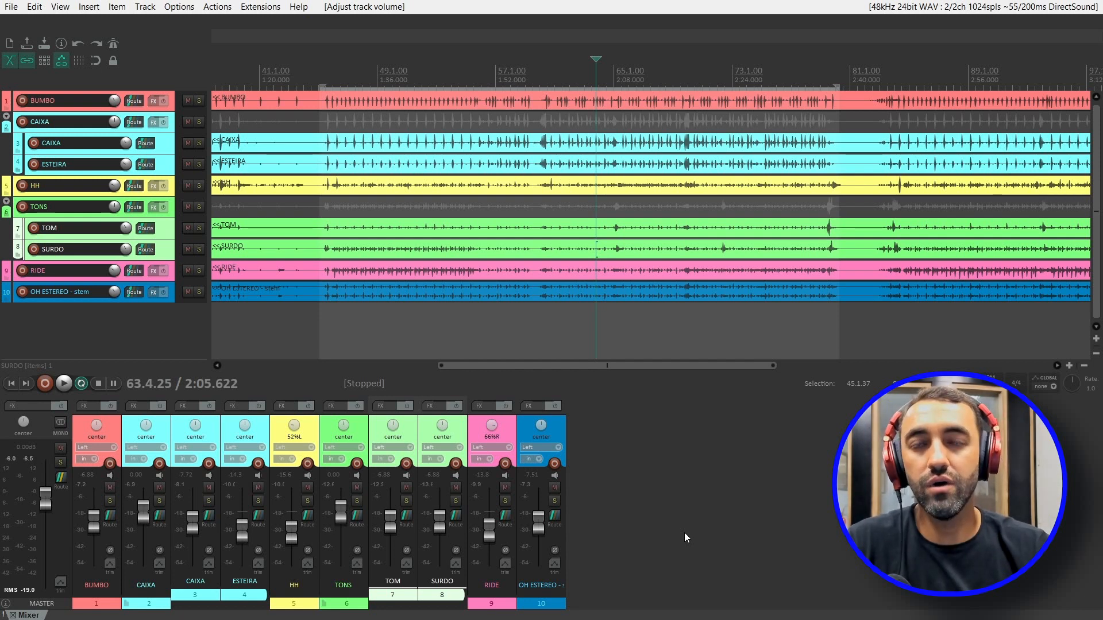
- Pan SURDO alone 38% right during playback, and nudge its fader up slightly after stopping
{"action": "key", "text": "space"}
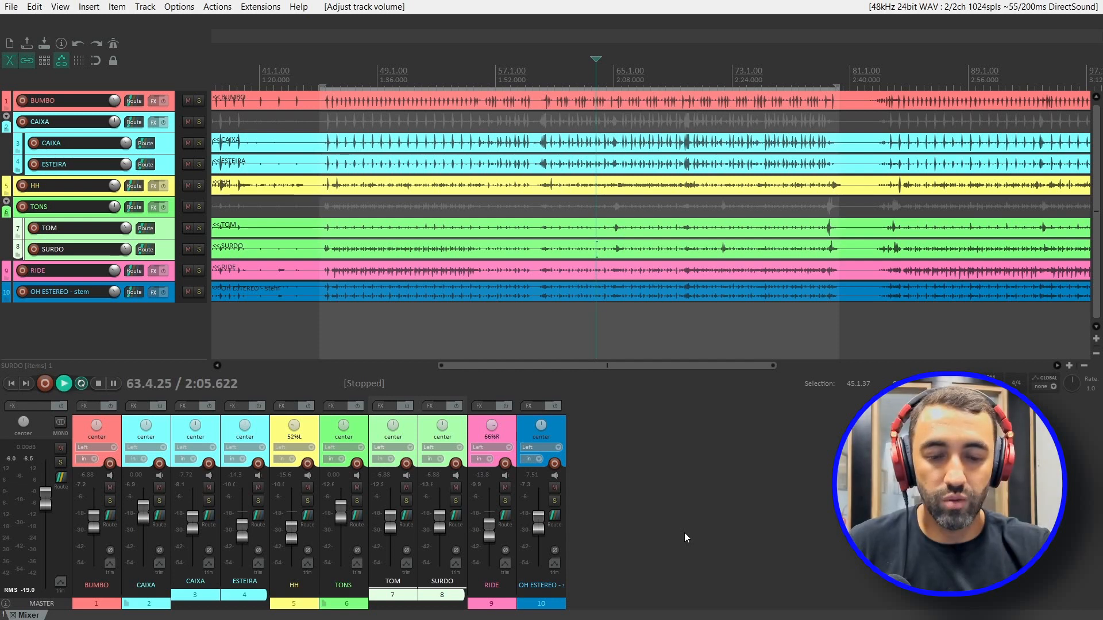
{"action": "left_click", "coordinate": [425, 429]}
{"action": "mouse_move", "coordinate": [446, 430]}
{"action": "left_mouse_down"}
{"action": "mouse_move", "coordinate": [446, 417]}
{"action": "mouse_move", "coordinate": [444, 426]}
{"action": "left_mouse_up"}
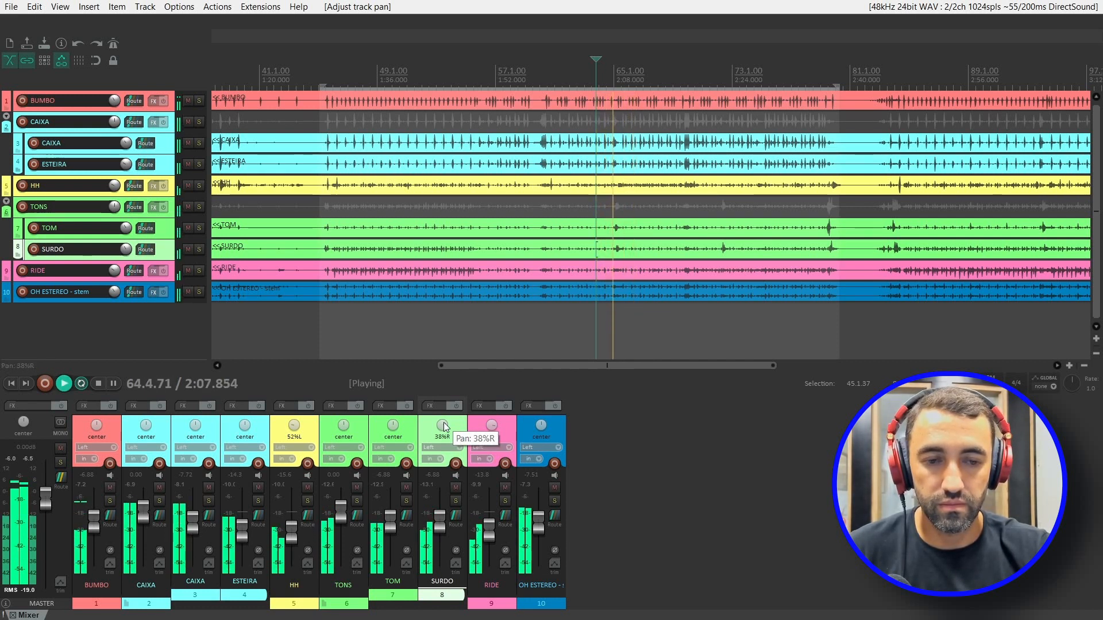
{"action": "key", "text": "space"}
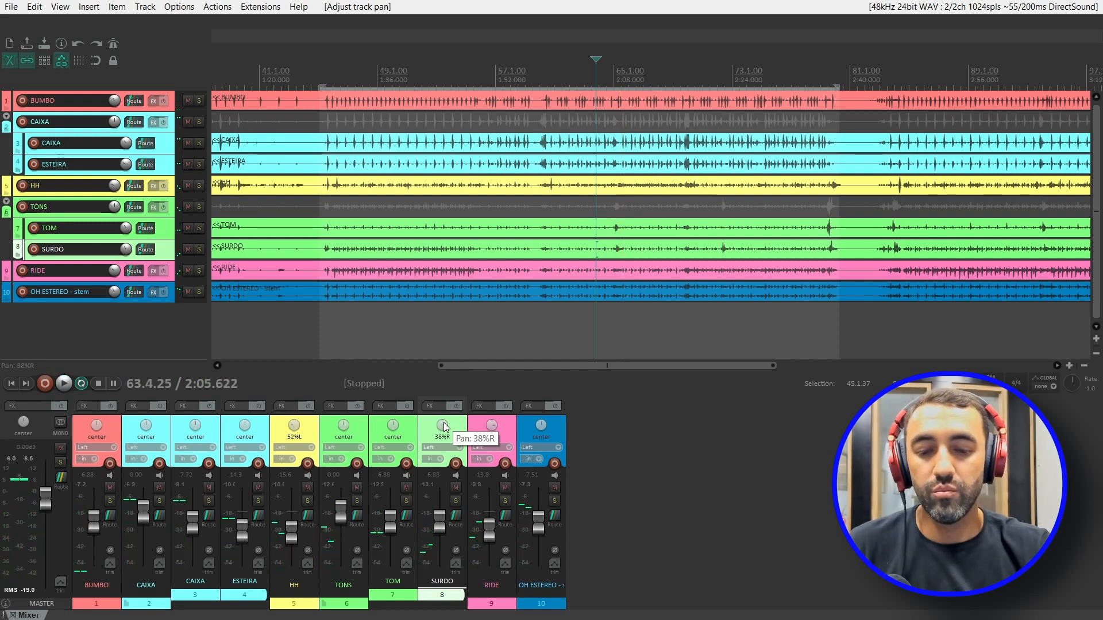
{"action": "left_click_drag", "start_coordinate": [439, 518], "coordinate": [439, 515]}
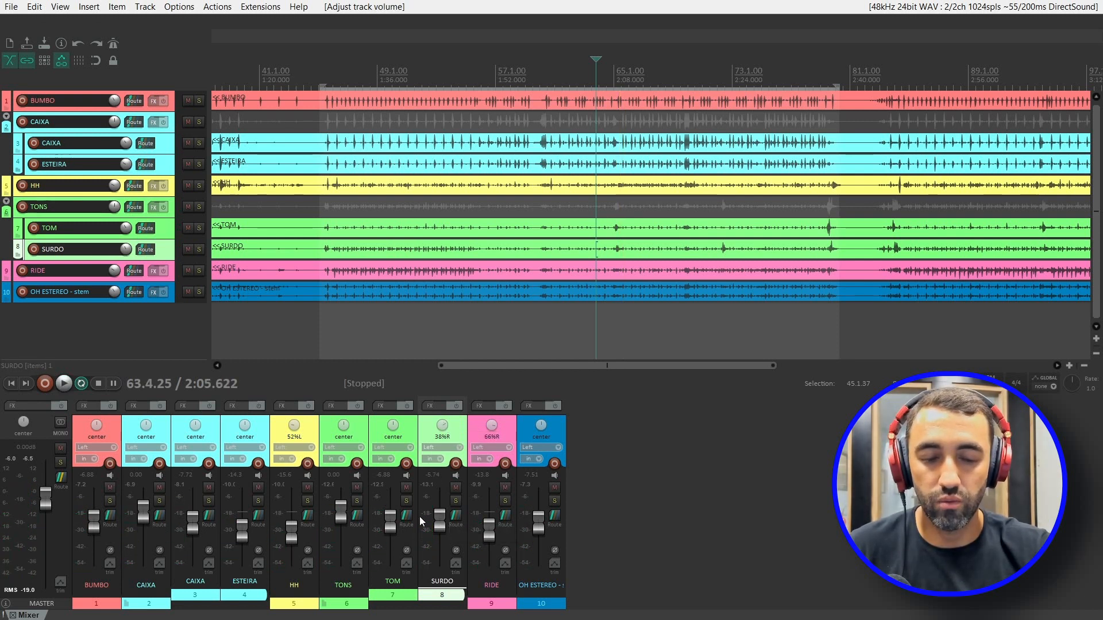
{"action": "left_click", "coordinate": [625, 488]}
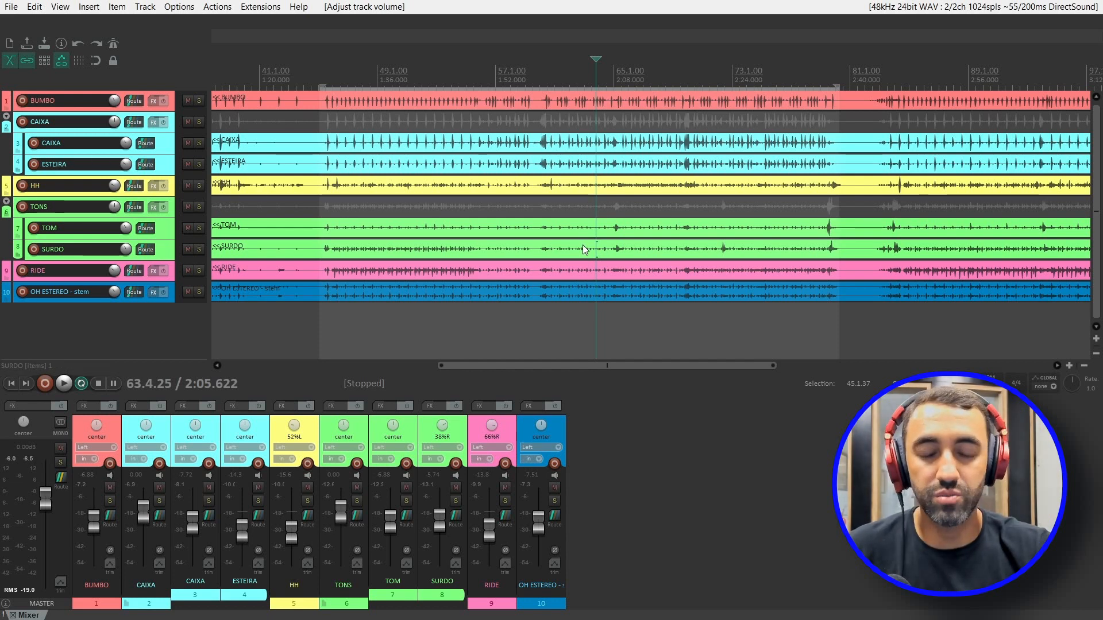
- Solo the TONS folder and make a time selection around the tom fill from about bar 63.2 to 67.4, with the cursor at its start
{"action": "left_click", "coordinate": [201, 208]}
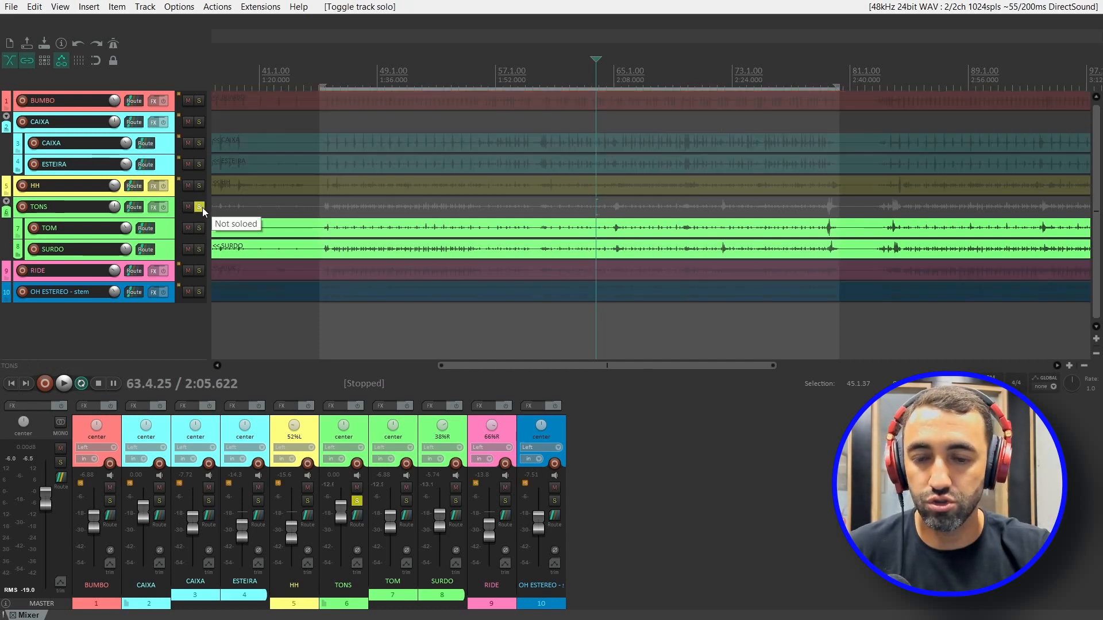
{"action": "scroll", "coordinate": [282, 276], "scroll_direction": "up", "scroll_amount": 2}
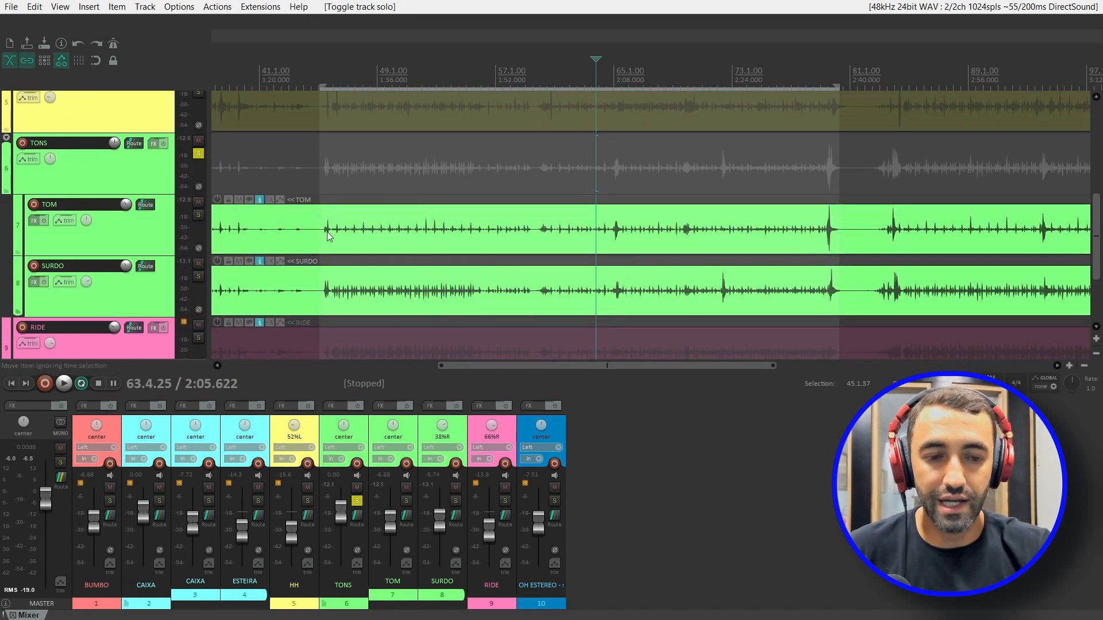
{"action": "left_click", "coordinate": [628, 228]}
{"action": "scroll", "coordinate": [635, 210], "scroll_direction": "up", "scroll_amount": 3}
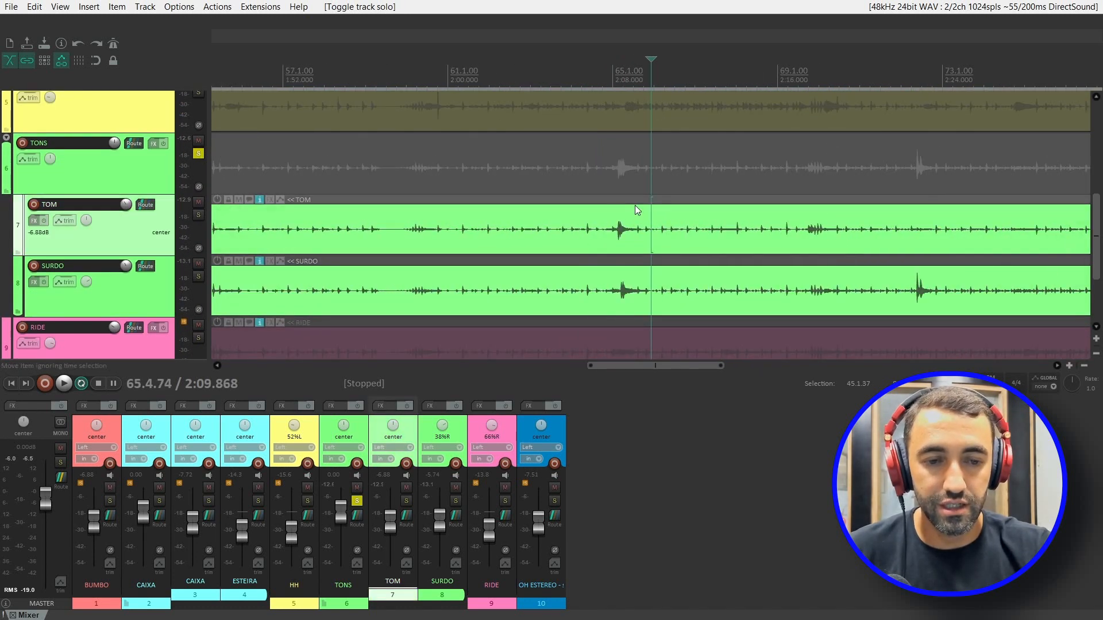
{"action": "scroll", "coordinate": [632, 207], "scroll_direction": "up", "scroll_amount": 3}
{"action": "left_click_drag", "start_coordinate": [357, 213], "coordinate": [864, 271]}
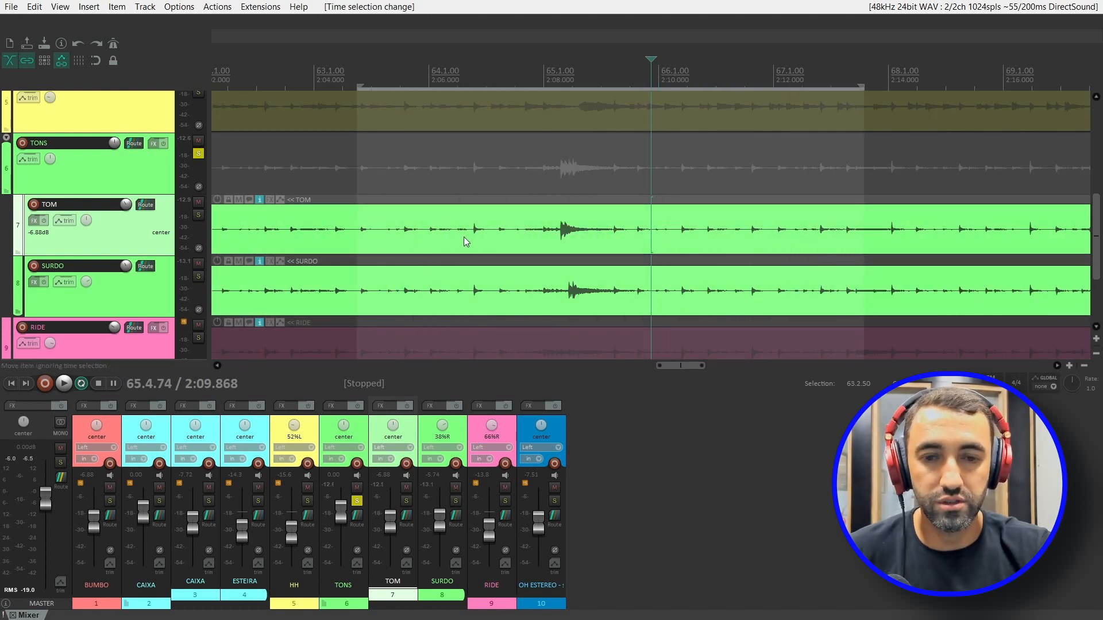
{"action": "left_click", "coordinate": [356, 86]}
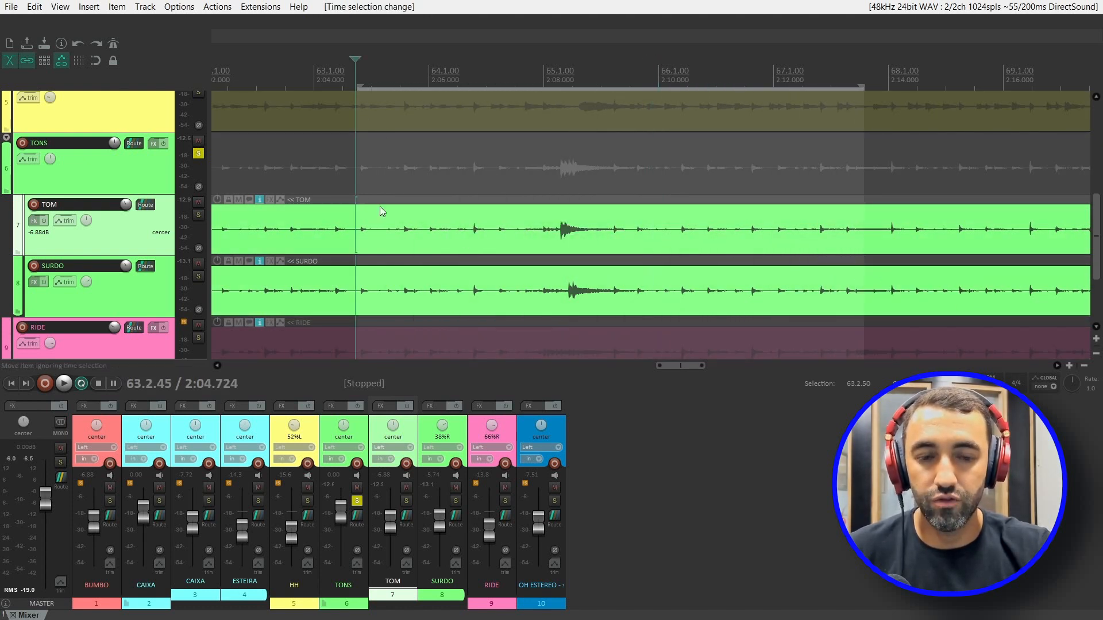
- Audition the selected fill on TONS, on TOM alone and on SURDO alone, and return to soloing TONS exclusively
{"action": "key", "text": "space"}
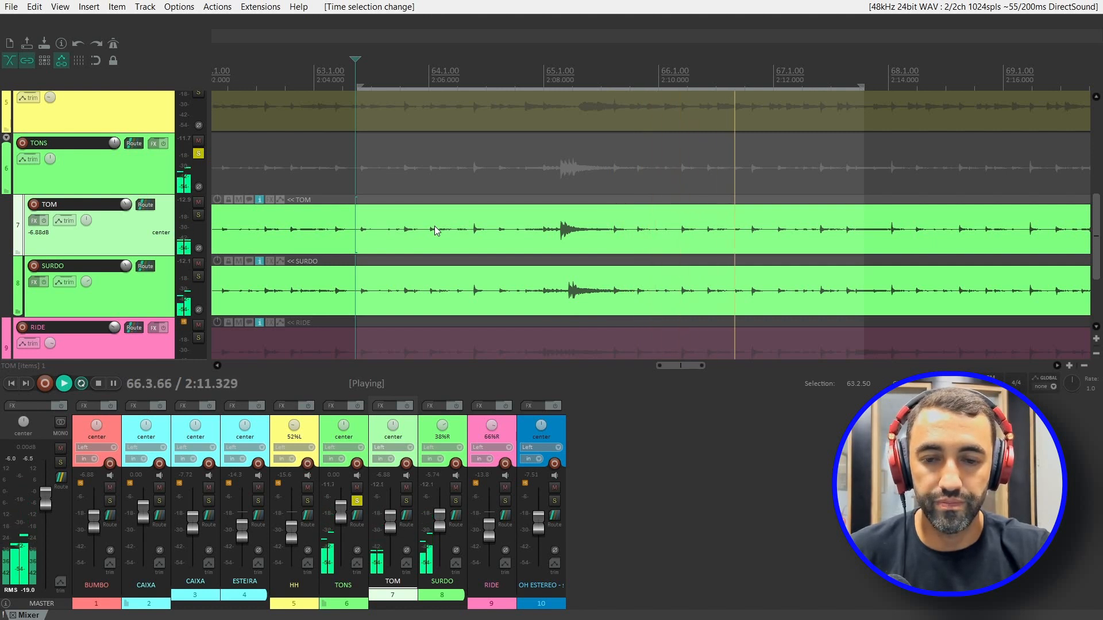
{"action": "left_click", "coordinate": [198, 215], "text": "ctrl"}
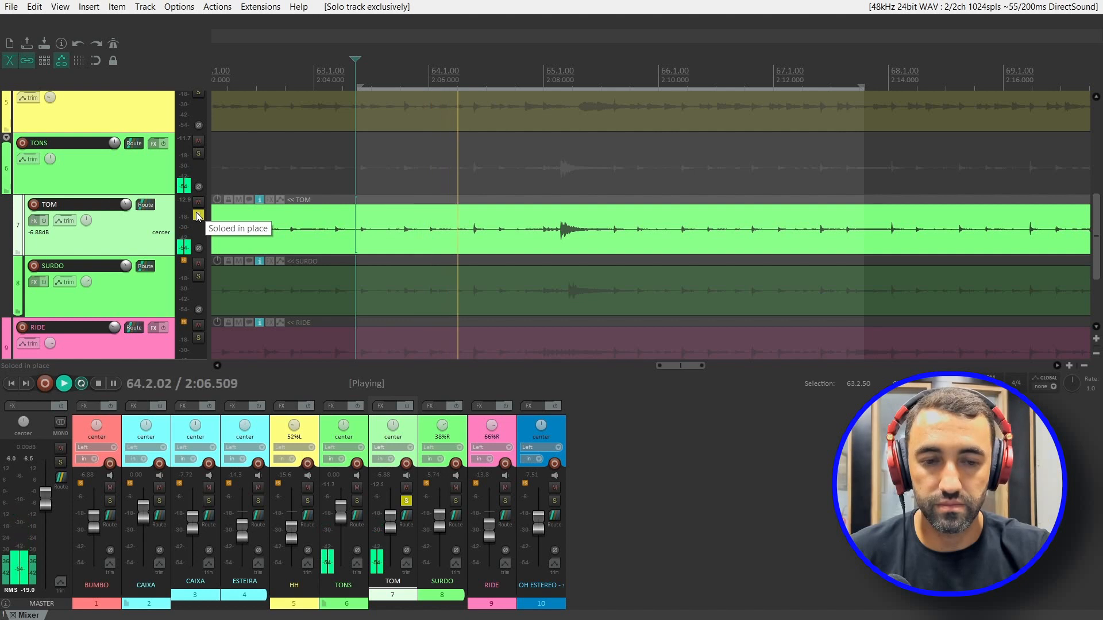
{"action": "left_click", "coordinate": [199, 278], "text": "ctrl"}
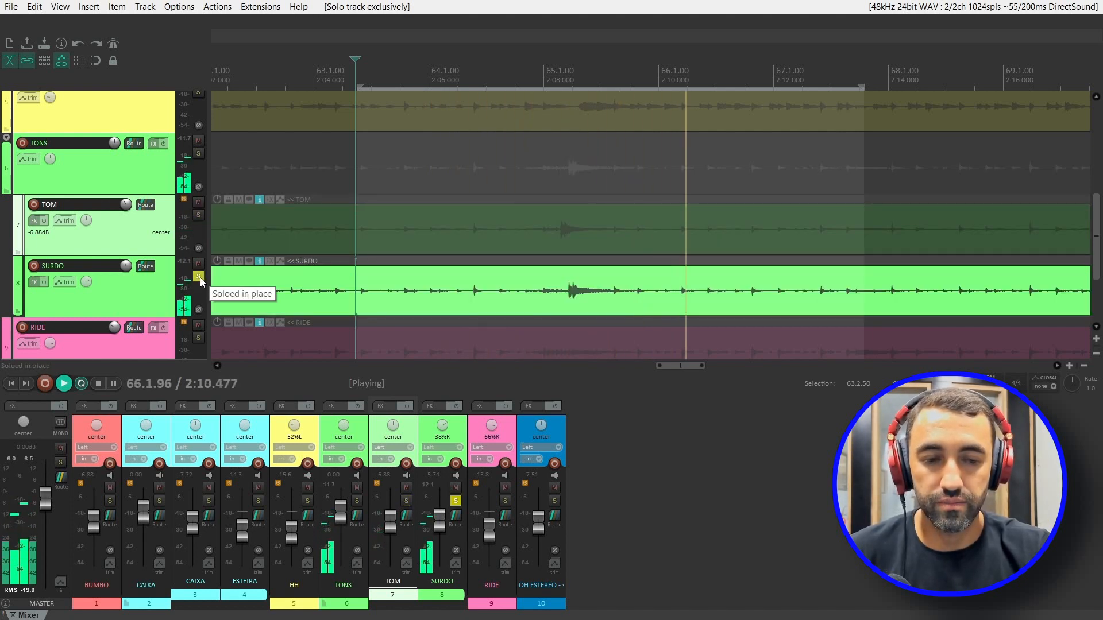
{"action": "key", "text": "space"}
{"action": "key", "text": "space"}
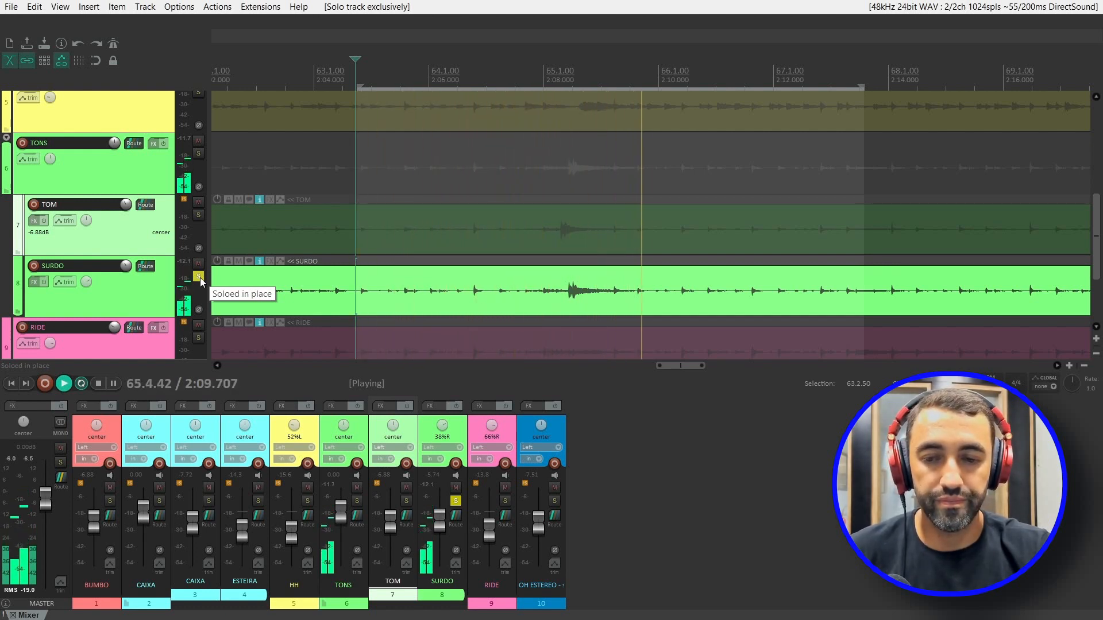
{"action": "key", "text": "space"}
{"action": "left_click", "coordinate": [200, 278]}
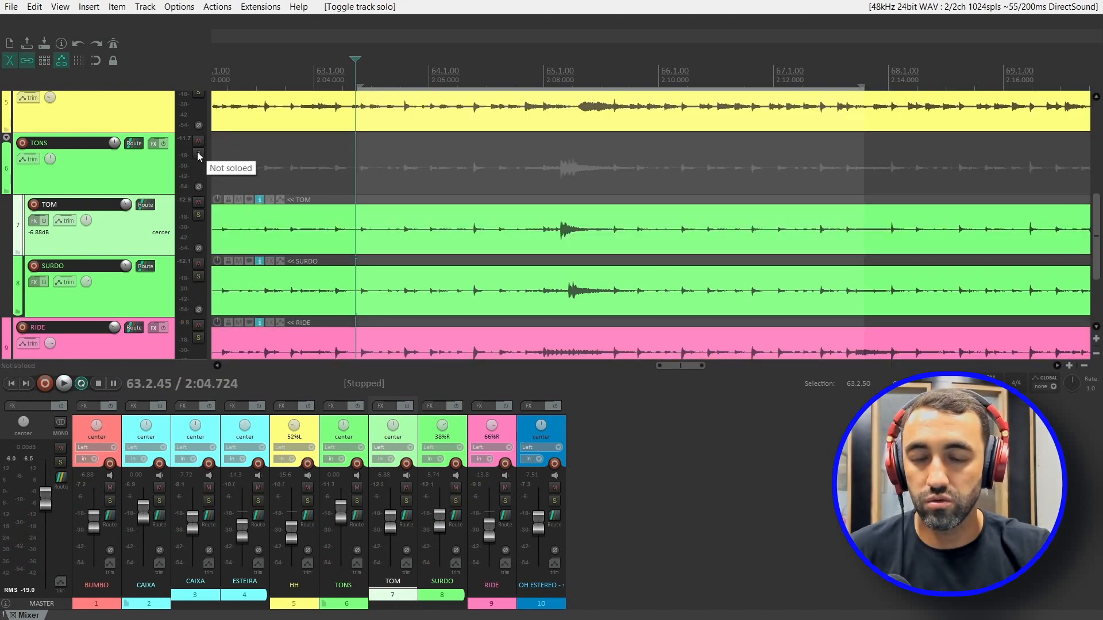
{"action": "left_click", "coordinate": [198, 153]}
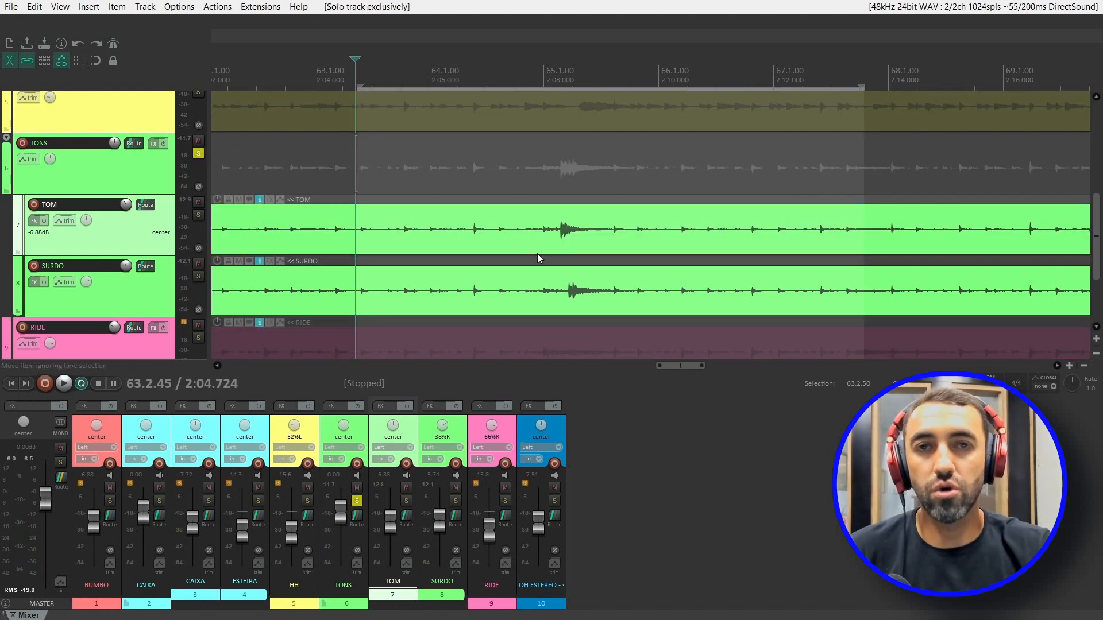
- Insert VST: ReaGate (Cockos) on the TOM track and place its window below the TOM waveform
{"action": "left_click", "coordinate": [379, 406]}
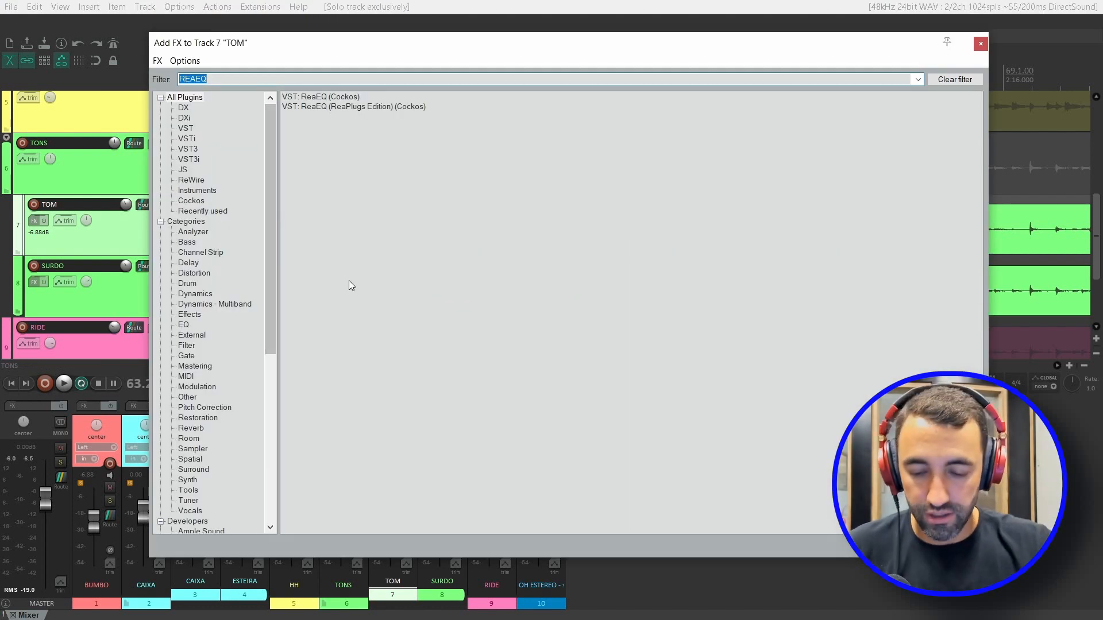
{"action": "type", "text": "REAGAT"}
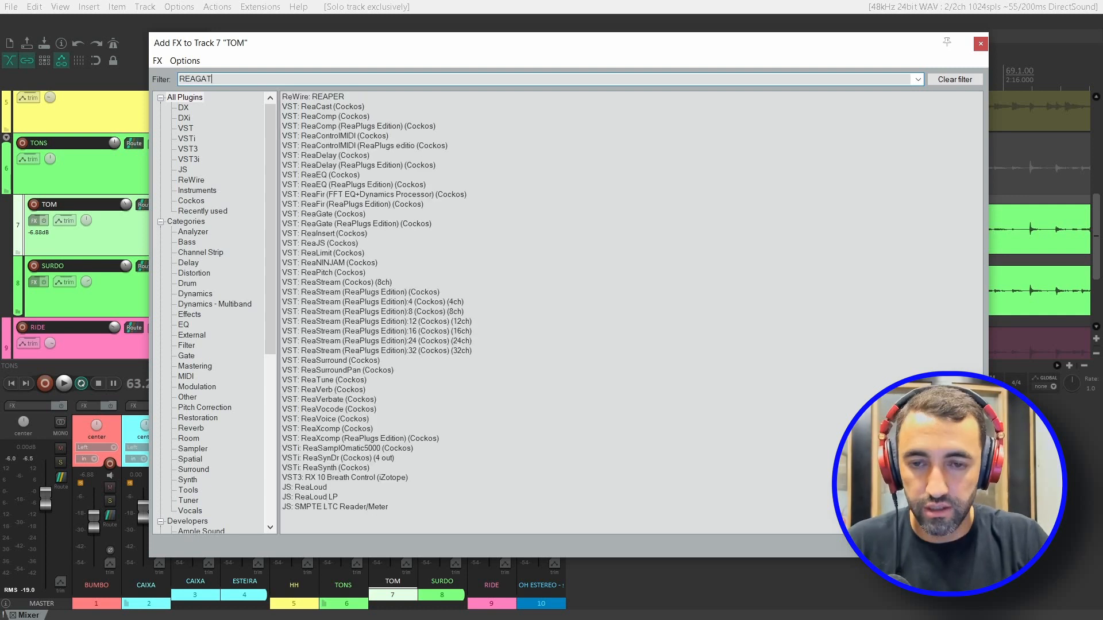
{"action": "type", "text": "E"}
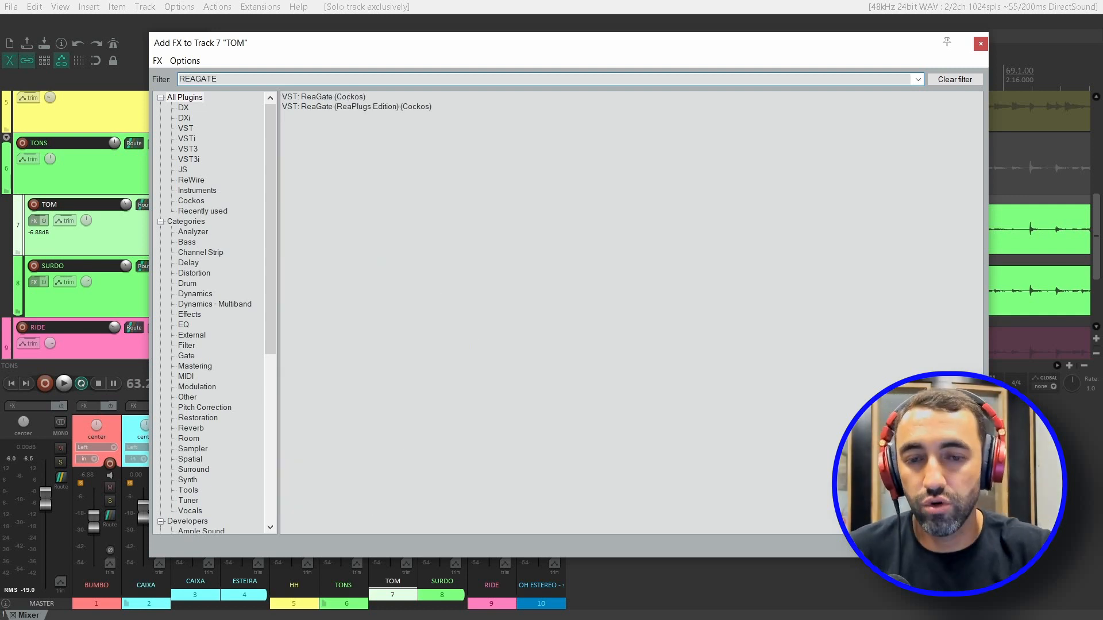
{"action": "double_click", "coordinate": [330, 97]}
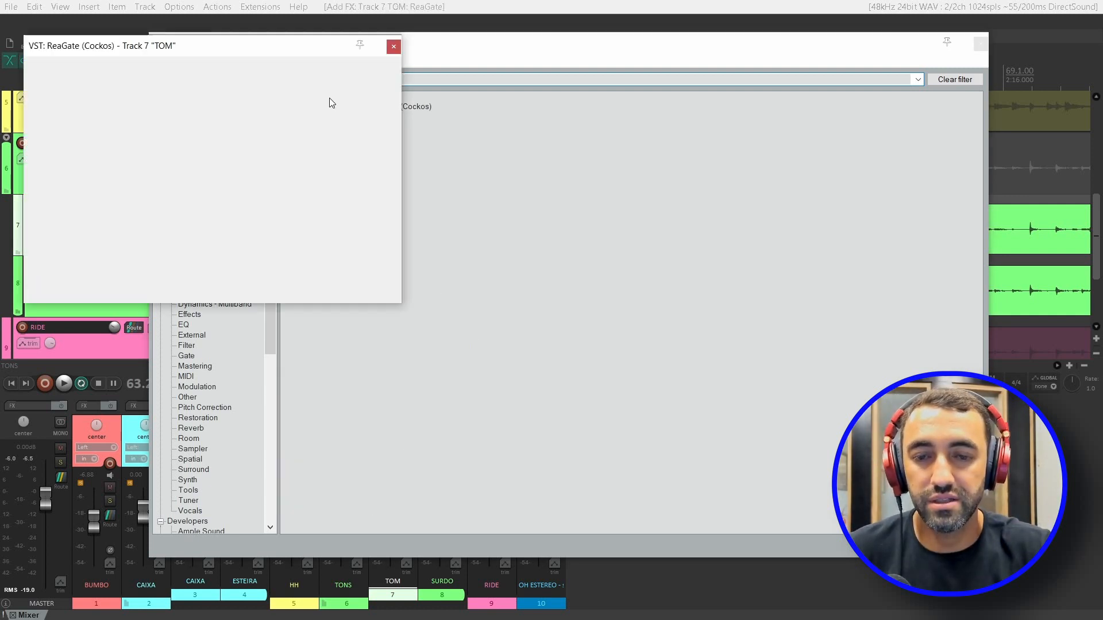
{"action": "left_click_drag", "start_coordinate": [337, 47], "coordinate": [680, 309]}
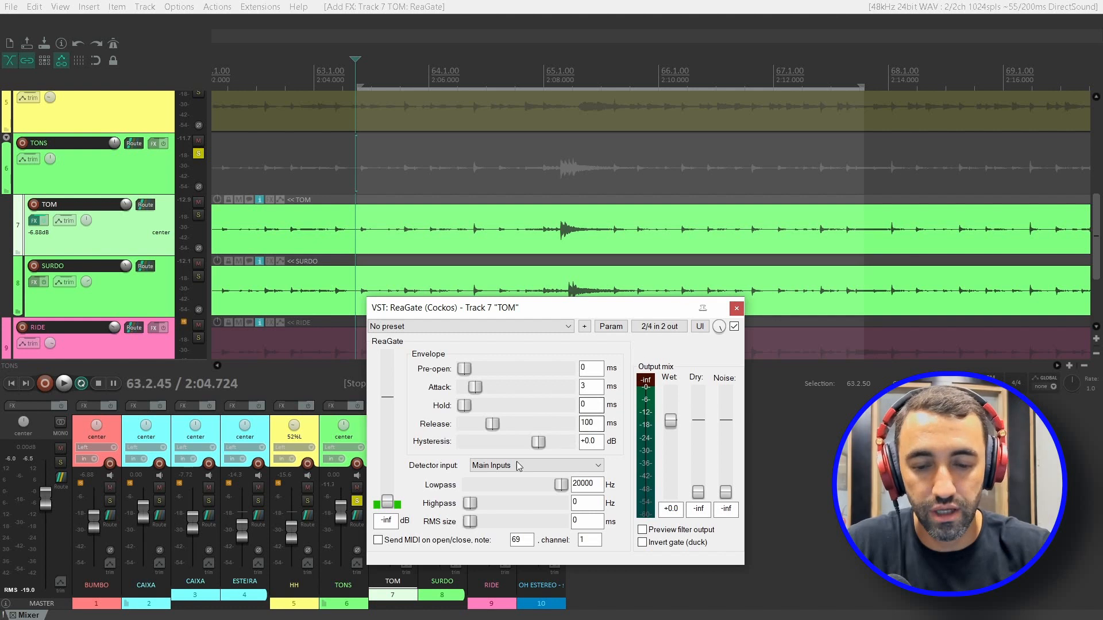
- Try ReaGate thresholds of -8.0 dB and -12.5 dB on TOM, and return the threshold to -inf
{"action": "left_click_drag", "start_coordinate": [389, 504], "coordinate": [391, 424]}
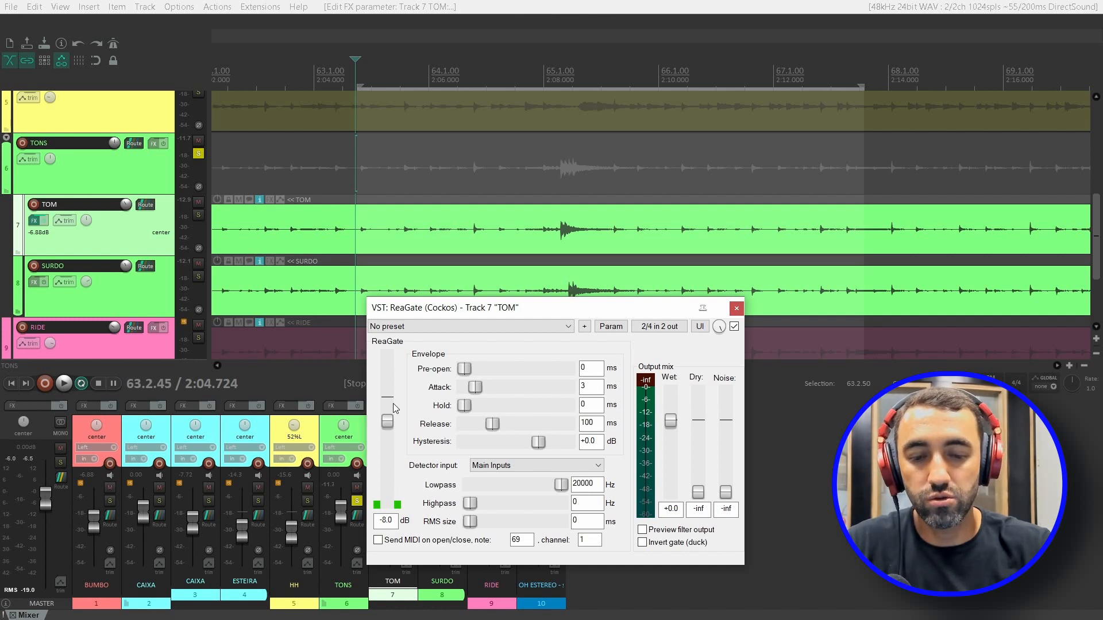
{"action": "left_click_drag", "start_coordinate": [387, 422], "coordinate": [387, 437]}
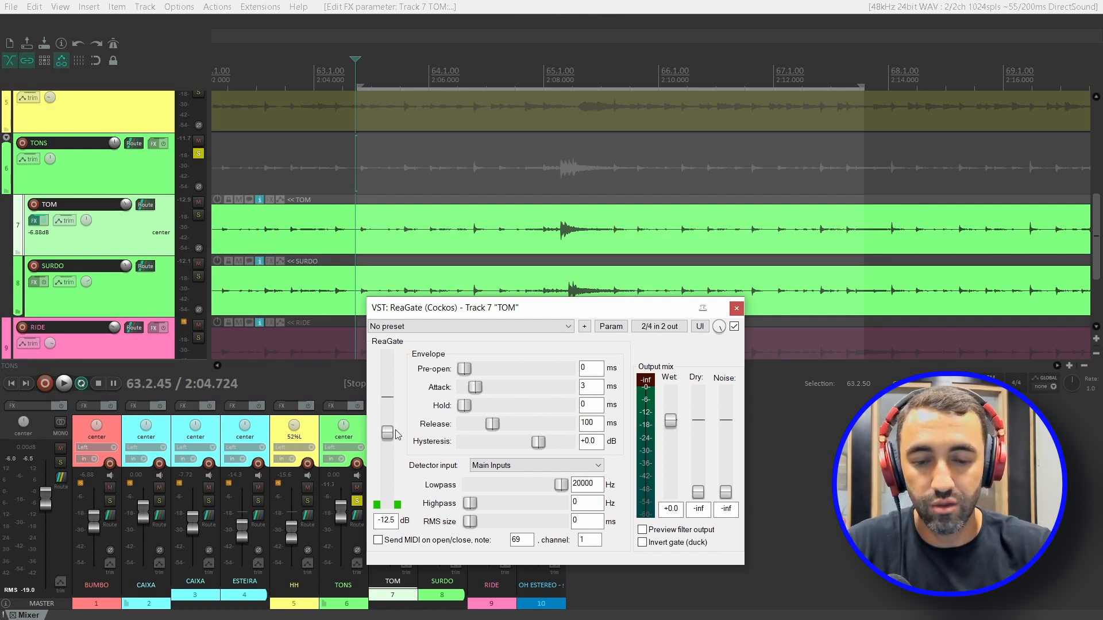
{"action": "left_click_drag", "start_coordinate": [388, 434], "coordinate": [387, 510]}
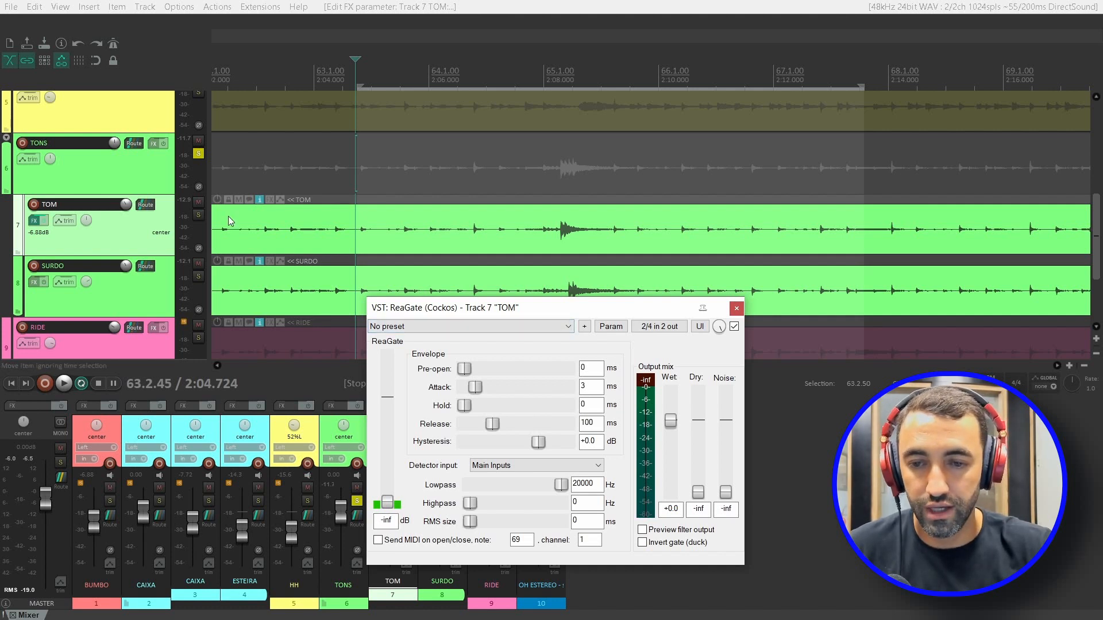
- Solo TOM exclusively and set its ReaGate threshold to -12.8 dB while playing the selected fill
{"action": "left_click", "coordinate": [199, 215], "text": "alt"}
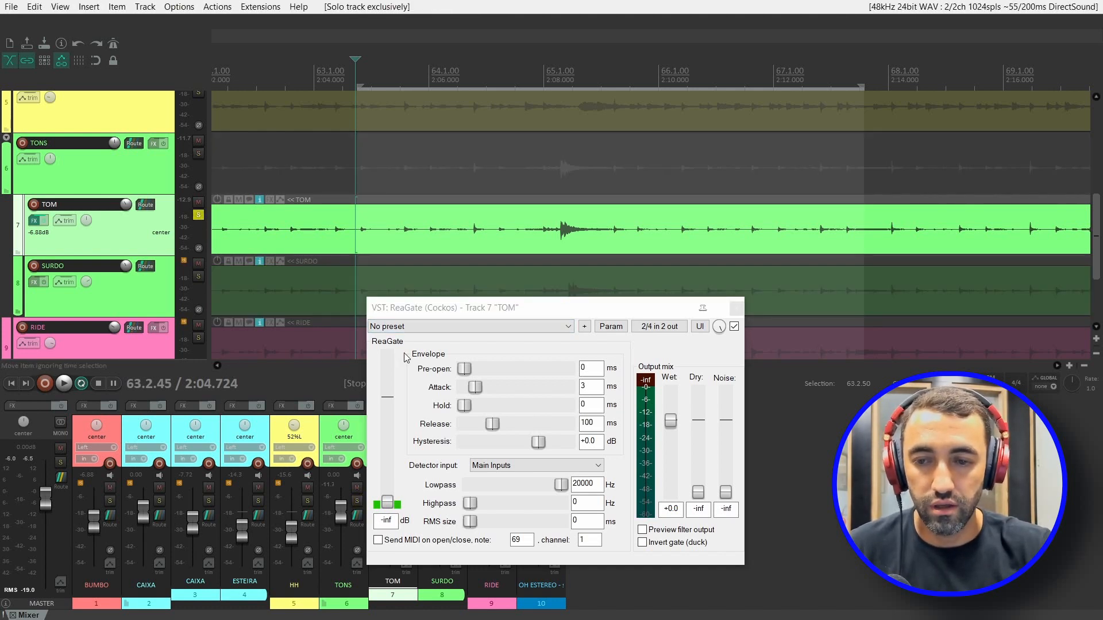
{"action": "key", "text": "space"}
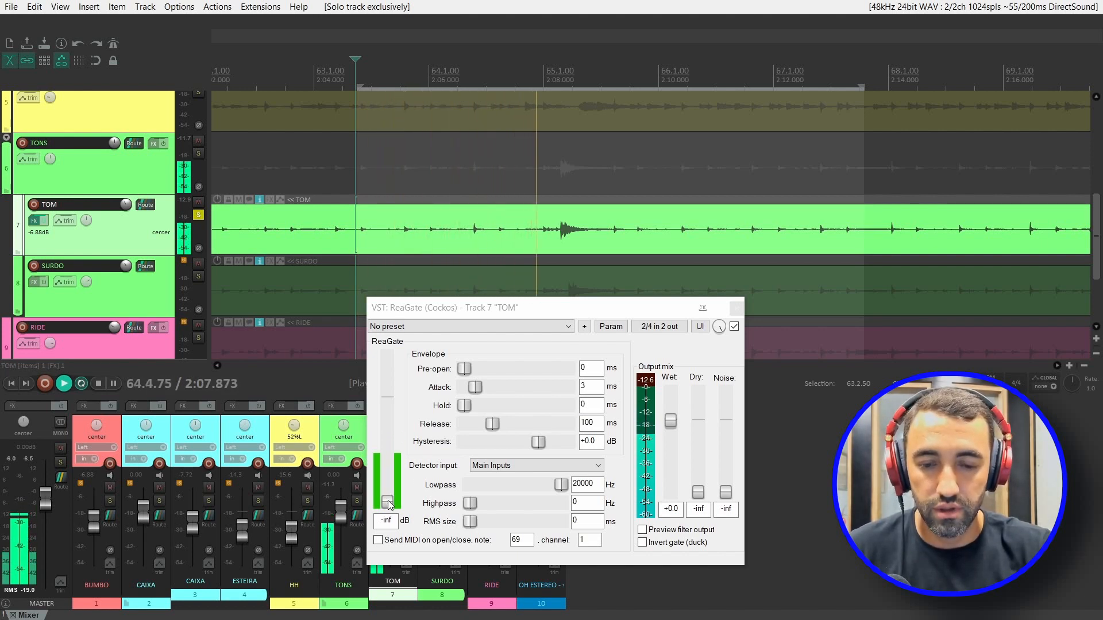
{"action": "left_click_drag", "start_coordinate": [388, 504], "coordinate": [391, 435]}
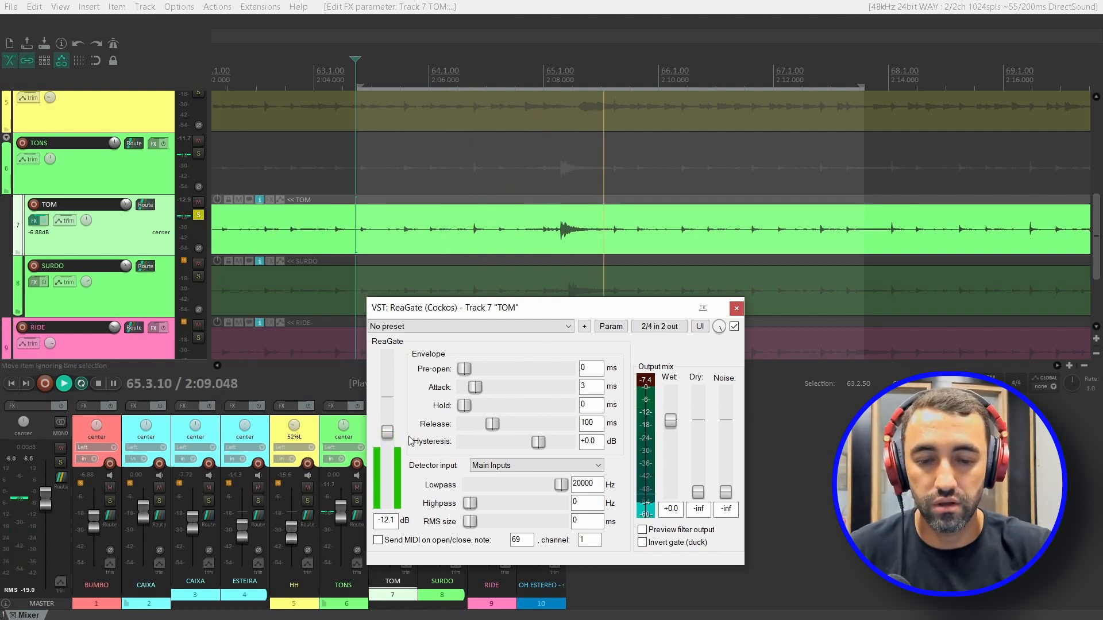
{"action": "left_click_drag", "start_coordinate": [388, 435], "coordinate": [388, 438]}
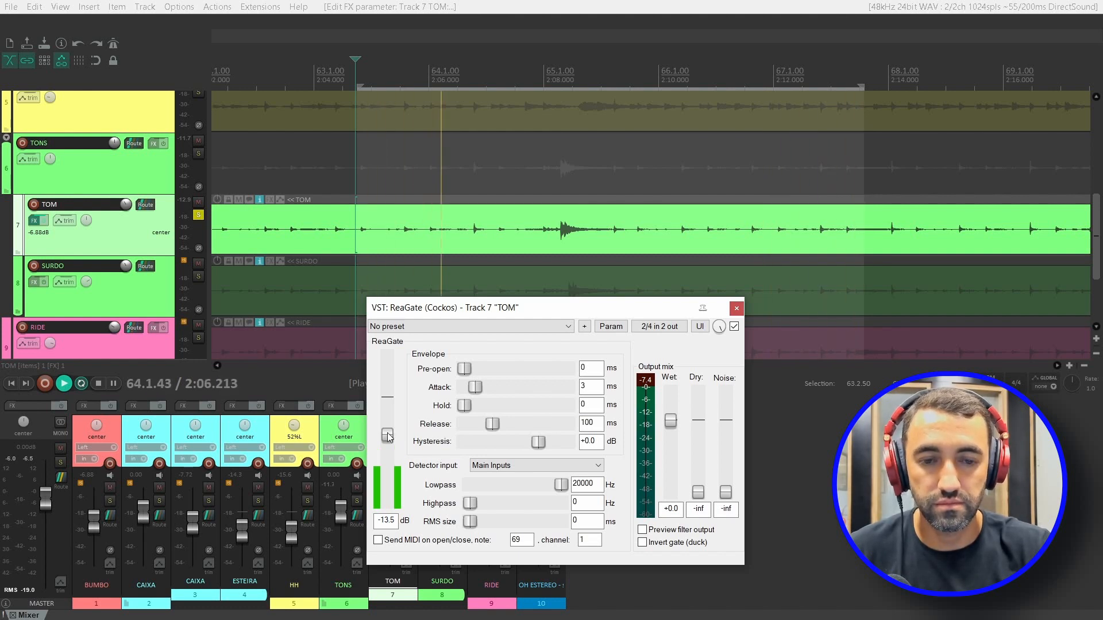
{"action": "left_click_drag", "start_coordinate": [388, 437], "coordinate": [387, 436]}
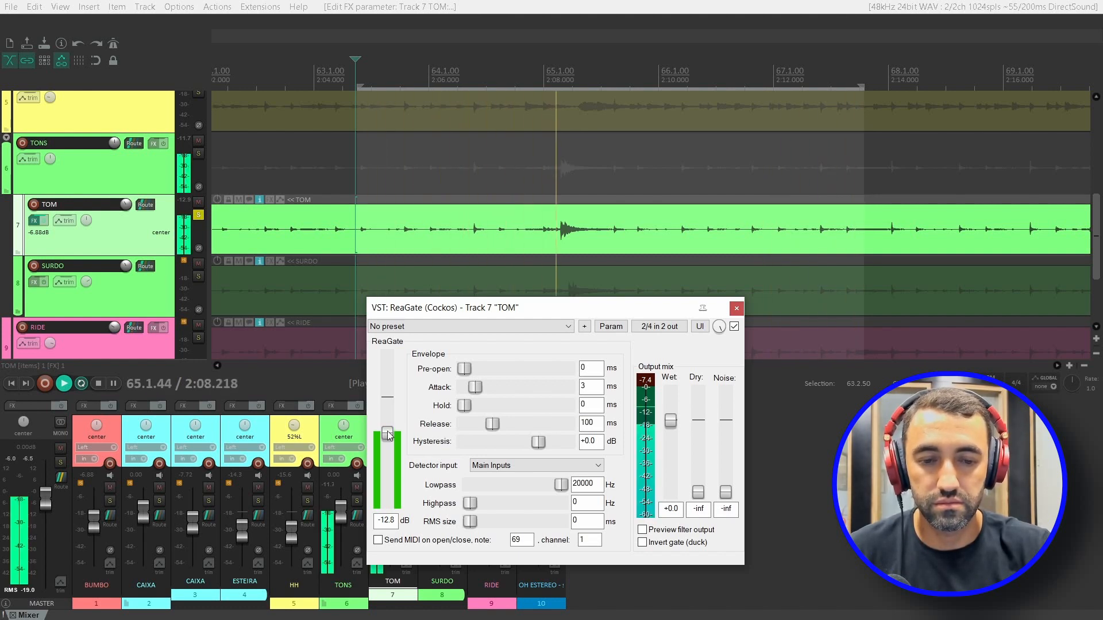
{"action": "key", "text": "space"}
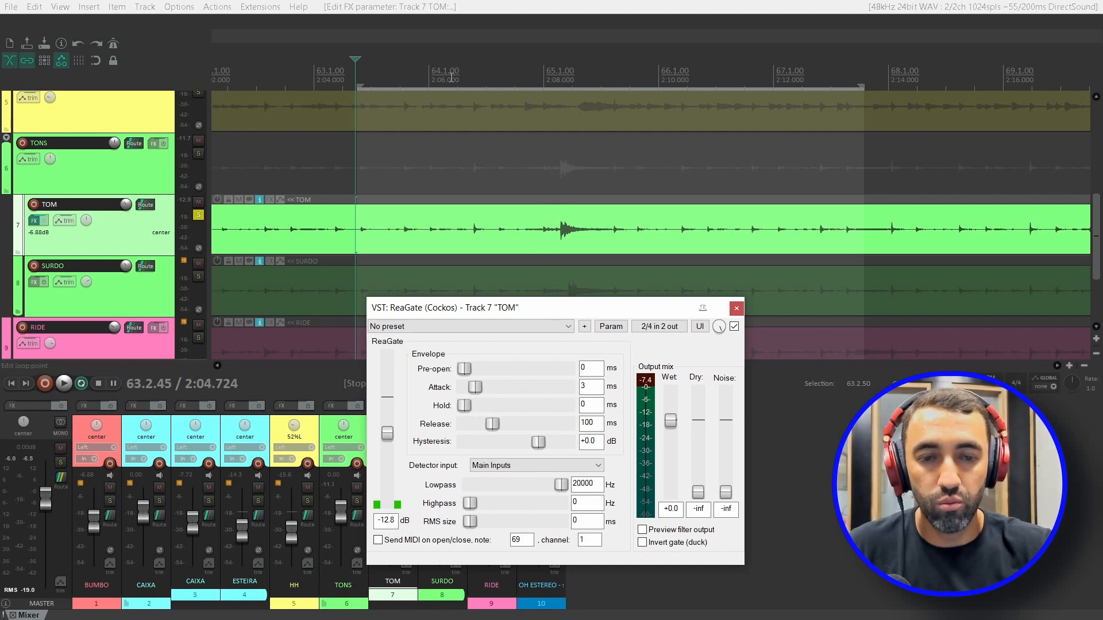
- Tighten the time selection around the tom hit, from about bar 64.1 to 66.2, and set TOM's ReaGate threshold to -11.3 dB during playback
{"action": "left_click_drag", "start_coordinate": [427, 71], "coordinate": [695, 172]}
{"action": "key", "text": "space"}
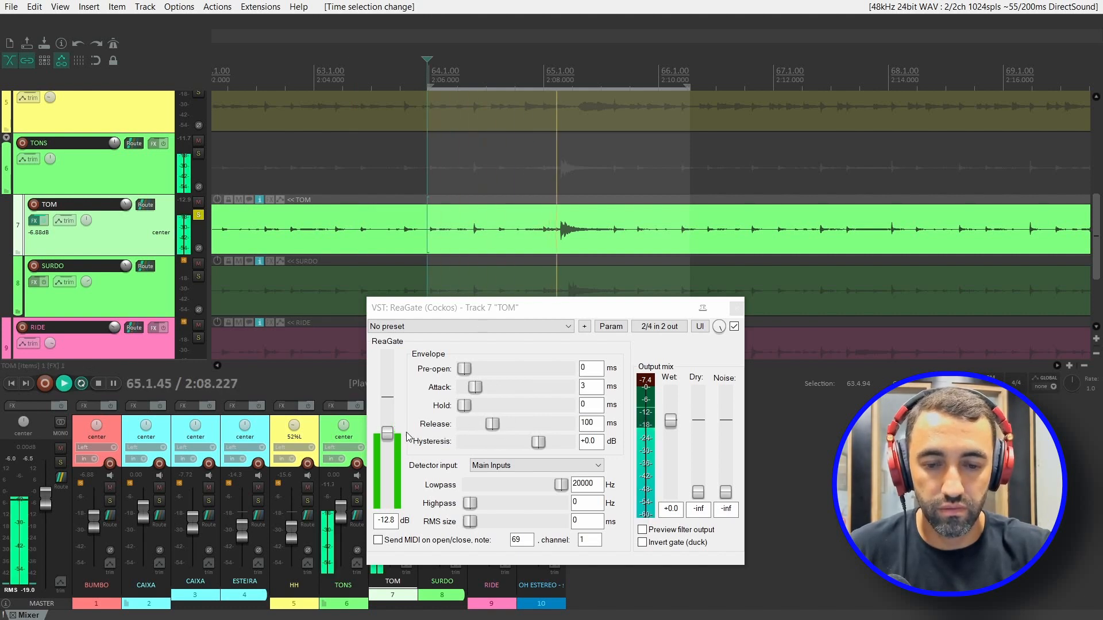
{"action": "left_click_drag", "start_coordinate": [394, 438], "coordinate": [394, 433]}
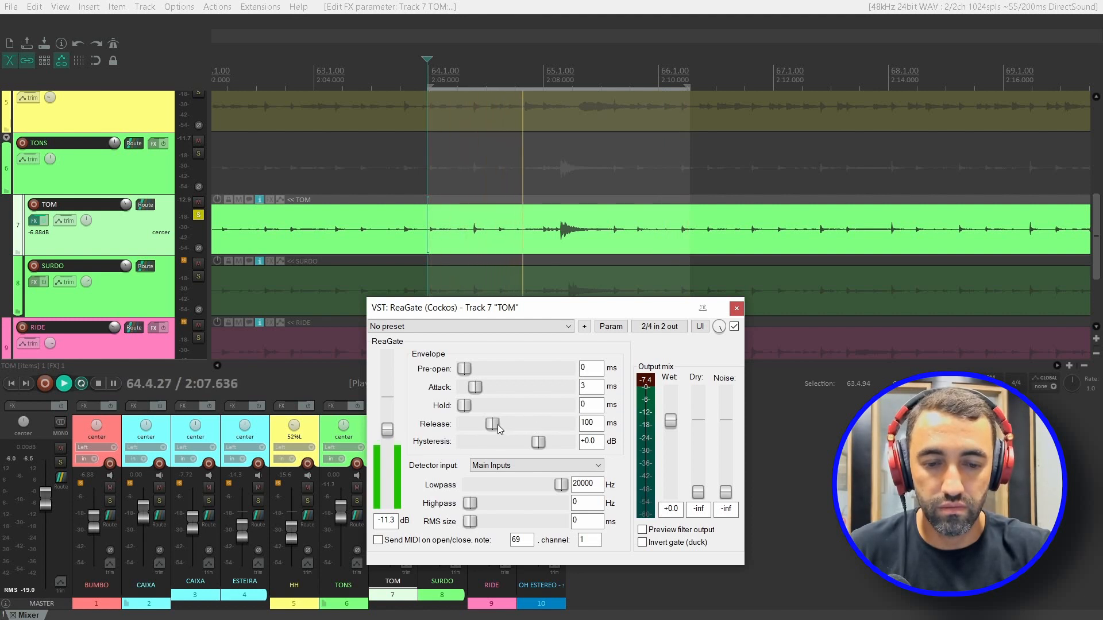
- Set TOM's ReaGate release to 345 ms and hold to 20 ms, stop playback and close the plug-in window
{"action": "left_click_drag", "start_coordinate": [498, 425], "coordinate": [512, 425]}
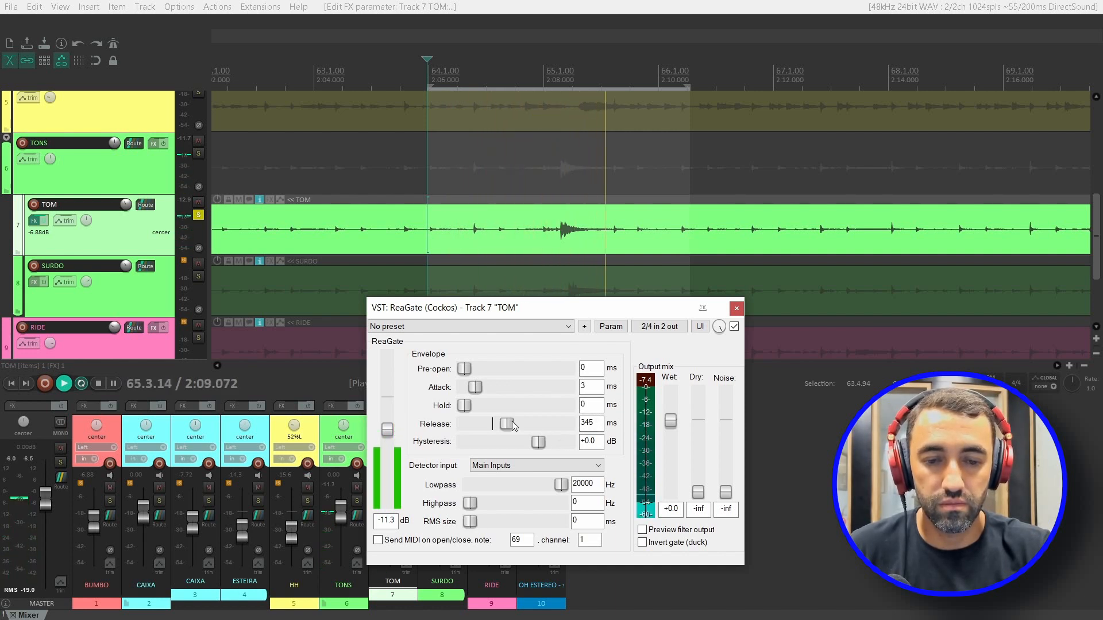
{"action": "left_click_drag", "start_coordinate": [466, 406], "coordinate": [483, 406]}
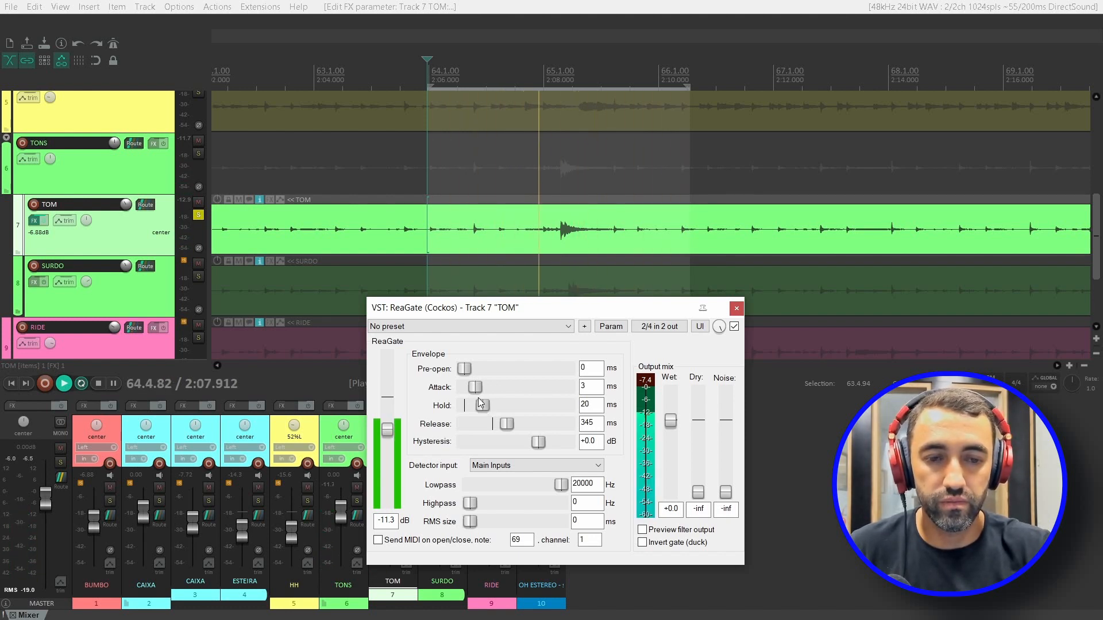
{"action": "key", "text": "space"}
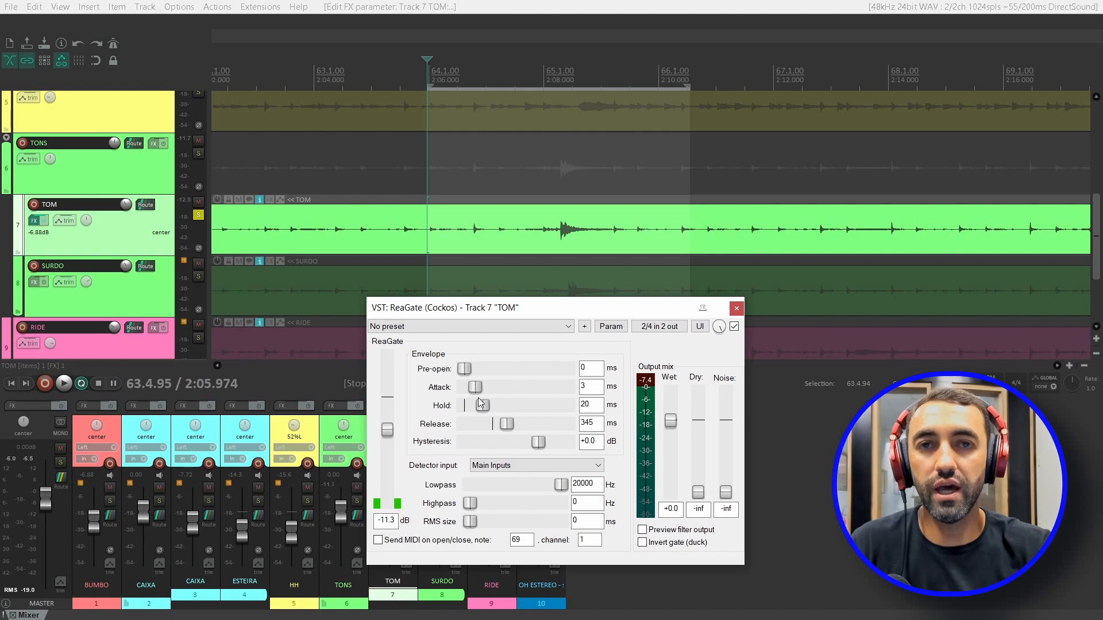
{"action": "left_click", "coordinate": [736, 309]}
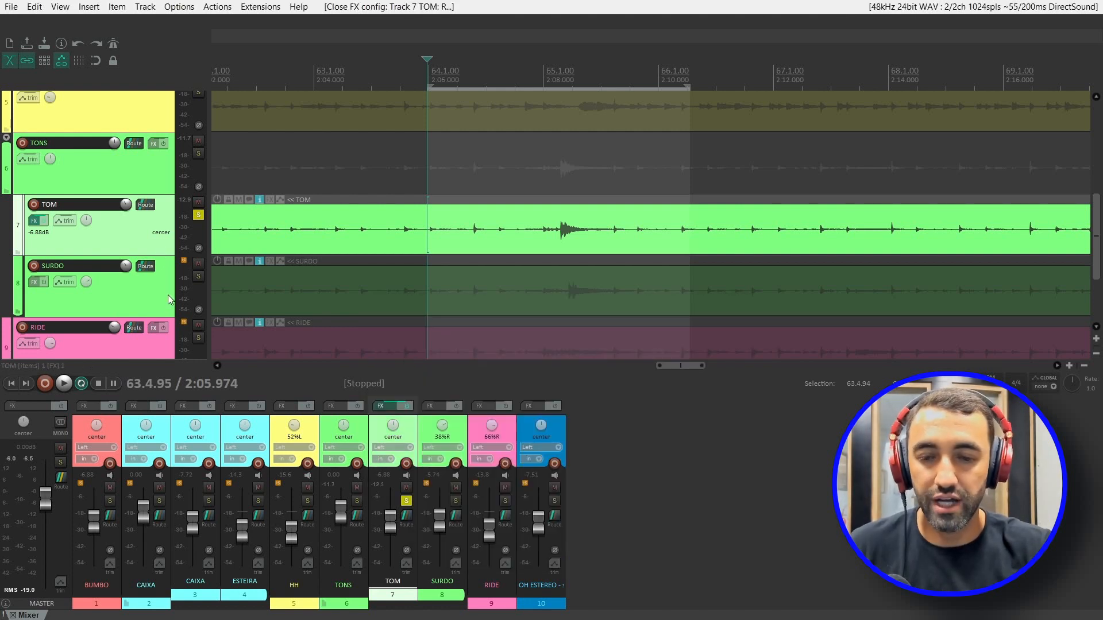
- Solo SURDO exclusively, copy TOM's ReaGate onto it, and place the plug-in's own window below the SURDO waveform
{"action": "left_click", "coordinate": [198, 278]}
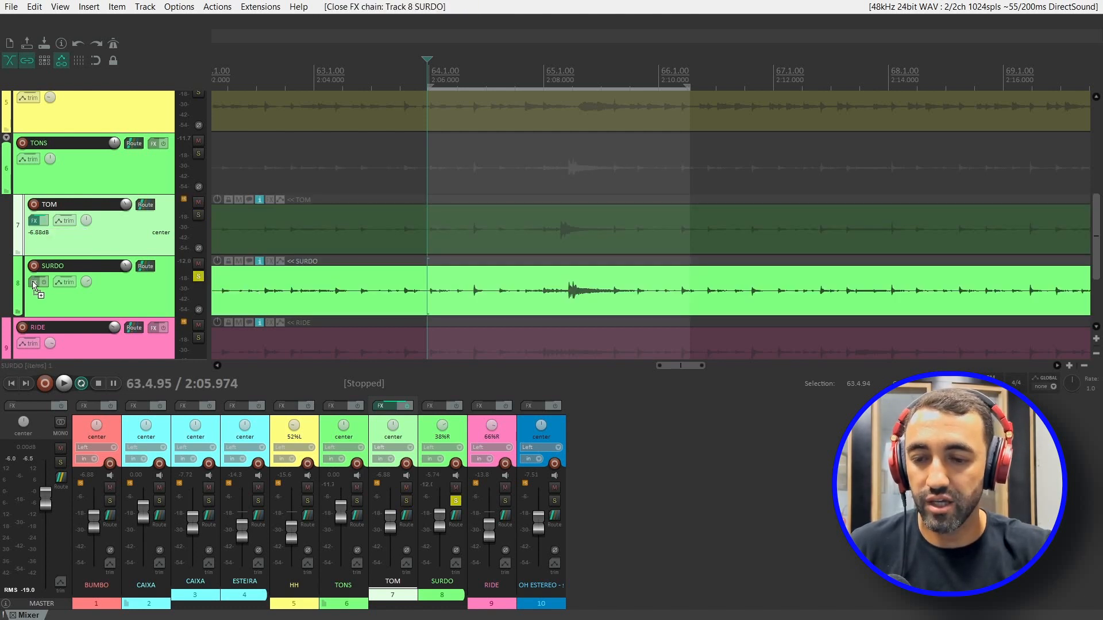
{"action": "left_click_drag", "start_coordinate": [33, 284], "coordinate": [35, 285]}
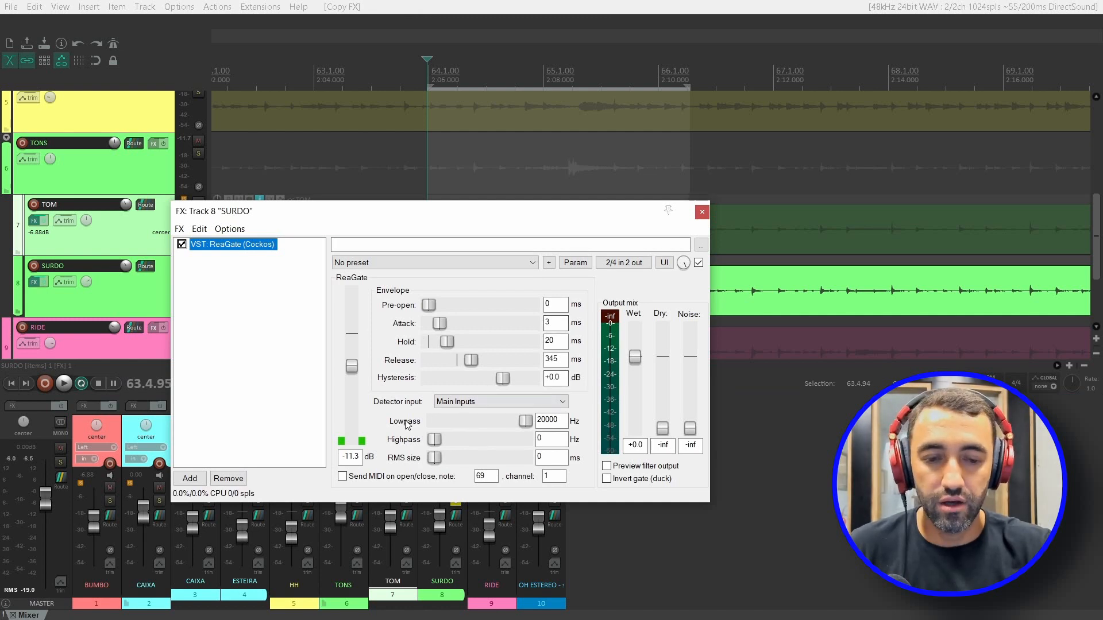
{"action": "left_click", "coordinate": [702, 212]}
{"action": "right_click", "coordinate": [33, 284]}
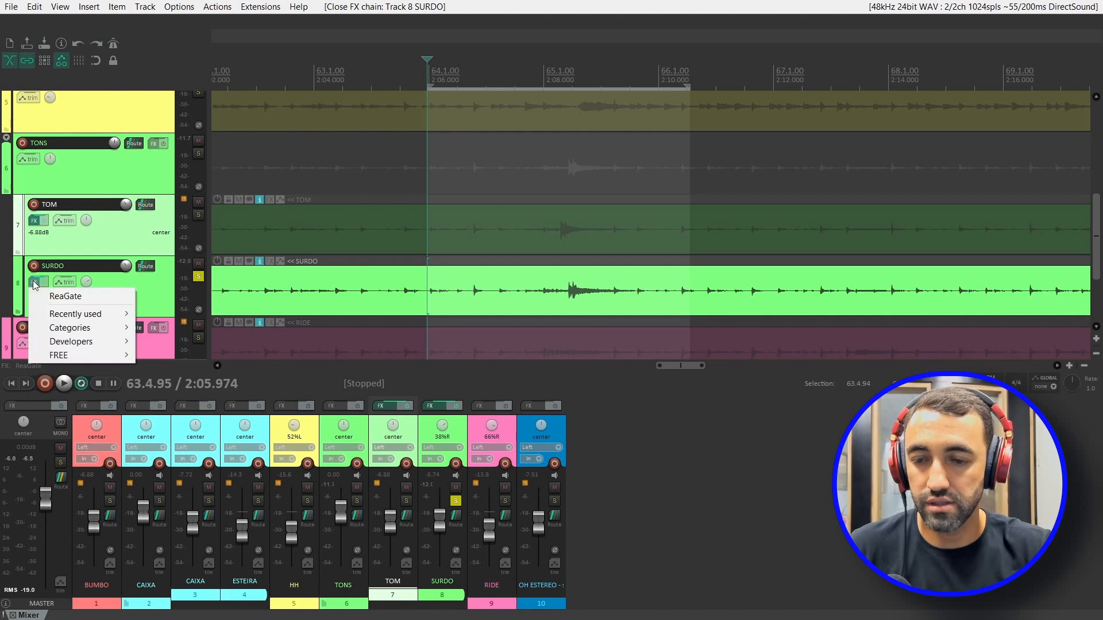
{"action": "left_click", "coordinate": [68, 294]}
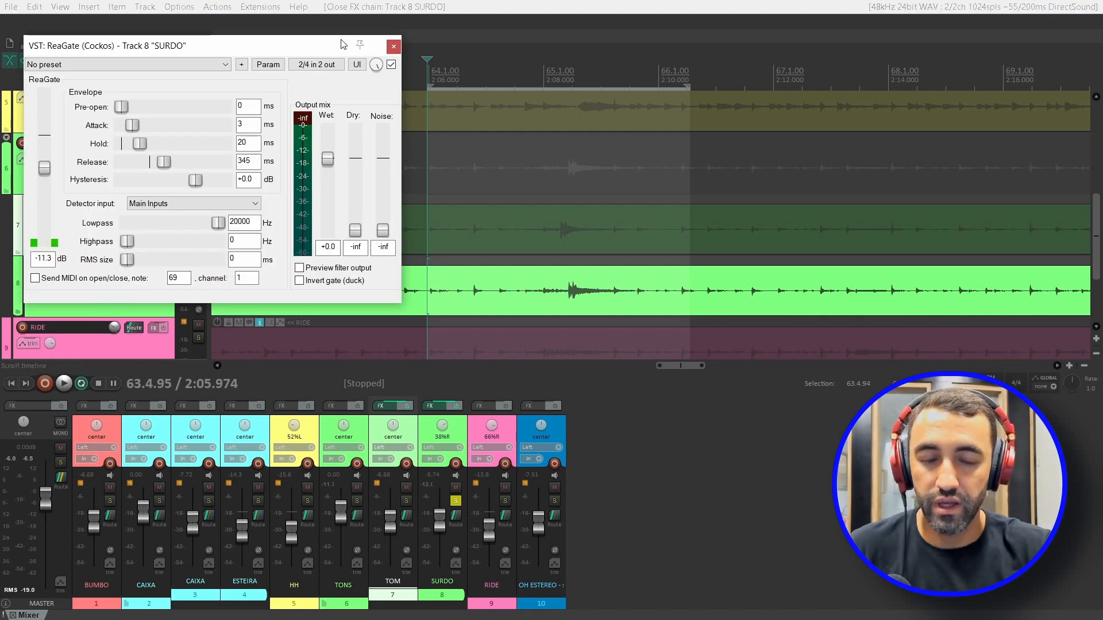
{"action": "left_click_drag", "start_coordinate": [343, 44], "coordinate": [668, 340]}
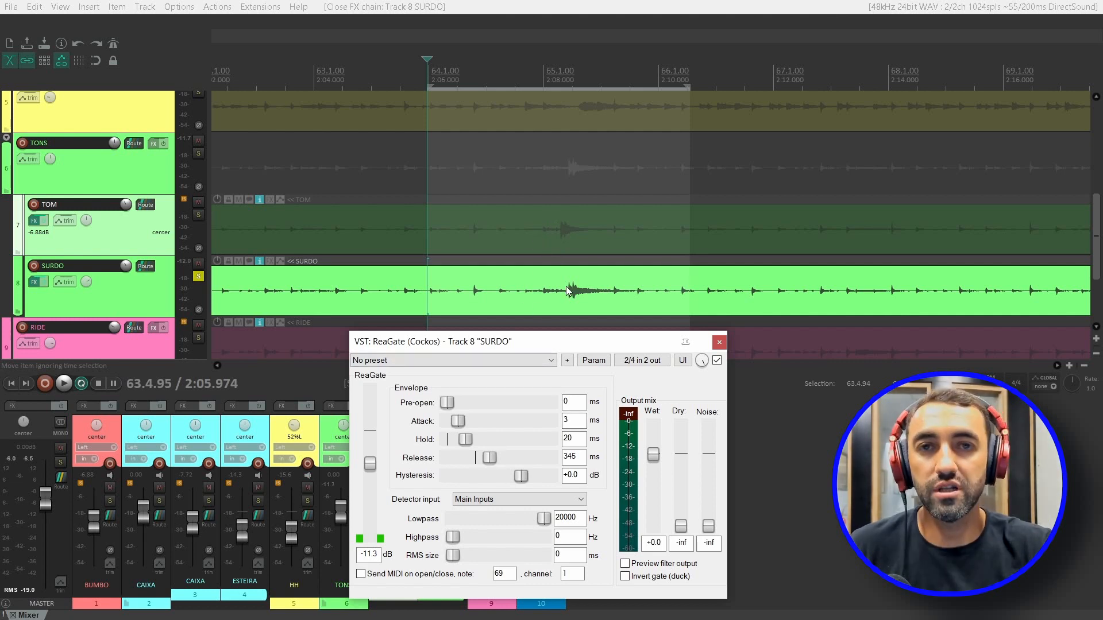
- Set SURDO's ReaGate threshold to -11.8 dB and release to 378 ms during playback, and close the plug-in window
{"action": "key", "text": "space"}
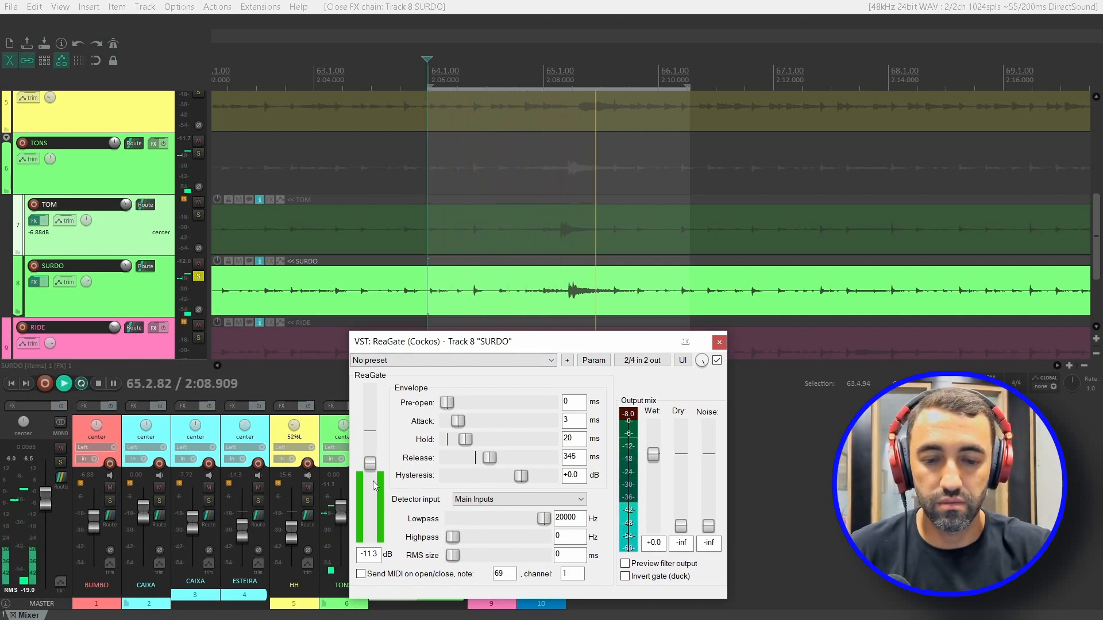
{"action": "left_click_drag", "start_coordinate": [372, 464], "coordinate": [374, 470]}
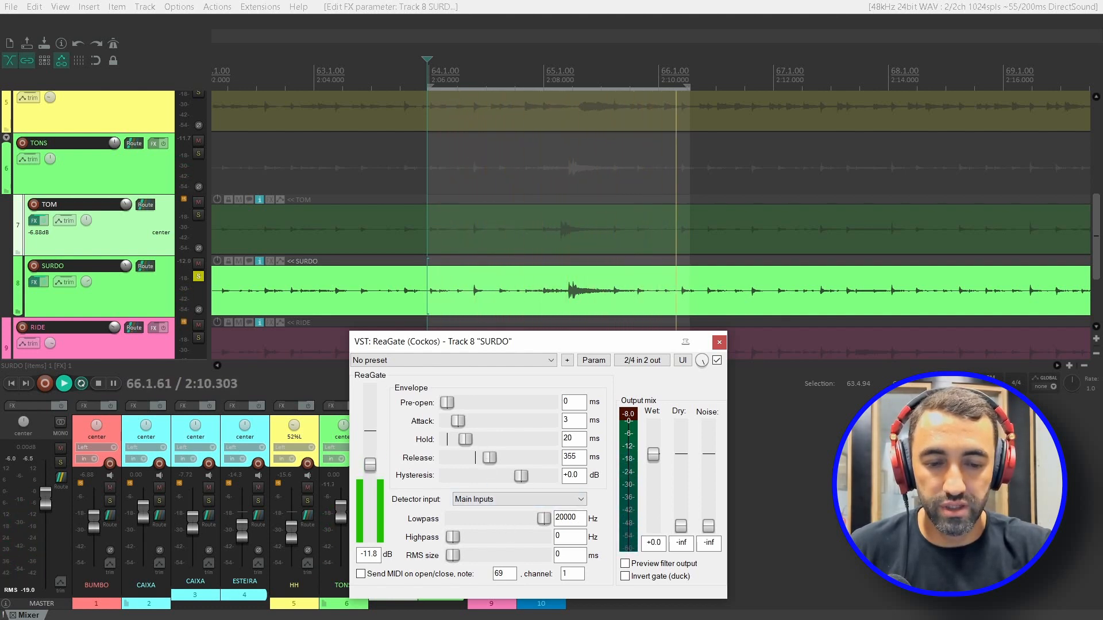
{"action": "left_click_drag", "start_coordinate": [486, 457], "coordinate": [488, 460]}
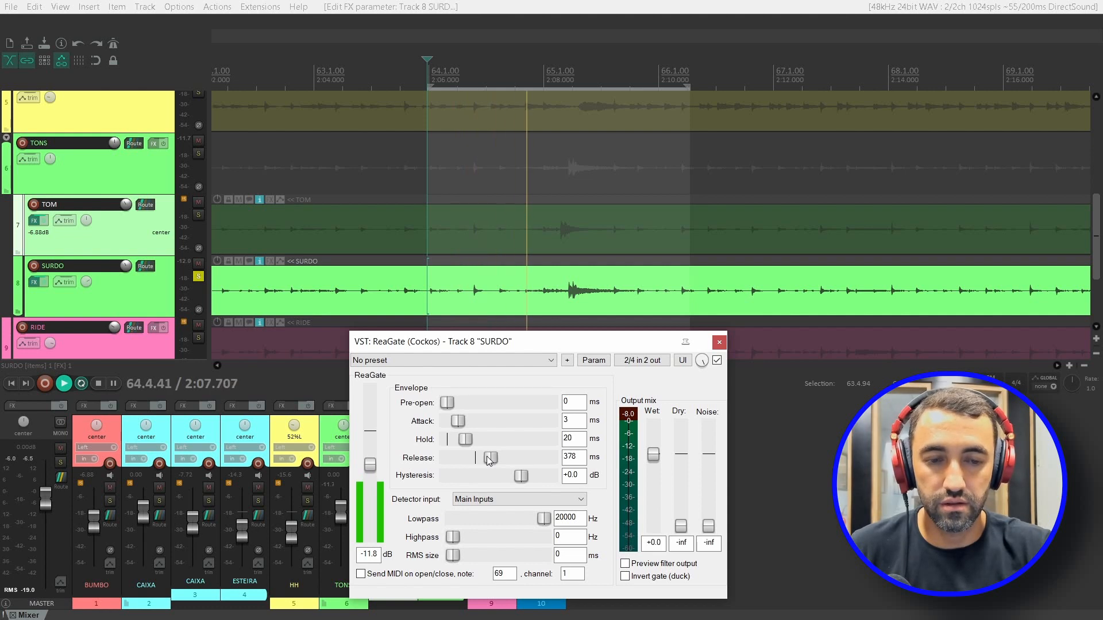
{"action": "key", "text": "space"}
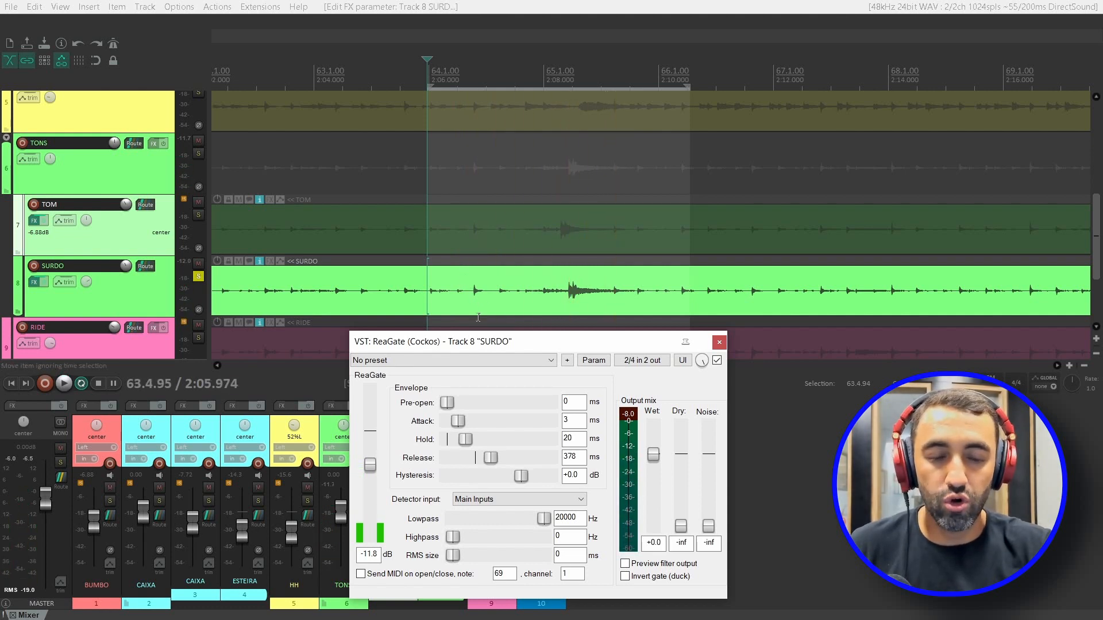
{"action": "left_click", "coordinate": [719, 342]}
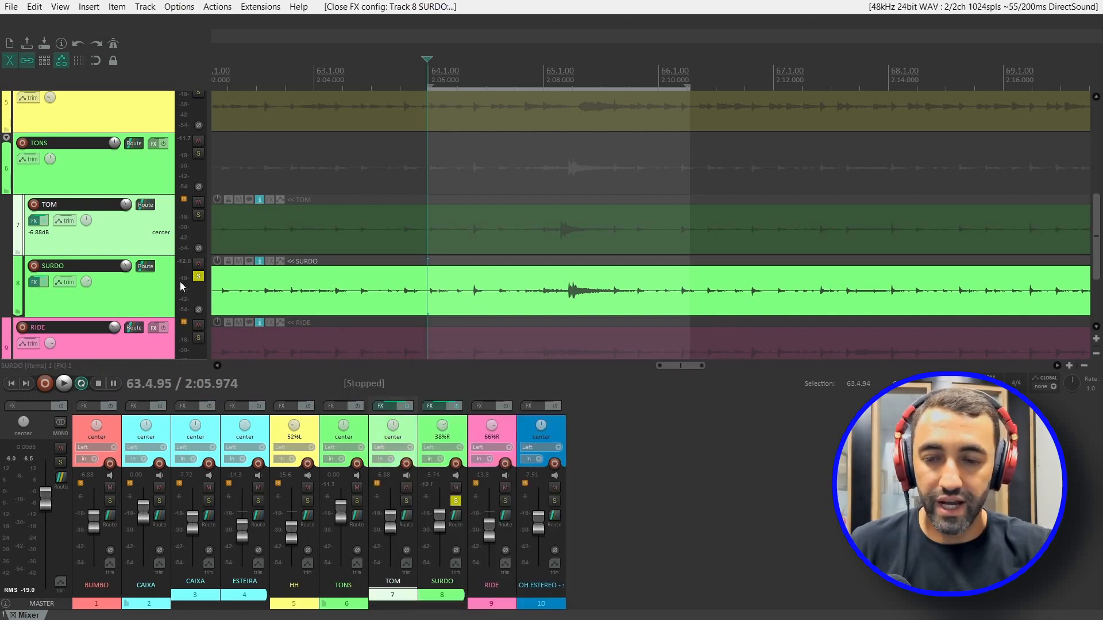
- Solo TONS and OH ESTEREO - stem instead of SURDO, and make a time selection from about bar 62.4 to 67.3 with the cursor at its start
{"action": "scroll", "coordinate": [180, 281], "scroll_direction": "down", "scroll_amount": 4}
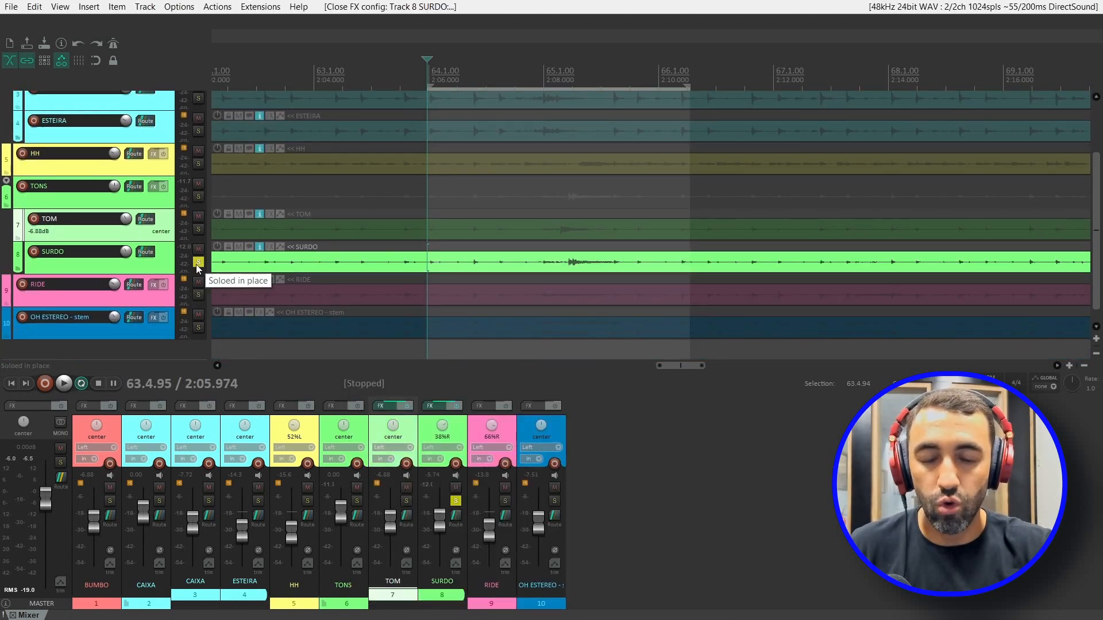
{"action": "left_click", "coordinate": [197, 263]}
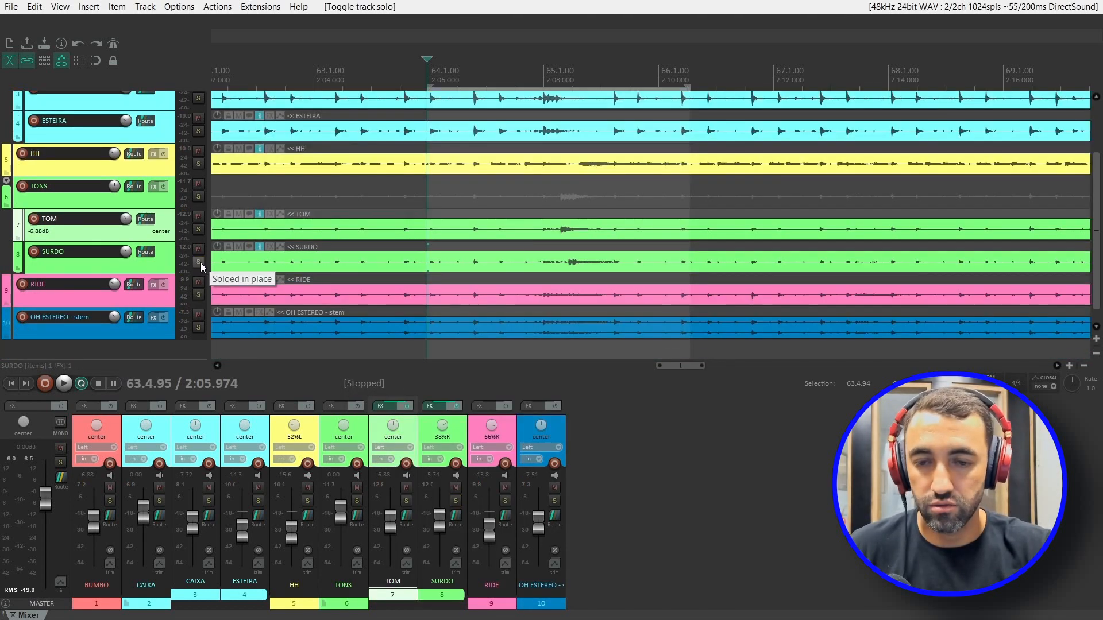
{"action": "left_click", "coordinate": [199, 197]}
{"action": "left_click", "coordinate": [198, 328]}
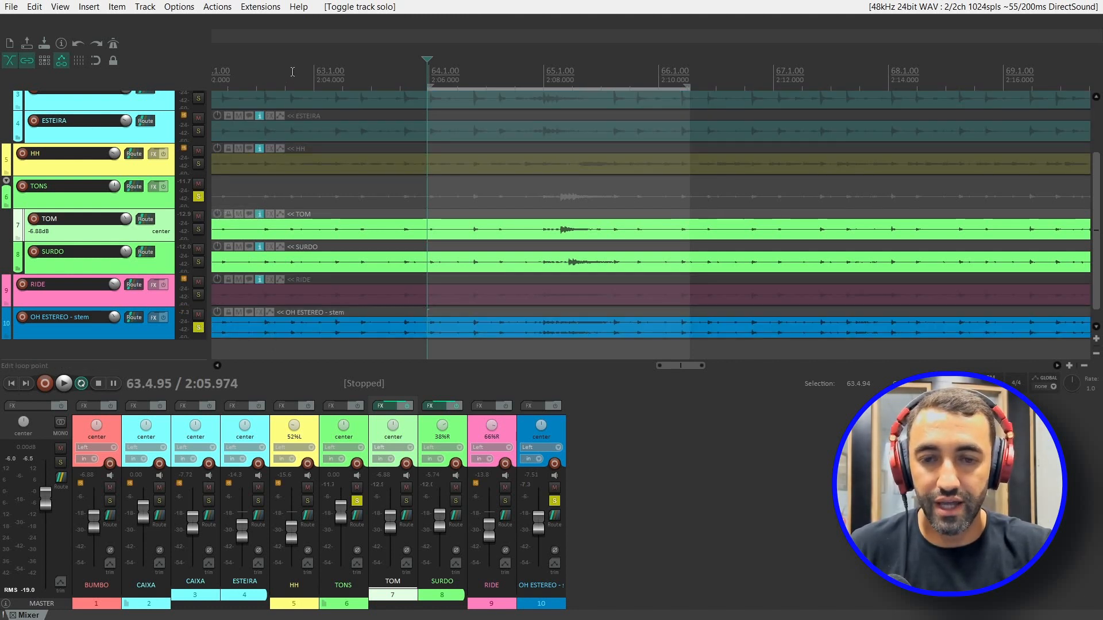
{"action": "left_click_drag", "start_coordinate": [292, 72], "coordinate": [840, 204]}
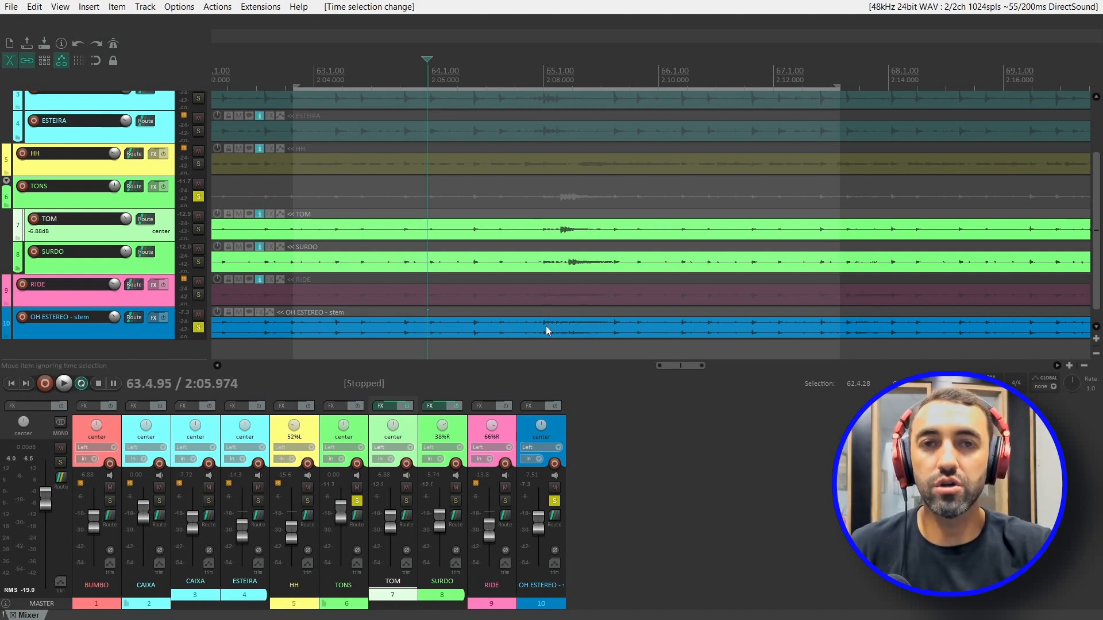
{"action": "left_click", "coordinate": [295, 70]}
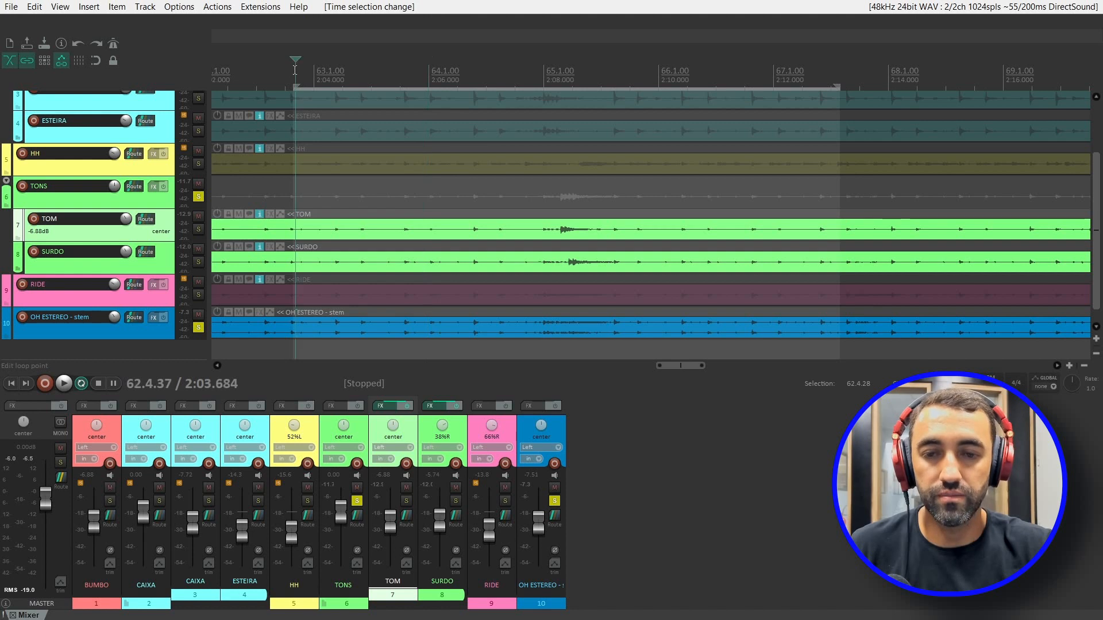
- Select TOM and SURDO together and compare the playing fill with their effects bypassed and enabled, leaving the effects enabled
{"action": "key", "text": "space"}
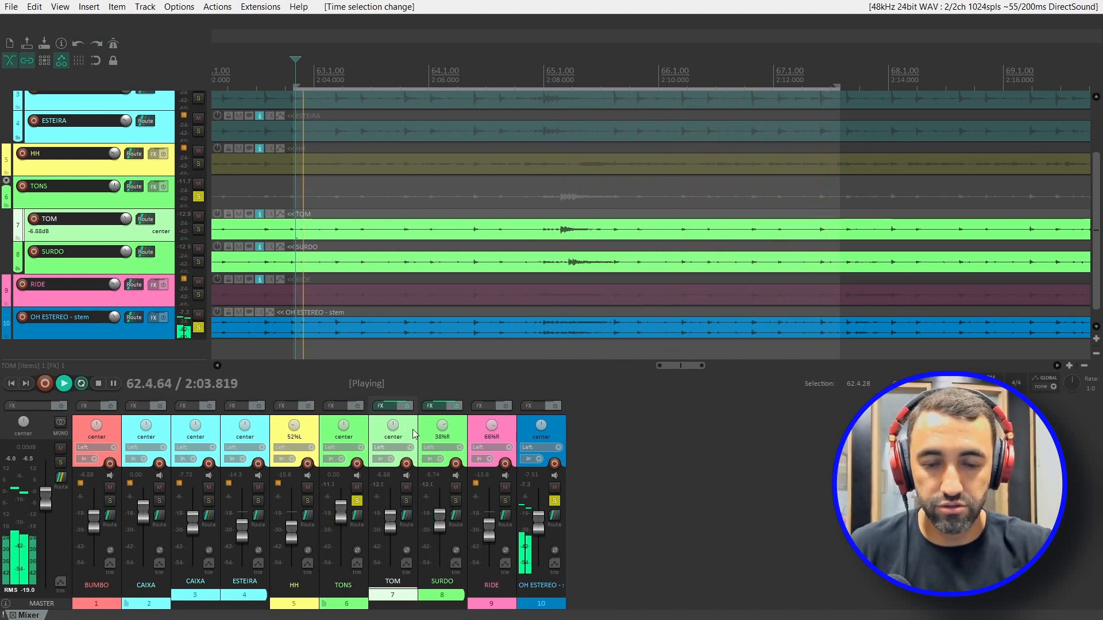
{"action": "left_click", "coordinate": [455, 432], "text": "ctrl"}
{"action": "left_click", "coordinate": [457, 407]}
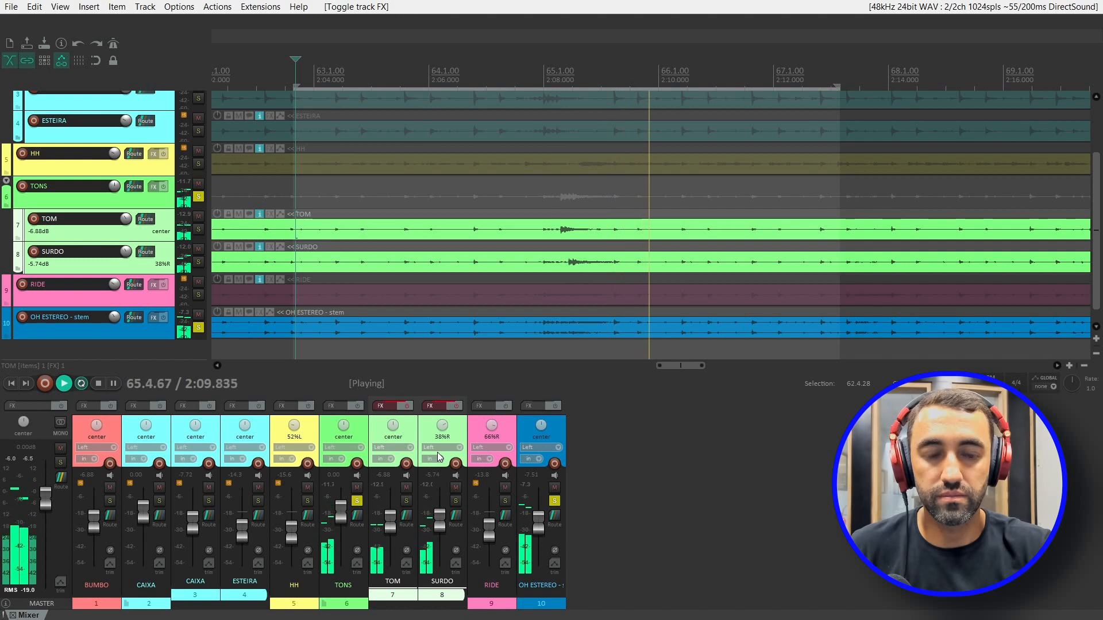
{"action": "left_click", "coordinate": [454, 407]}
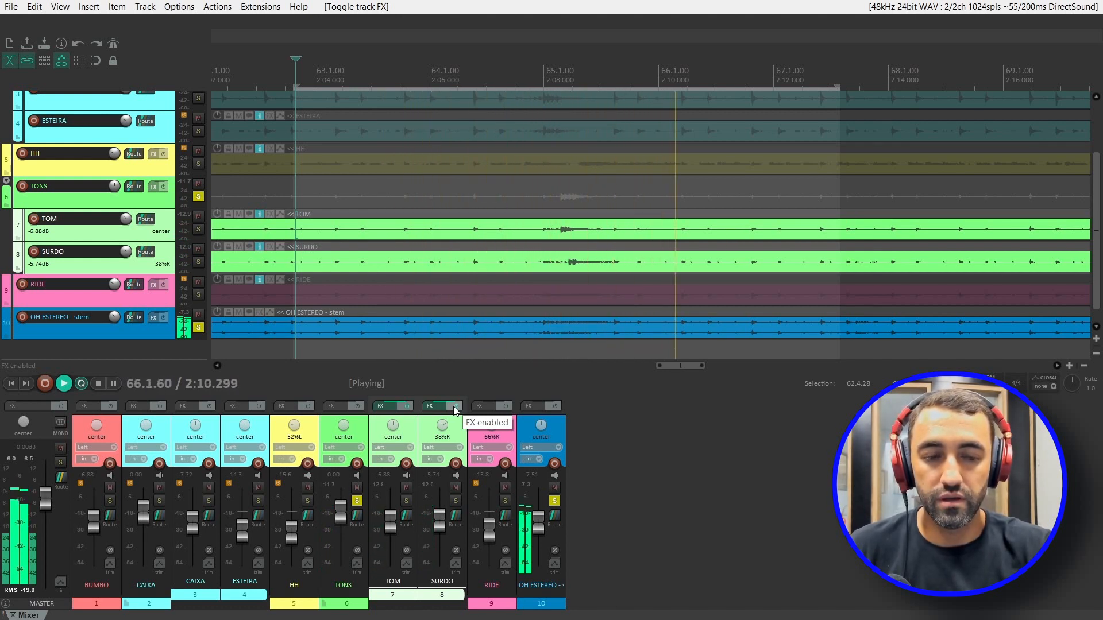
{"action": "left_click", "coordinate": [455, 406]}
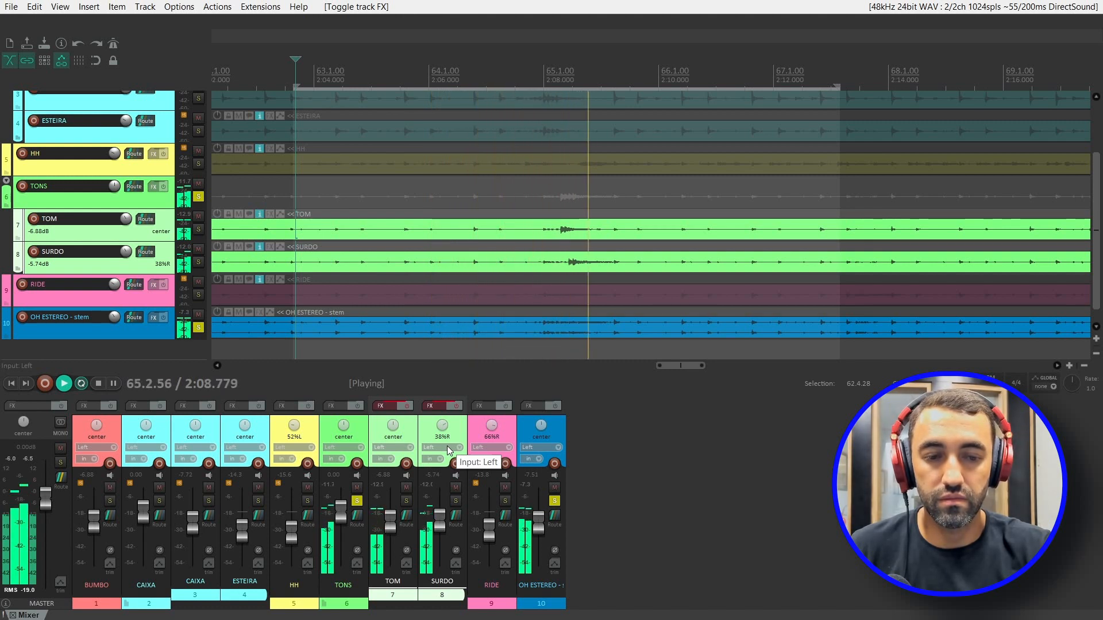
{"action": "key", "text": "space"}
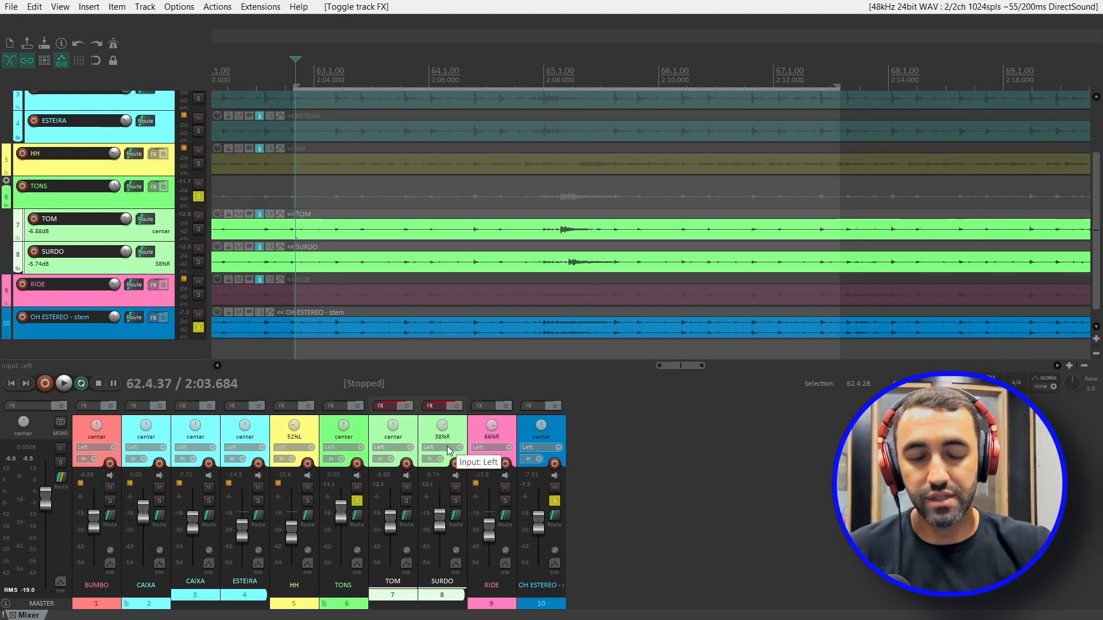
{"action": "left_click", "coordinate": [458, 406]}
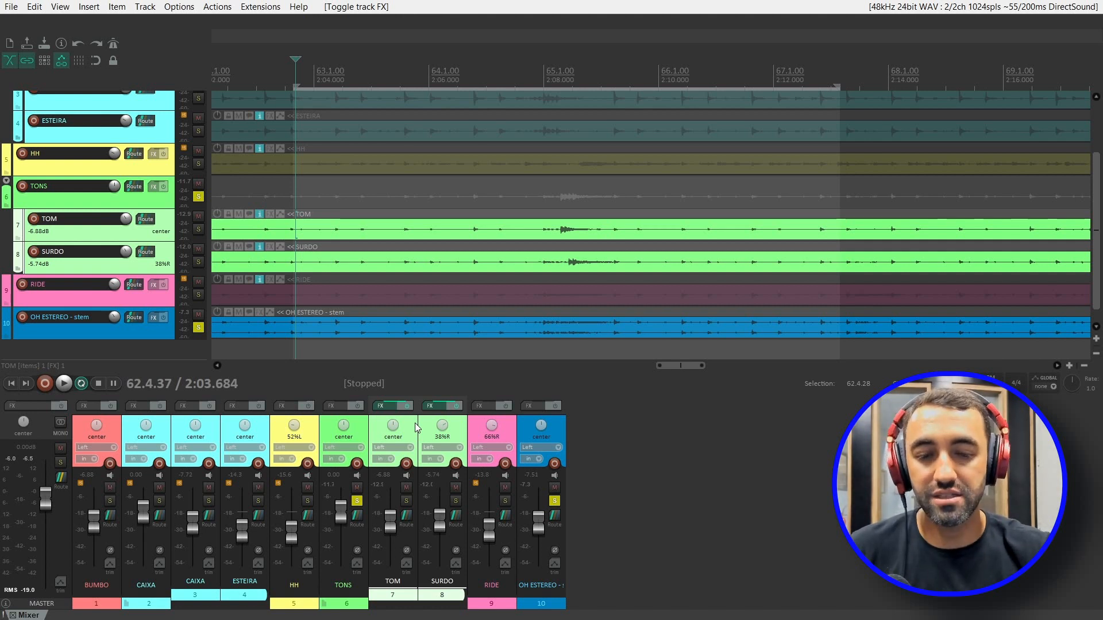
- Select only the TOM track, open its ReaGate, and place the plug-in's window below the TOM waveform
{"action": "left_click", "coordinate": [168, 233]}
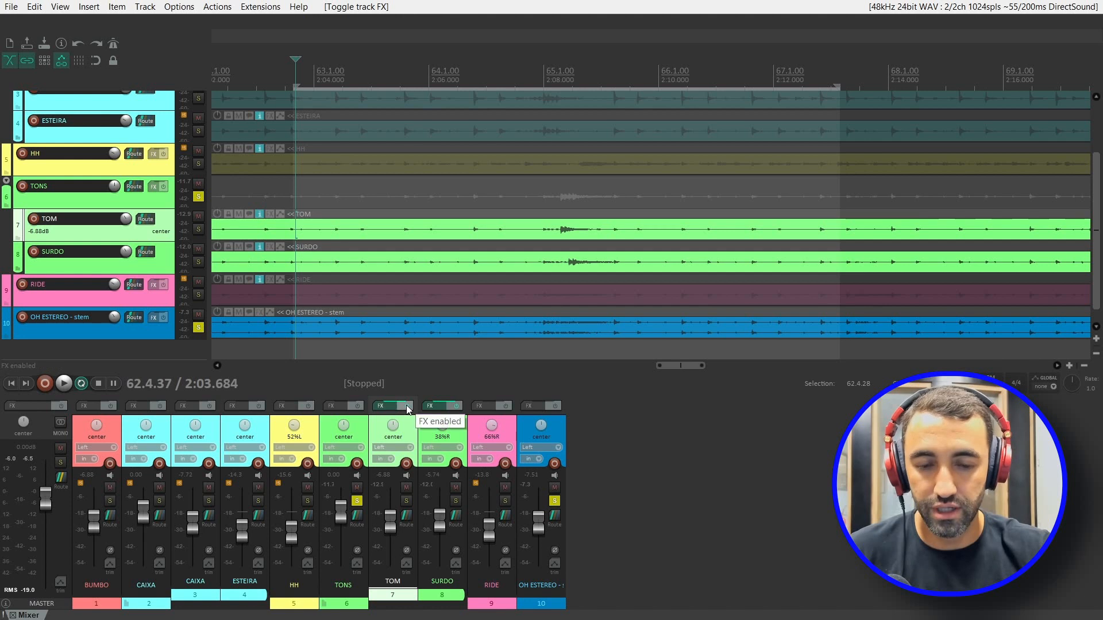
{"action": "left_click", "coordinate": [384, 406]}
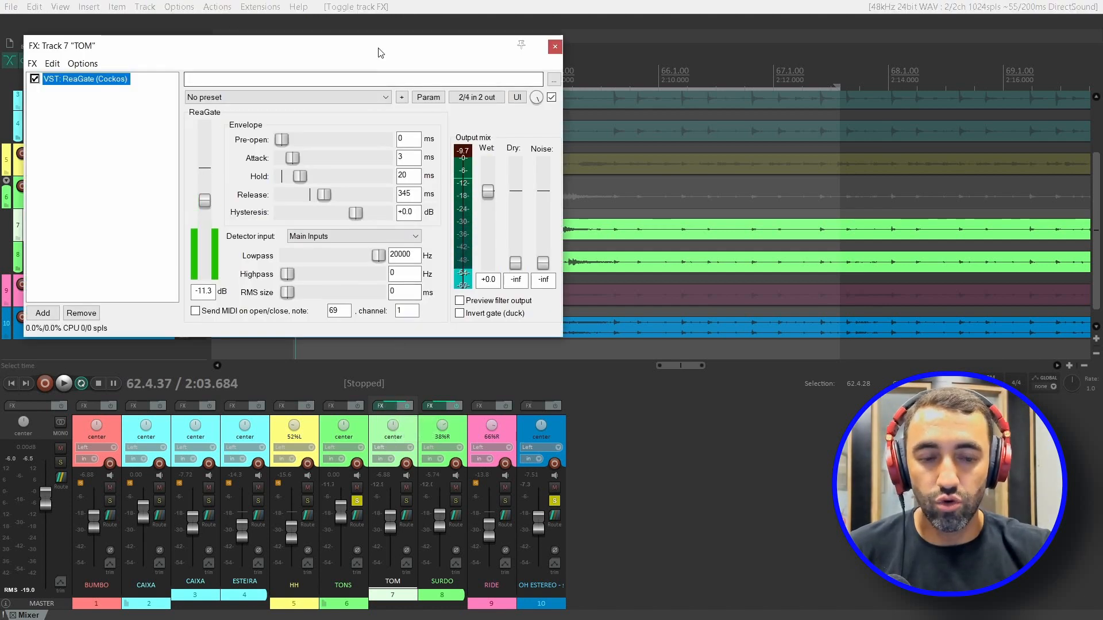
{"action": "left_click_drag", "start_coordinate": [376, 50], "coordinate": [604, 305]}
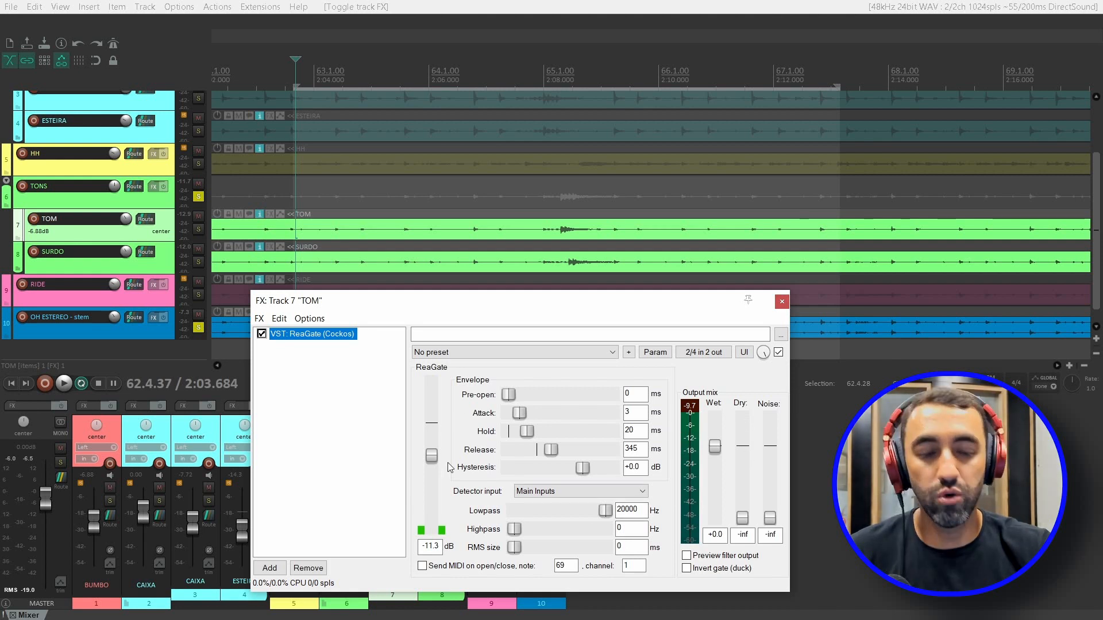
- Solo TOM exclusively and set its ReaGate dry output to -10.5 dB during playback
{"action": "left_click", "coordinate": [742, 519]}
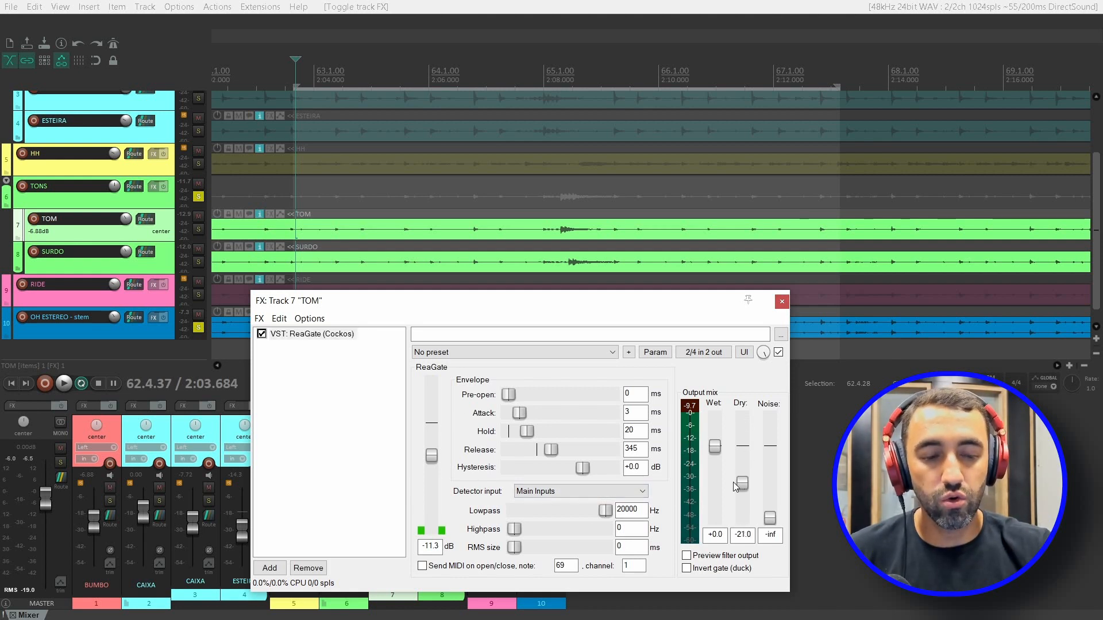
{"action": "left_click_drag", "start_coordinate": [733, 482], "coordinate": [750, 534]}
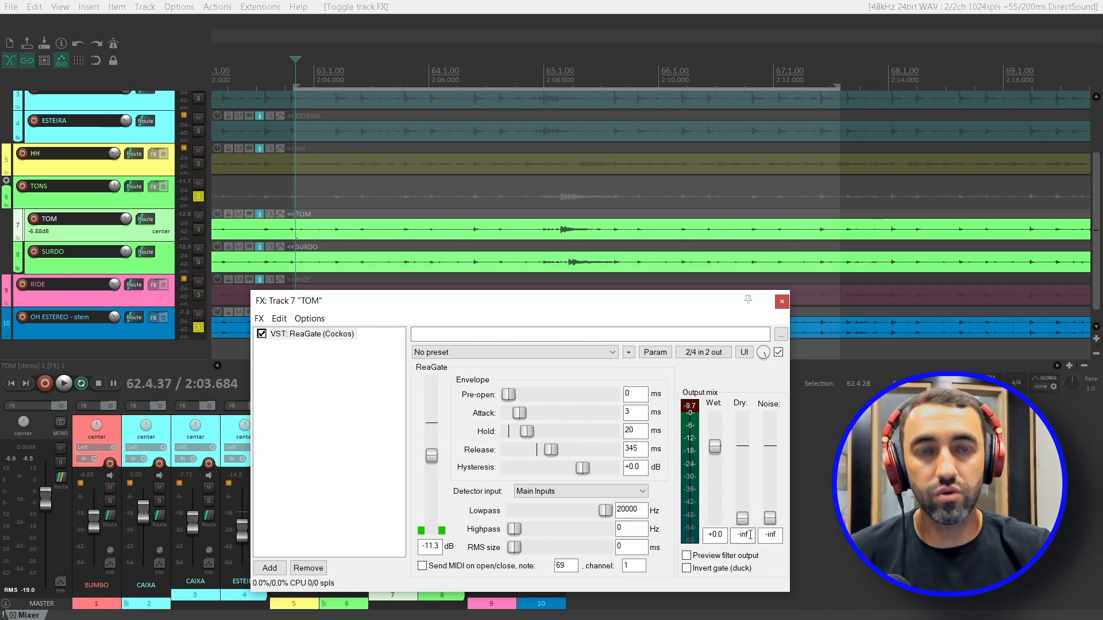
{"action": "left_click", "coordinate": [198, 230], "text": "ctrl+alt"}
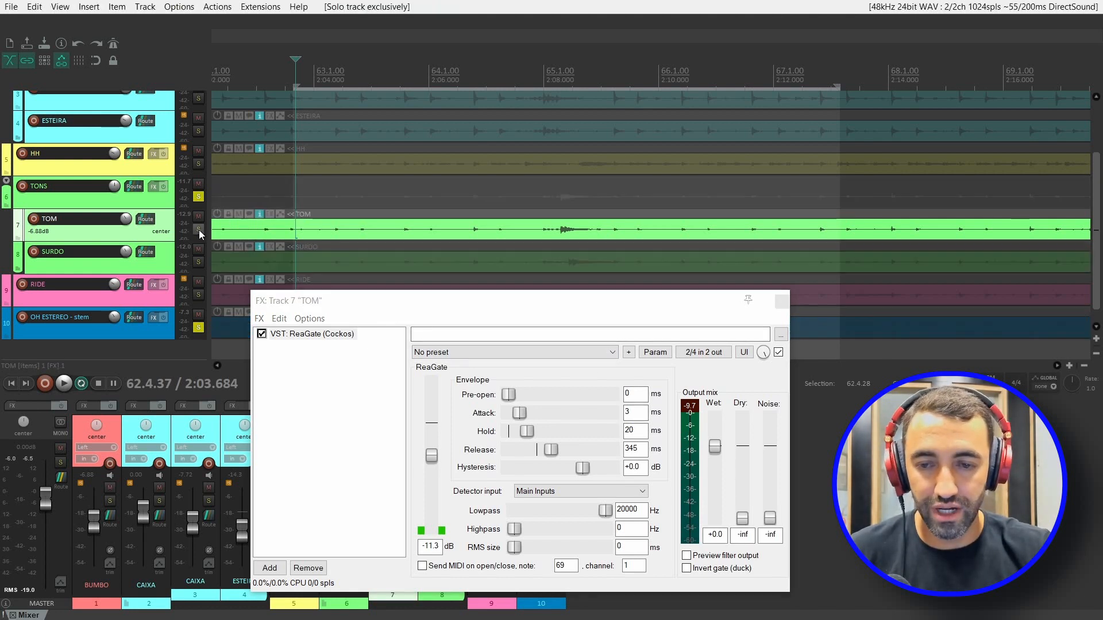
{"action": "key", "text": "space"}
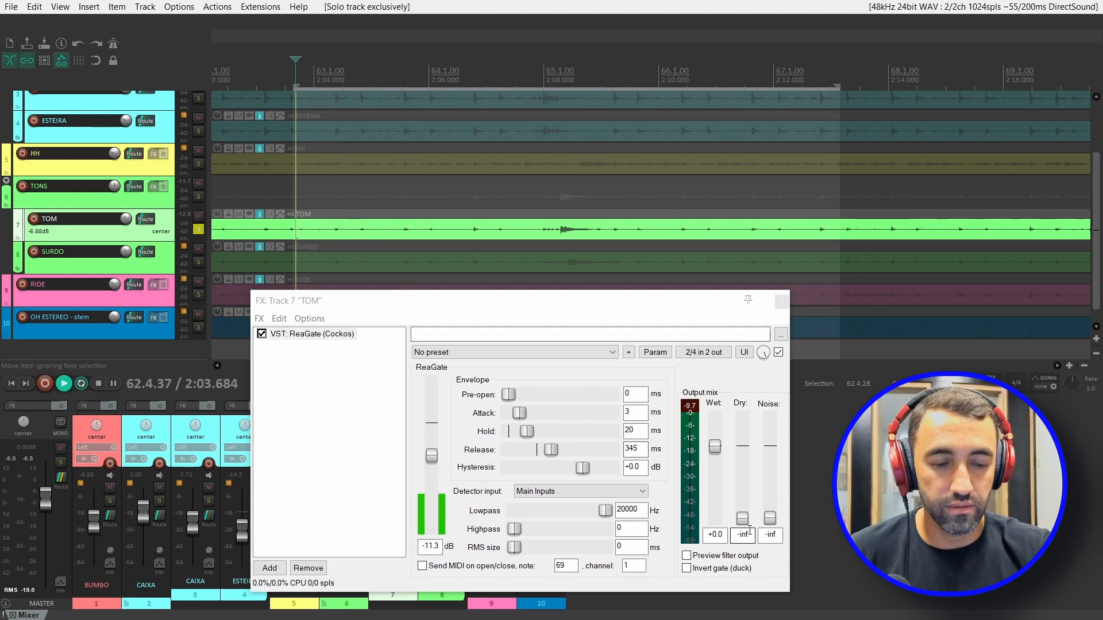
{"action": "left_click_drag", "start_coordinate": [742, 519], "coordinate": [742, 462]}
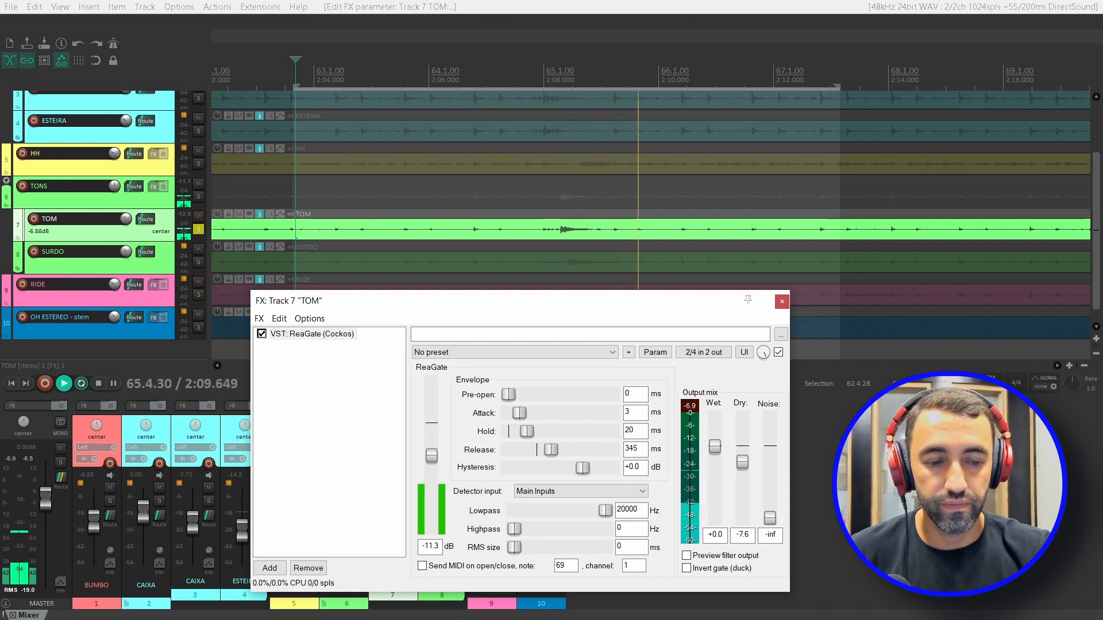
{"action": "left_click_drag", "start_coordinate": [743, 462], "coordinate": [746, 472]}
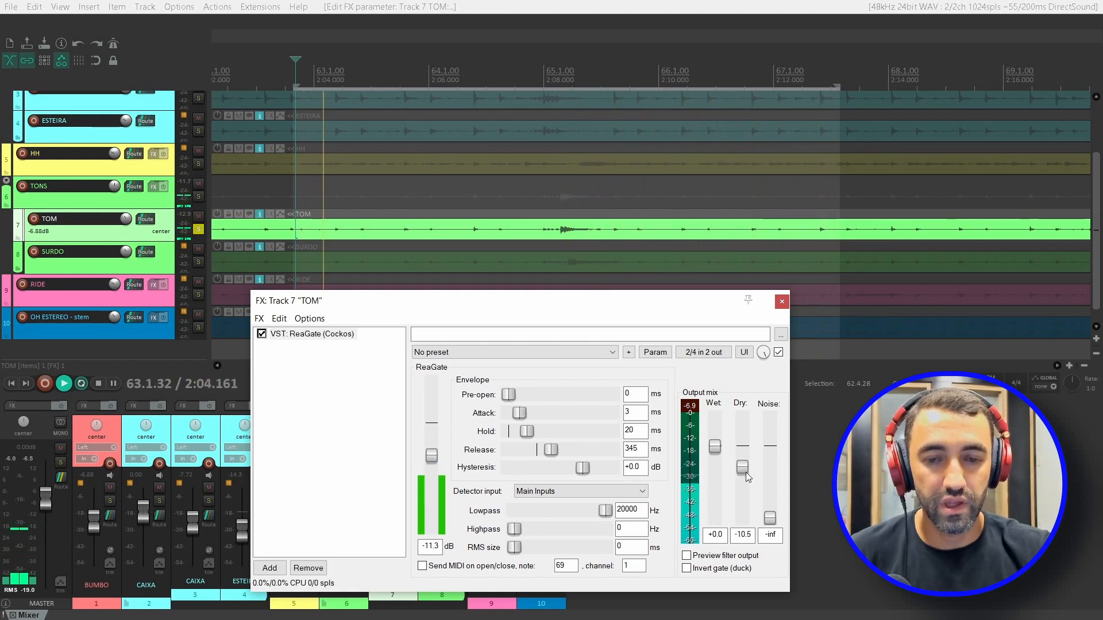
- Compare TOM with ReaGate bypassed and enabled during playback, then leave it enabled with the dry output at -12 dB and close its window
{"action": "left_click", "coordinate": [779, 353]}
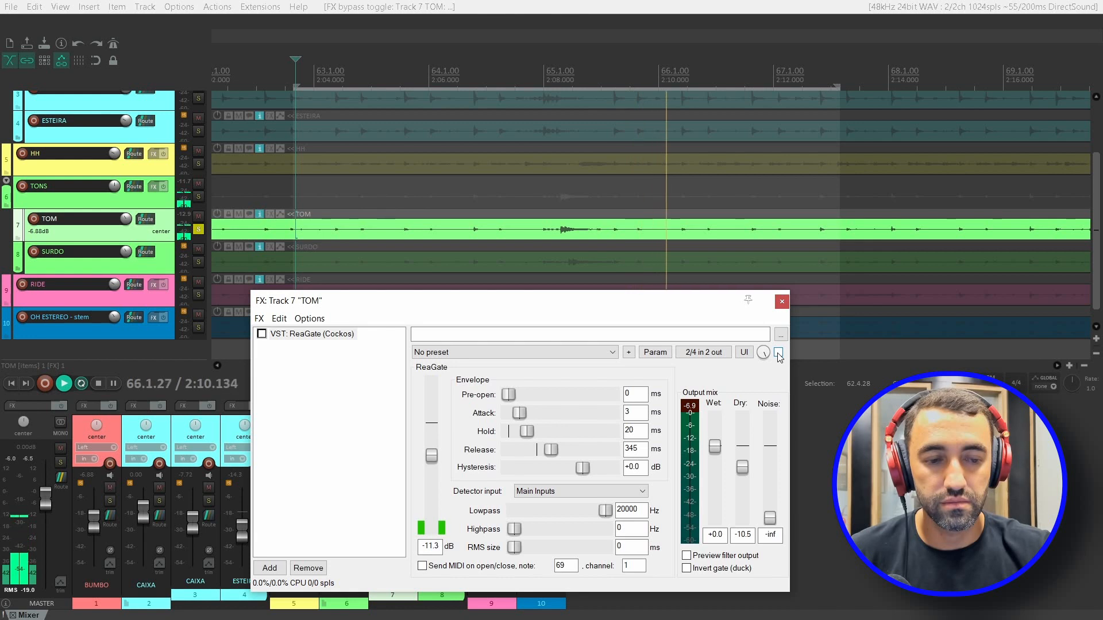
{"action": "left_click", "coordinate": [778, 353]}
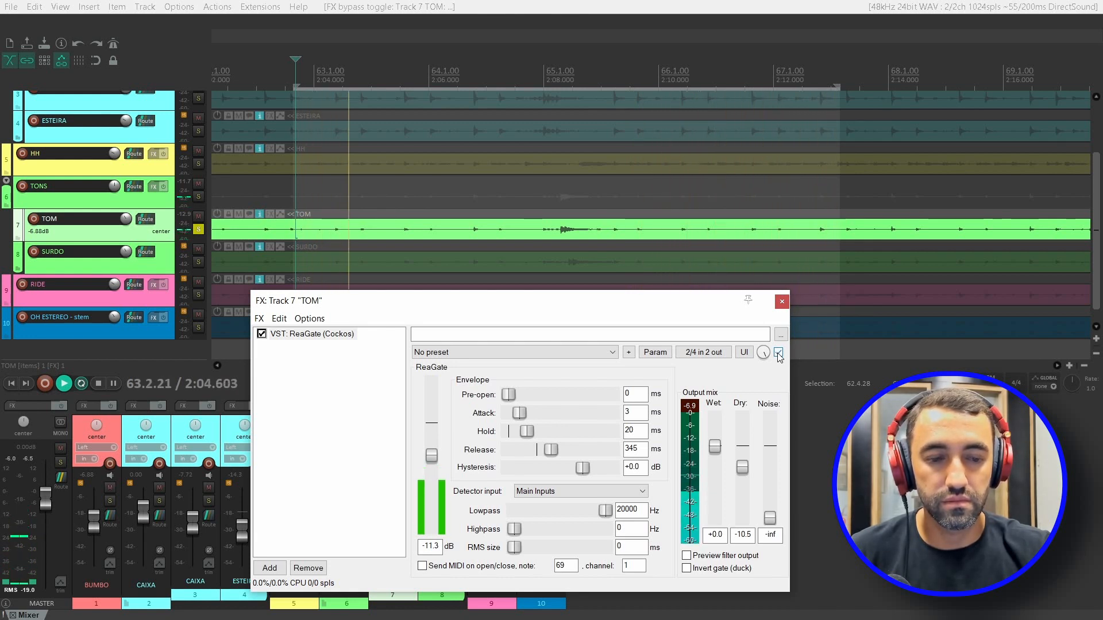
{"action": "left_click", "coordinate": [779, 353]}
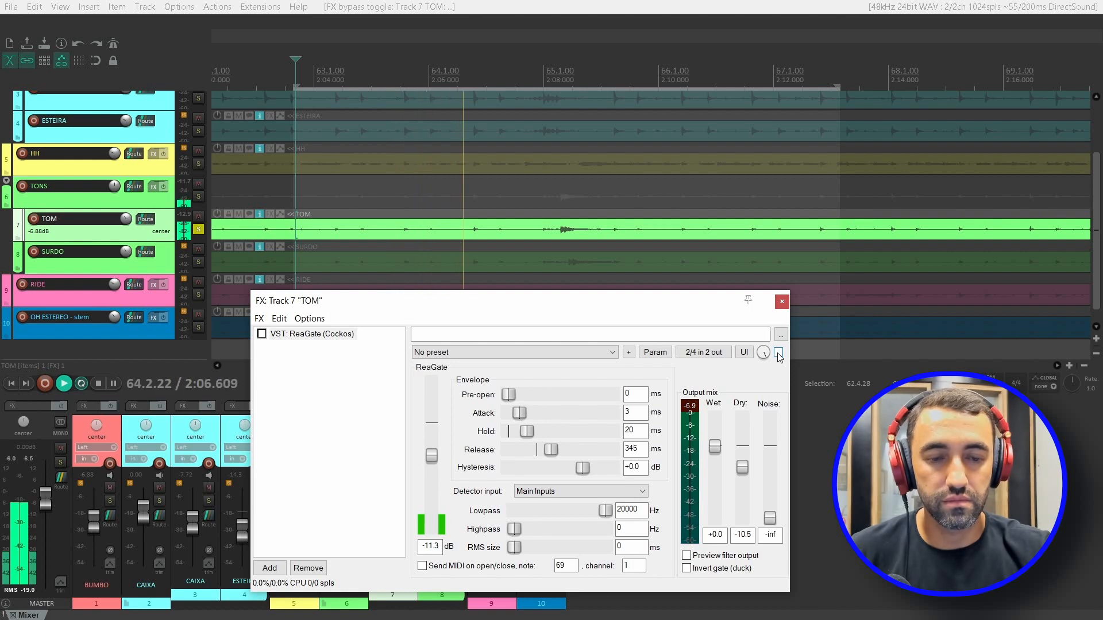
{"action": "left_click", "coordinate": [778, 353]}
{"action": "key", "text": "space"}
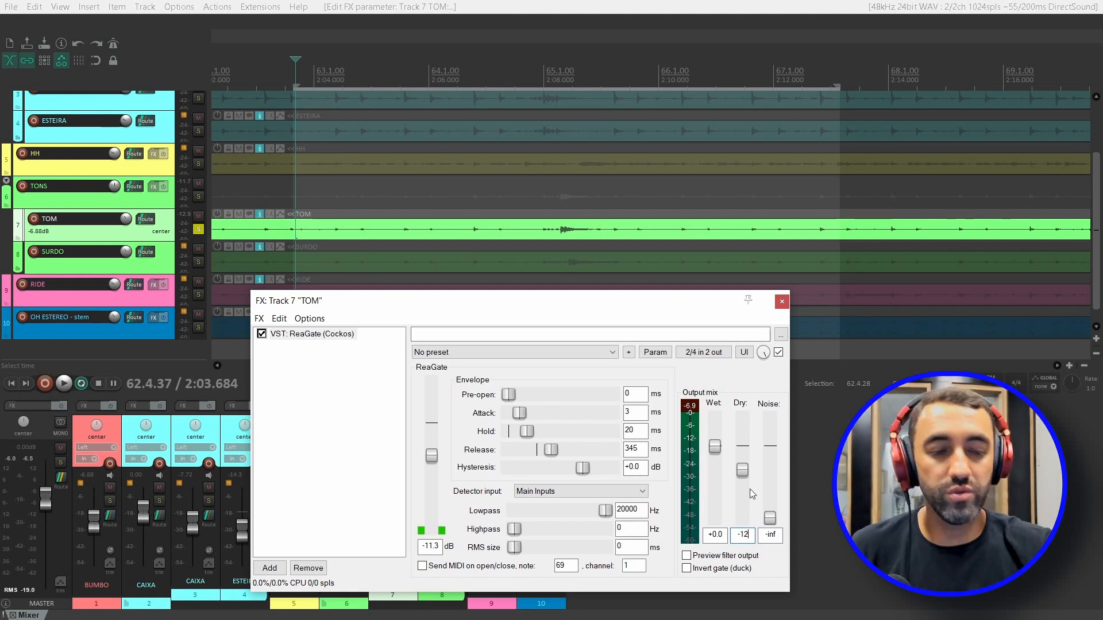
{"action": "left_click", "coordinate": [782, 301]}
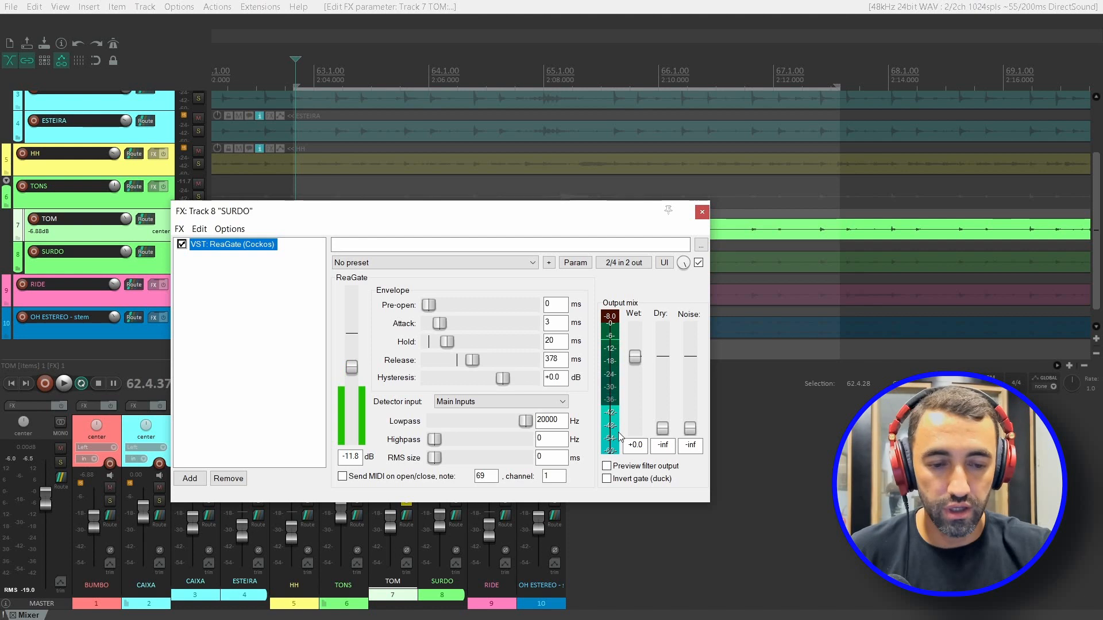
- Set the dry output of SURDO's ReaGate to -12 dB and close the plug-in window
{"action": "double_click", "coordinate": [665, 446]}
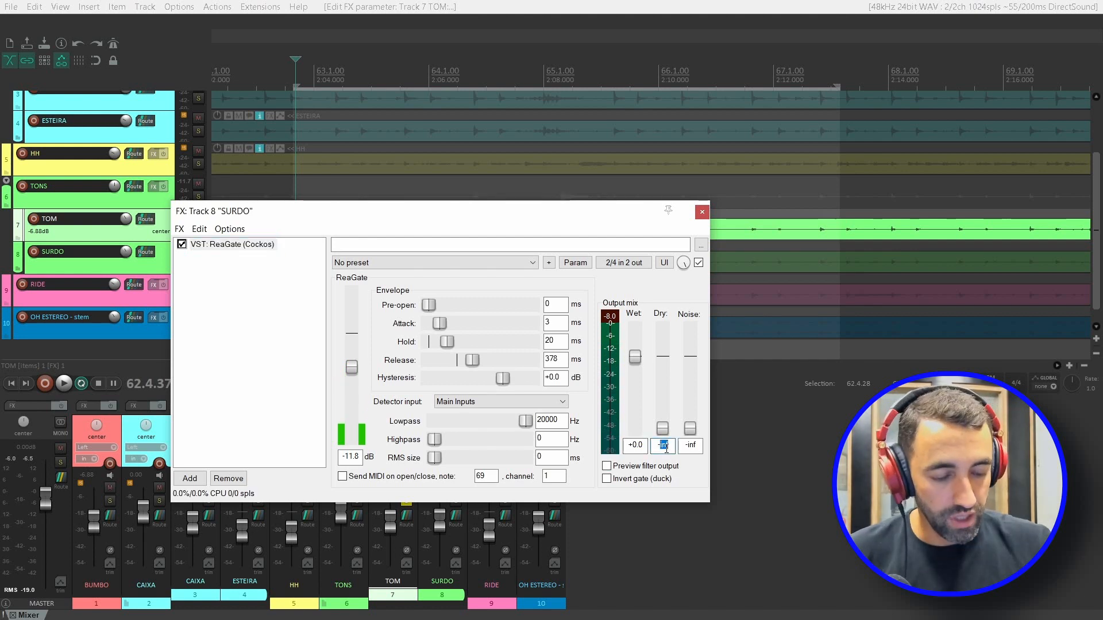
{"action": "type", "text": "18"}
{"action": "key", "text": "BackSpace"}
{"action": "type", "text": "2"}
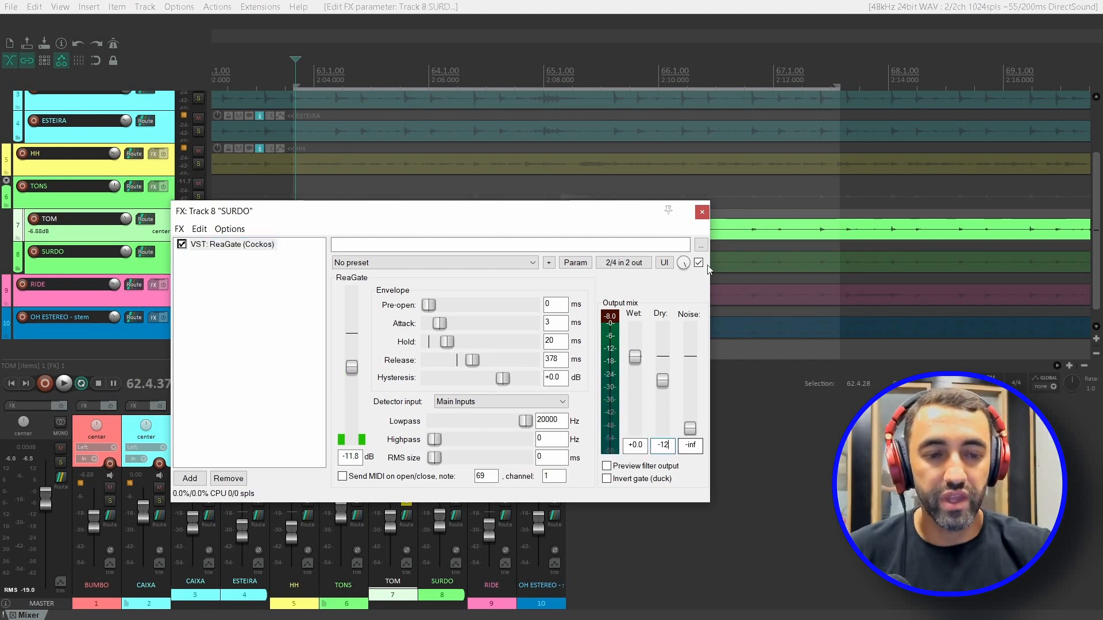
{"action": "left_click", "coordinate": [702, 212]}
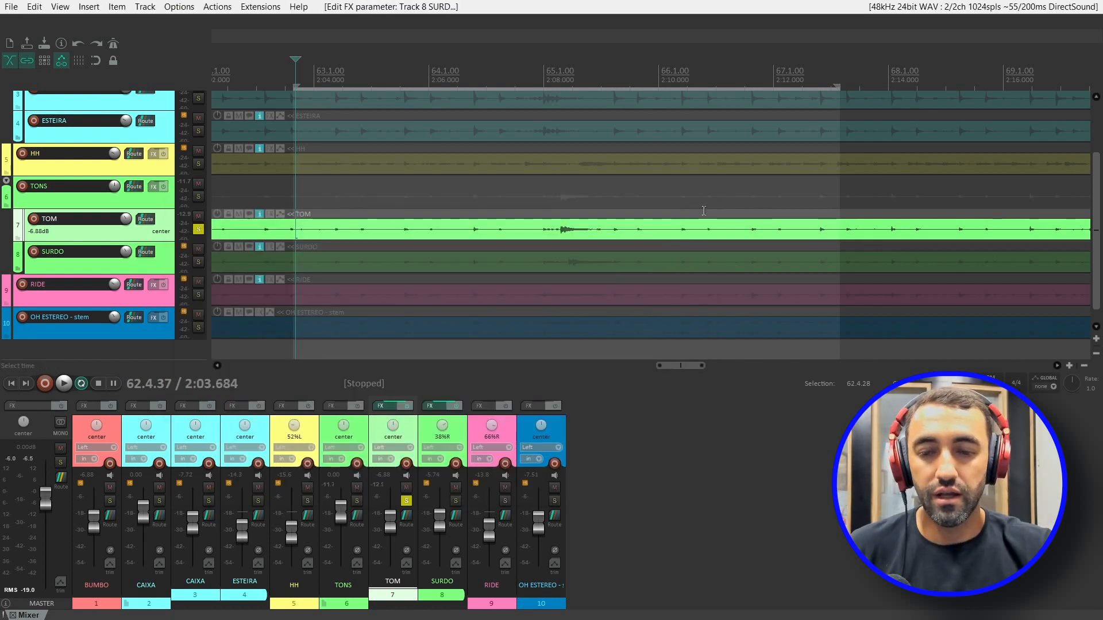
- Solo TONS and OH ESTEREO - stem instead of TOM, and lower the TONS fader to -2.99 dB during playback
{"action": "left_click", "coordinate": [200, 228]}
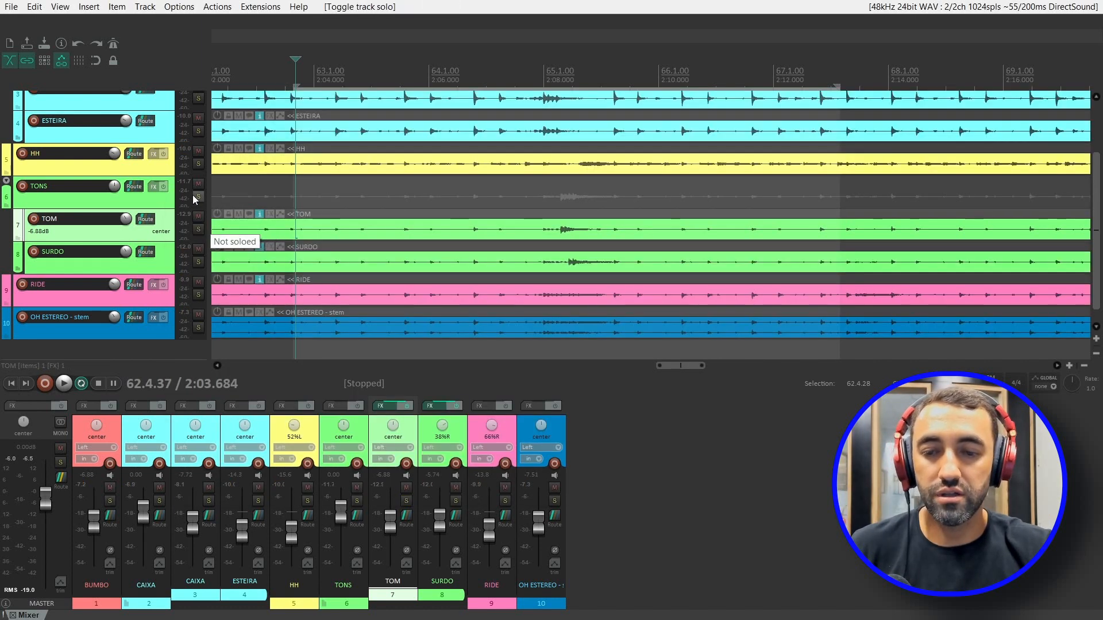
{"action": "left_click", "coordinate": [199, 195]}
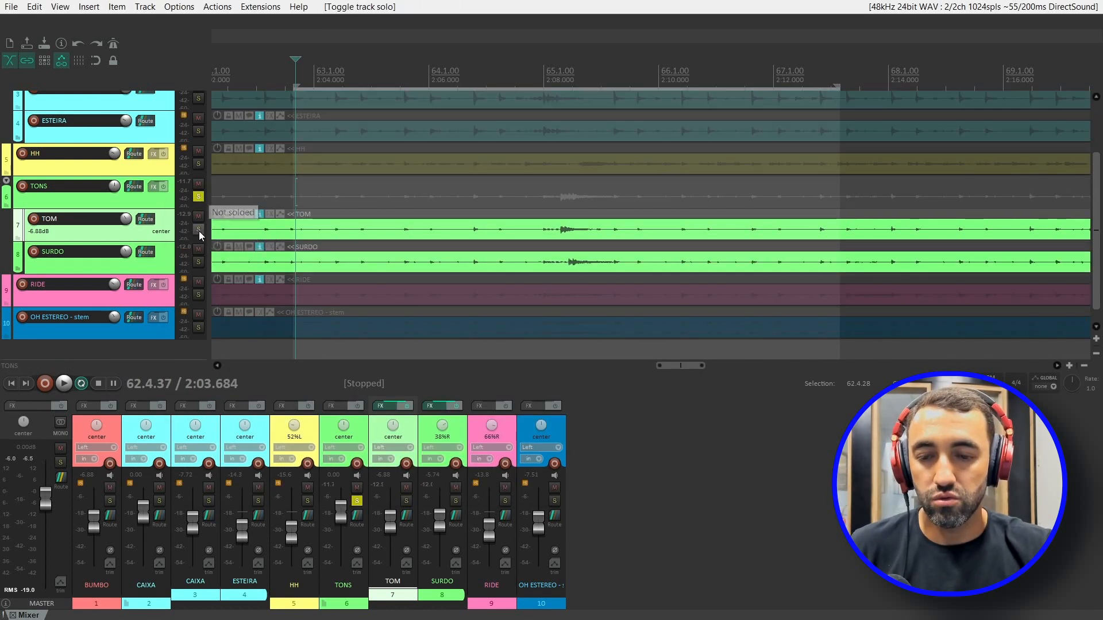
{"action": "left_click", "coordinate": [199, 327]}
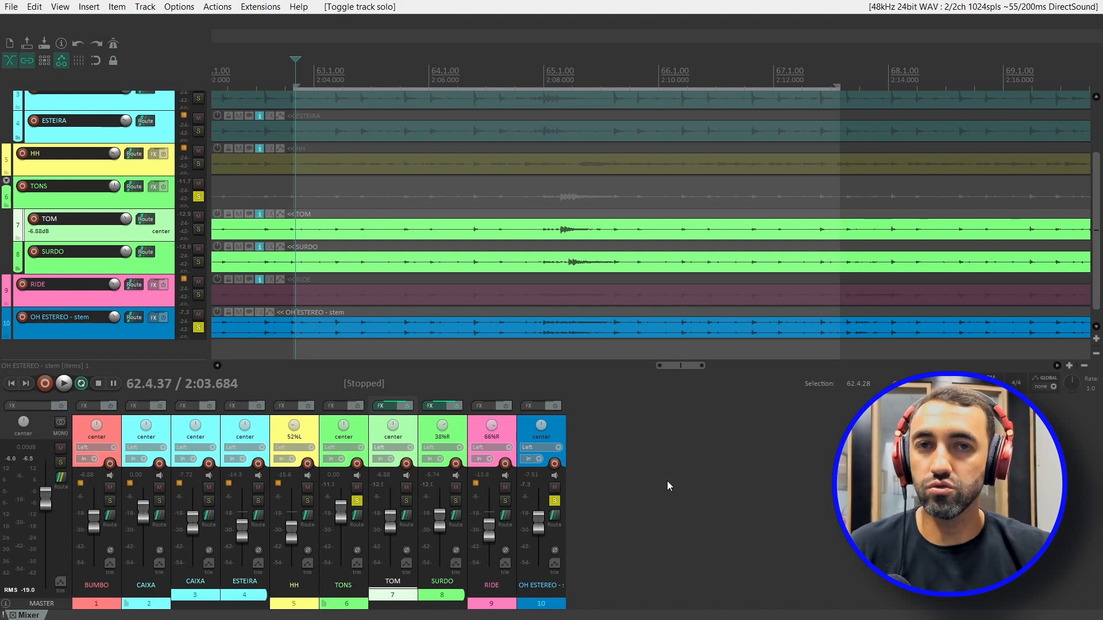
{"action": "key", "text": "space"}
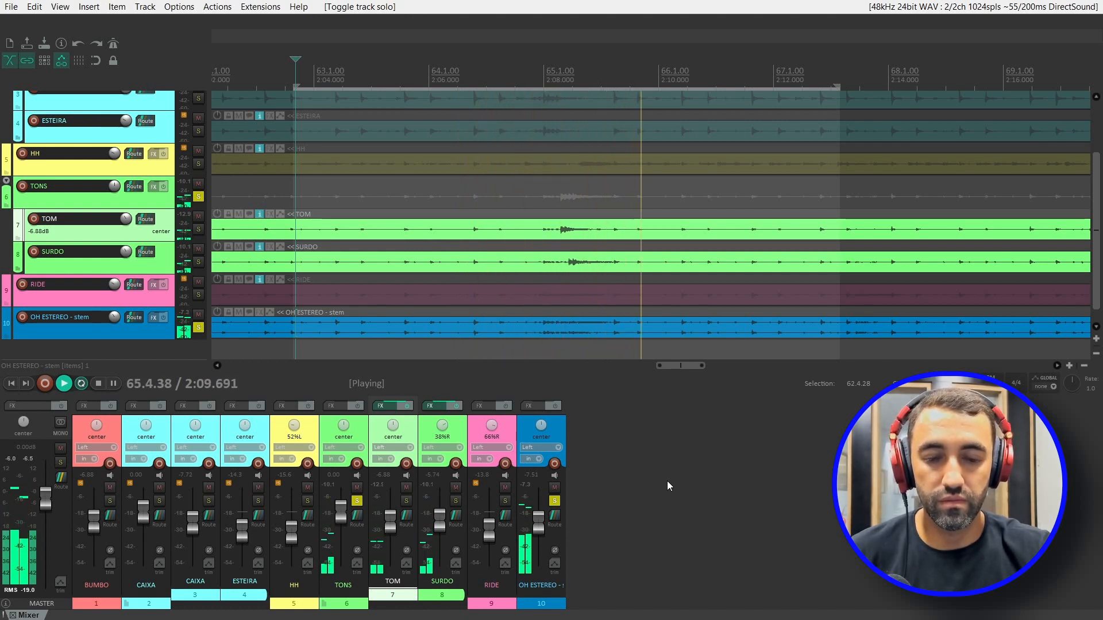
{"action": "left_click_drag", "start_coordinate": [343, 512], "coordinate": [345, 516]}
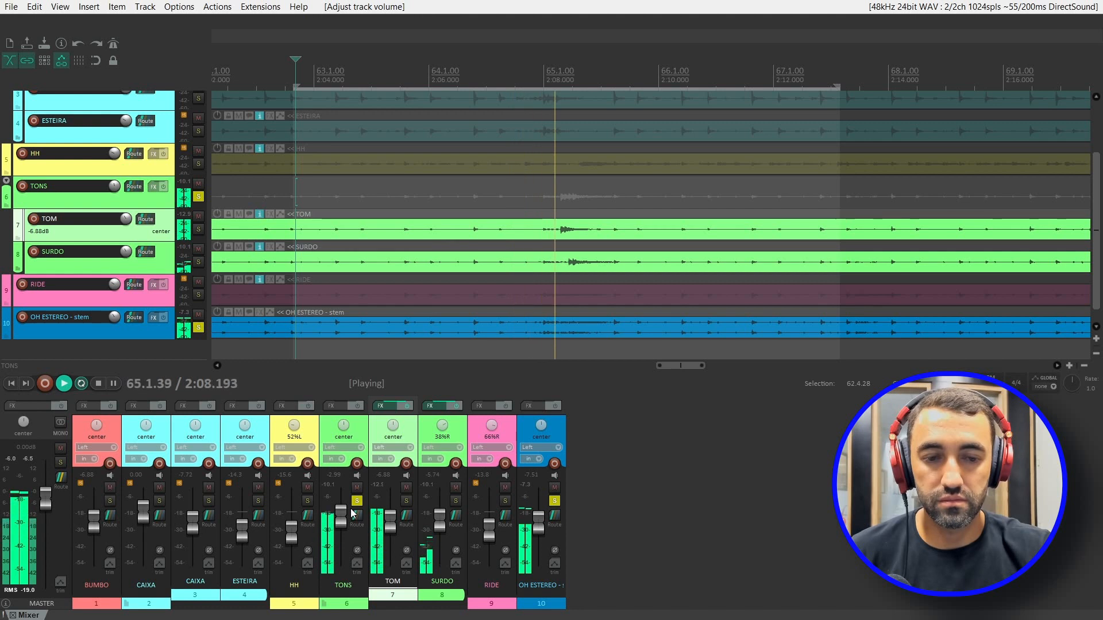
{"action": "key", "text": "space"}
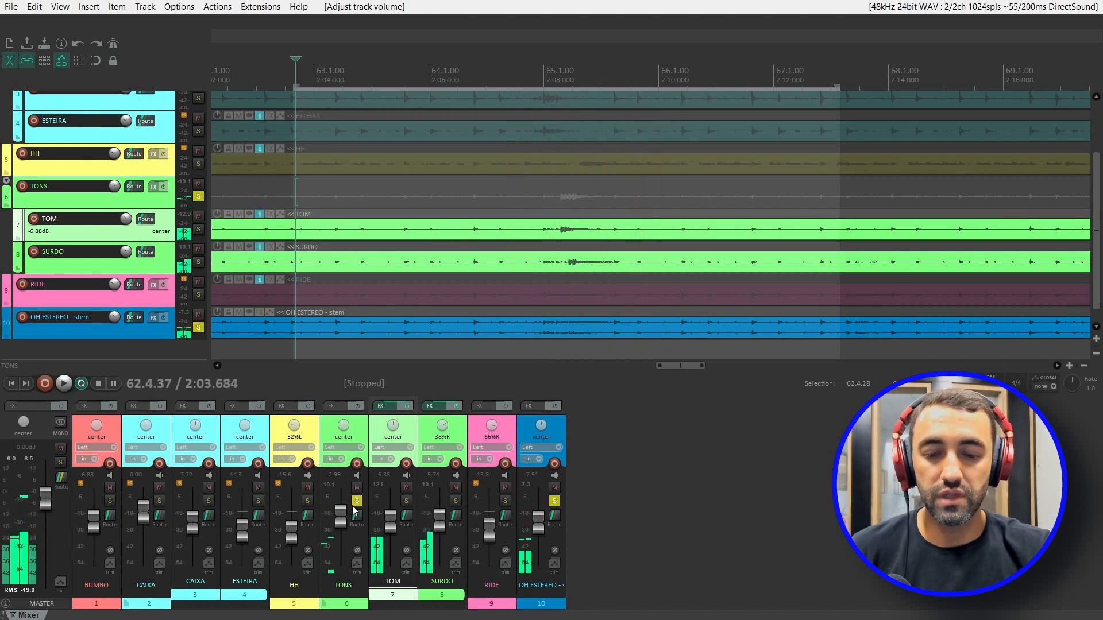
- Clear the solos so all drum tracks are audible, and remove the time selection
{"action": "left_click", "coordinate": [356, 504], "text": "ctrl+alt"}
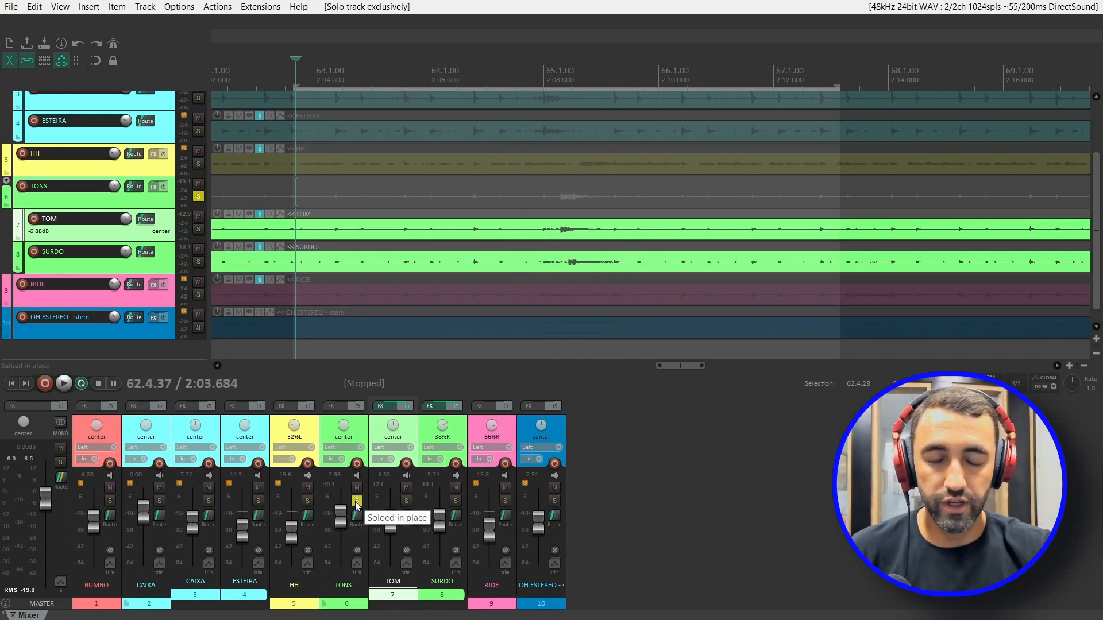
{"action": "left_click", "coordinate": [356, 503]}
{"action": "scroll", "coordinate": [153, 302], "scroll_direction": "down", "scroll_amount": 1}
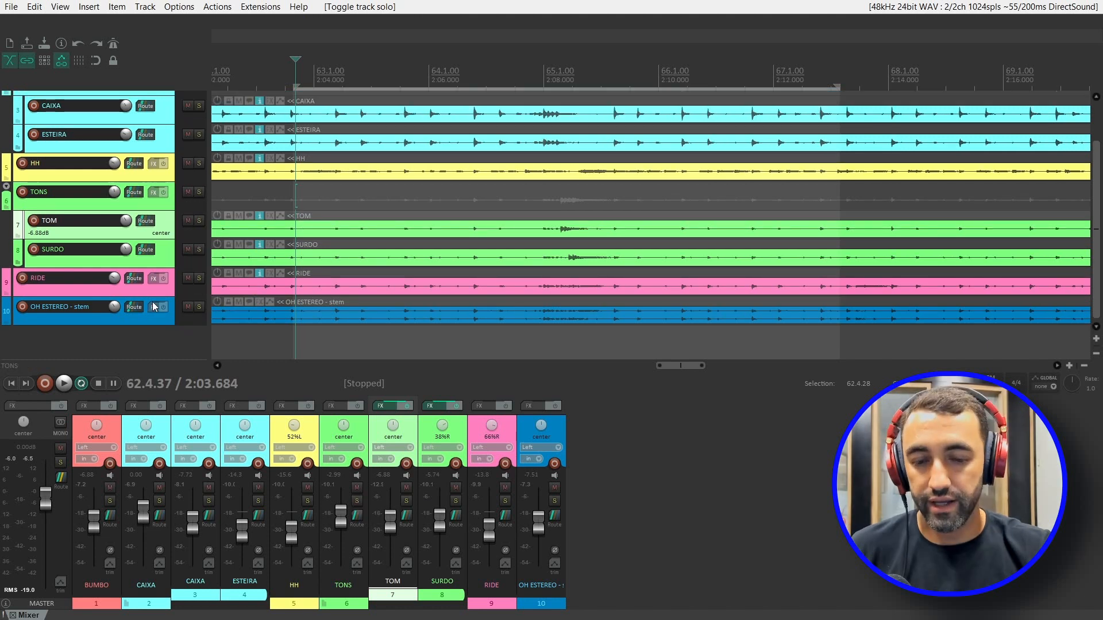
{"action": "scroll", "coordinate": [153, 302], "scroll_direction": "down", "scroll_amount": 4}
{"action": "scroll", "coordinate": [153, 302], "scroll_direction": "up", "scroll_amount": 2}
{"action": "key", "text": "Escape"}
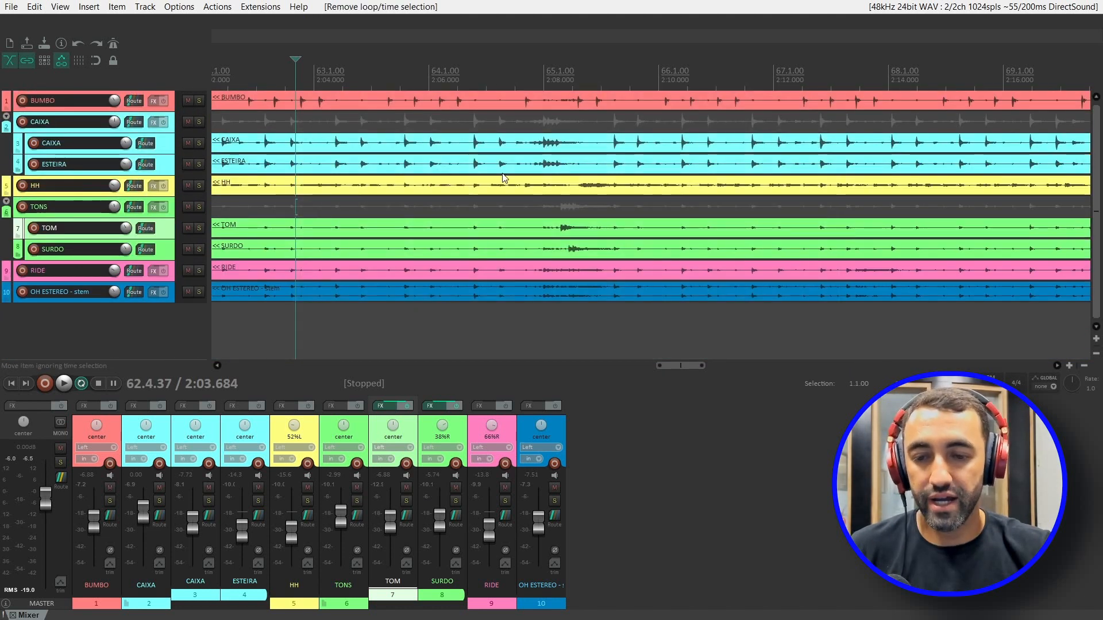
- Make a time selection from about bar 45.2 to bar 80 and place the edit cursor at its start
{"action": "scroll", "coordinate": [523, 163], "scroll_direction": "down", "scroll_amount": 2}
{"action": "scroll", "coordinate": [524, 166], "scroll_direction": "down", "scroll_amount": 3}
{"action": "left_click_drag", "start_coordinate": [391, 167], "coordinate": [914, 230]}
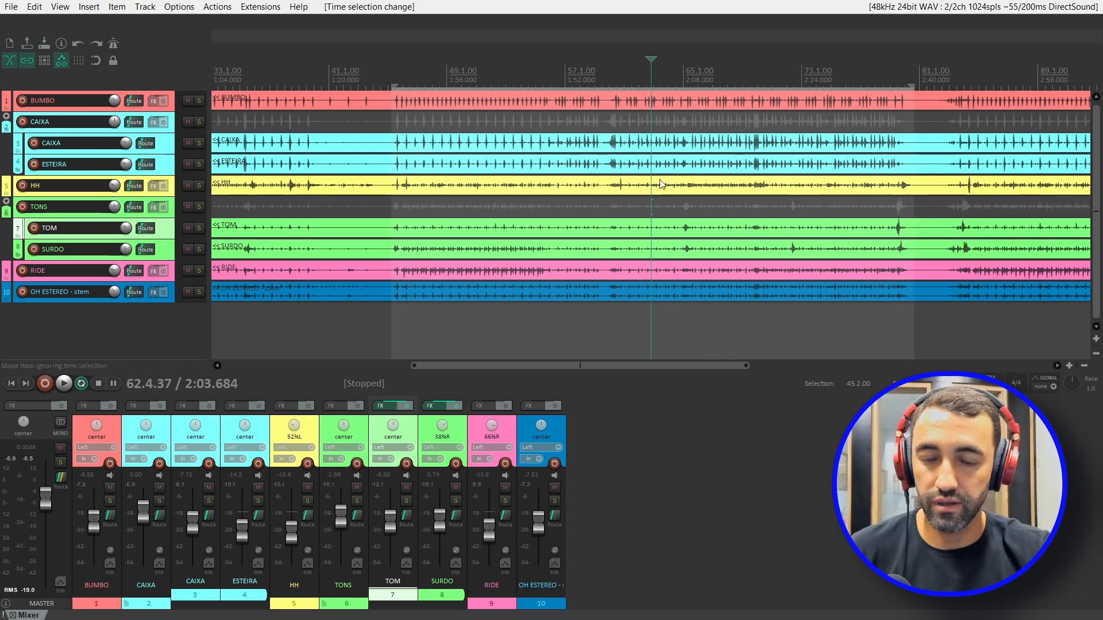
{"action": "left_click", "coordinate": [394, 70]}
{"action": "left_click", "coordinate": [722, 68]}
{"action": "scroll", "coordinate": [712, 143], "scroll_direction": "up", "scroll_amount": 1}
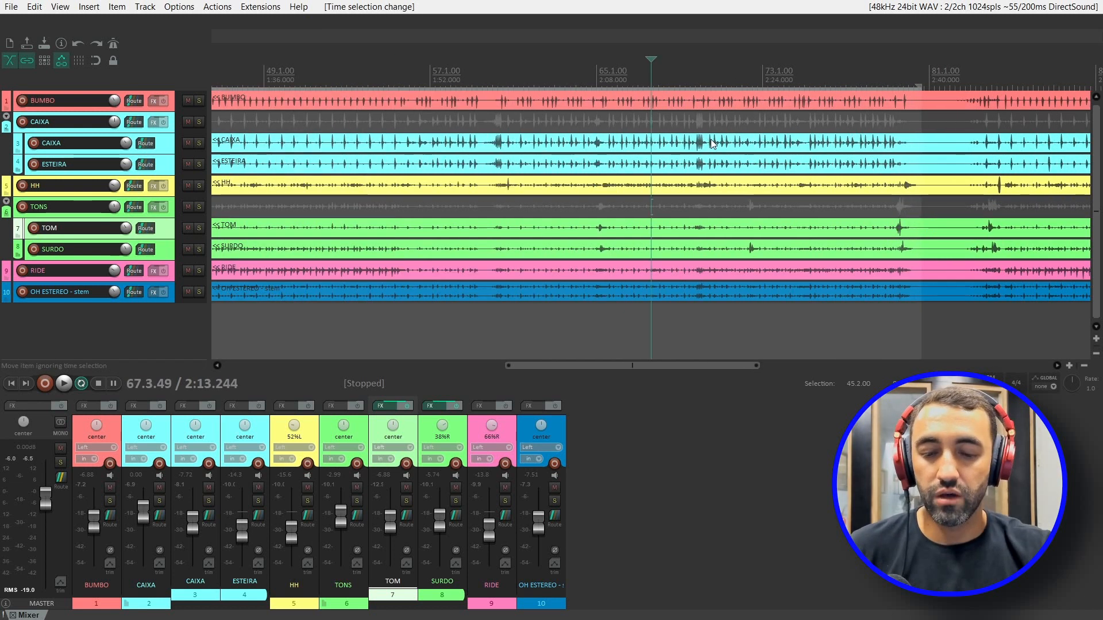
{"action": "scroll", "coordinate": [711, 139], "scroll_direction": "down", "scroll_amount": 1}
{"action": "left_click", "coordinate": [322, 74]}
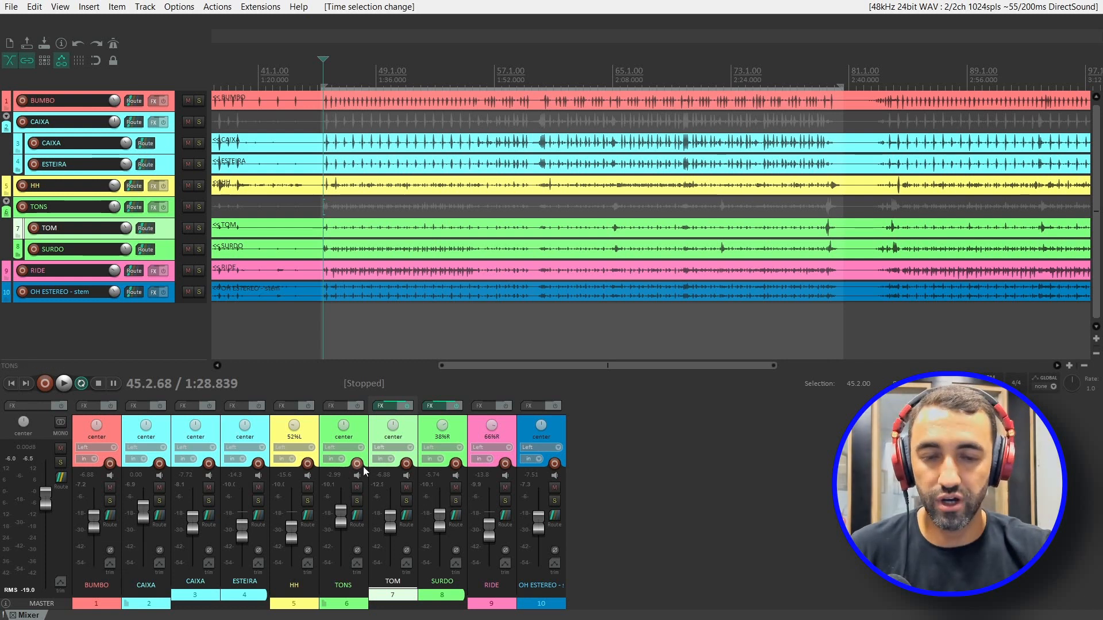
- Raise the BUMBO fader to -5.33 dB during playback, and compare the full mix with TOM and SURDO effects bypassed and enabled, leaving them enabled
{"action": "key", "text": "space"}
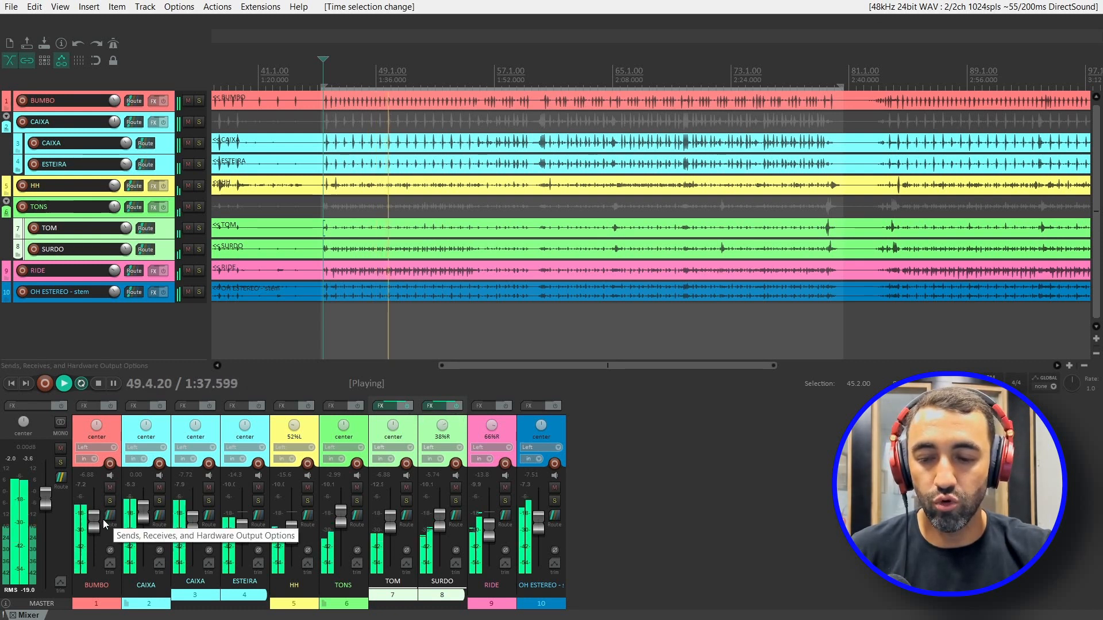
{"action": "left_click_drag", "start_coordinate": [93, 524], "coordinate": [94, 517]}
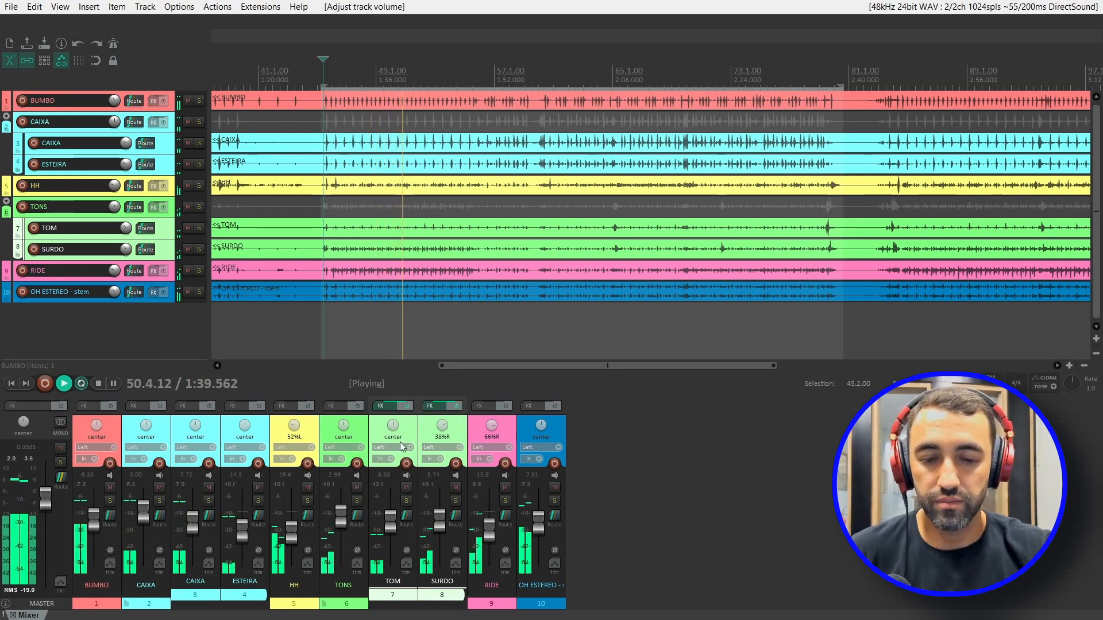
{"action": "left_click", "coordinate": [405, 408]}
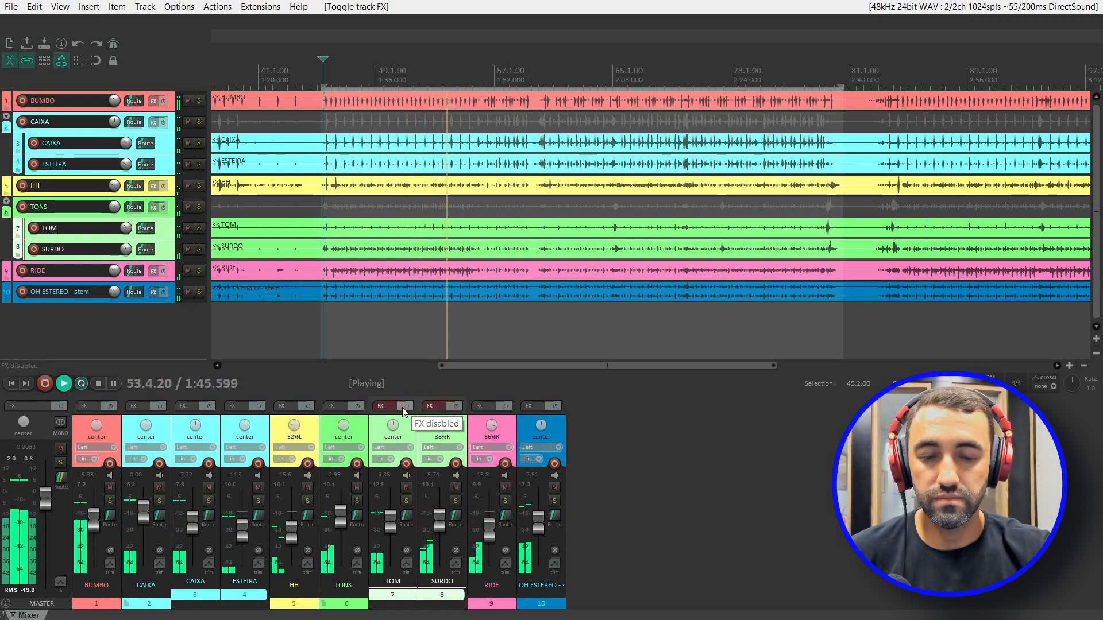
{"action": "left_click", "coordinate": [405, 407]}
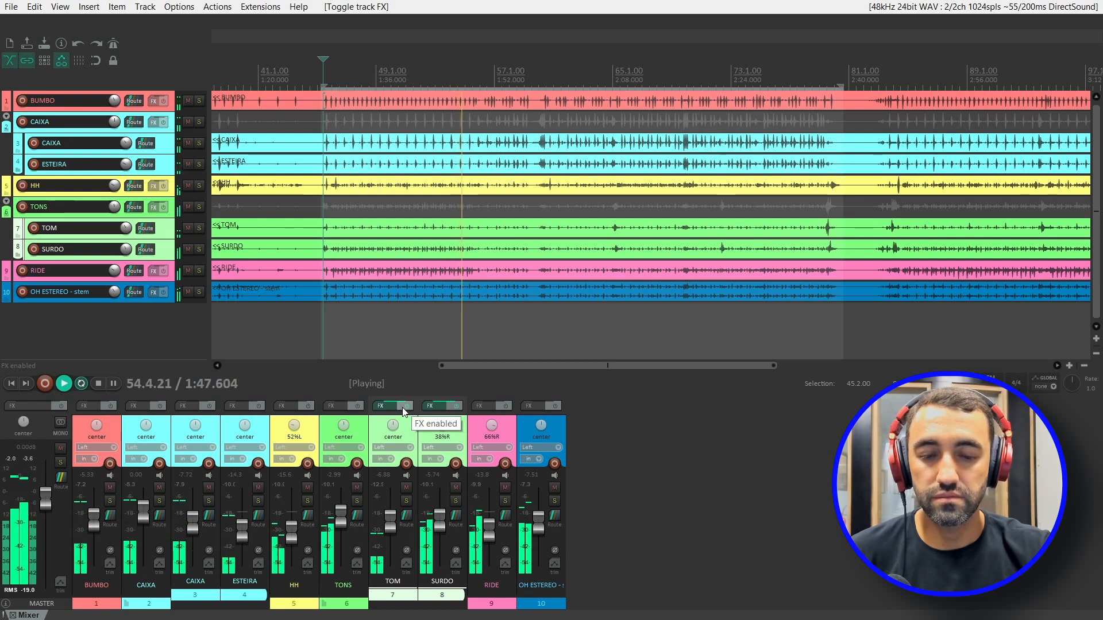
{"action": "key", "text": "space"}
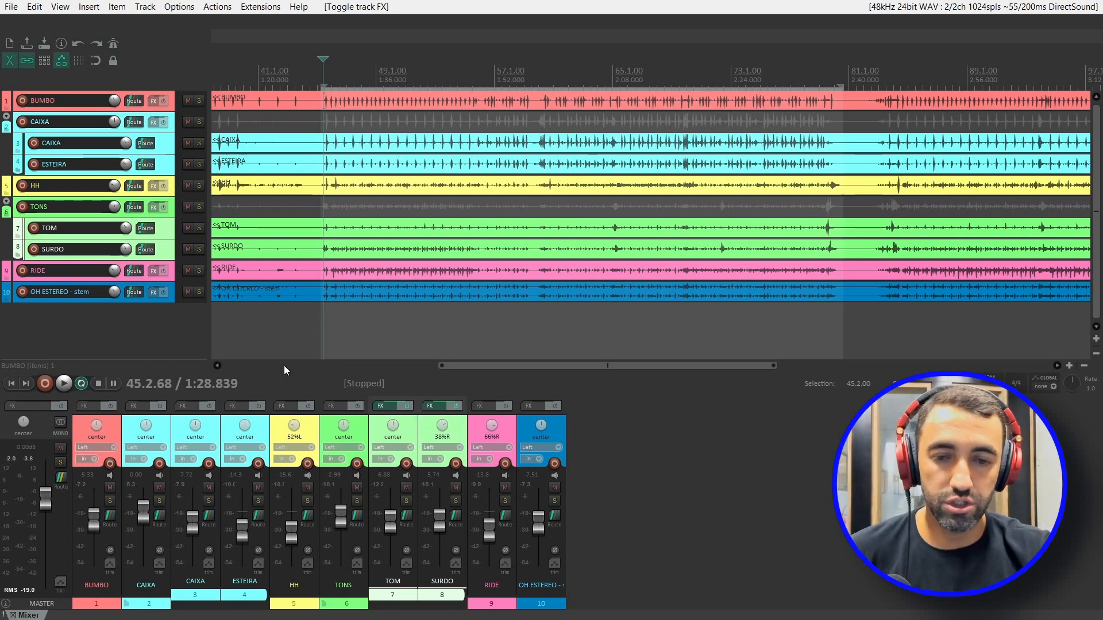
{"action": "key", "text": "space"}
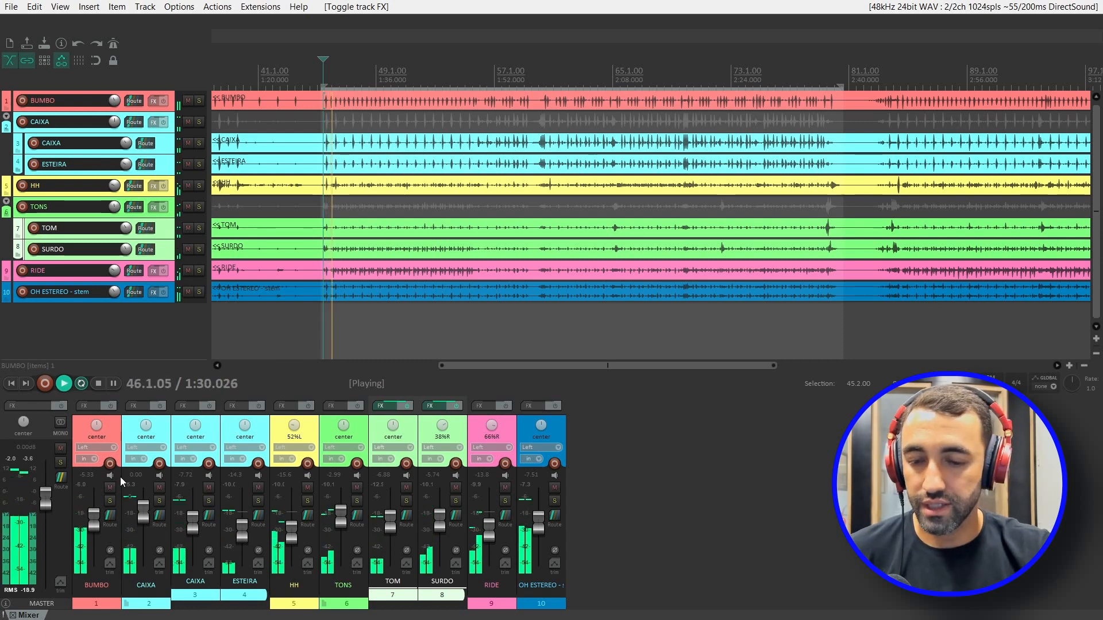
- Add the ReaComp compressor to the BUMBO track, move its window clear of the tracks, and stop playback
{"action": "left_click", "coordinate": [95, 408]}
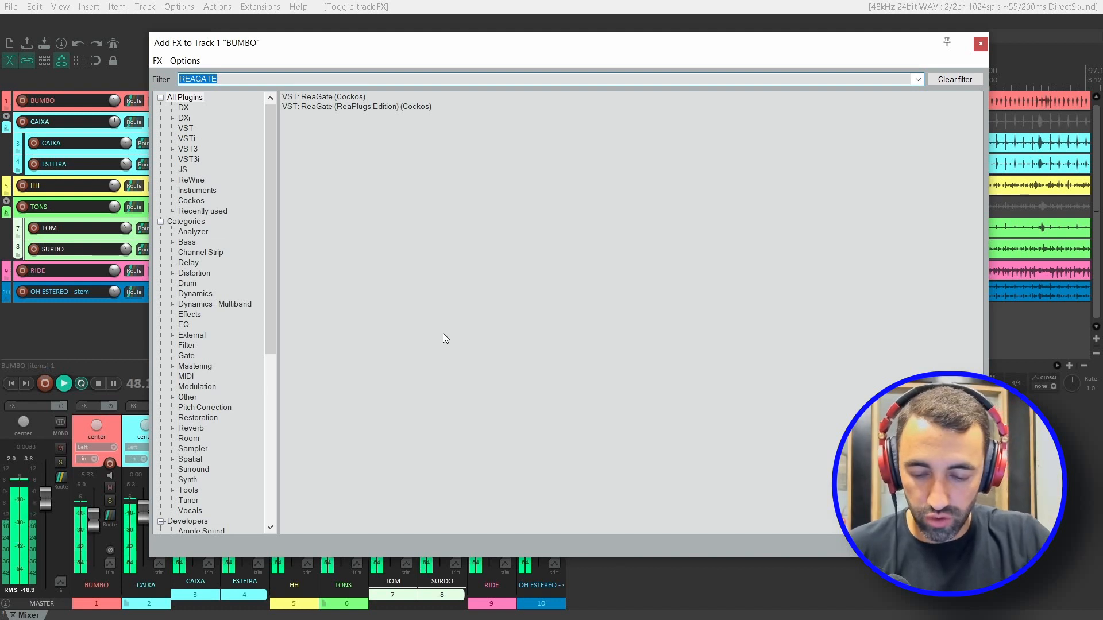
{"action": "type", "text": "REACOMP"}
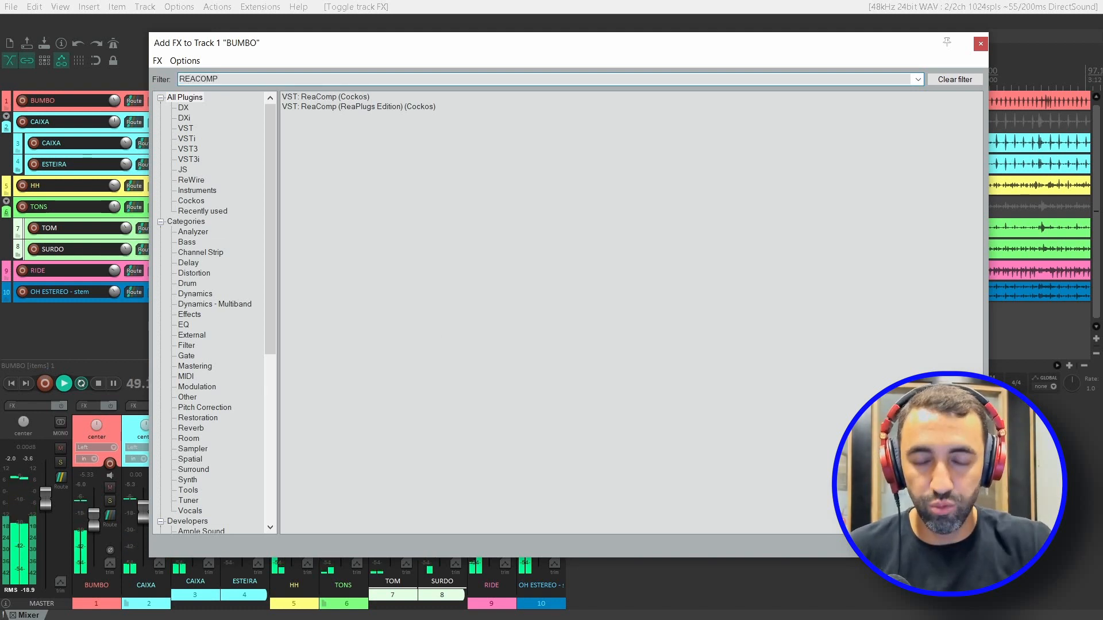
{"action": "double_click", "coordinate": [327, 98]}
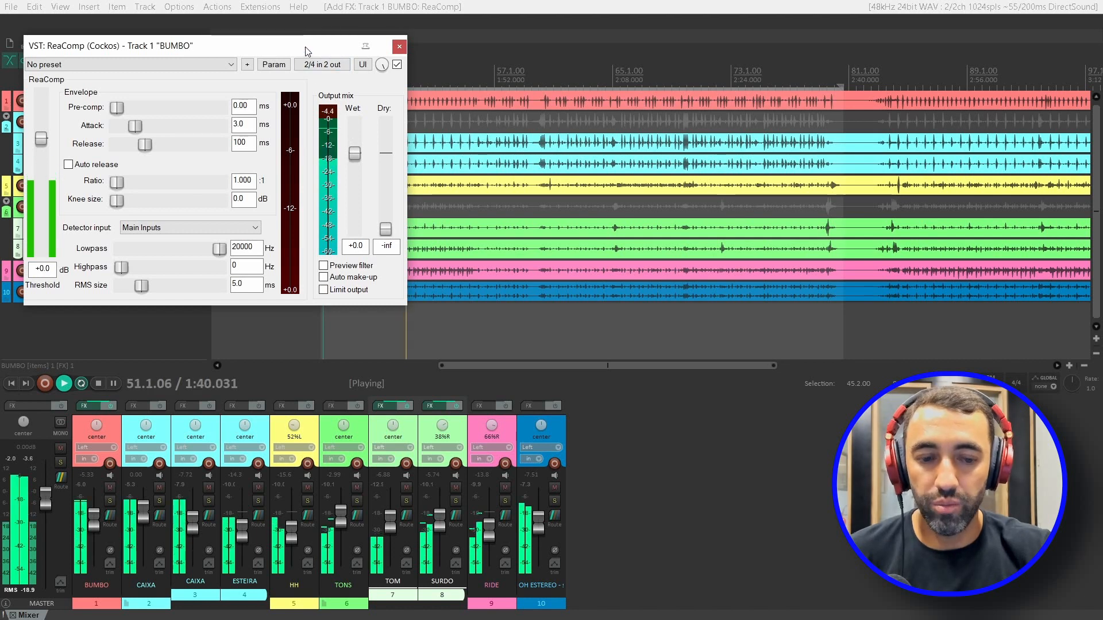
{"action": "left_click_drag", "start_coordinate": [306, 47], "coordinate": [599, 319]}
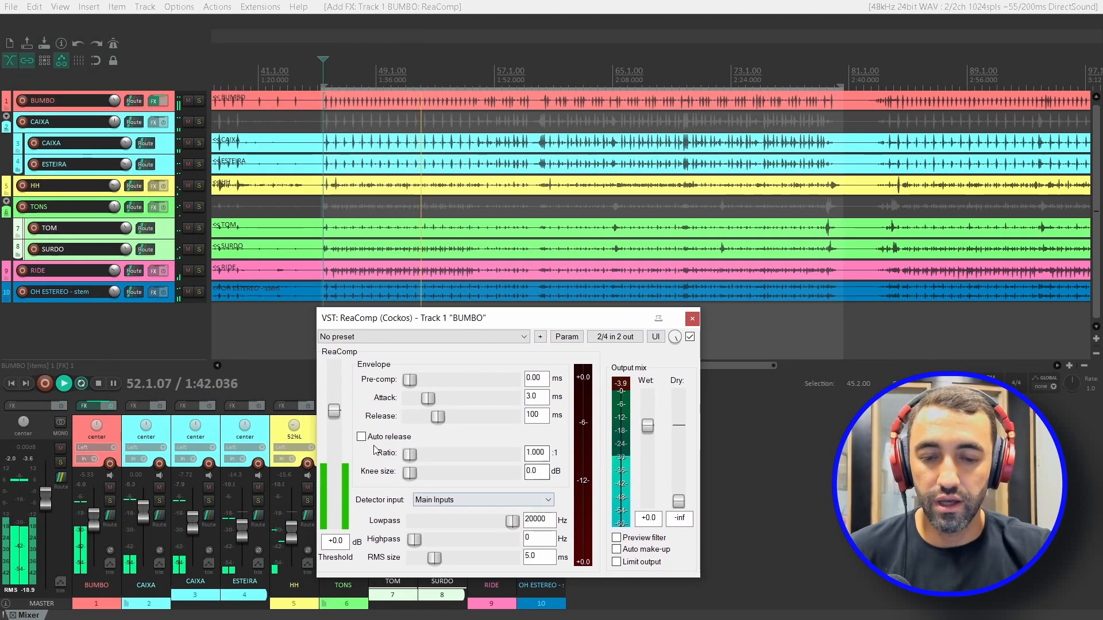
{"action": "key", "text": "space"}
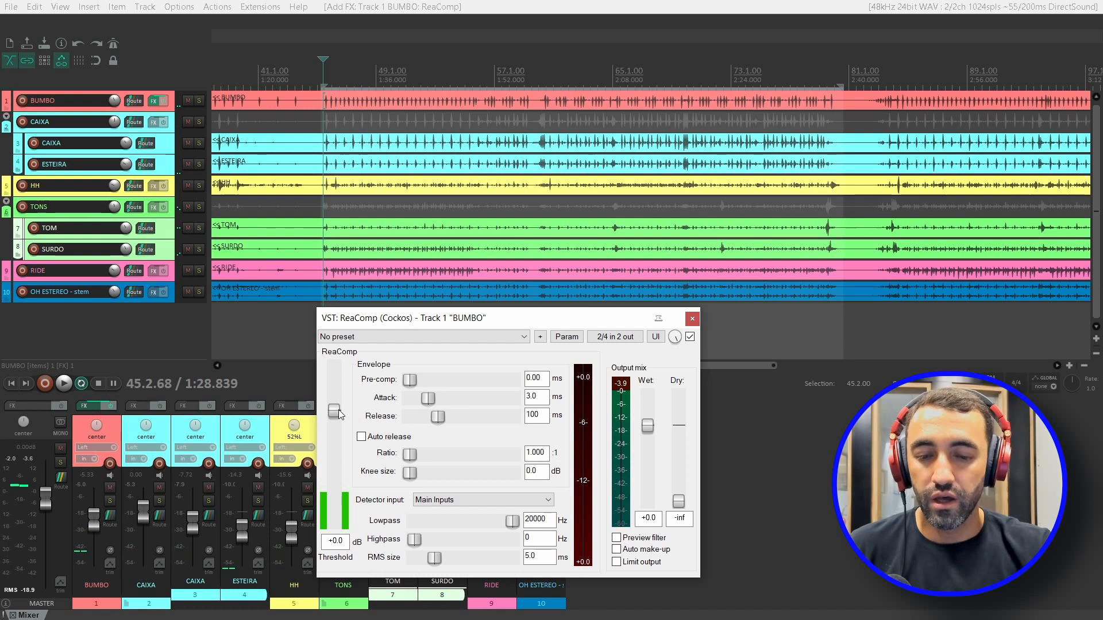
- Set BUMBO's ReaComp ratio to 4:1 and attack to 15 ms, and lower the threshold to -14.8 dB during playback
{"action": "left_click_drag", "start_coordinate": [339, 413], "coordinate": [339, 459]}
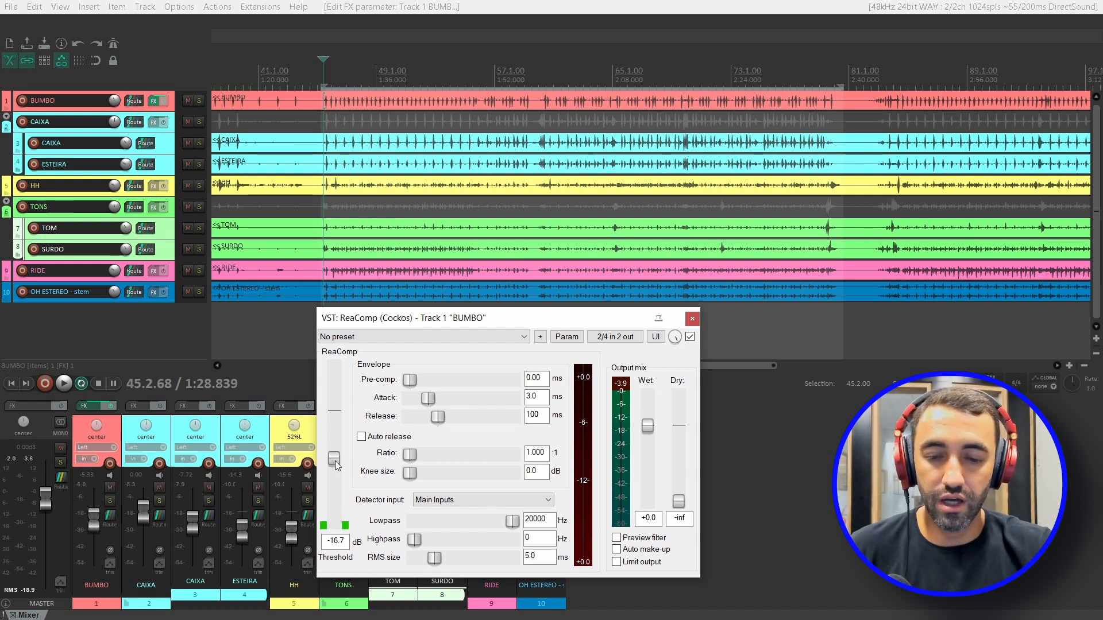
{"action": "left_click_drag", "start_coordinate": [336, 461], "coordinate": [331, 432]}
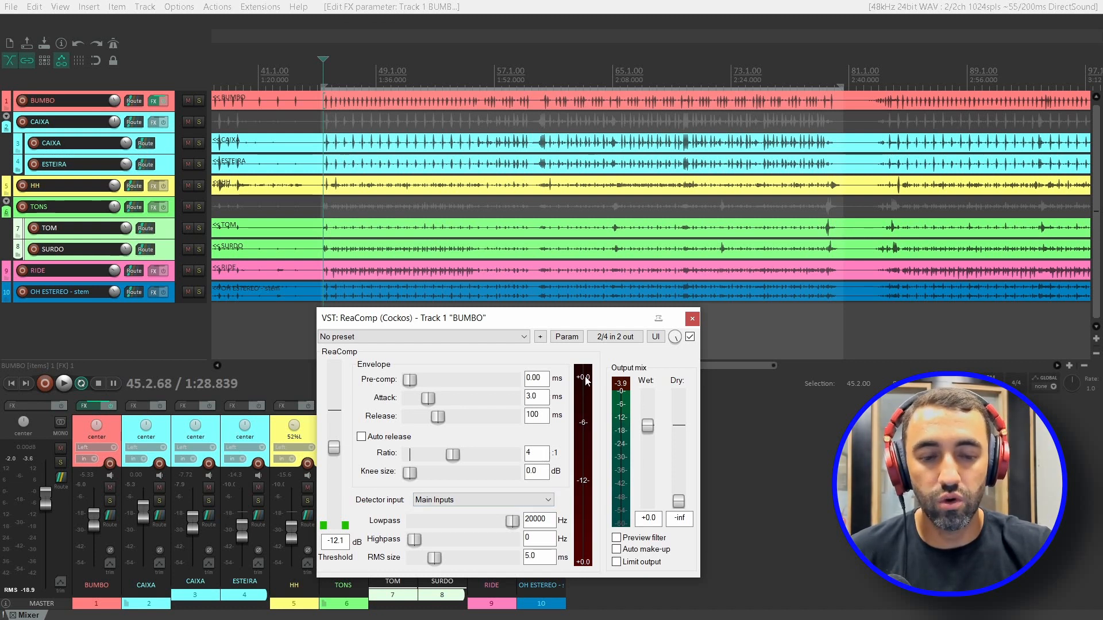
{"action": "key", "text": "space"}
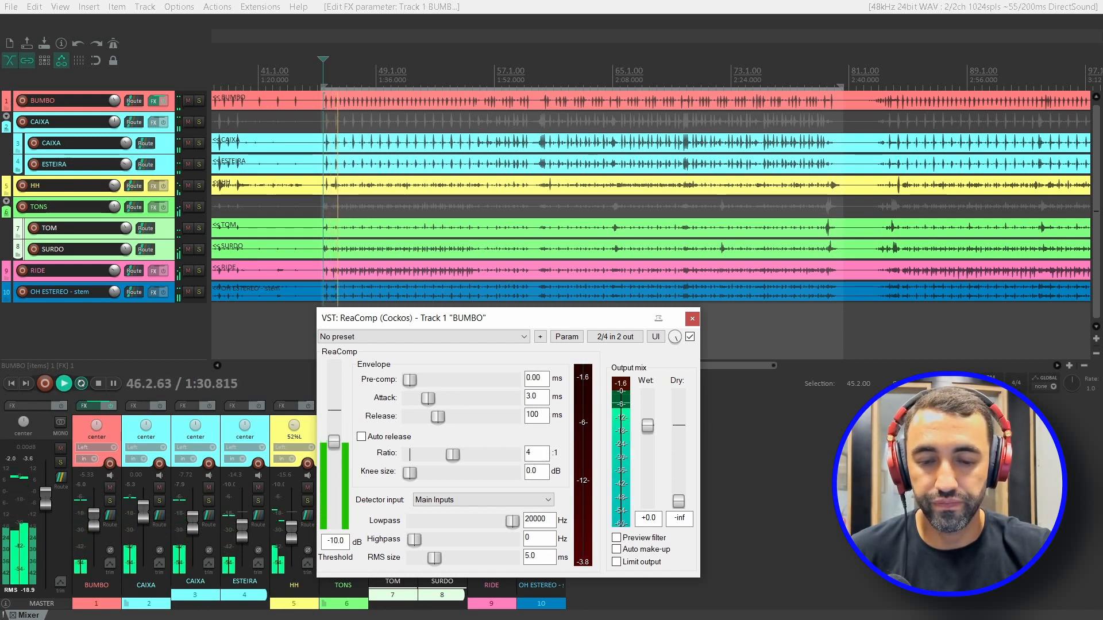
{"action": "left_click_drag", "start_coordinate": [341, 450], "coordinate": [338, 455]}
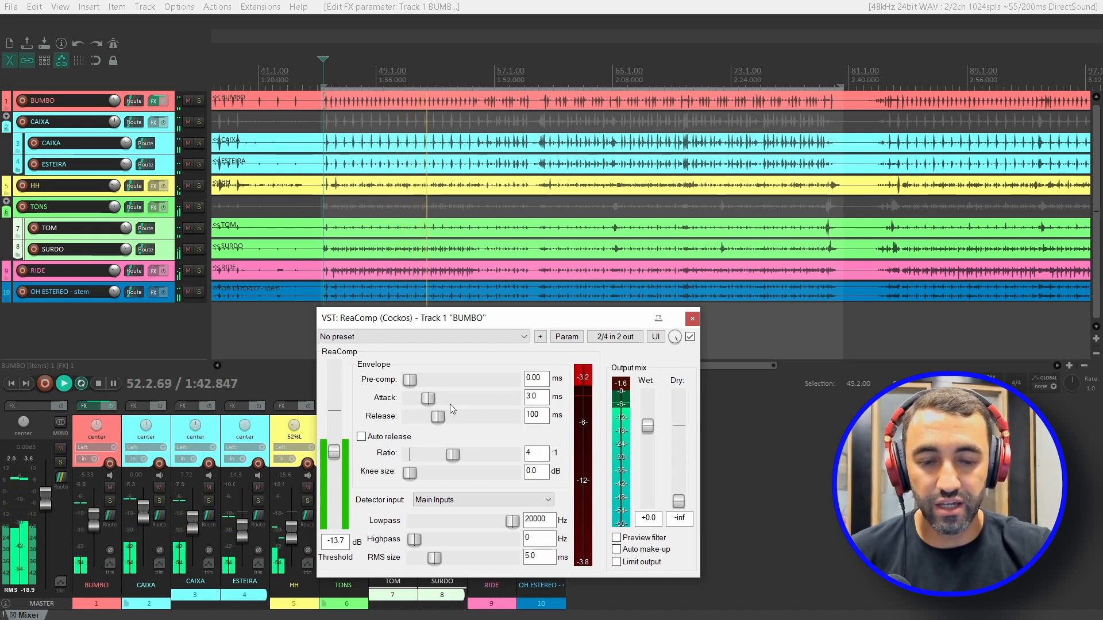
{"action": "double_click", "coordinate": [536, 397]}
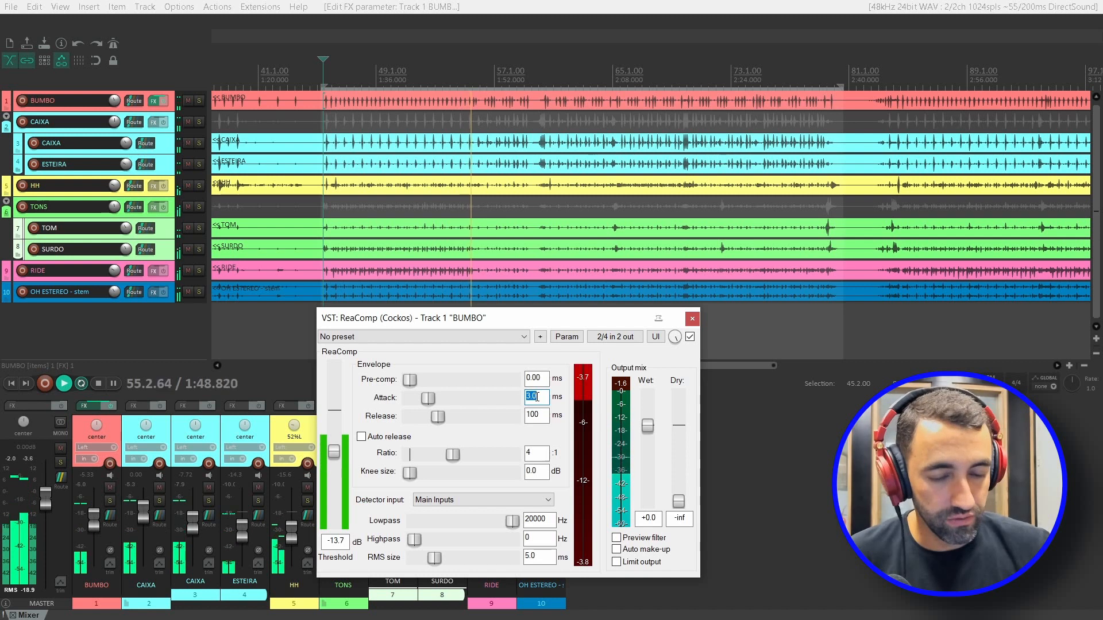
{"action": "type", "text": "15"}
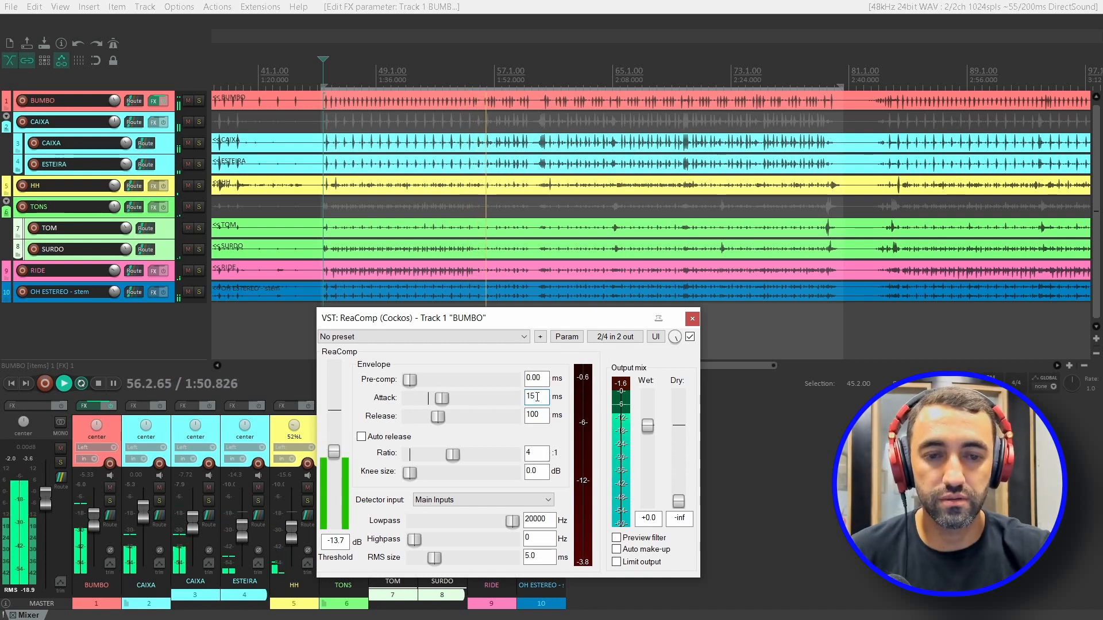
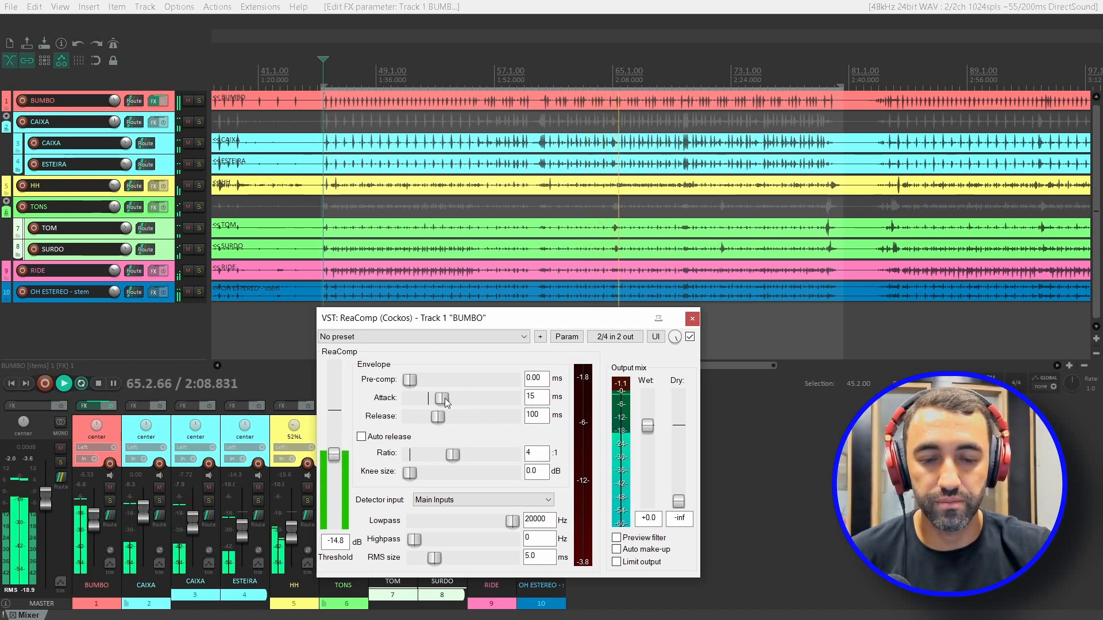
- Audition the BUMBO compressor with a 0 ms attack, and restore the attack to 15 ms
{"action": "left_click_drag", "start_coordinate": [445, 398], "coordinate": [379, 402]}
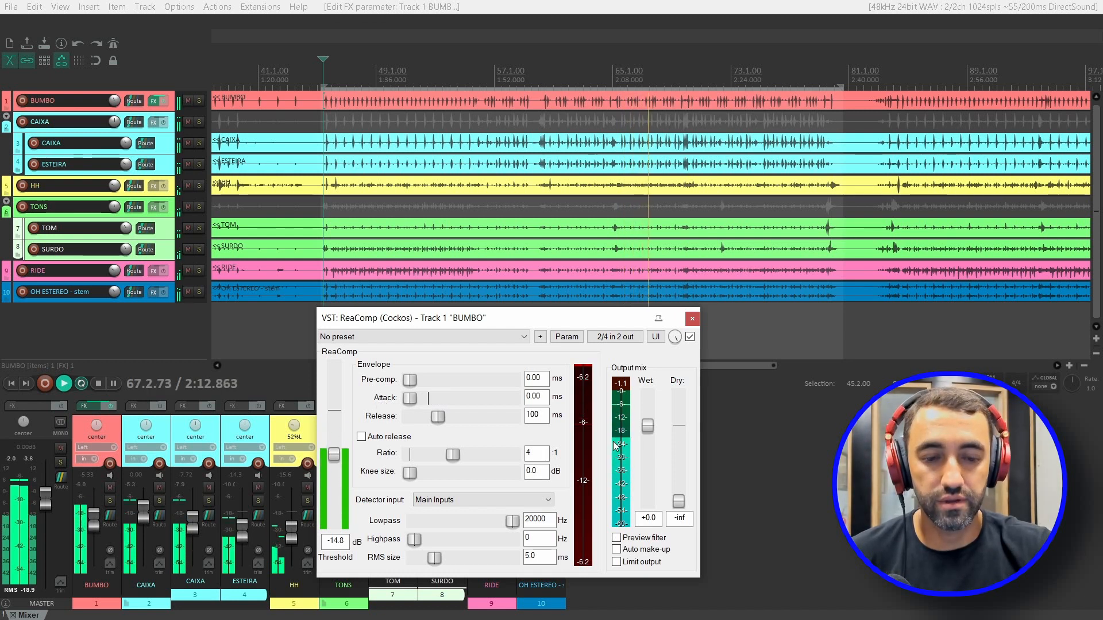
{"action": "double_click", "coordinate": [544, 397]}
{"action": "type", "text": "15"}
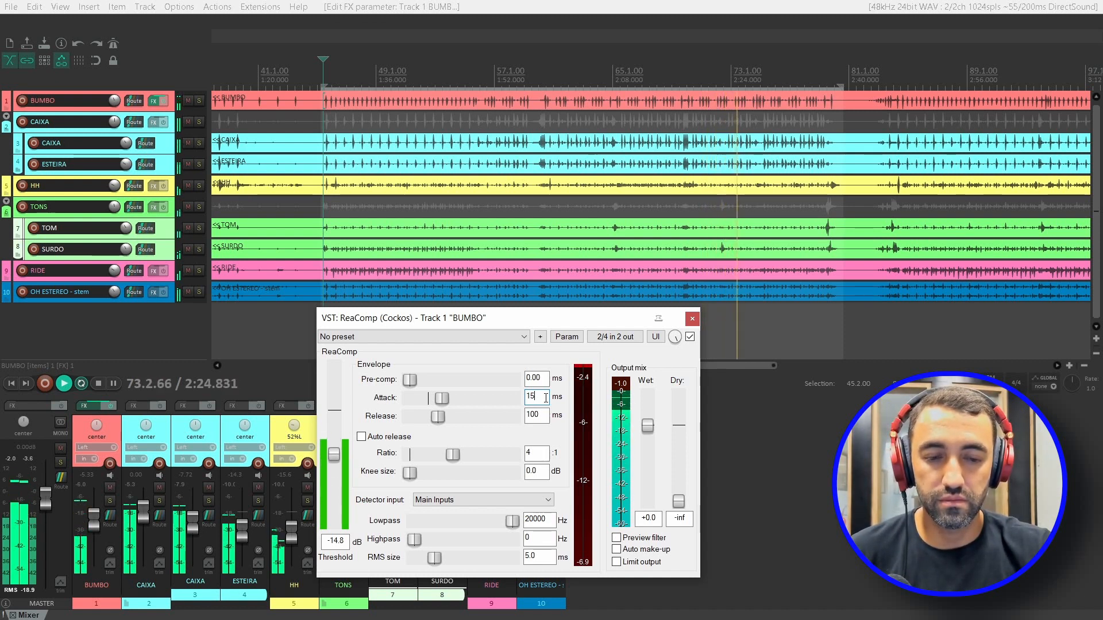
- Close ReaComp, stop playback, and add ReaEQ after it on the BUMBO track, keeping only the ReaEQ window open
{"action": "left_click", "coordinate": [692, 319]}
{"action": "key", "text": "space"}
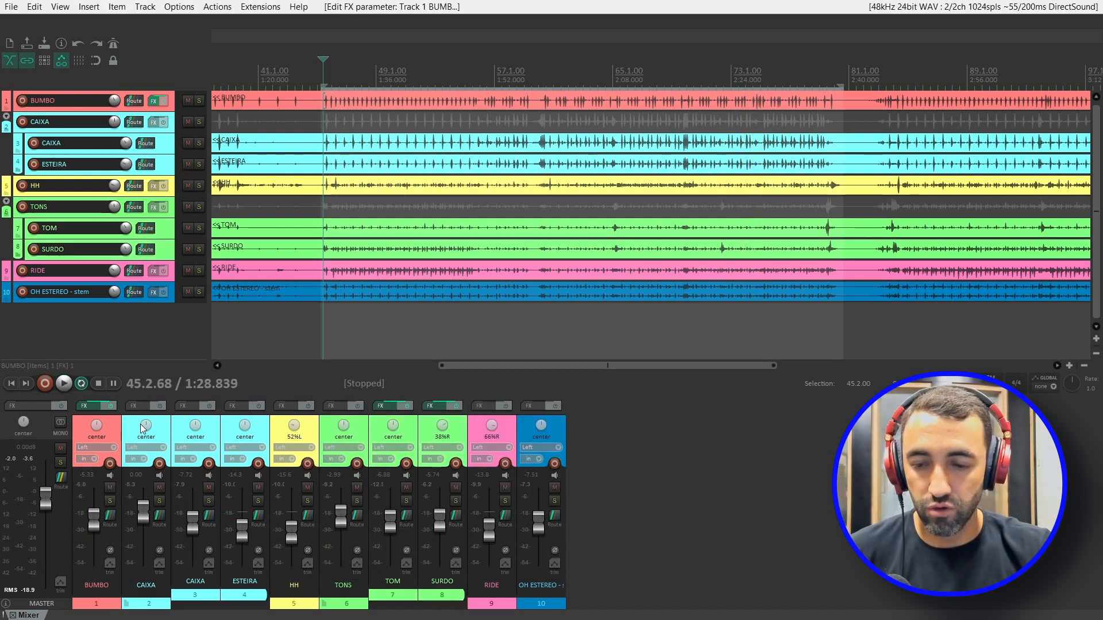
{"action": "left_click", "coordinate": [95, 405]}
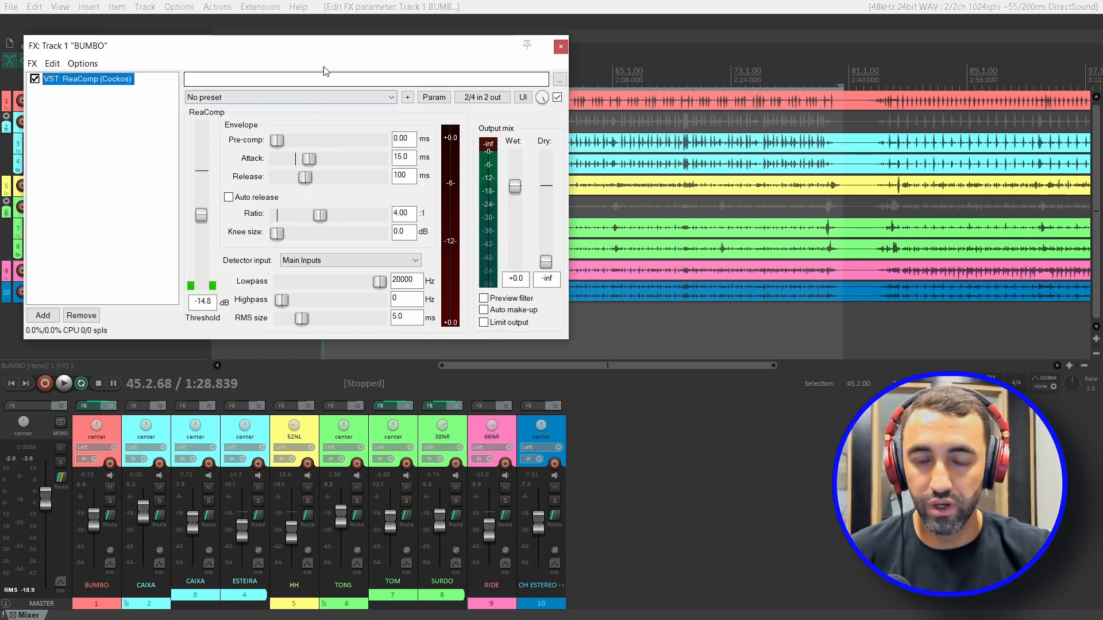
{"action": "left_click_drag", "start_coordinate": [325, 46], "coordinate": [552, 237]}
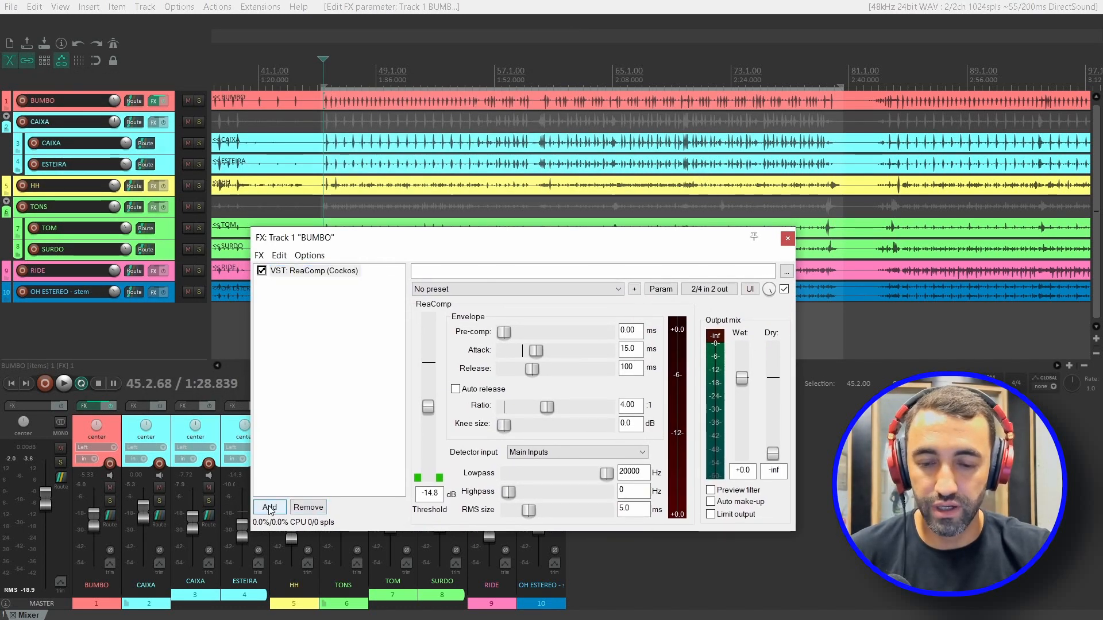
{"action": "left_click", "coordinate": [270, 508]}
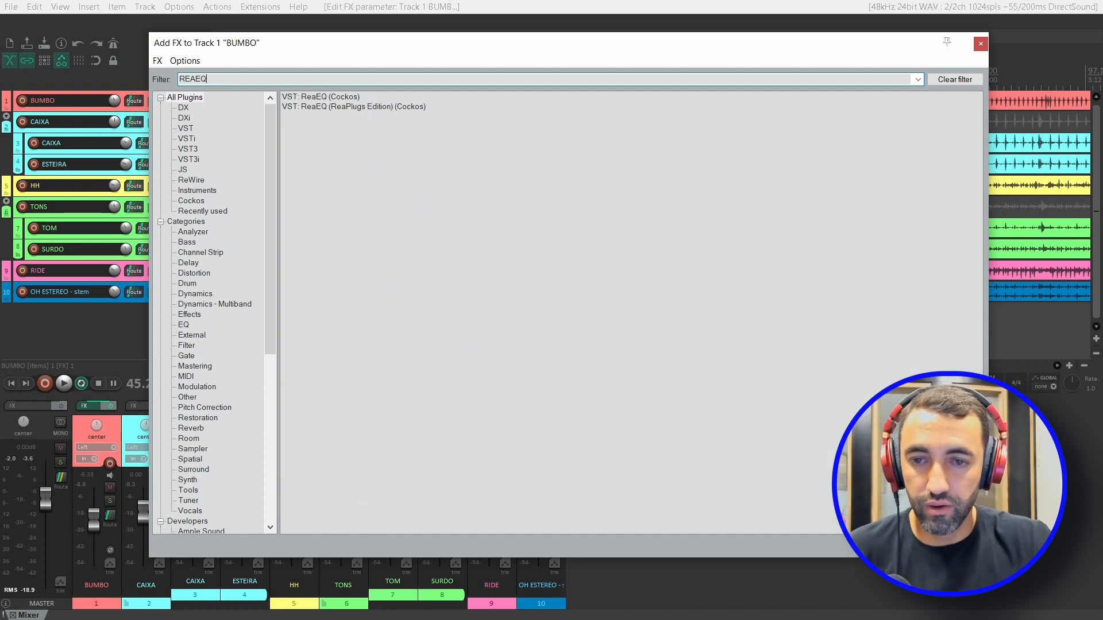
{"action": "double_click", "coordinate": [352, 101]}
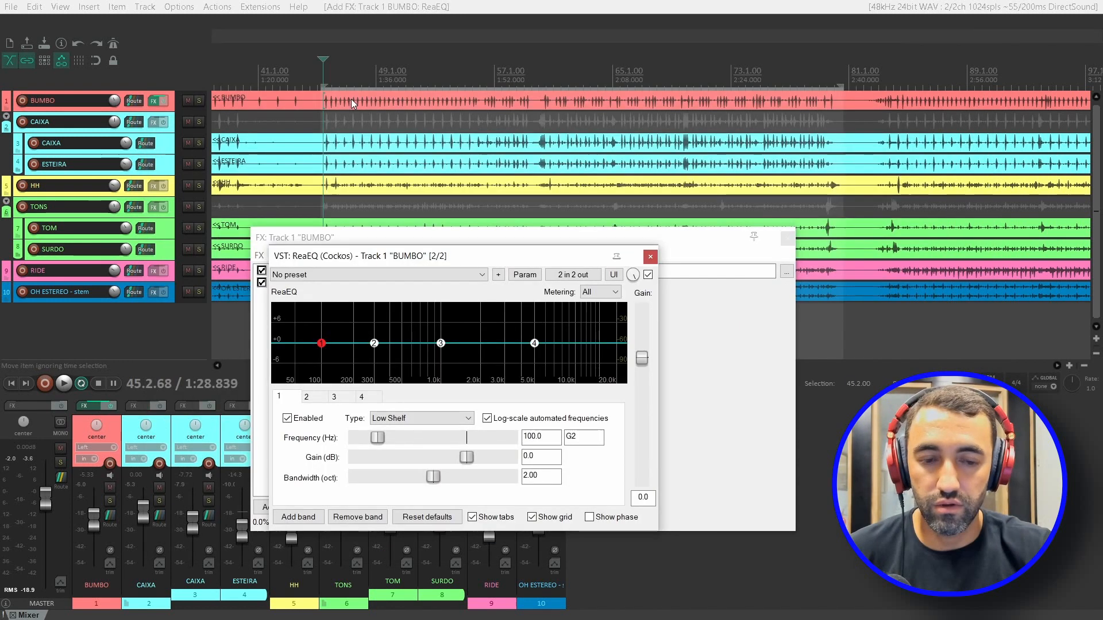
{"action": "left_click", "coordinate": [787, 238]}
{"action": "left_click_drag", "start_coordinate": [571, 259], "coordinate": [648, 287]}
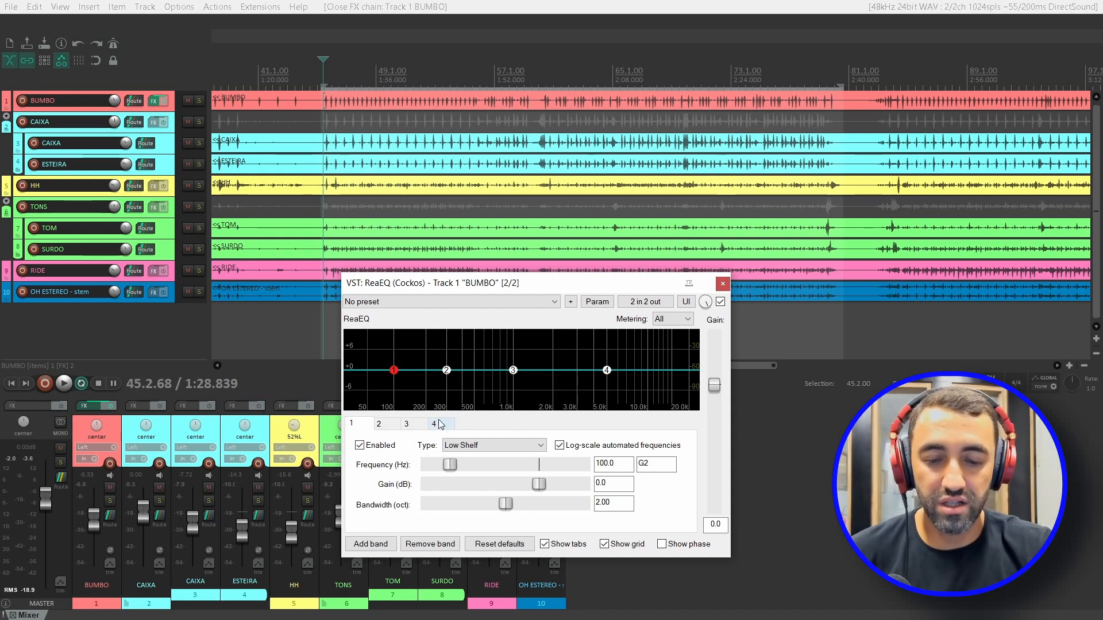
- Add two extra bands to BUMBO's ReaEQ and remove them again
{"action": "left_click", "coordinate": [370, 544]}
{"action": "left_click", "coordinate": [370, 544]}
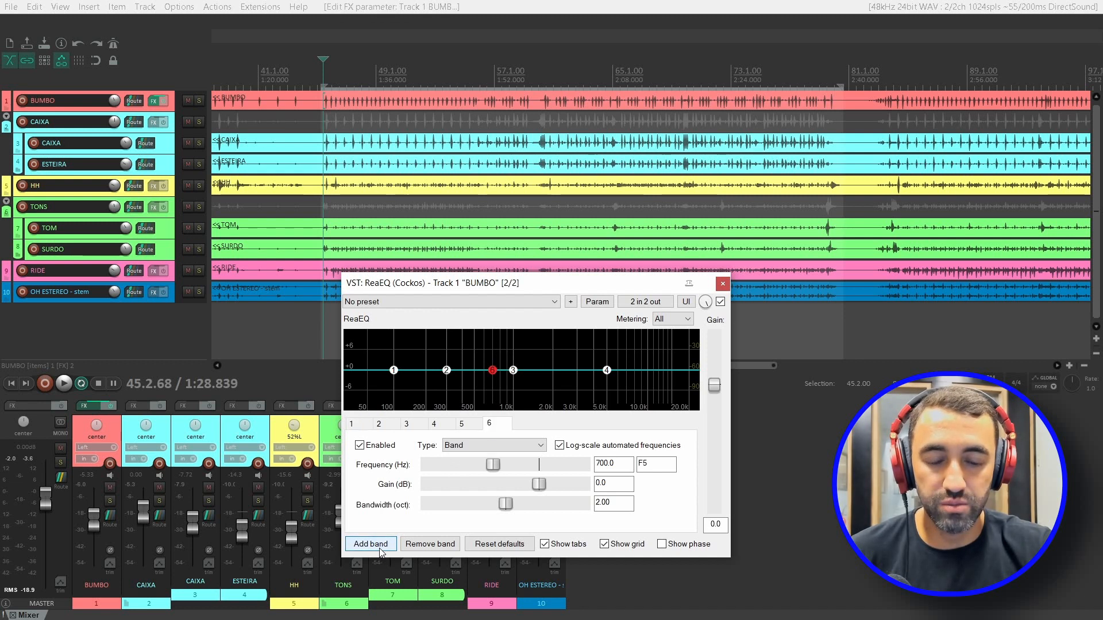
{"action": "left_click", "coordinate": [443, 543]}
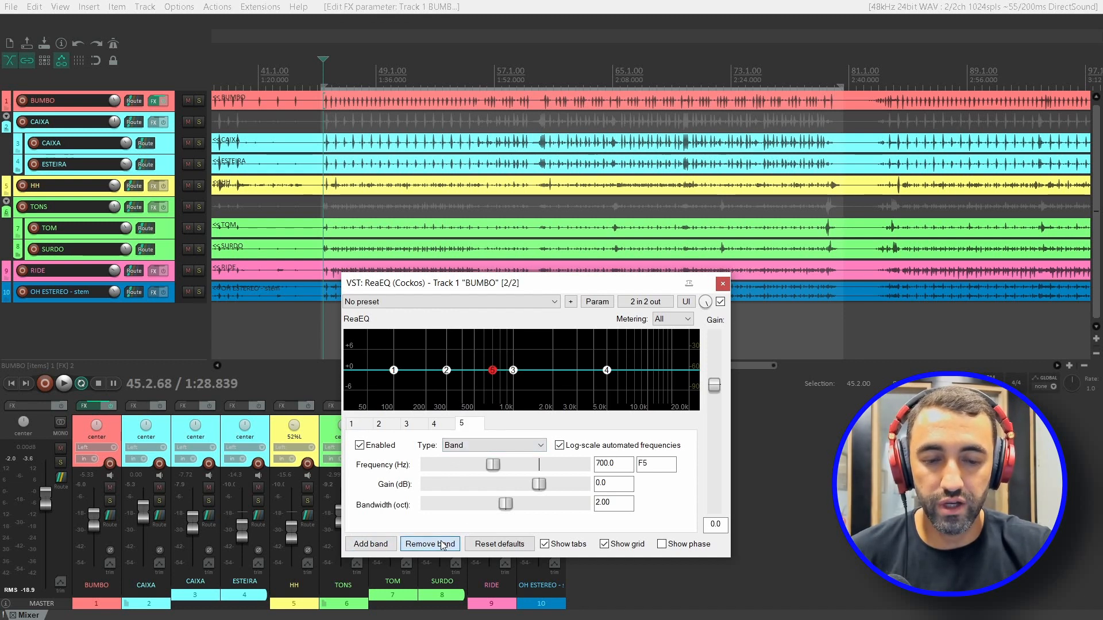
{"action": "left_click", "coordinate": [443, 545]}
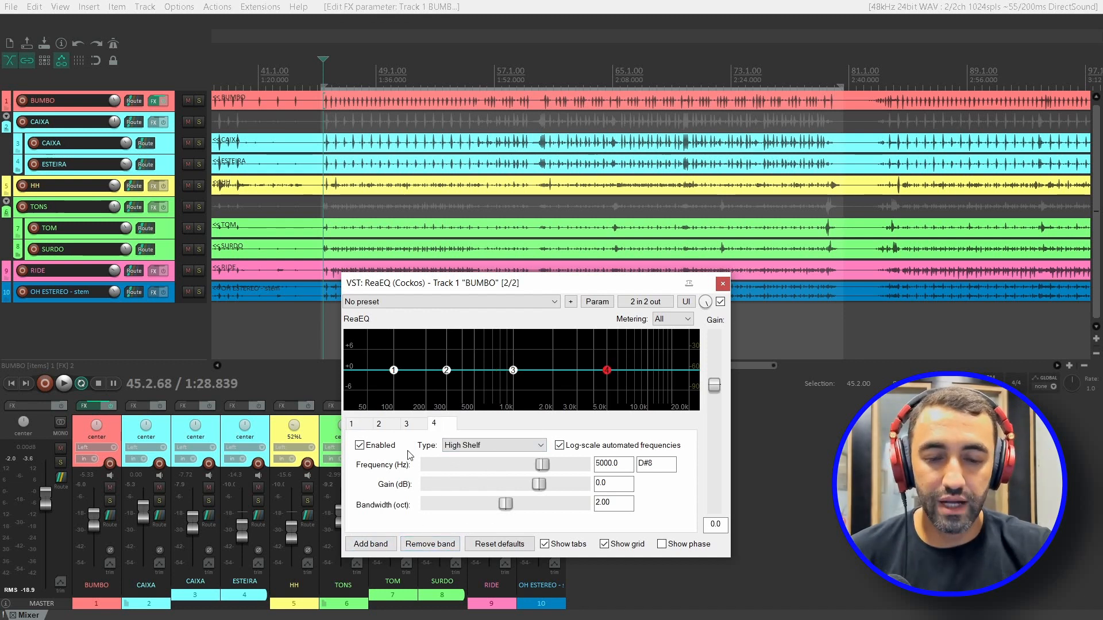
- Set the filter type of ReaEQ bands 1 and 4 to Band
{"action": "left_click", "coordinate": [363, 426]}
{"action": "left_click", "coordinate": [494, 446]}
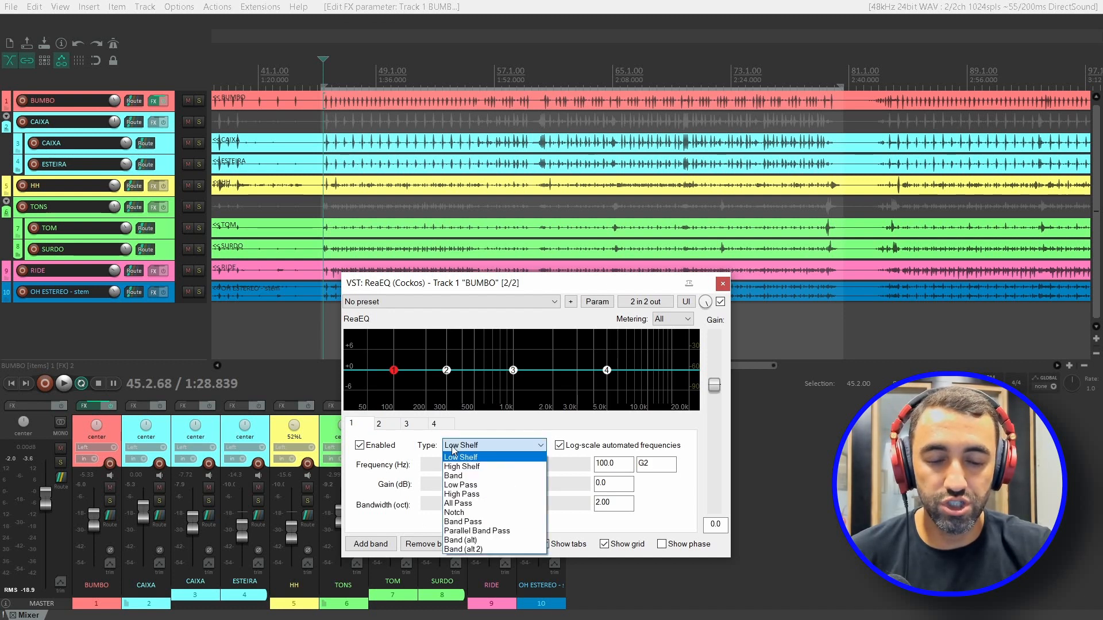
{"action": "left_click", "coordinate": [454, 476]}
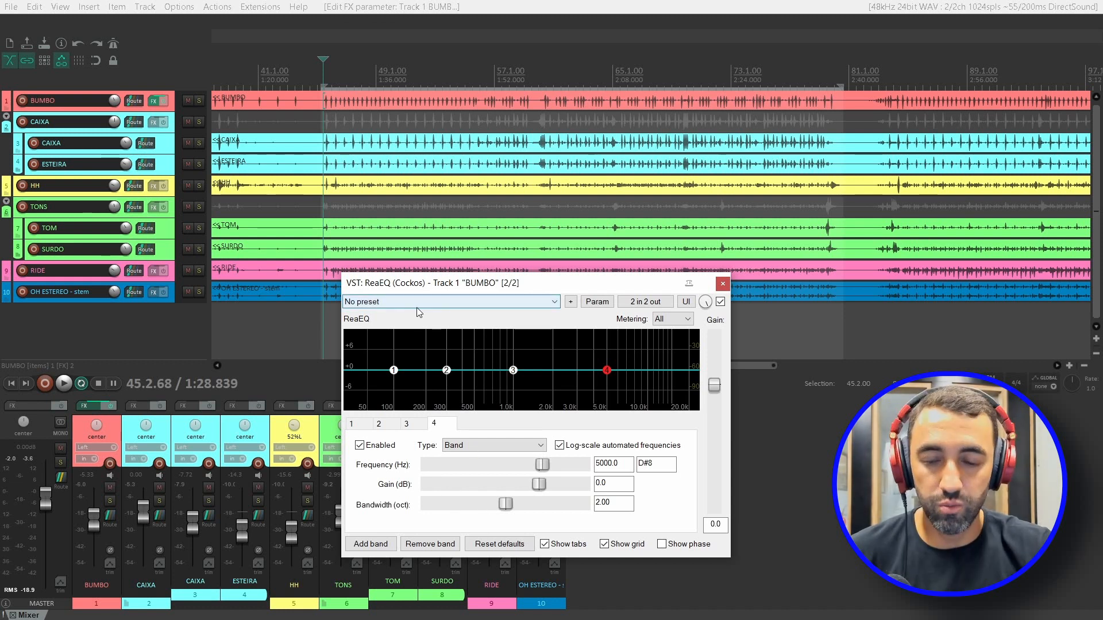
- Boost ReaEQ band 4 by 6.9 dB at about 6894 Hz during playback, comparing the EQ bypassed and enabled, and stop playback
{"action": "key", "text": "space"}
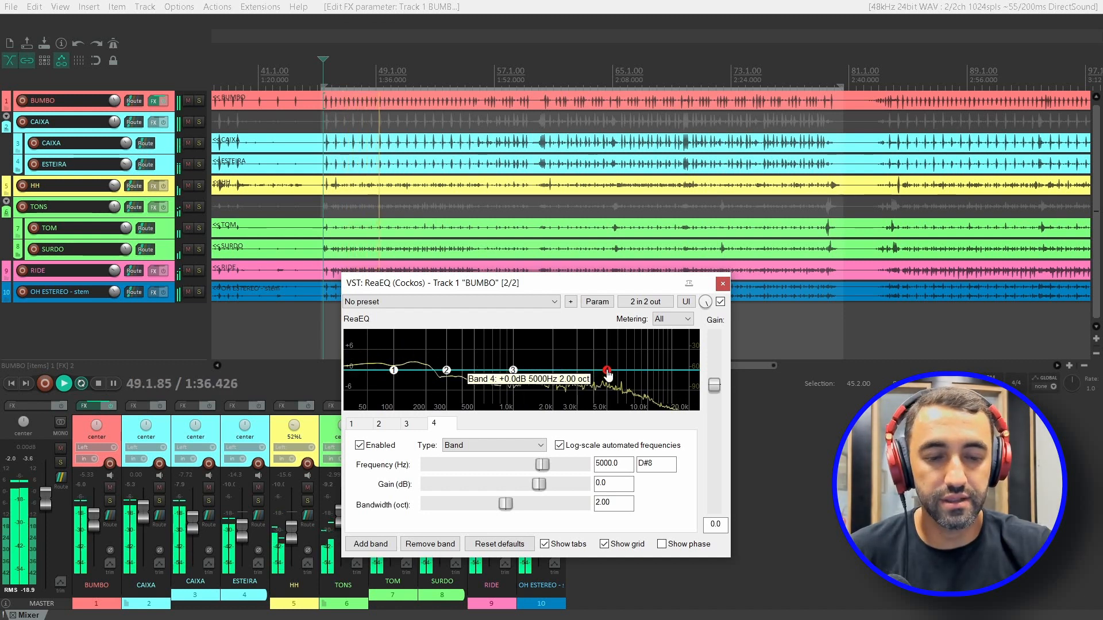
{"action": "left_click_drag", "start_coordinate": [609, 374], "coordinate": [620, 343]}
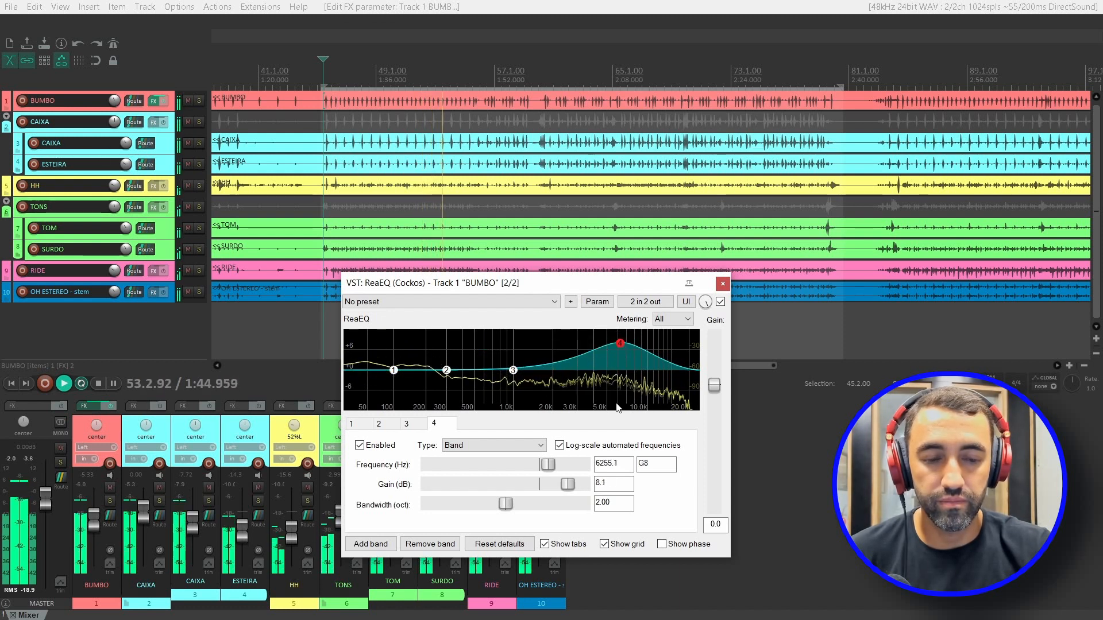
{"action": "left_click", "coordinate": [721, 303]}
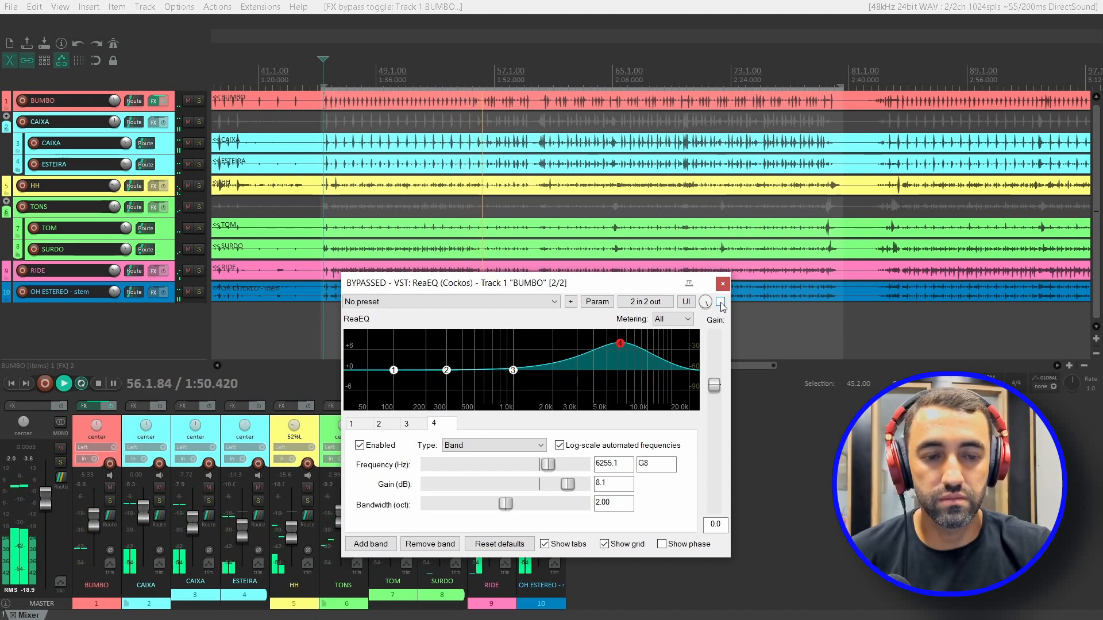
{"action": "left_click", "coordinate": [721, 303]}
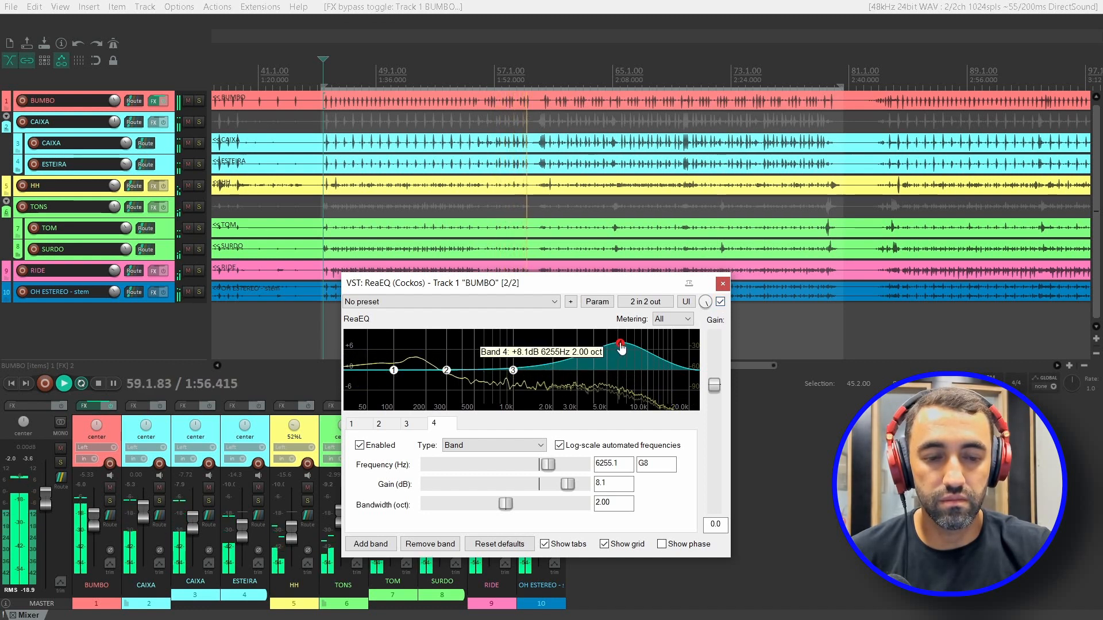
{"action": "left_click_drag", "start_coordinate": [620, 344], "coordinate": [627, 352]}
{"action": "key", "text": "space"}
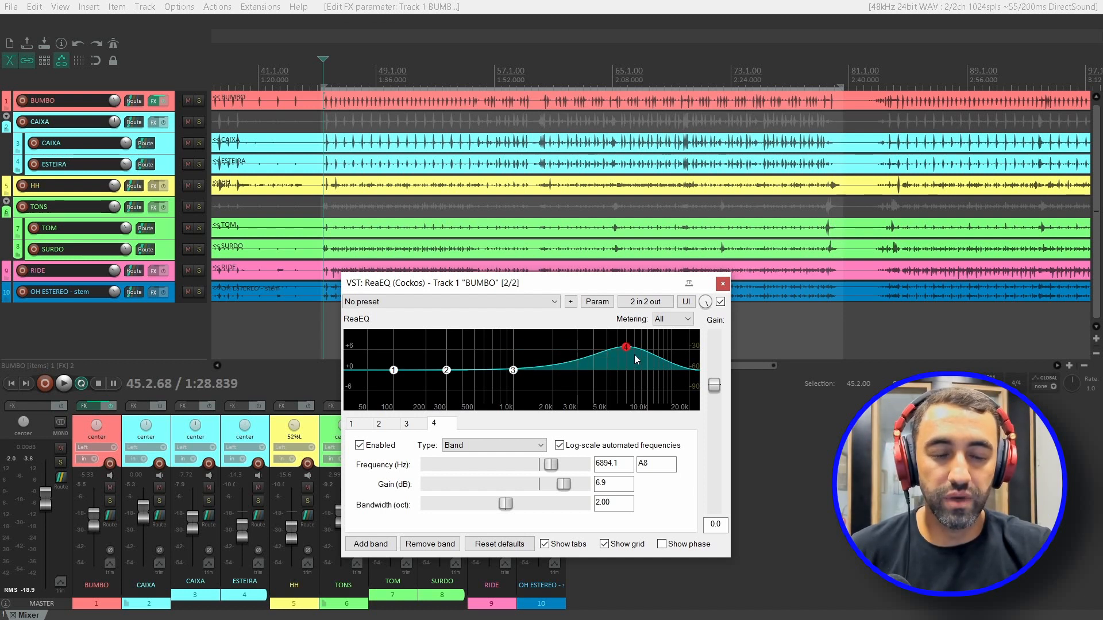
- Play the mix and raise the gain of BUMBO's ReaEQ band 2 at 300 Hz to 11.3 dB
{"action": "mouse_move", "coordinate": [630, 354]}
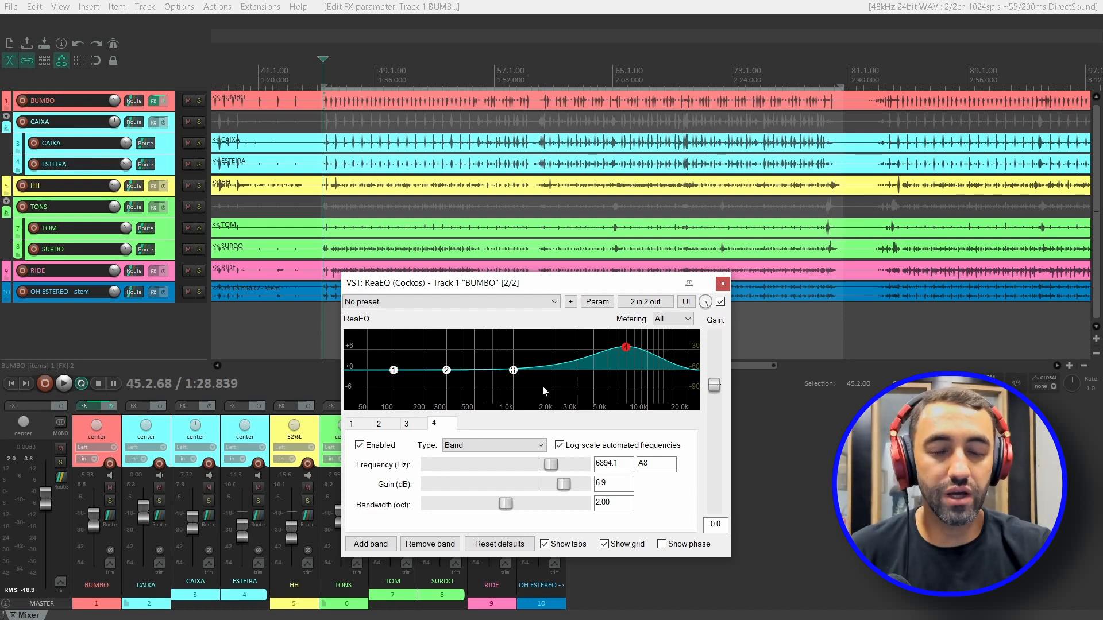
{"action": "key", "text": "space"}
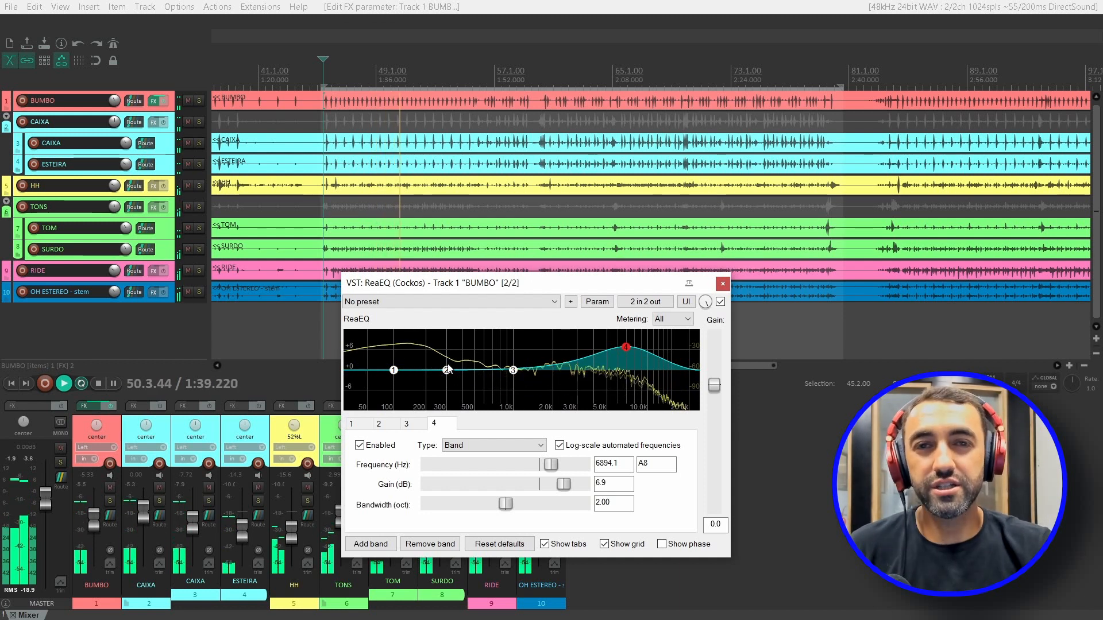
{"action": "mouse_move", "coordinate": [451, 376]}
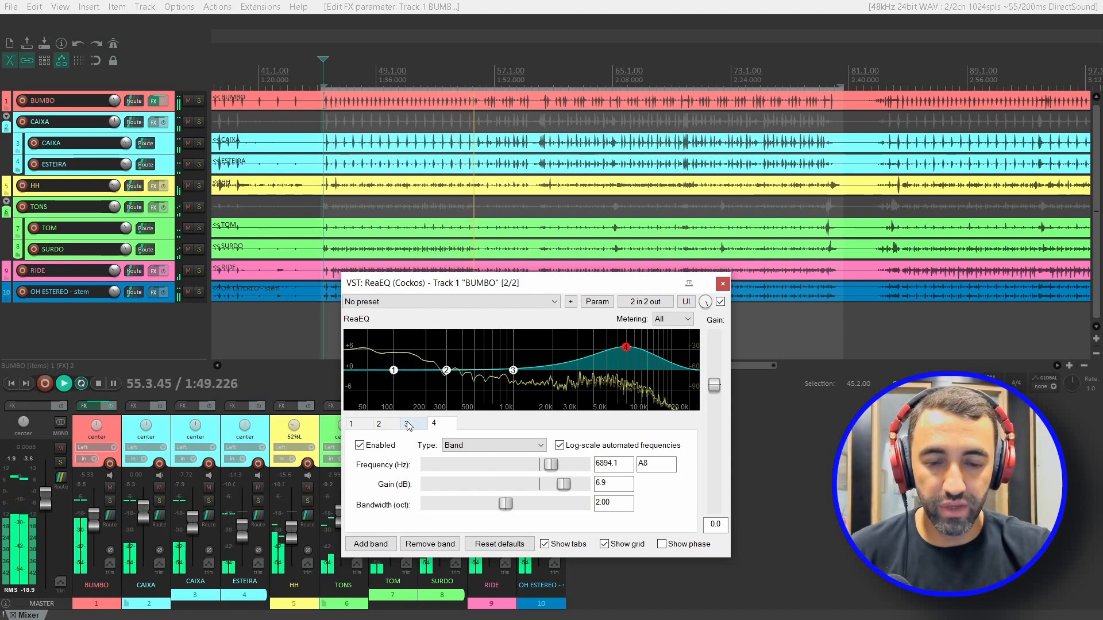
{"action": "left_click", "coordinate": [379, 424]}
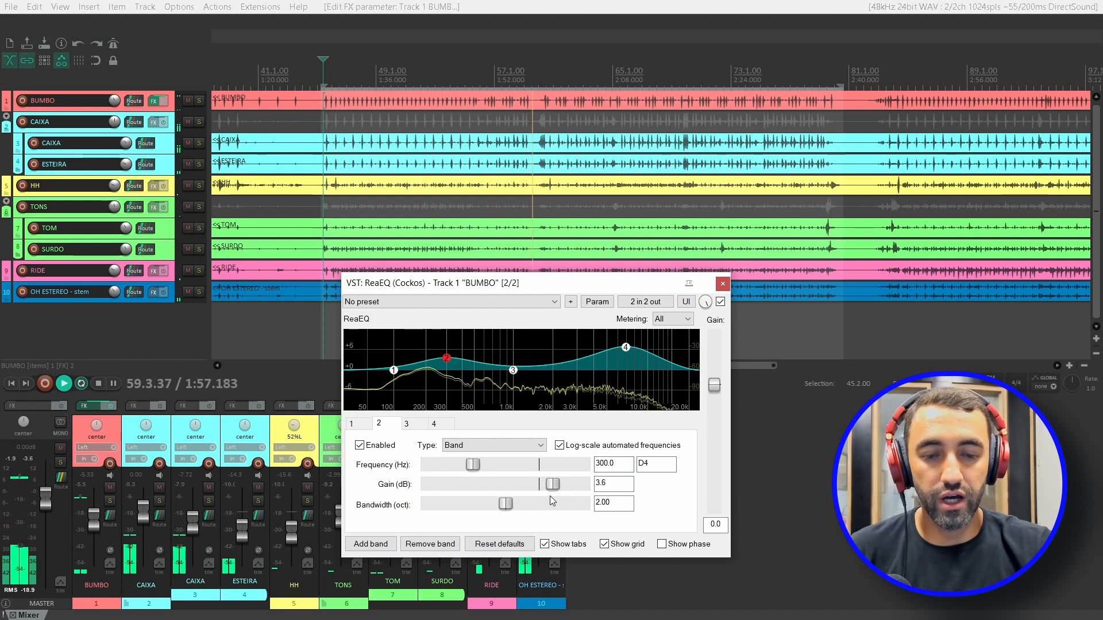
{"action": "left_click_drag", "start_coordinate": [551, 501], "coordinate": [581, 495]}
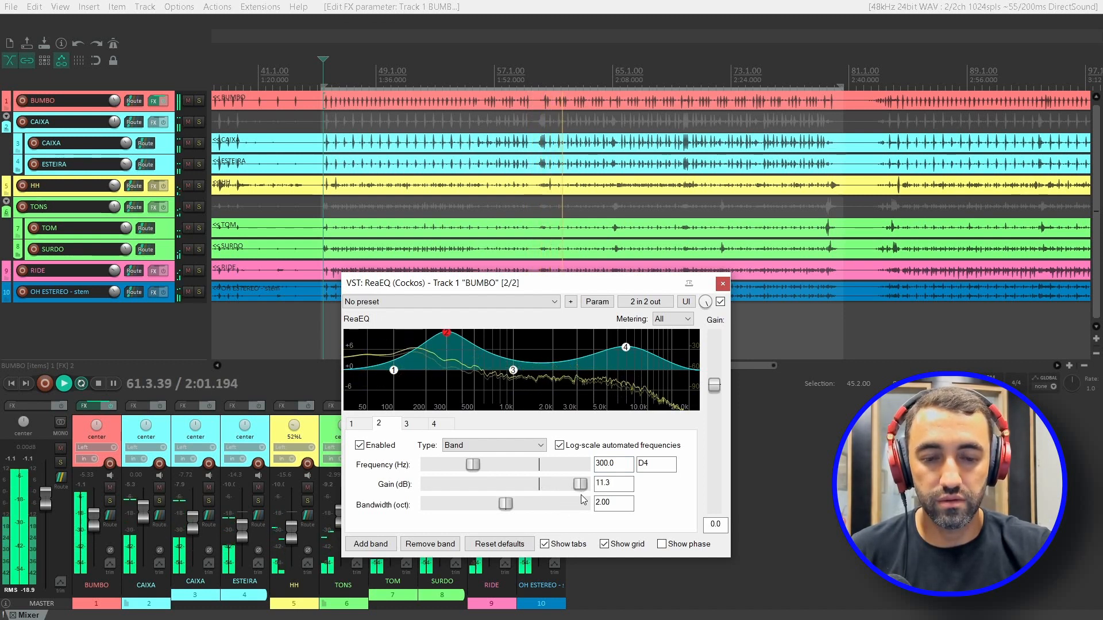
- Cut BUMBO's ReaEQ band 2 by 4.2 dB at 243.2 Hz with a 1.54 octave bandwidth, comparing the EQ bypassed and enabled during playback
{"action": "left_click_drag", "start_coordinate": [484, 470], "coordinate": [471, 468]}
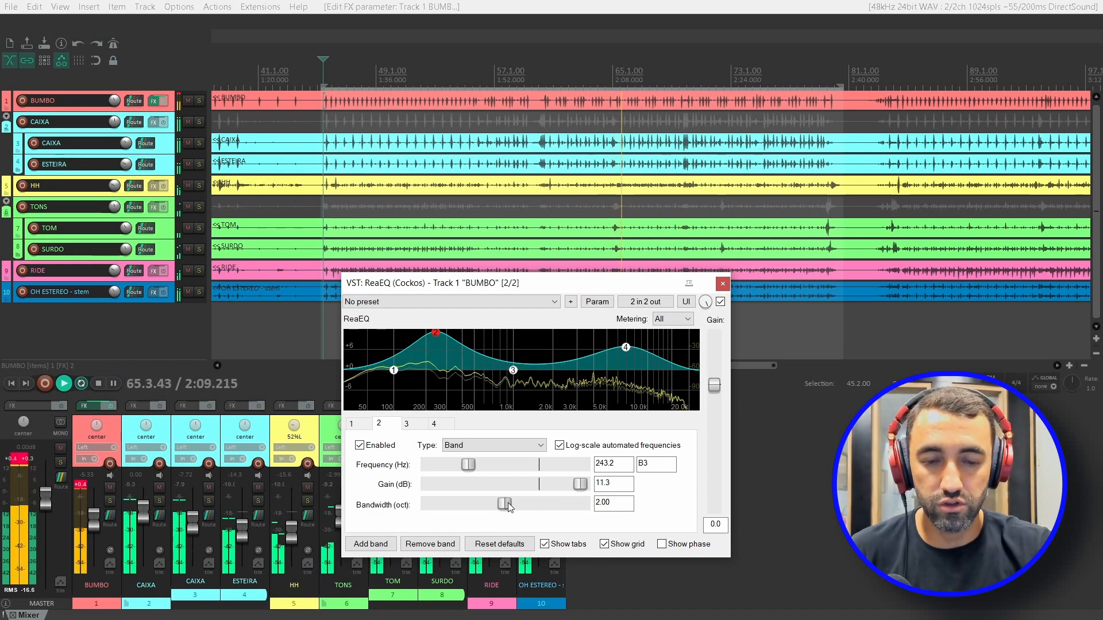
{"action": "left_click_drag", "start_coordinate": [508, 502], "coordinate": [492, 491]}
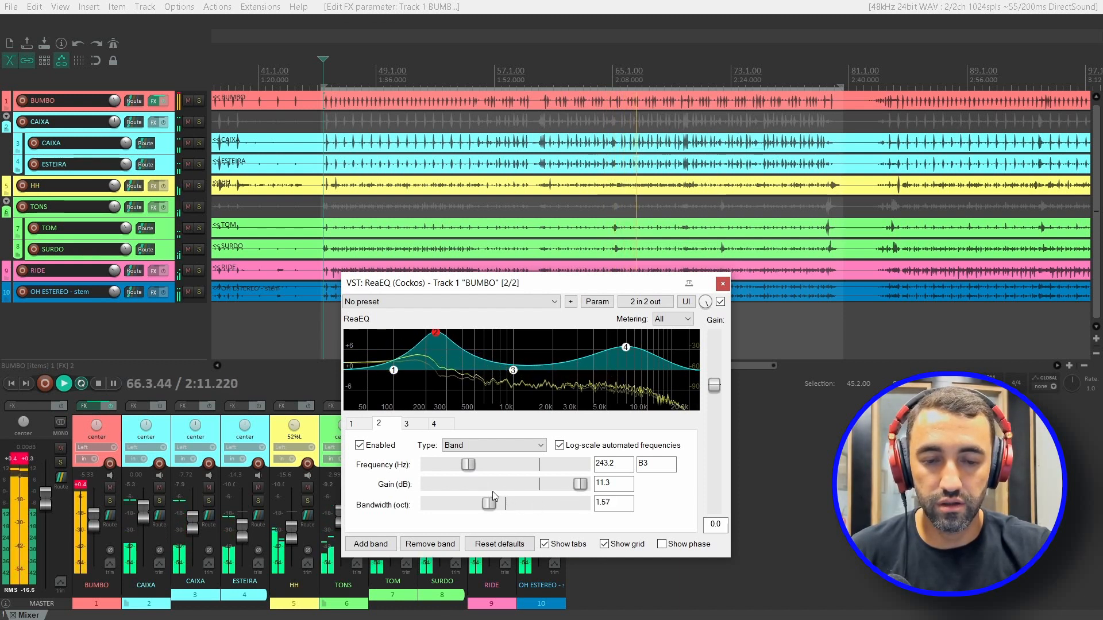
{"action": "left_click_drag", "start_coordinate": [584, 485], "coordinate": [530, 456]}
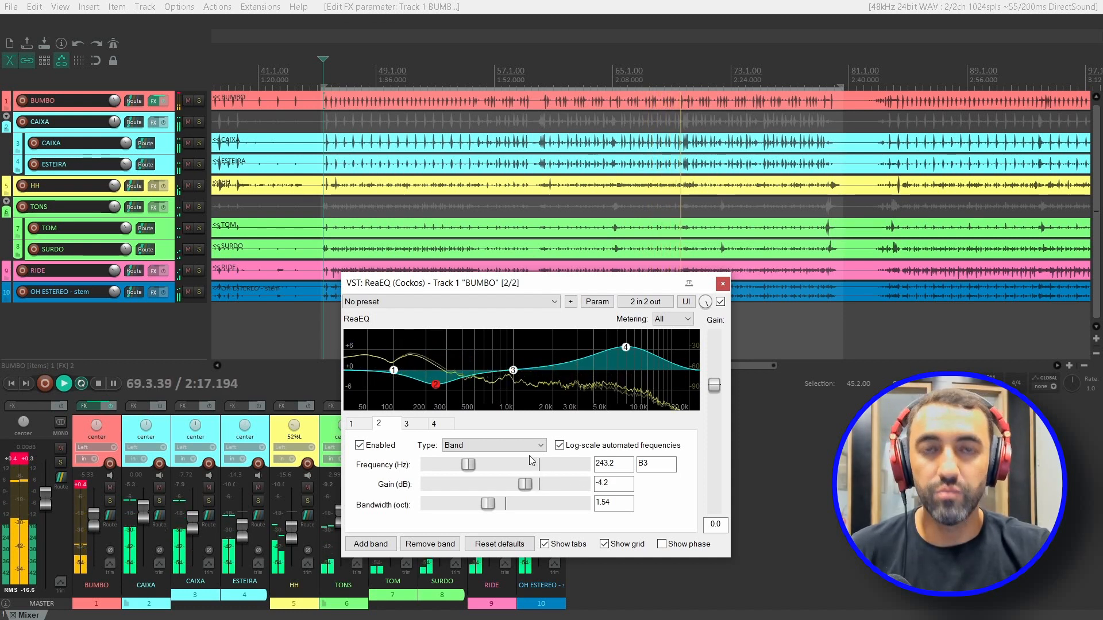
{"action": "left_click", "coordinate": [720, 302]}
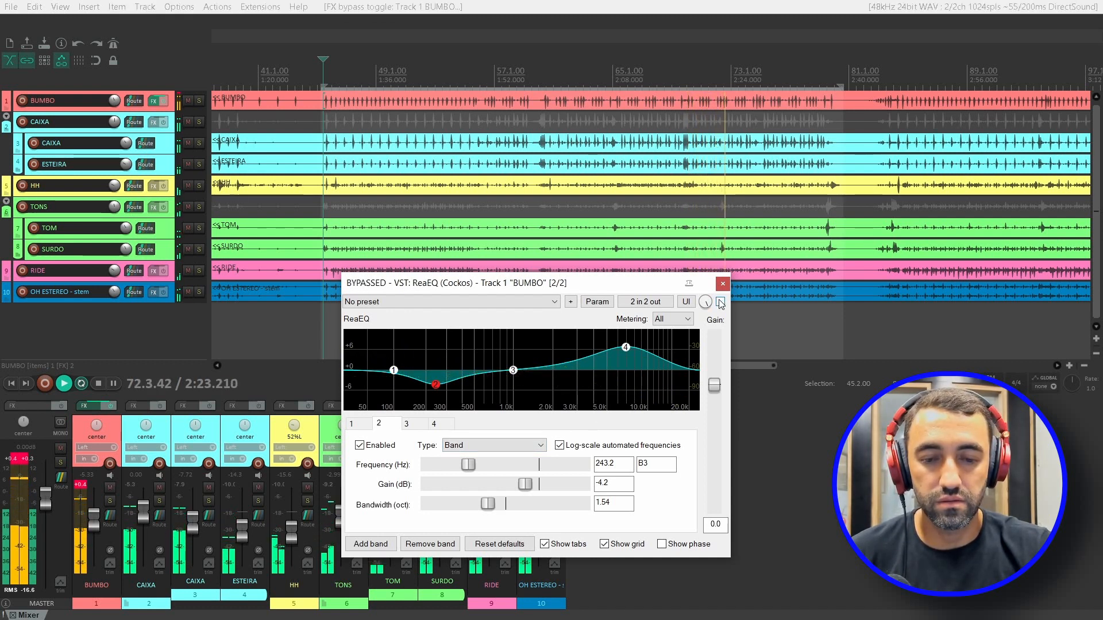
{"action": "left_click", "coordinate": [721, 302]}
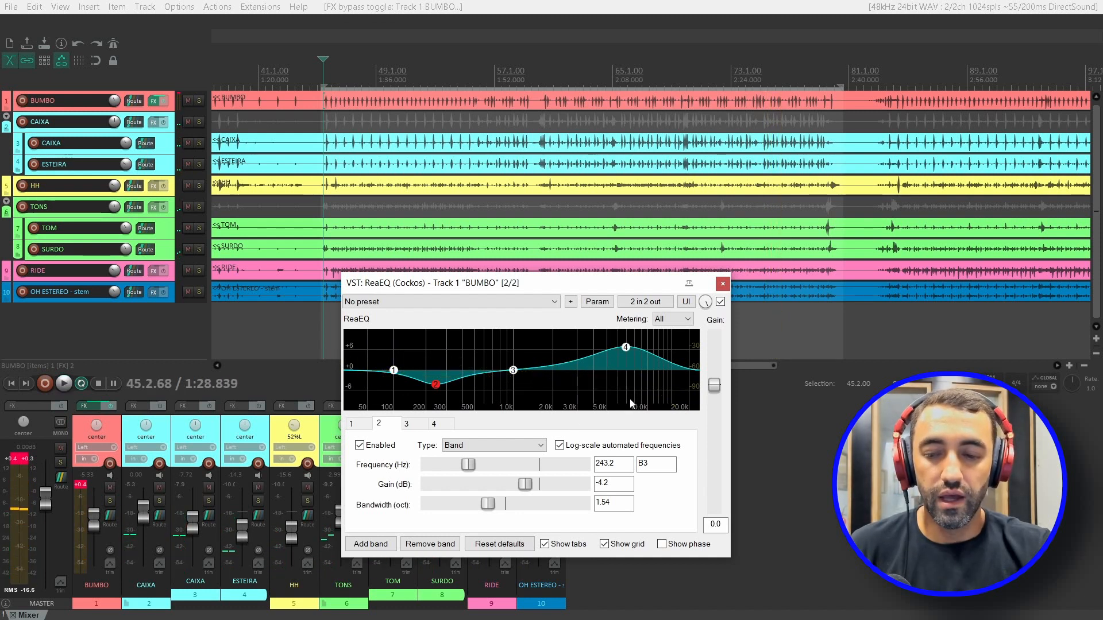
- Reset the clipped peak indicators in the mixer and slightly lower the output gain of BUMBO's ReaEQ, closing its window
{"action": "left_click", "coordinate": [82, 487]}
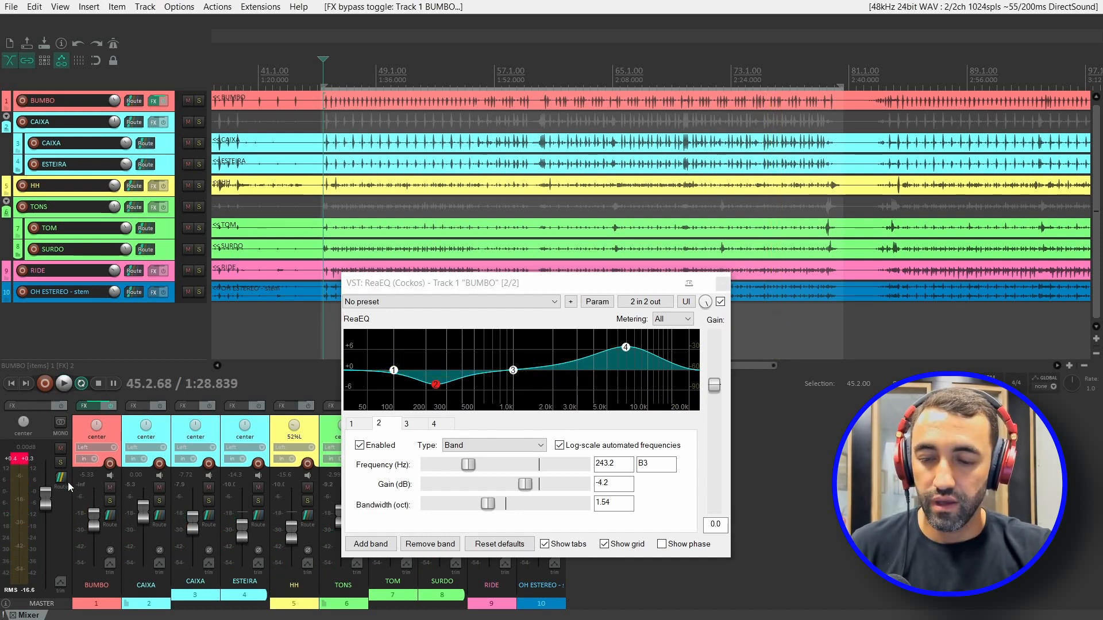
{"action": "left_click", "coordinate": [21, 458]}
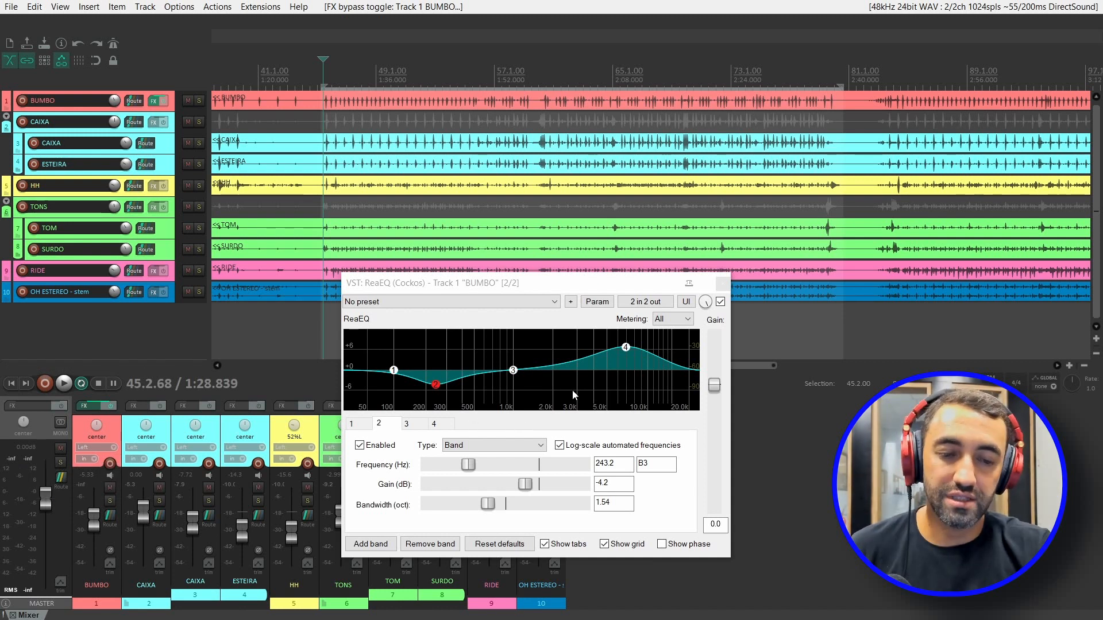
{"action": "double_click", "coordinate": [715, 524]}
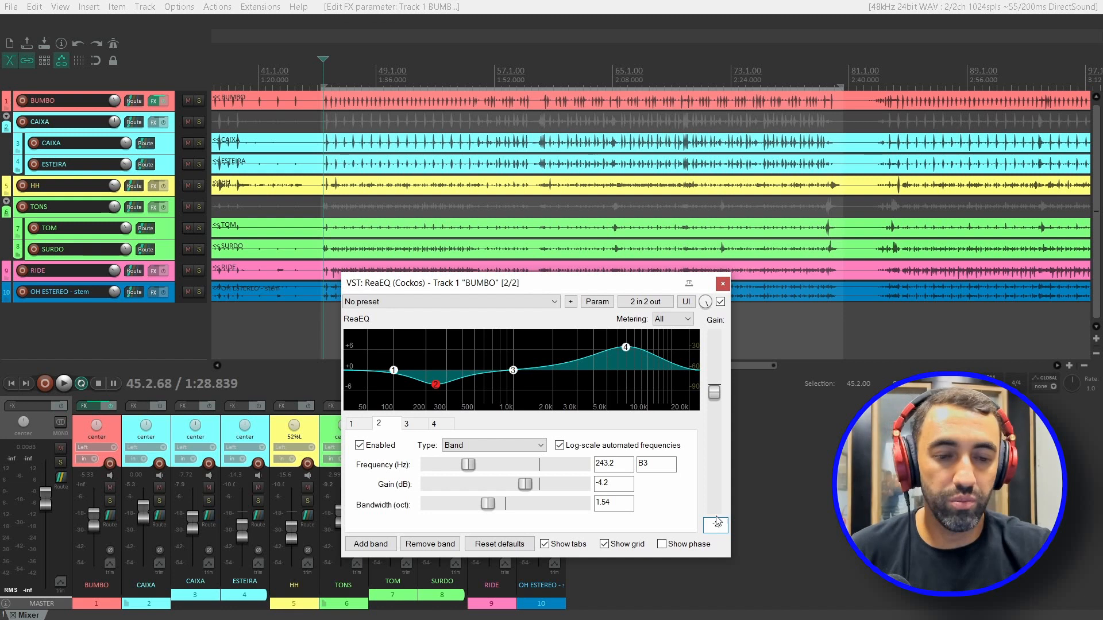
{"action": "left_click", "coordinate": [723, 283]}
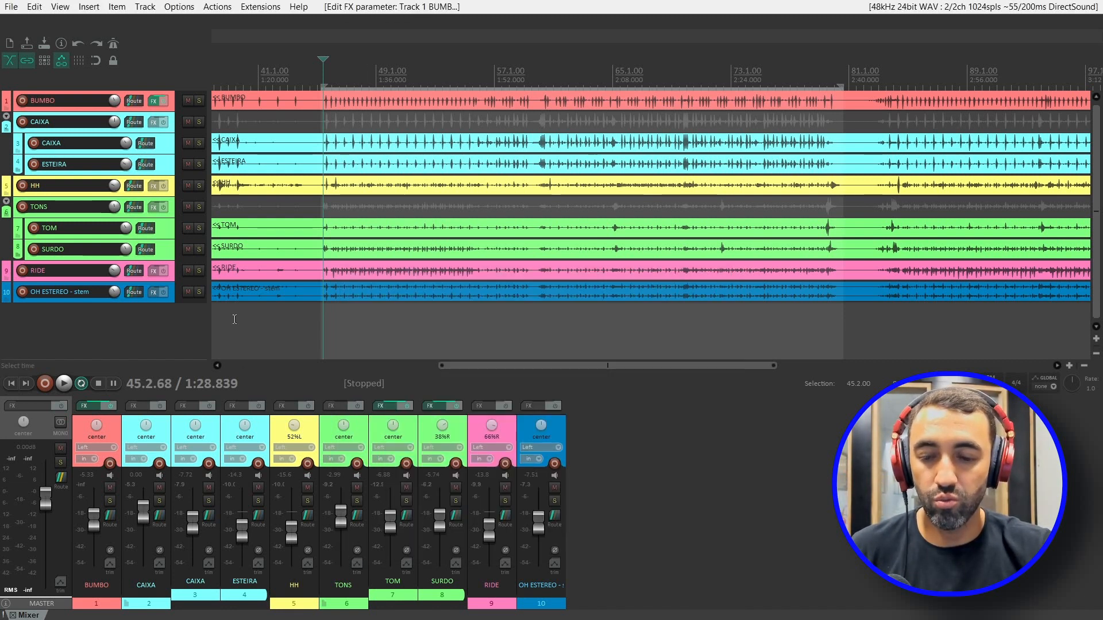
- Raise BUMBO's track volume to -5.07 dB during playback, and stop the playback
{"action": "key", "text": "space"}
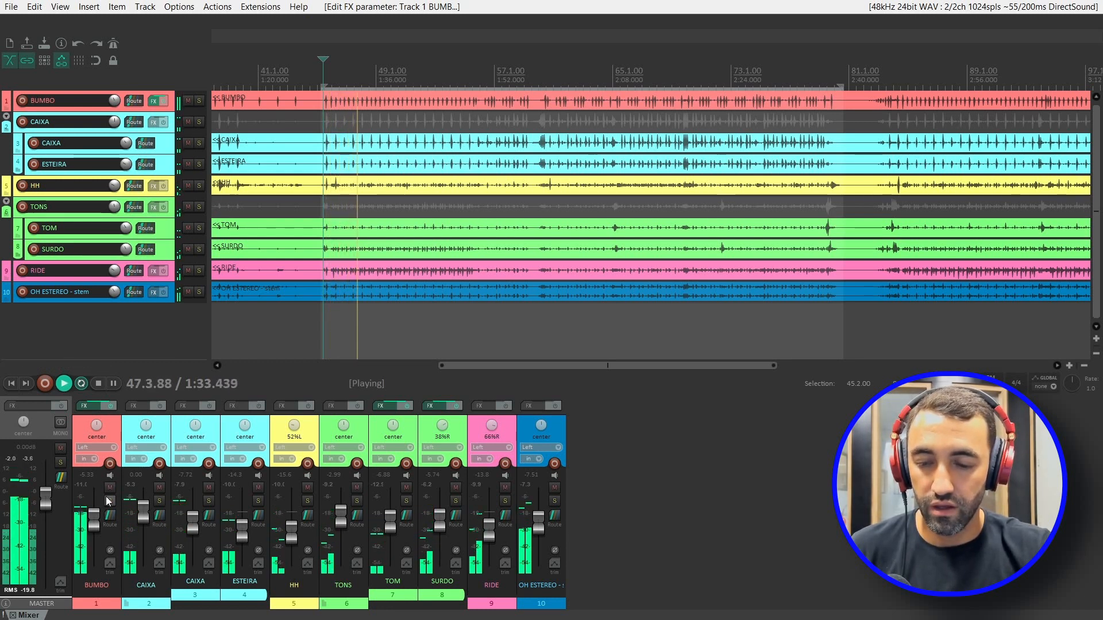
{"action": "left_click_drag", "start_coordinate": [95, 515], "coordinate": [94, 514]}
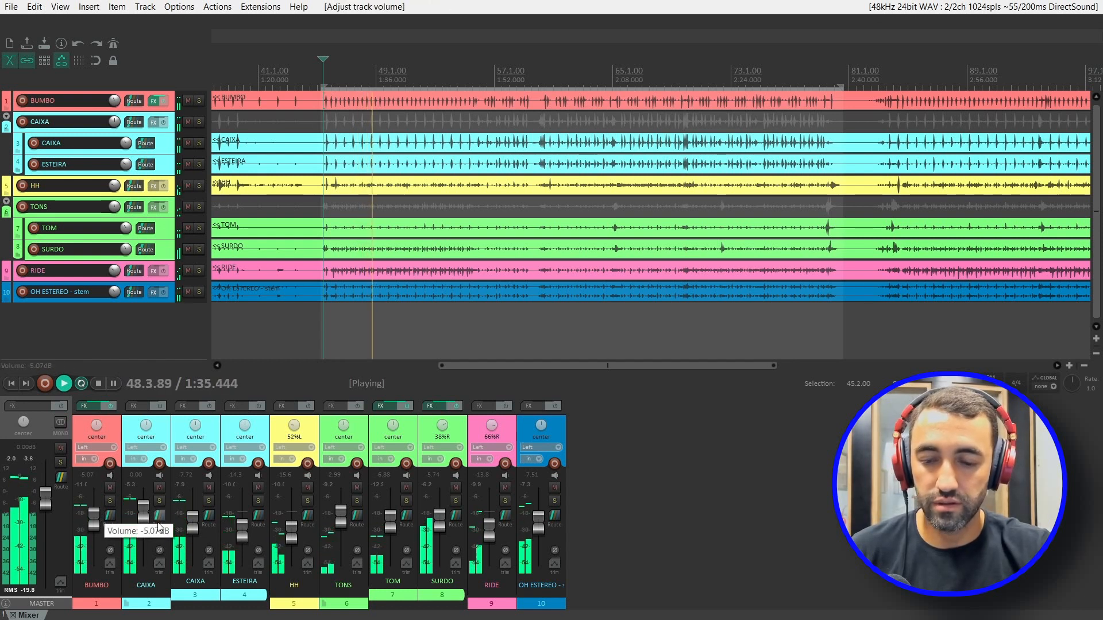
{"action": "key", "text": "space"}
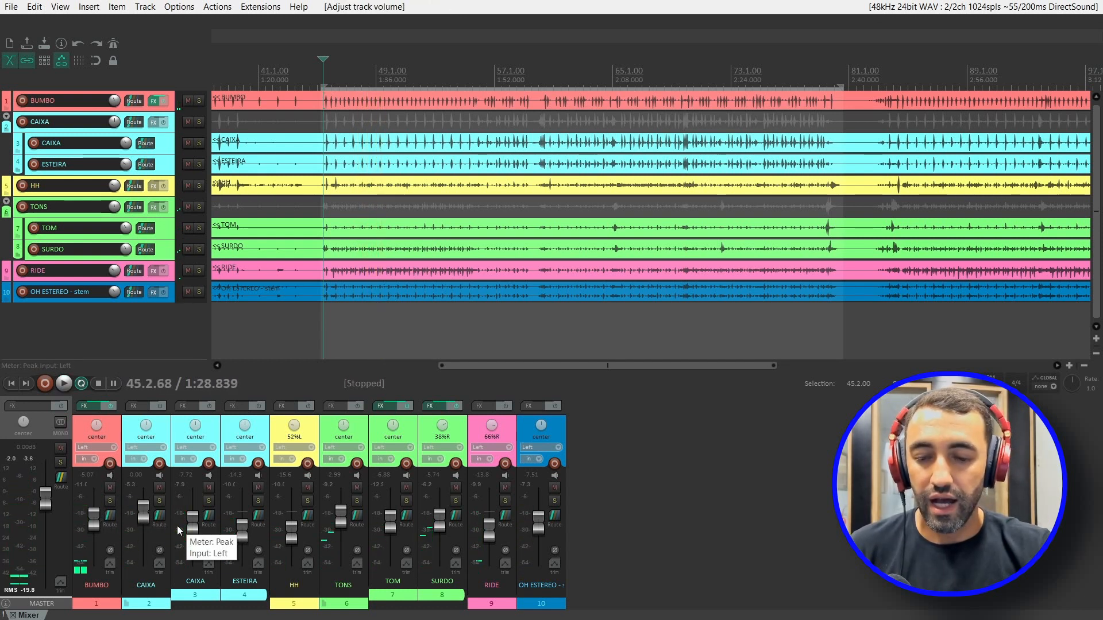
- Solo the CAIXA track 3 for a short listen and add ReaEQ (Cockos) to it, placing its window over the mixer
{"action": "left_click", "coordinate": [207, 500]}
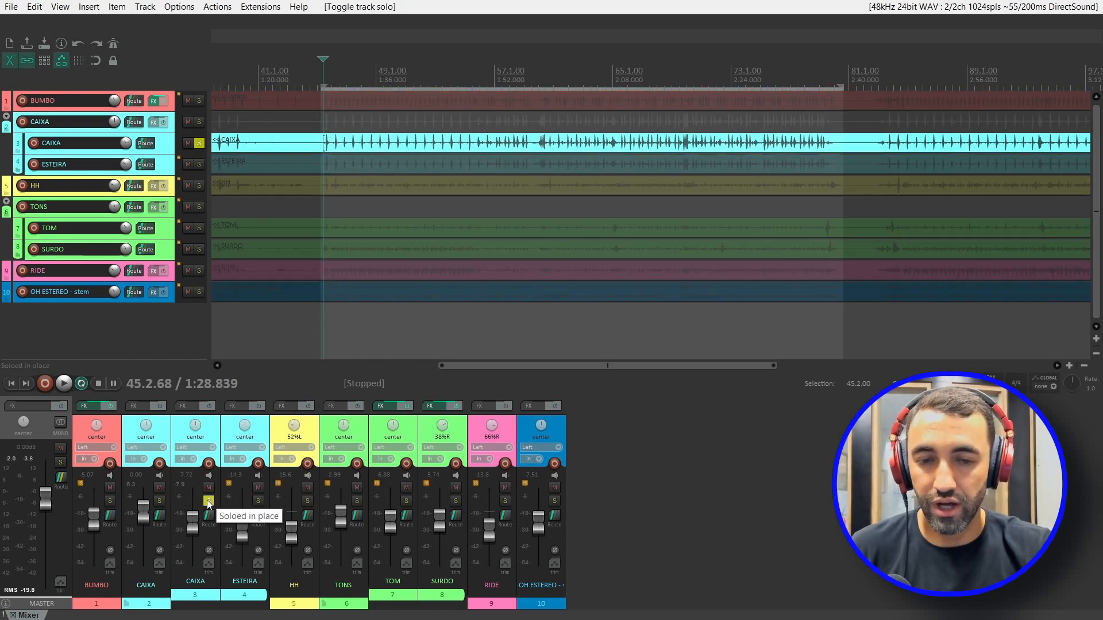
{"action": "key", "text": "space"}
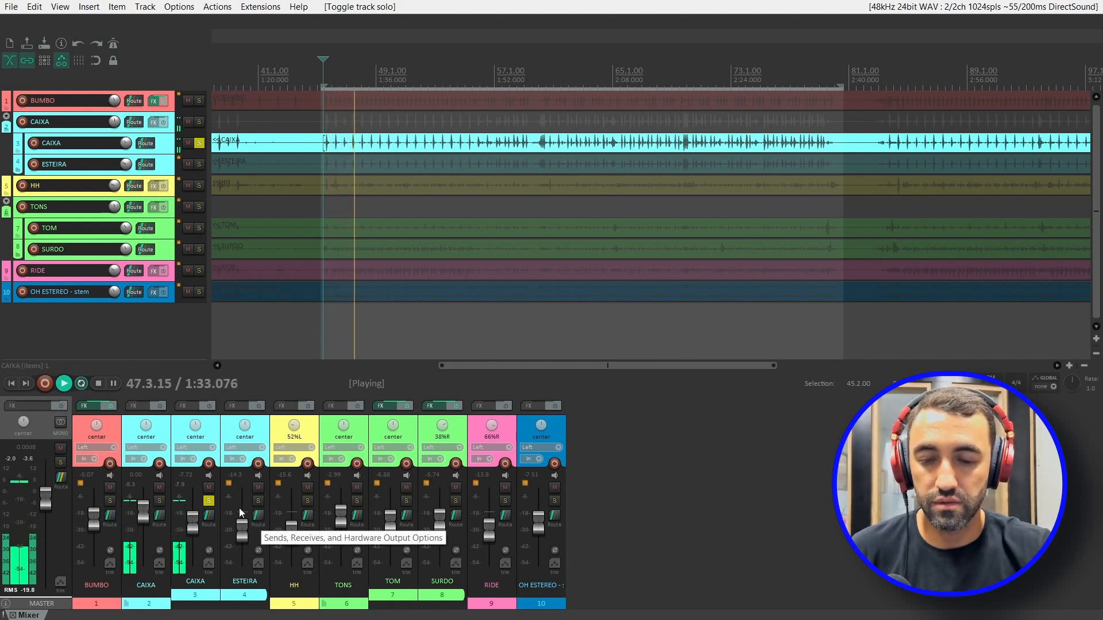
{"action": "key", "text": "space"}
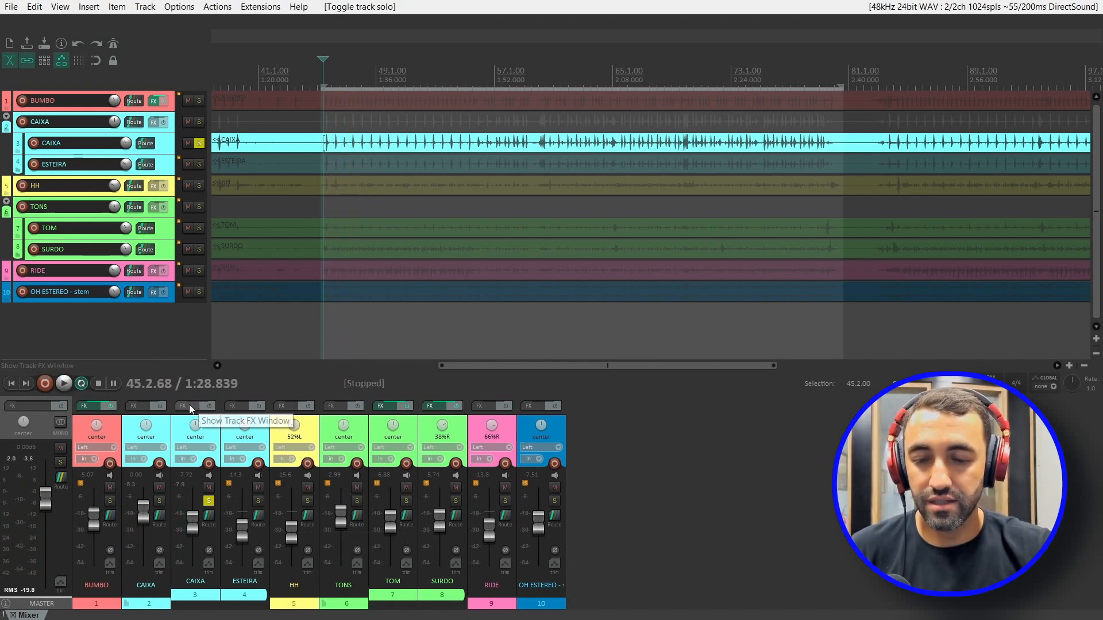
{"action": "left_click", "coordinate": [189, 404]}
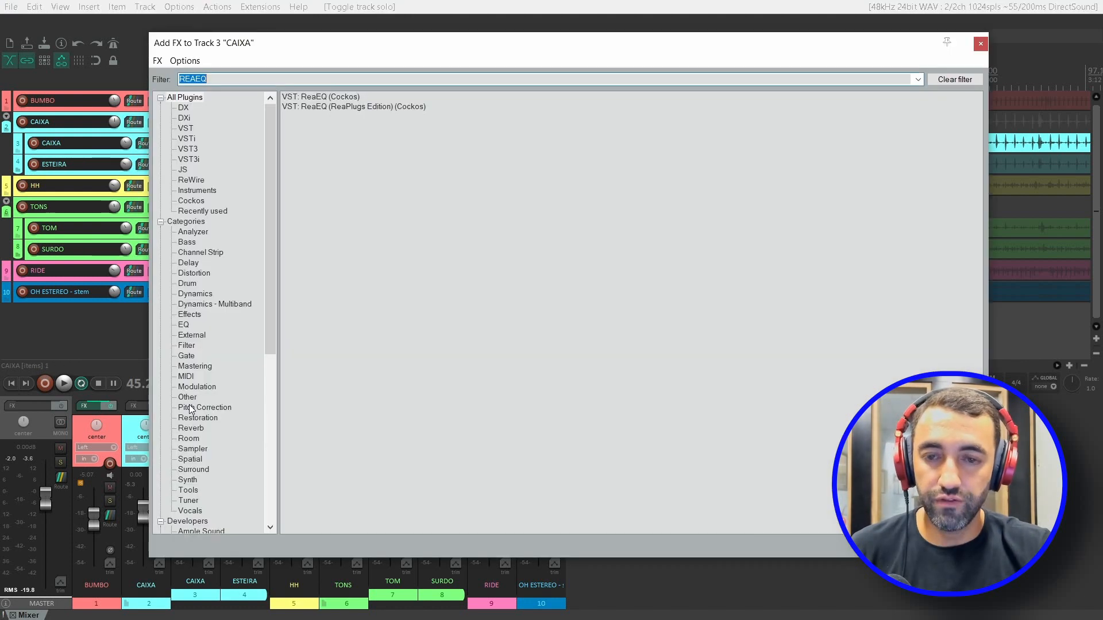
{"action": "double_click", "coordinate": [331, 98]}
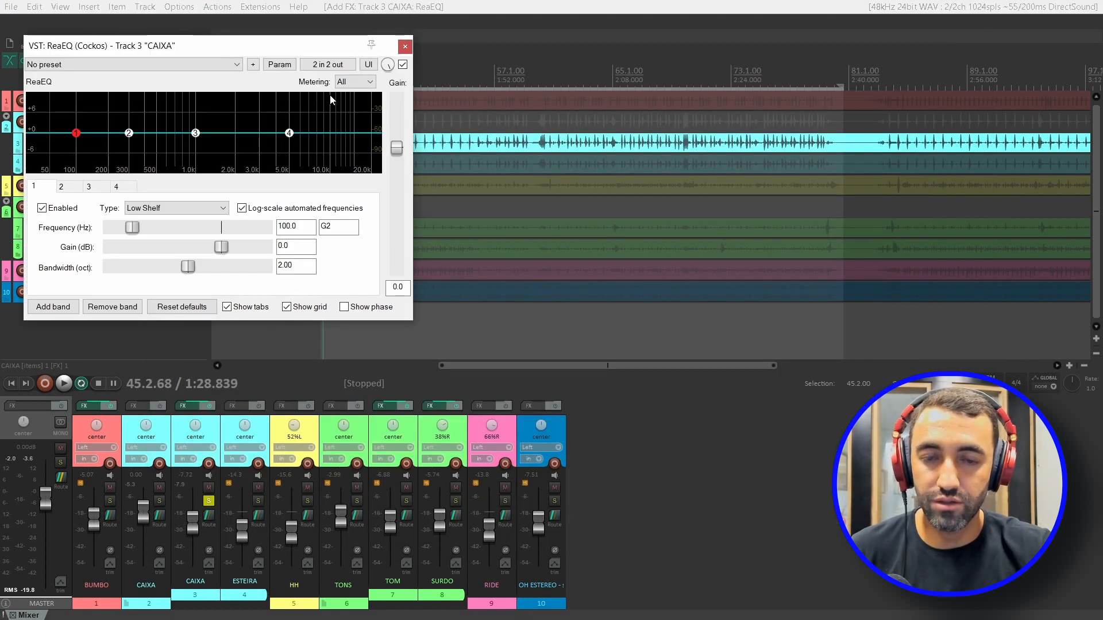
{"action": "left_click_drag", "start_coordinate": [356, 39], "coordinate": [672, 300]}
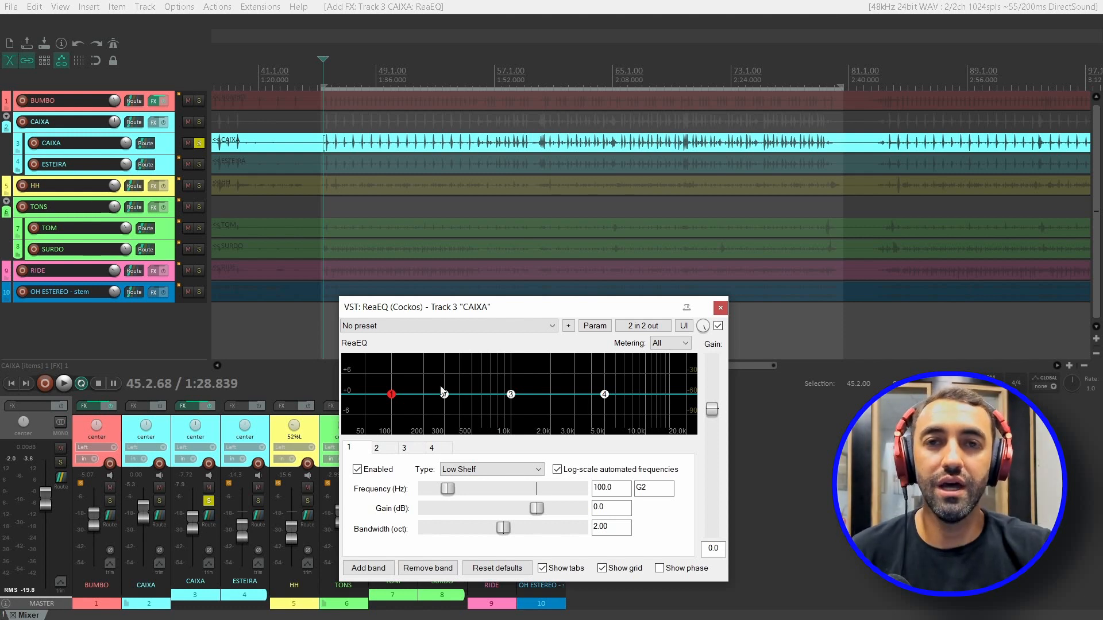
- Sweep CAIXA's ReaEQ band 3 during playback with a 10.6 dB boost and 0.75 octave bandwidth, settling at 716.7 Hz
{"action": "key", "text": "space"}
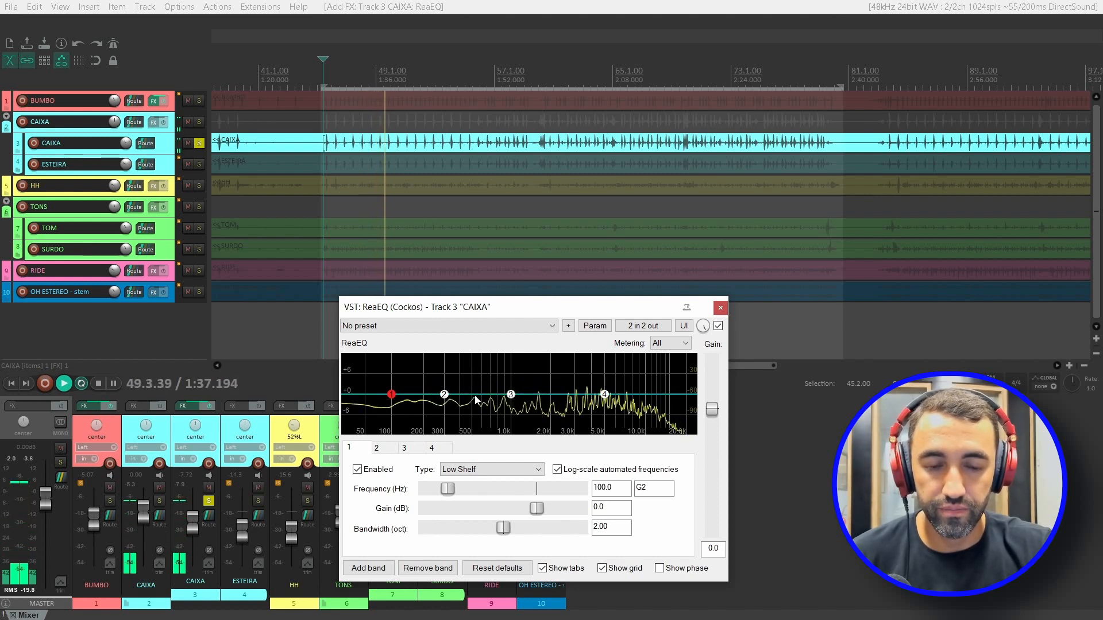
{"action": "left_click", "coordinate": [411, 449]}
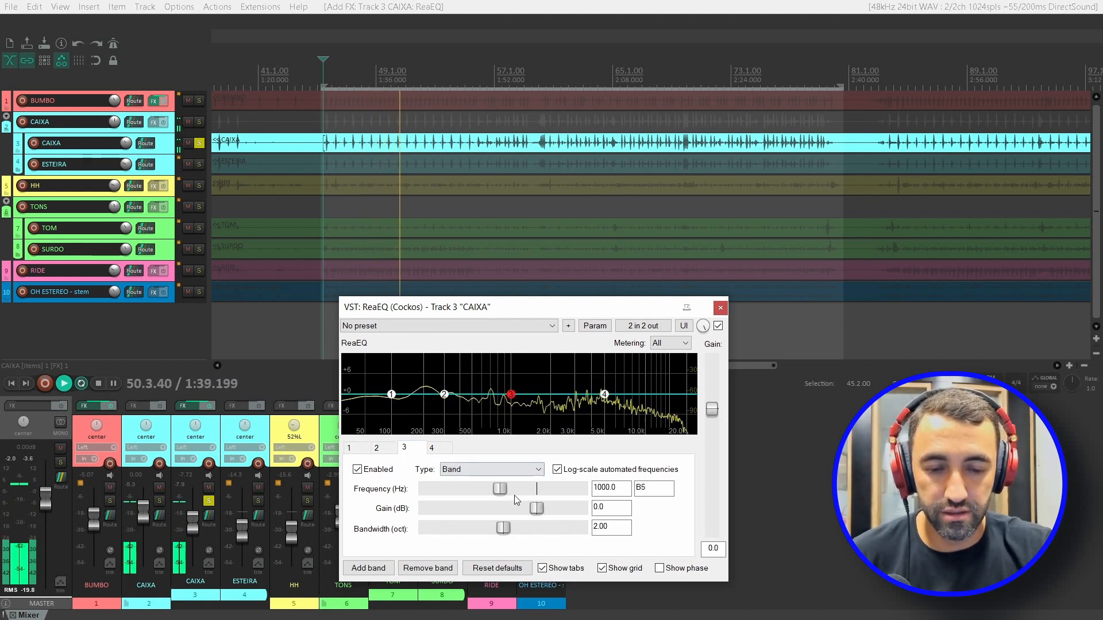
{"action": "left_click_drag", "start_coordinate": [499, 488], "coordinate": [488, 482]}
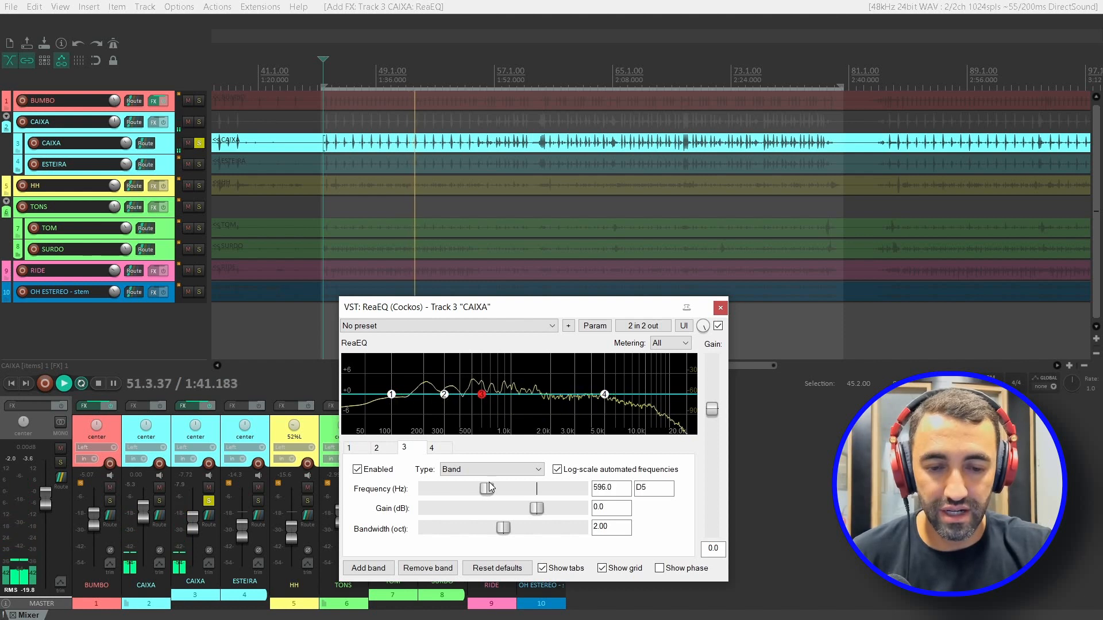
{"action": "left_click_drag", "start_coordinate": [503, 528], "coordinate": [456, 528]}
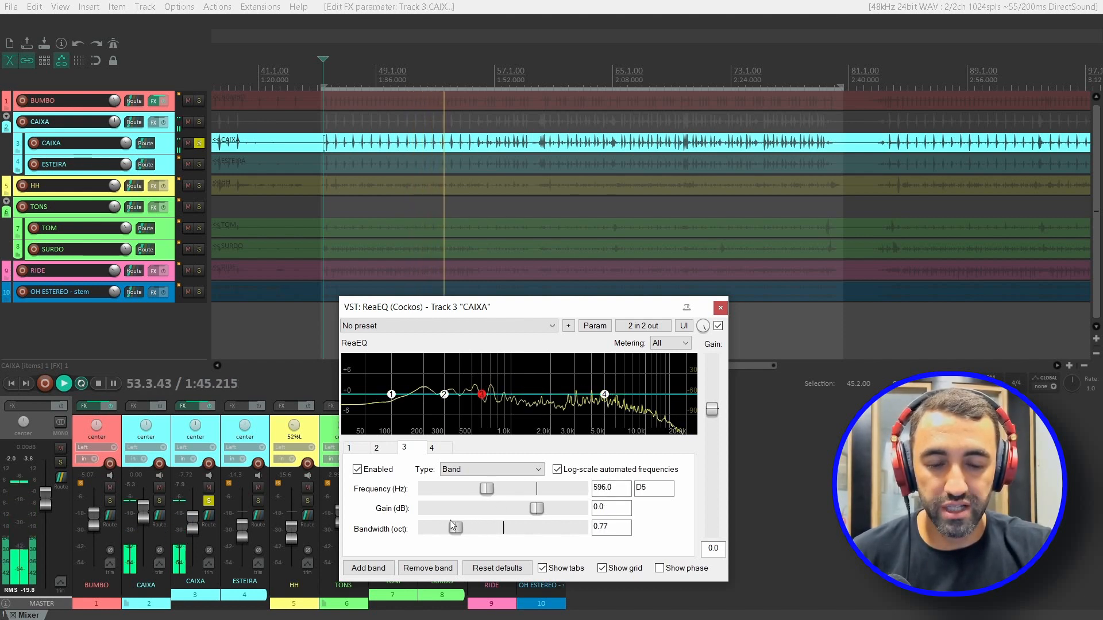
{"action": "left_click_drag", "start_coordinate": [531, 509], "coordinate": [571, 509]}
{"action": "left_click_drag", "start_coordinate": [487, 489], "coordinate": [488, 495]}
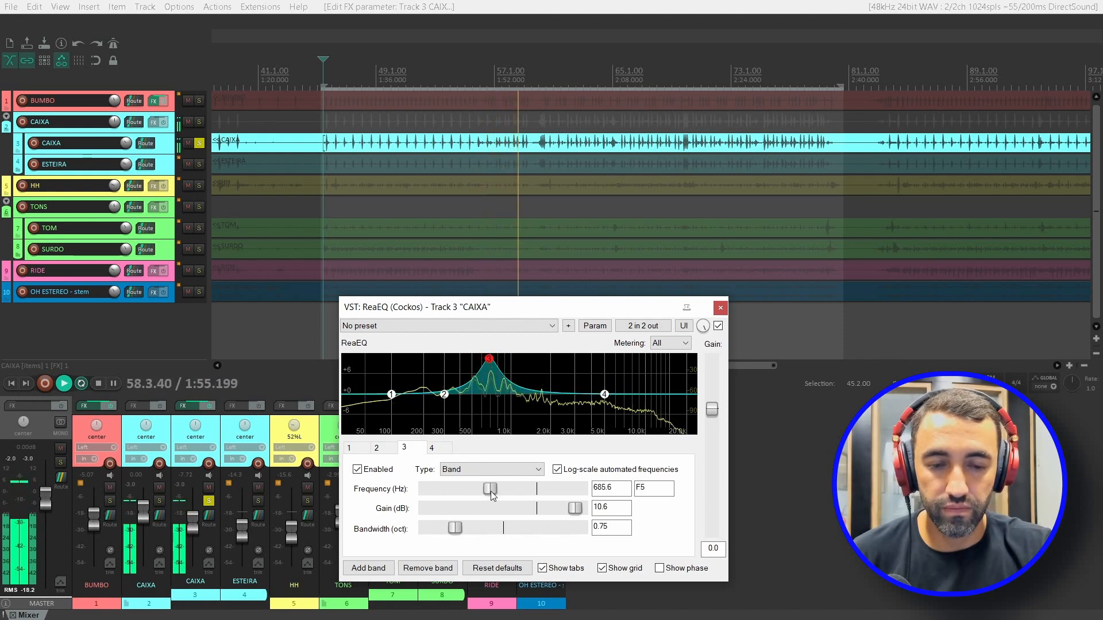
{"action": "left_click_drag", "start_coordinate": [491, 495], "coordinate": [493, 495]}
{"action": "key", "text": "space"}
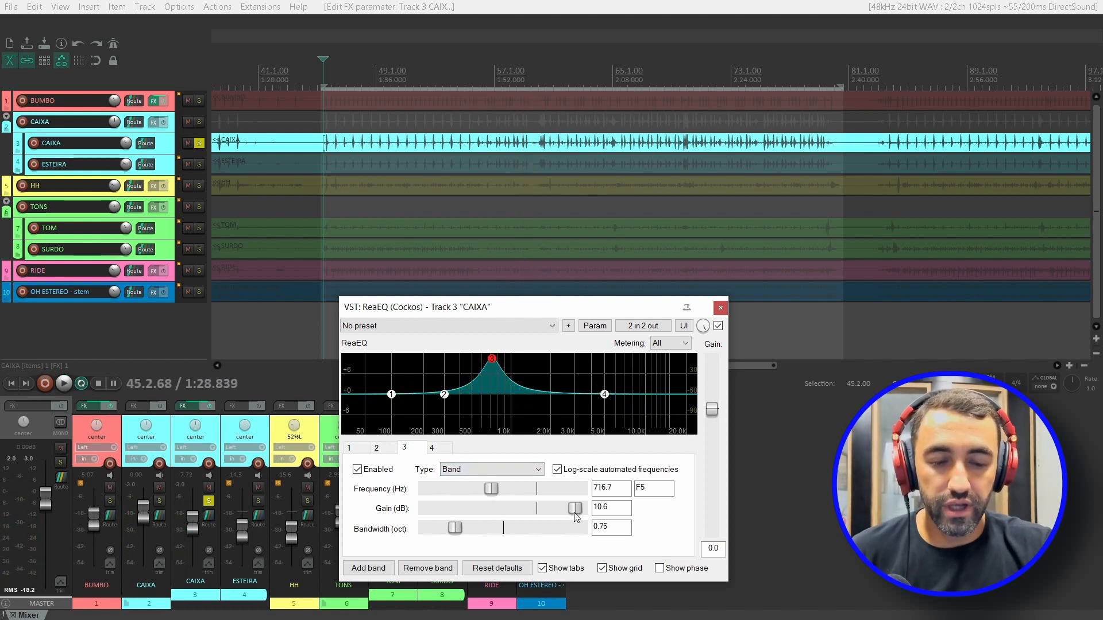
- Turn CAIXA's ReaEQ band 3 into a 5.3 dB cut with a 1.17 octave bandwidth while listening to the soloed track
{"action": "left_click_drag", "start_coordinate": [531, 504], "coordinate": [449, 491]}
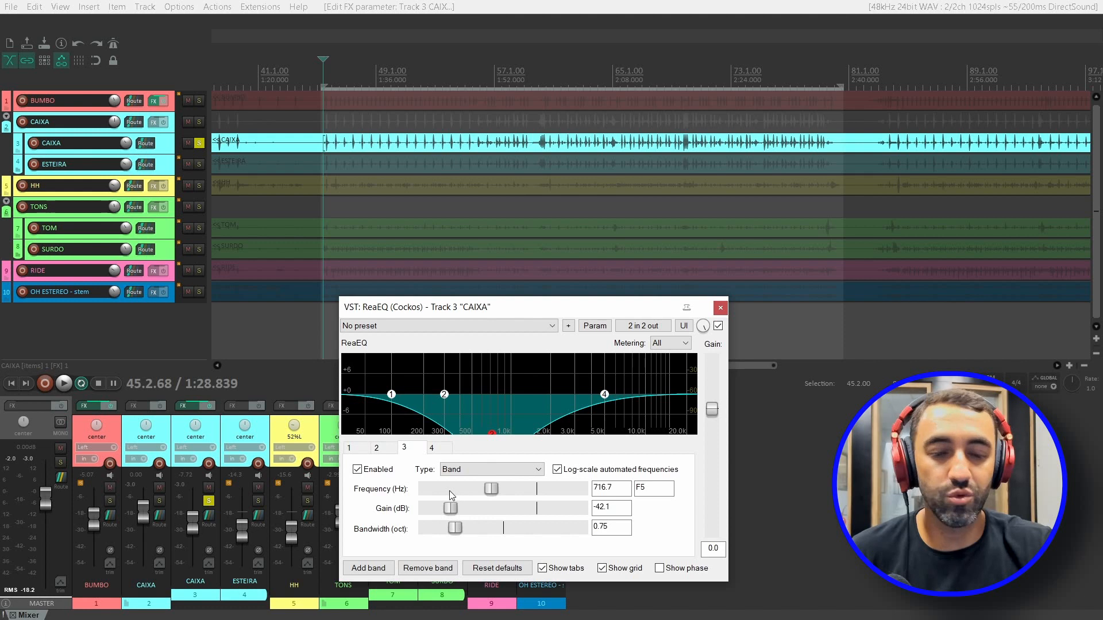
{"action": "left_click_drag", "start_coordinate": [449, 490], "coordinate": [506, 534]}
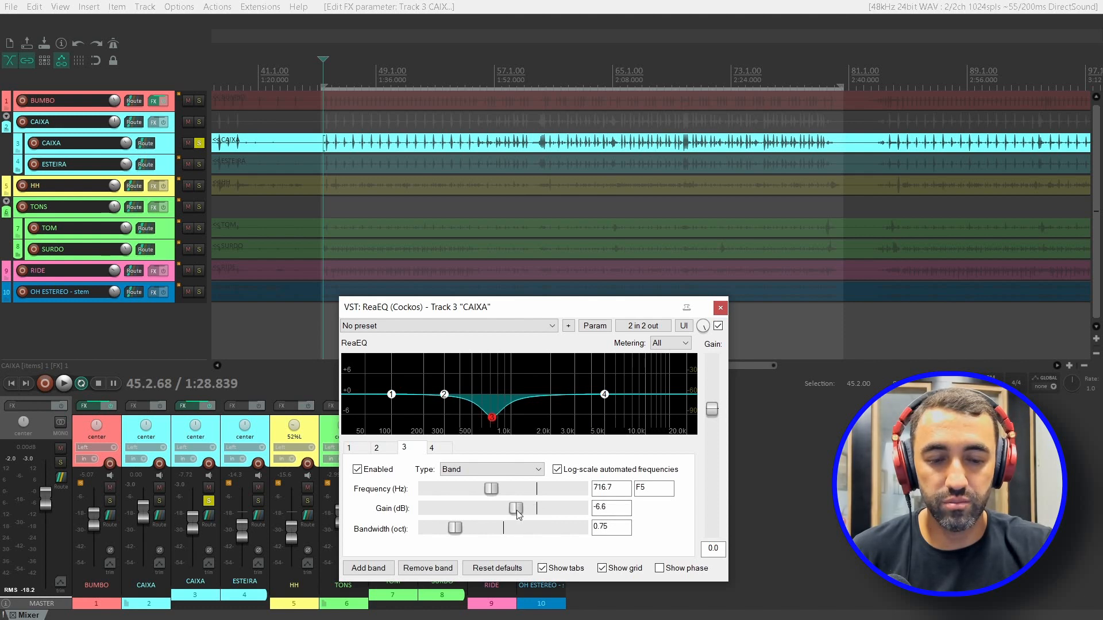
{"action": "key", "text": "space"}
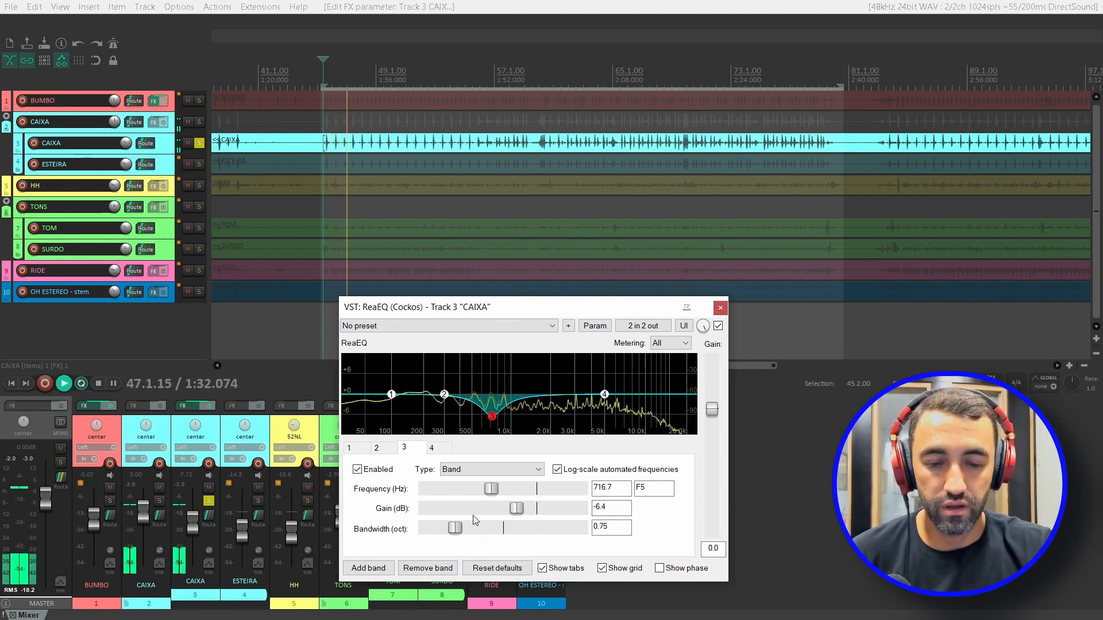
{"action": "left_click_drag", "start_coordinate": [455, 528], "coordinate": [471, 528]}
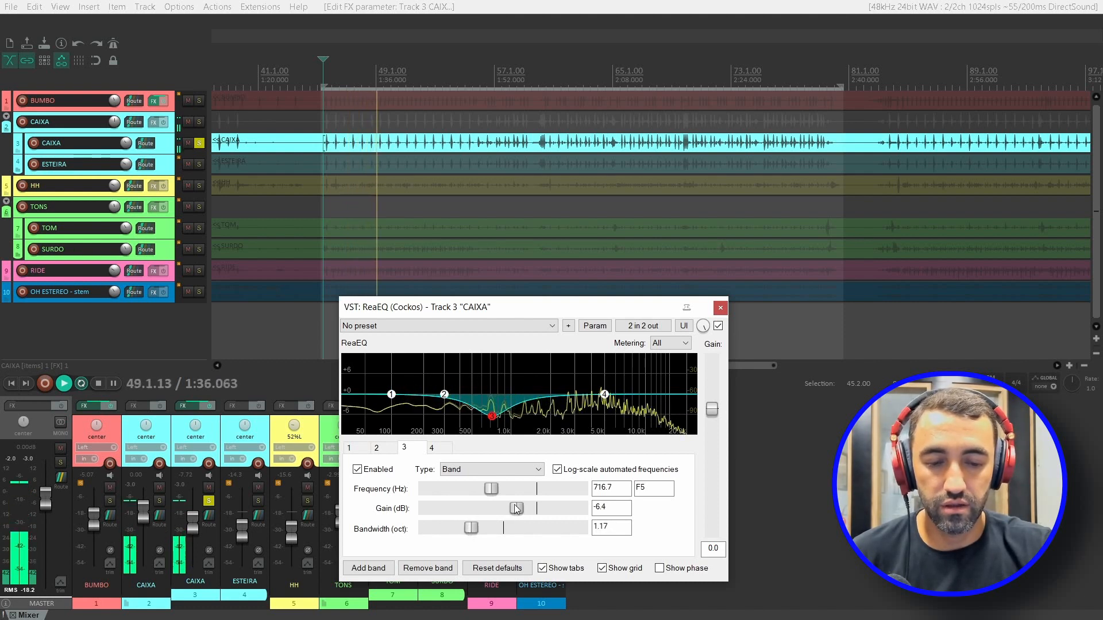
{"action": "left_click_drag", "start_coordinate": [516, 508], "coordinate": [520, 513]}
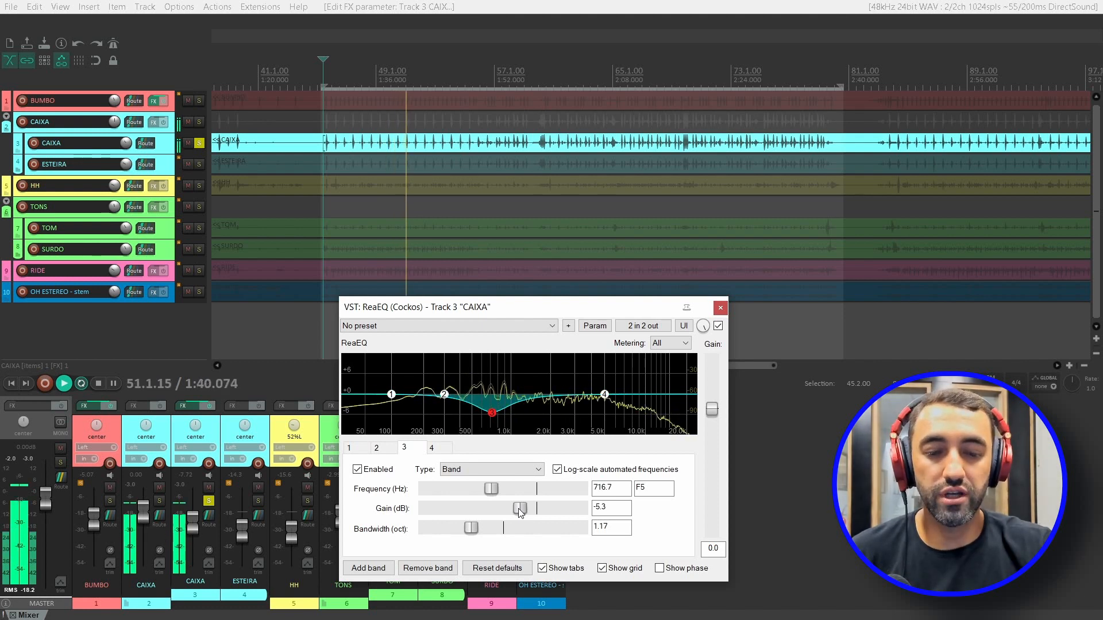
- Unsolo CAIXA to compare its ReaEQ bypassed and enabled in the full mix, and raise the track's volume slightly
{"action": "left_click", "coordinate": [209, 501]}
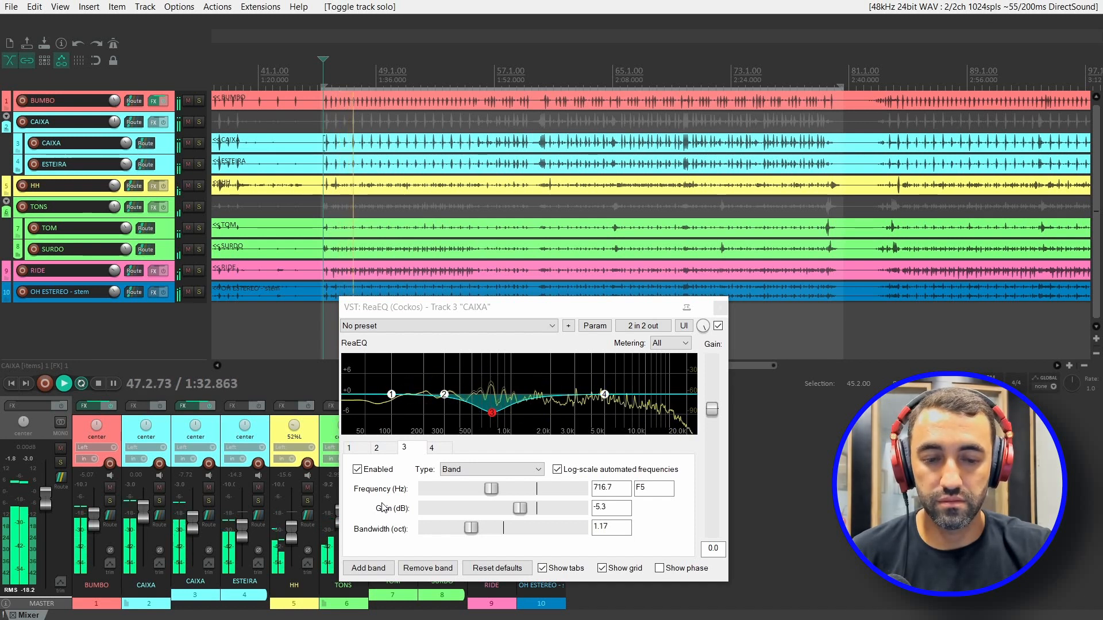
{"action": "left_click", "coordinate": [718, 327]}
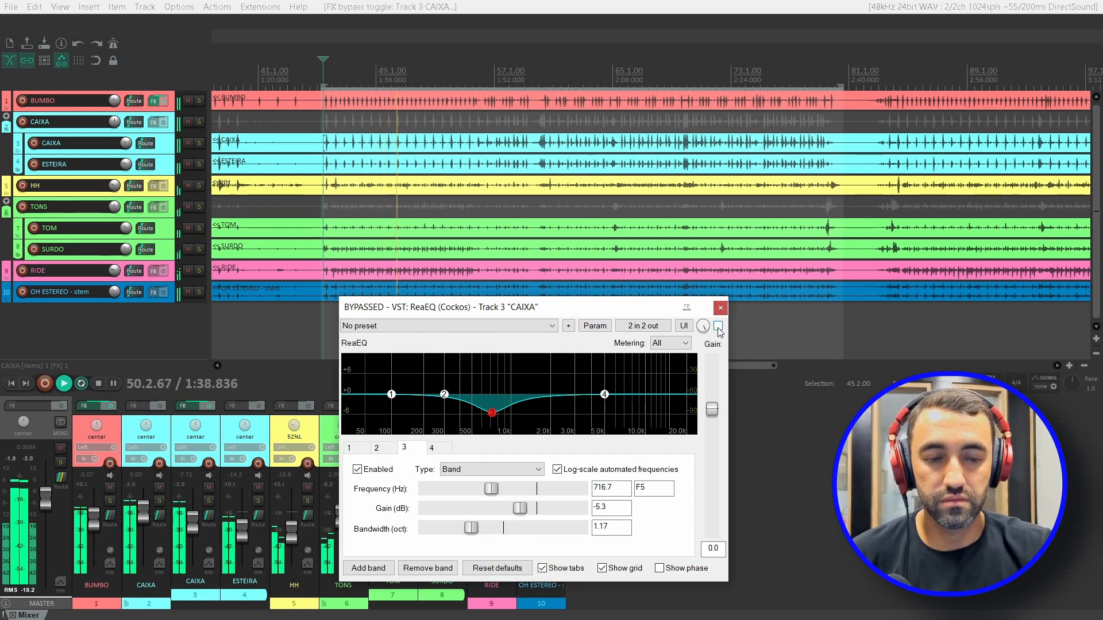
{"action": "left_click", "coordinate": [718, 326]}
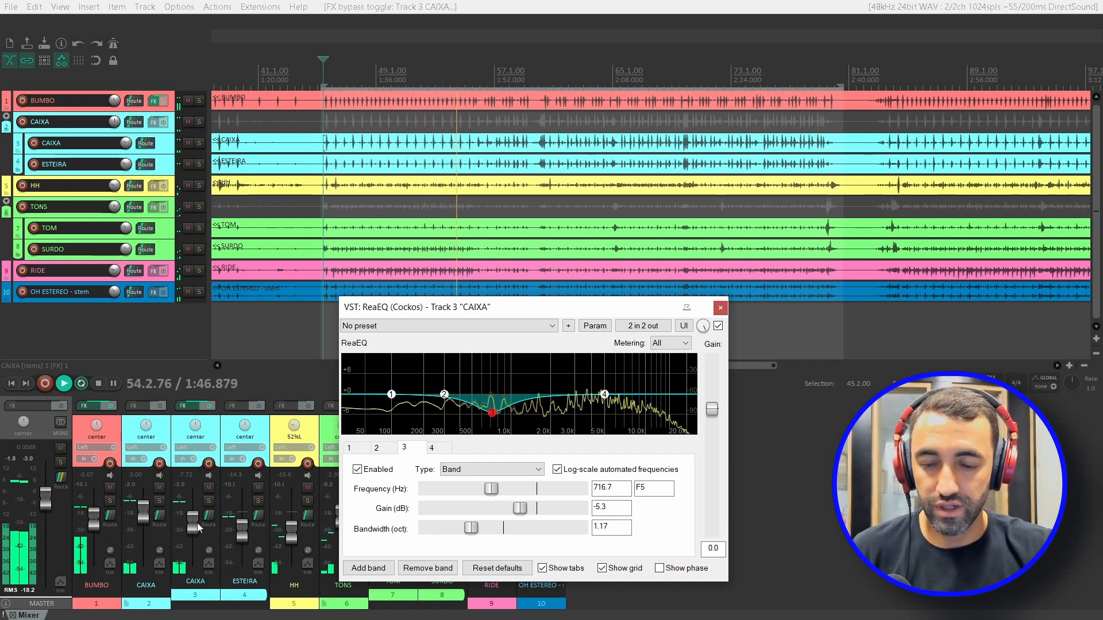
{"action": "left_click_drag", "start_coordinate": [201, 530], "coordinate": [202, 527]}
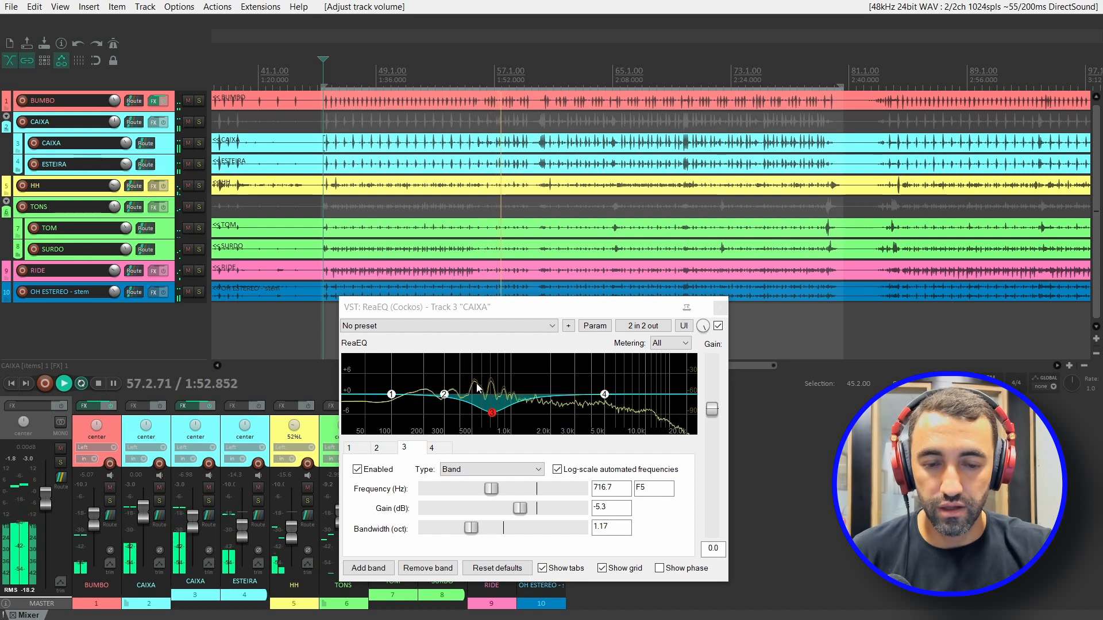
{"action": "key", "text": "space"}
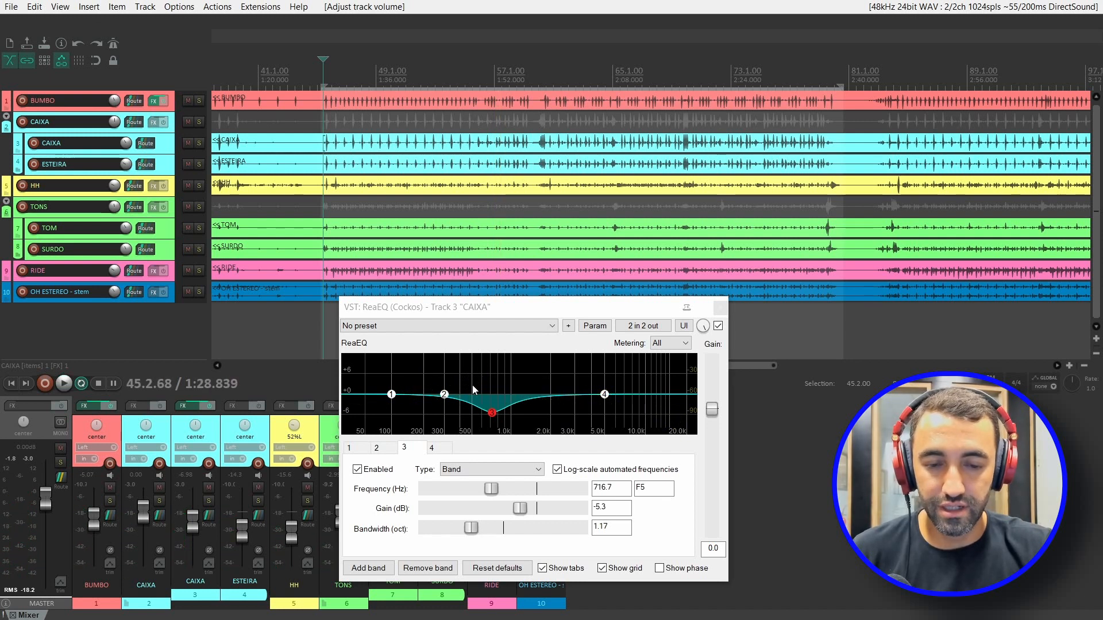
- Set CAIXA's ReaEQ band 2 to 463.4 Hz with a 3.6 dB cut and 0.74 octave bandwidth during playback
{"action": "left_click", "coordinate": [377, 449]}
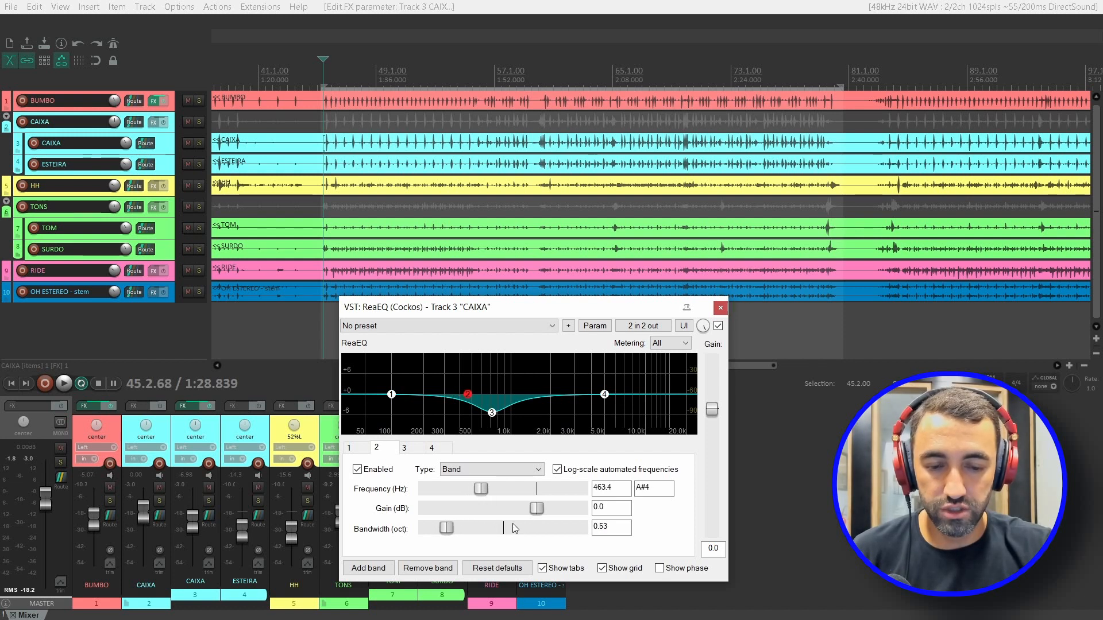
{"action": "key", "text": "space"}
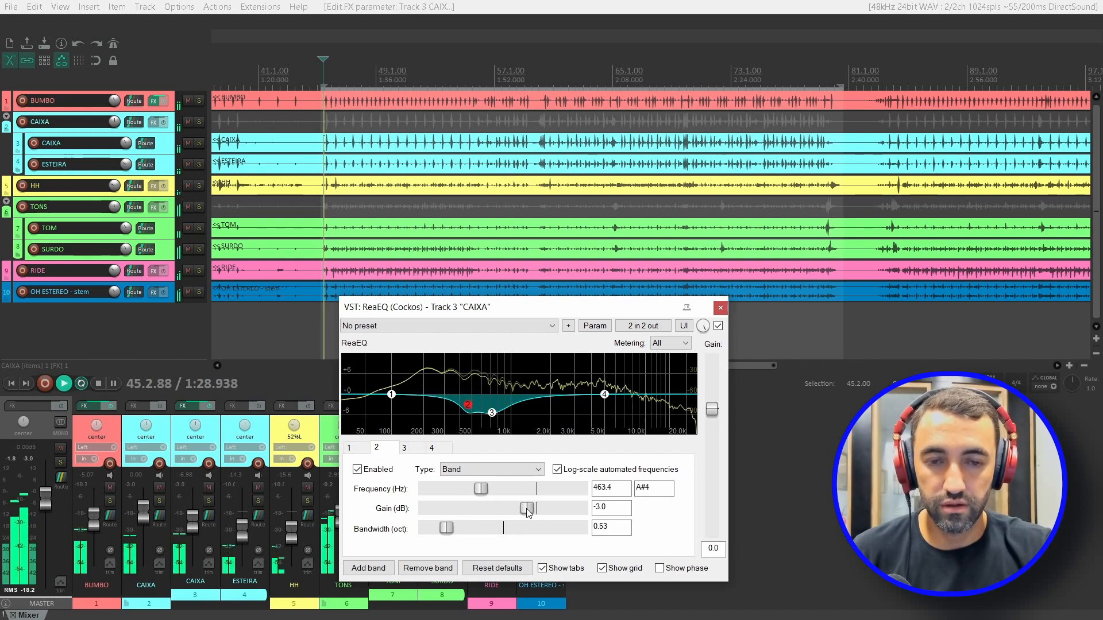
{"action": "left_click", "coordinate": [494, 173]}
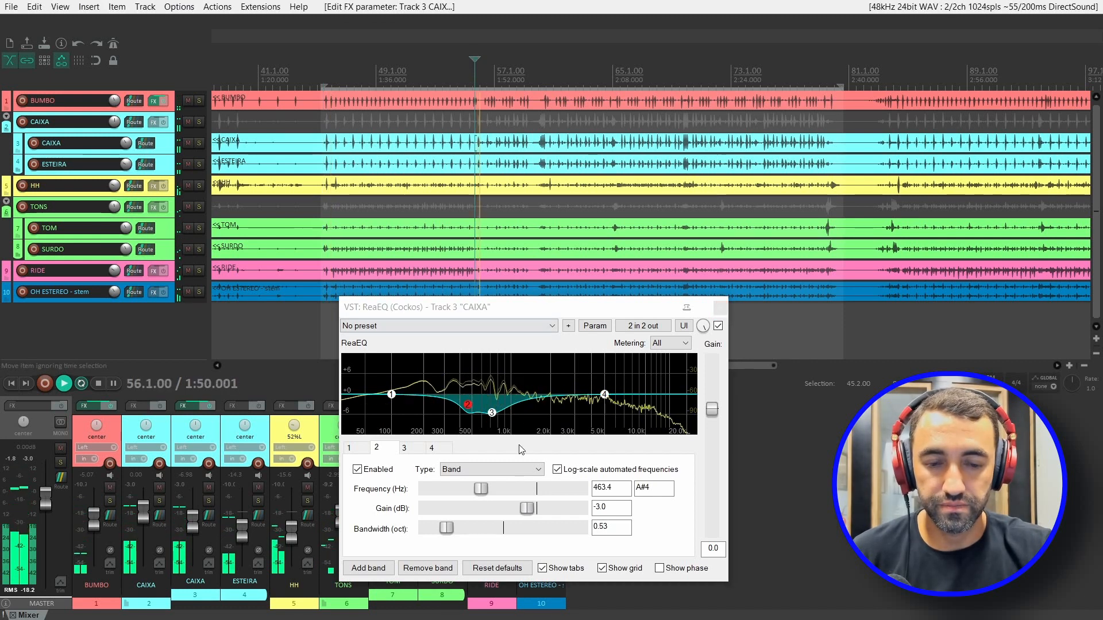
{"action": "left_click_drag", "start_coordinate": [446, 527], "coordinate": [455, 528]}
{"action": "left_click_drag", "start_coordinate": [521, 513], "coordinate": [521, 513]}
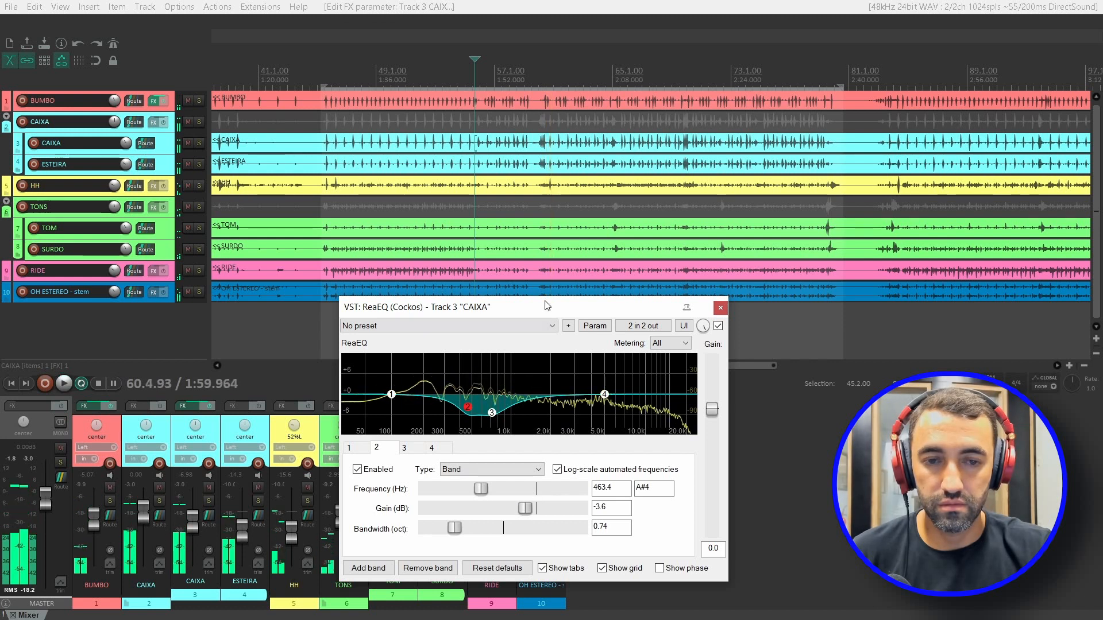
- Compare CAIXA's ReaEQ bypassed and enabled in the full mix, leave it enabled and stop playback
{"action": "left_click", "coordinate": [717, 327]}
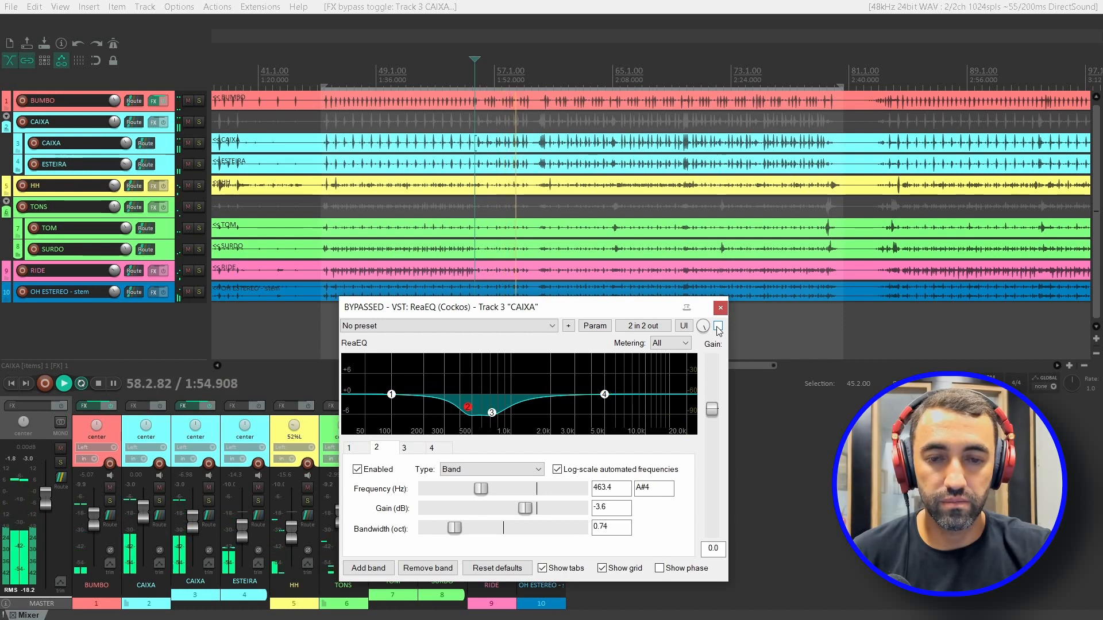
{"action": "left_click", "coordinate": [717, 327]}
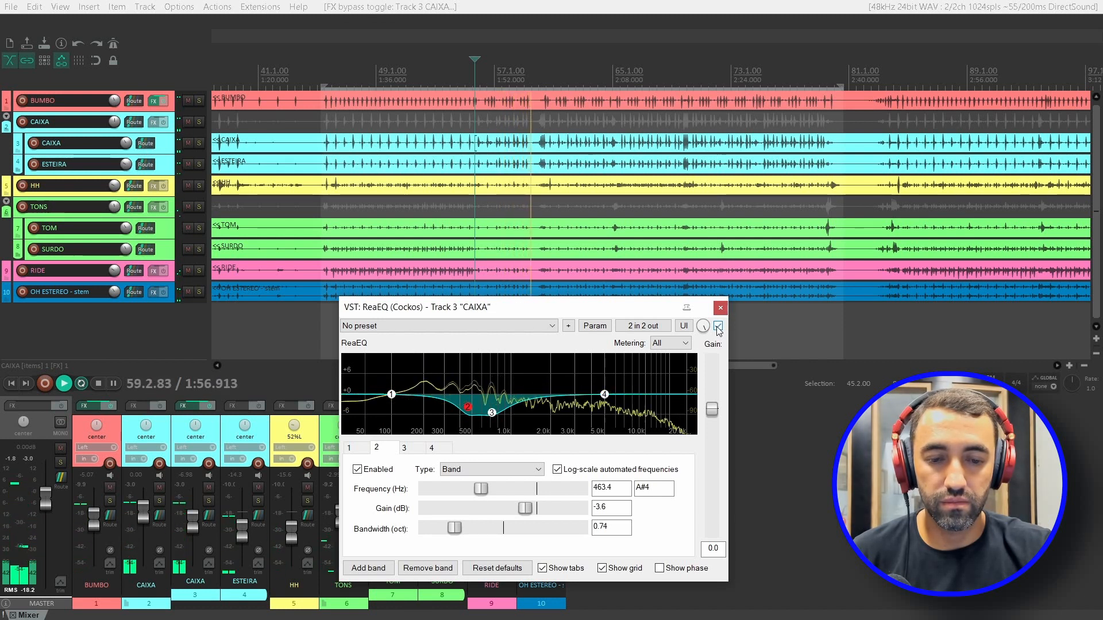
{"action": "key", "text": "space"}
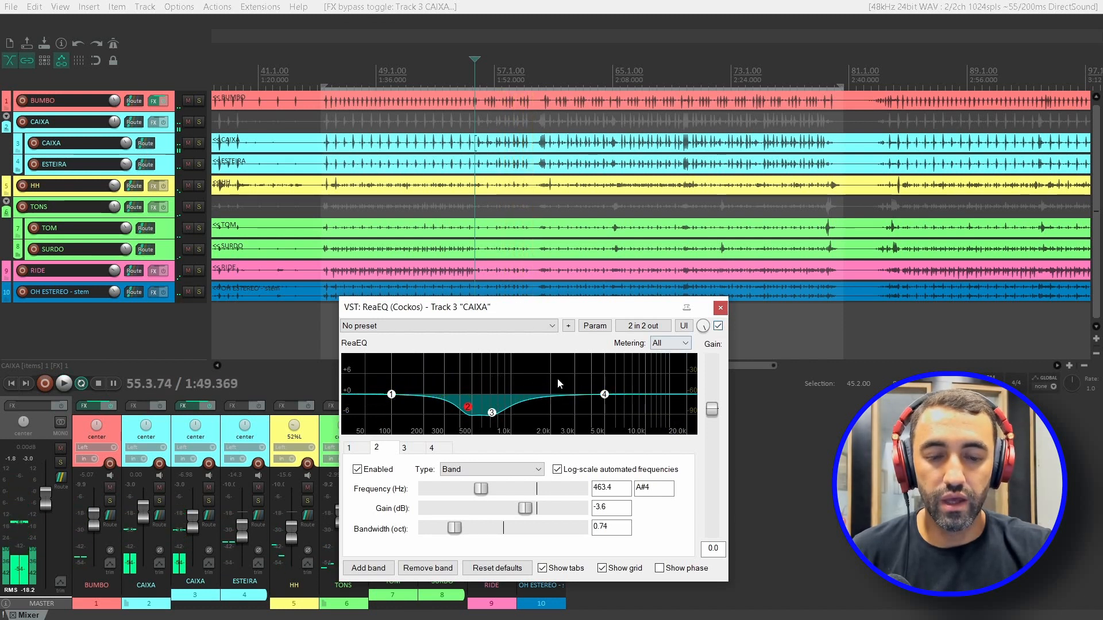
- Change CAIXA's ReaEQ band 1 to a High Pass at 80 Hz, and fine-tune the CAIXA and ESTEIRA volumes during playback
{"action": "left_click", "coordinate": [350, 447]}
{"action": "left_click", "coordinate": [459, 470]}
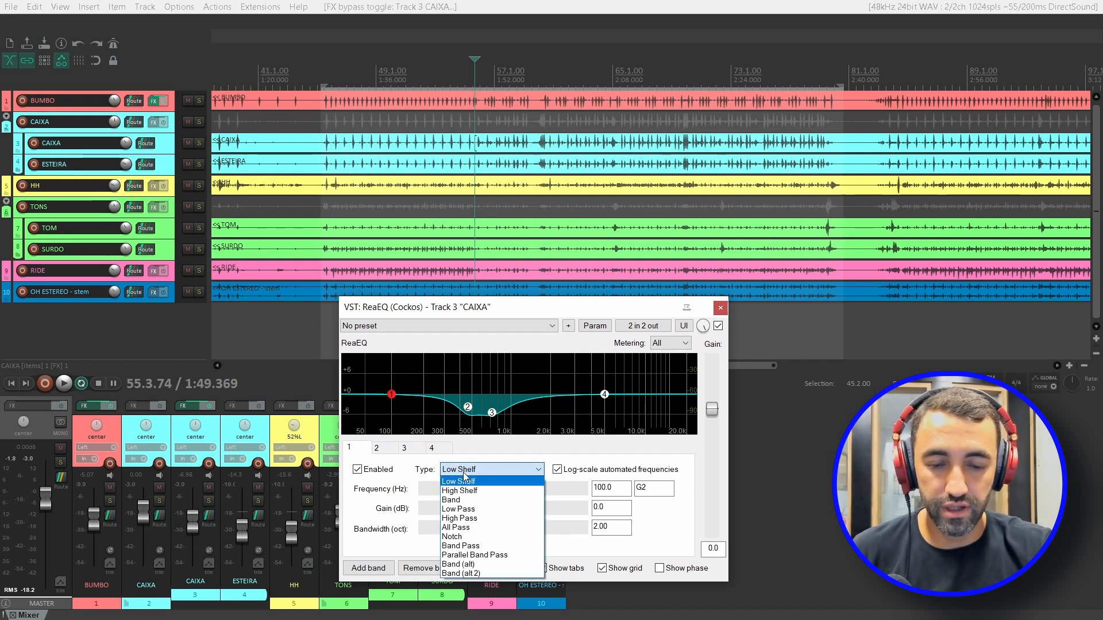
{"action": "left_click", "coordinate": [468, 519]}
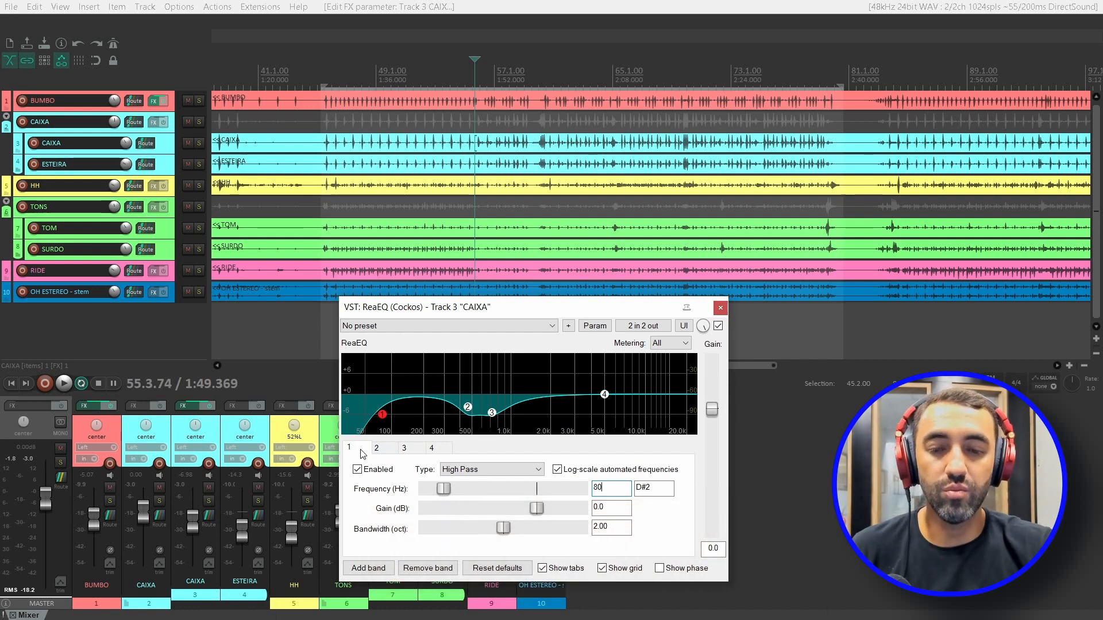
{"action": "left_click", "coordinate": [331, 76]}
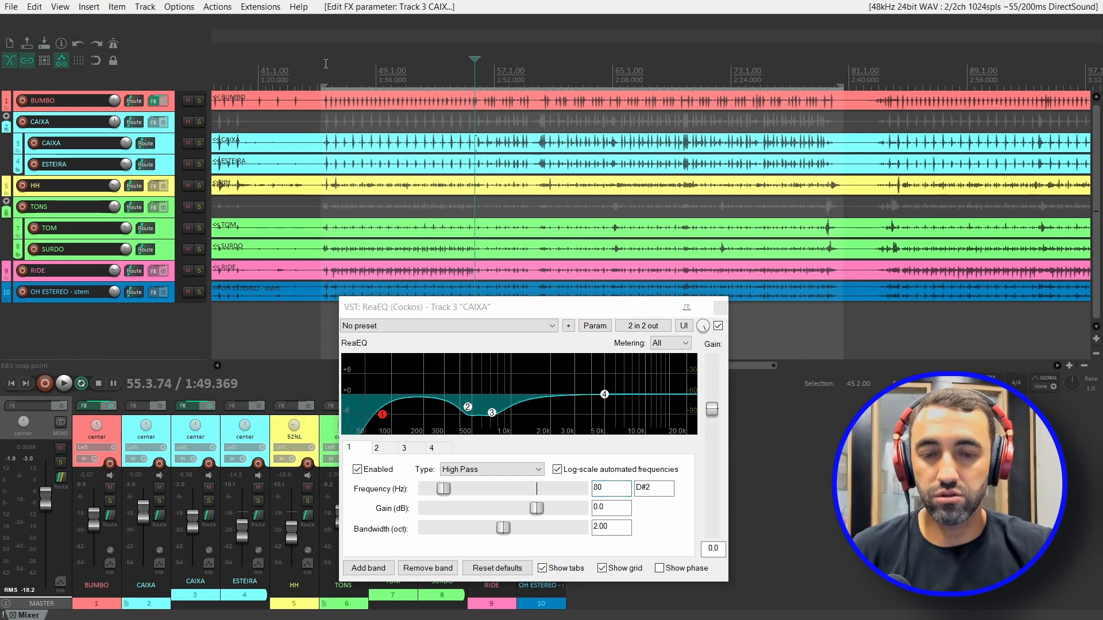
{"action": "key", "text": "space"}
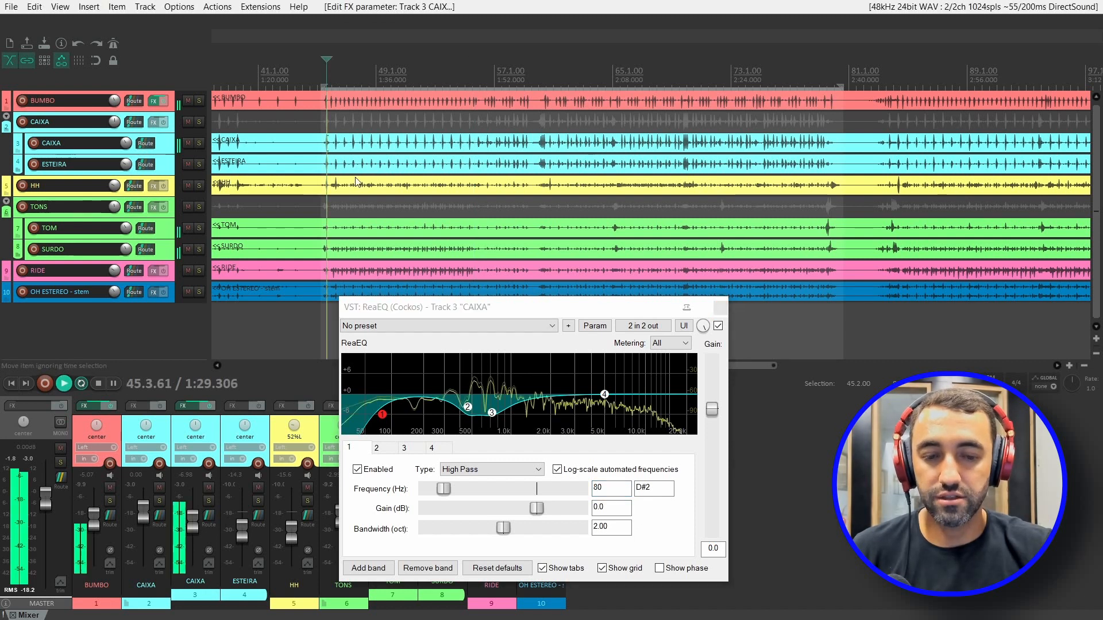
{"action": "left_click", "coordinate": [723, 307]}
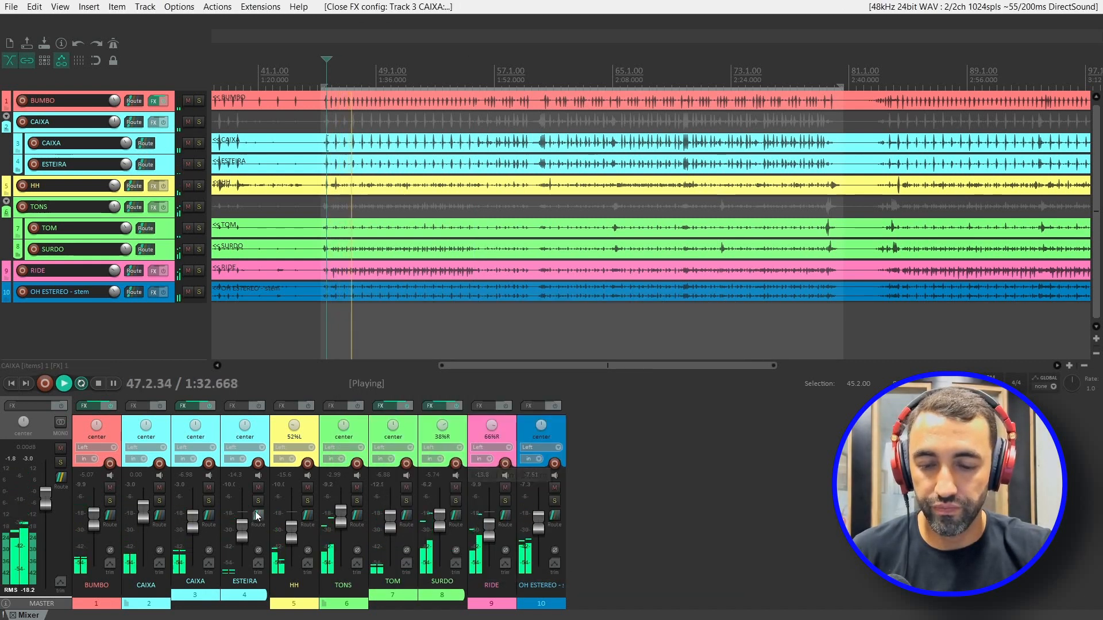
{"action": "left_click_drag", "start_coordinate": [239, 528], "coordinate": [198, 523]}
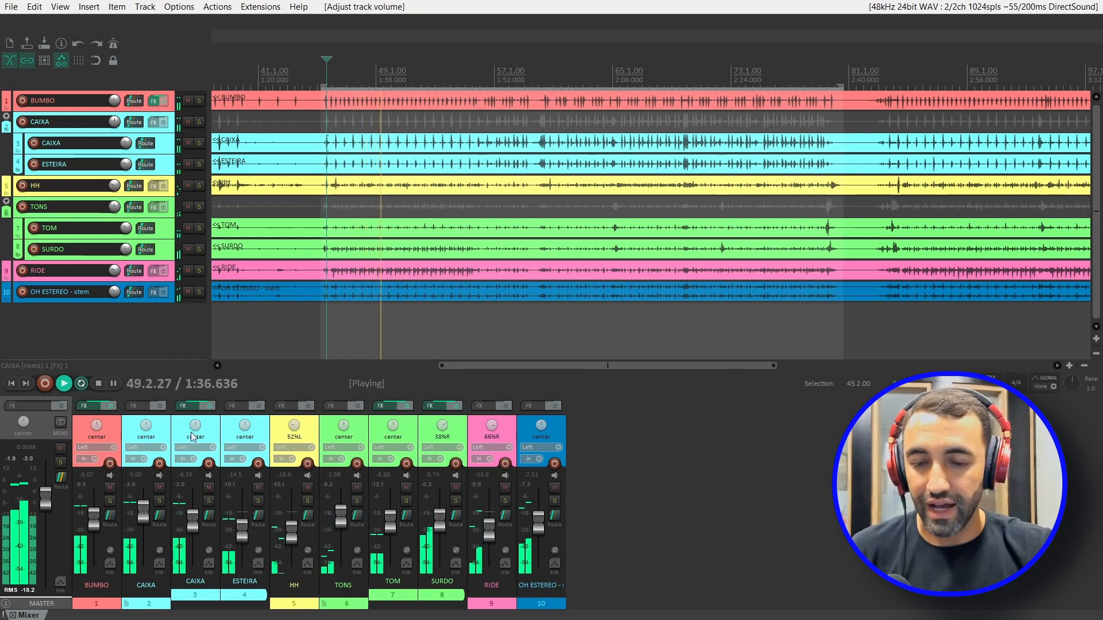
- Soften CAIXA track 3's ReaEQ cuts to -3.0 dB on band 2 and -4.3 dB on band 3 while listening
{"action": "left_click", "coordinate": [183, 406]}
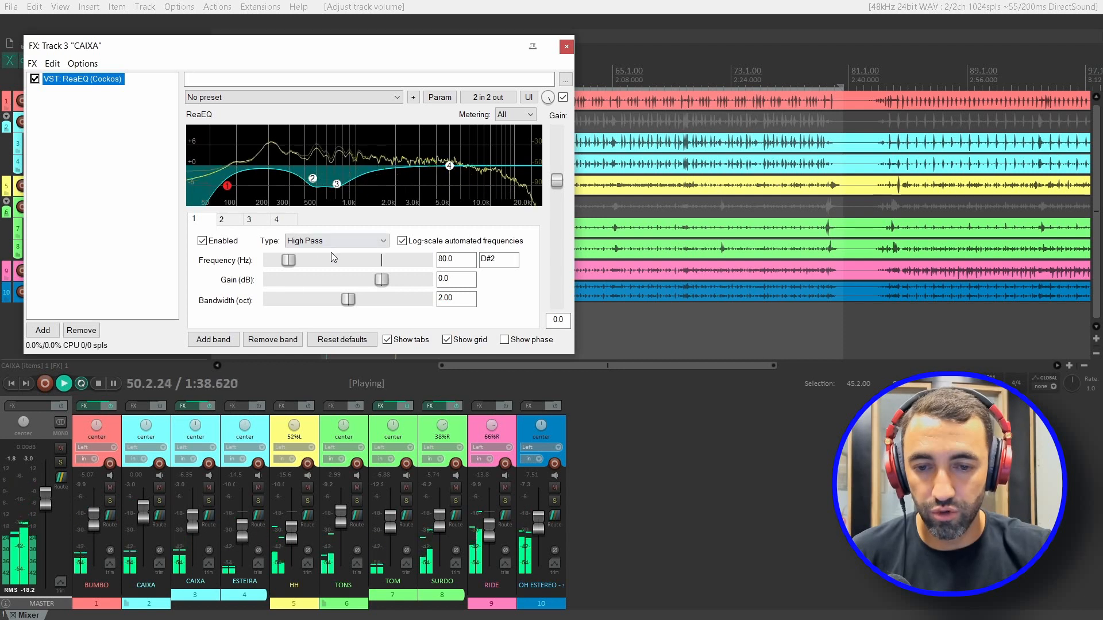
{"action": "left_click", "coordinate": [222, 219]}
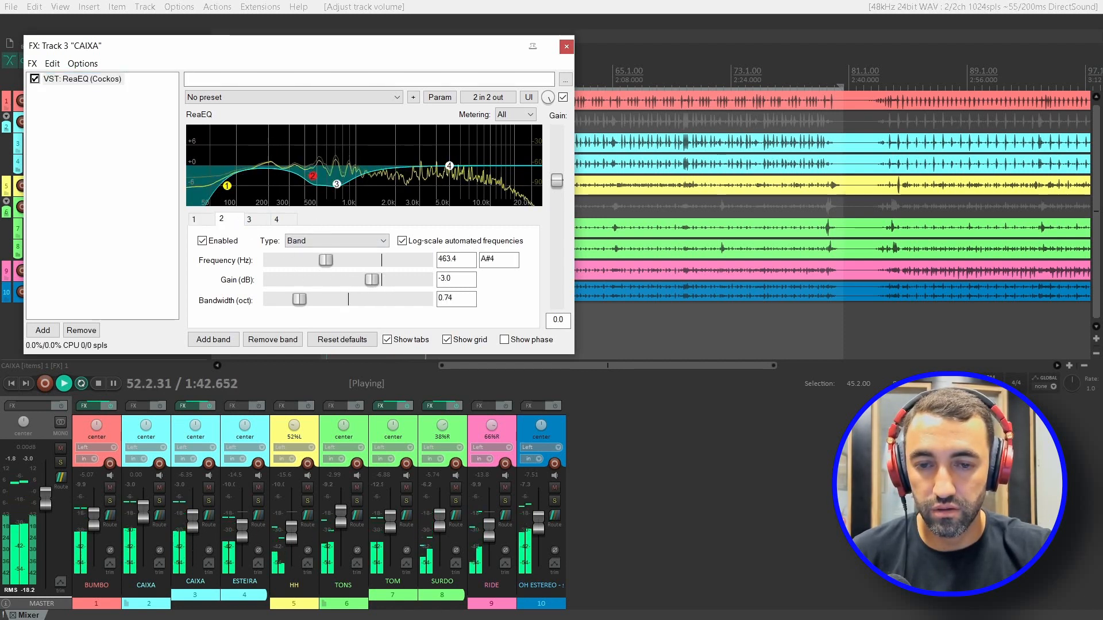
{"action": "left_click", "coordinate": [249, 219]}
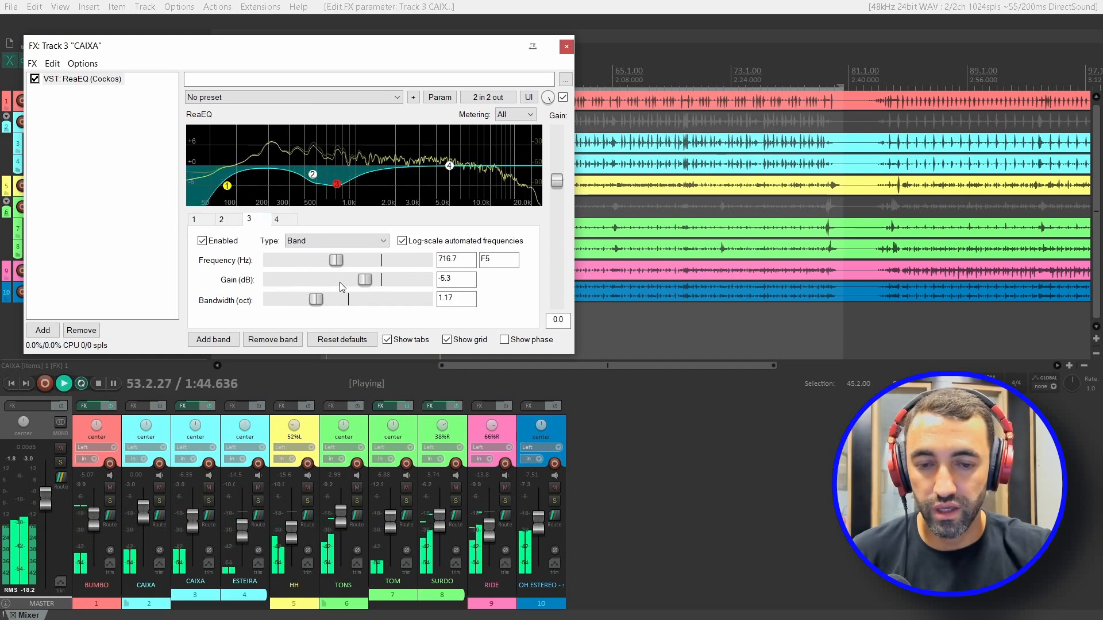
{"action": "left_click_drag", "start_coordinate": [365, 280], "coordinate": [368, 279]}
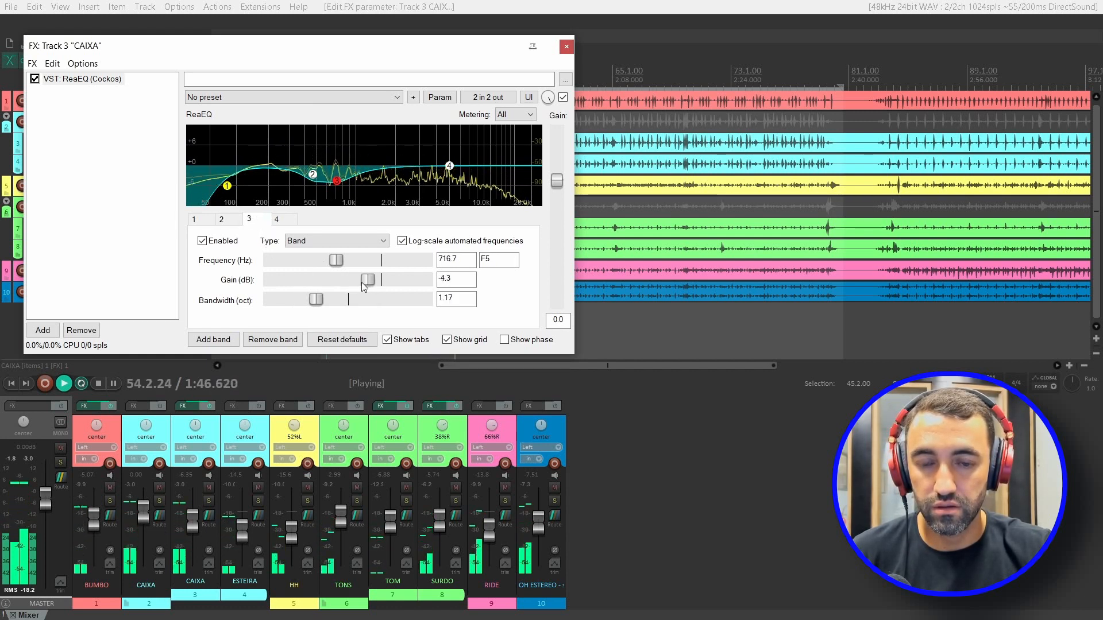
{"action": "left_click", "coordinate": [566, 47]}
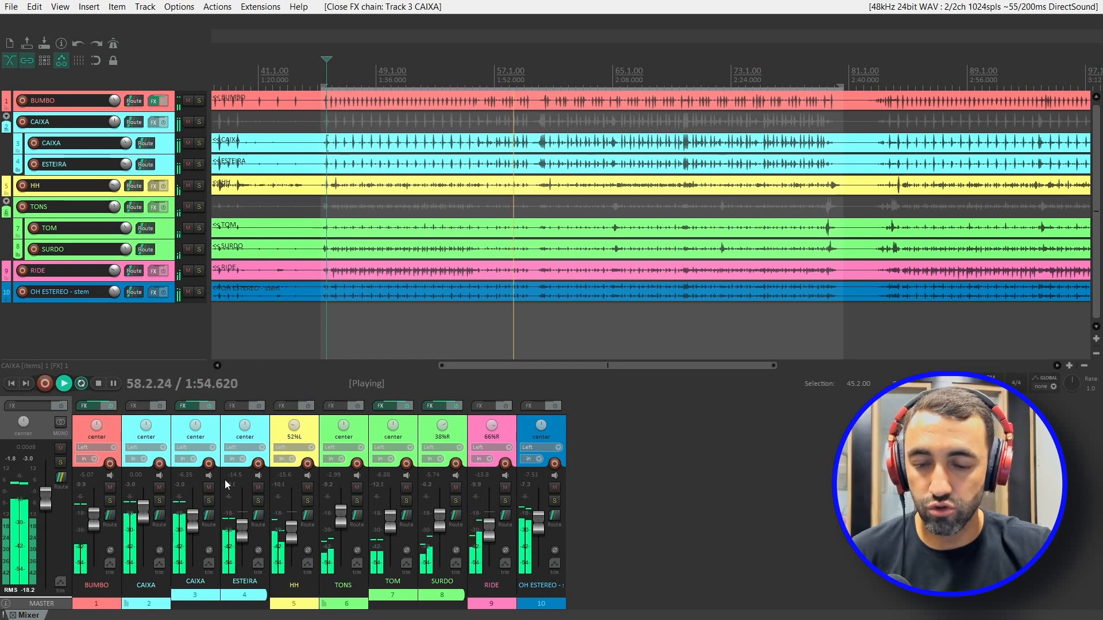
- Add ReaComp (Cockos) to the CAIXA folder track 2 and place its window over the lower tracks and mixer
{"action": "left_click", "coordinate": [135, 407]}
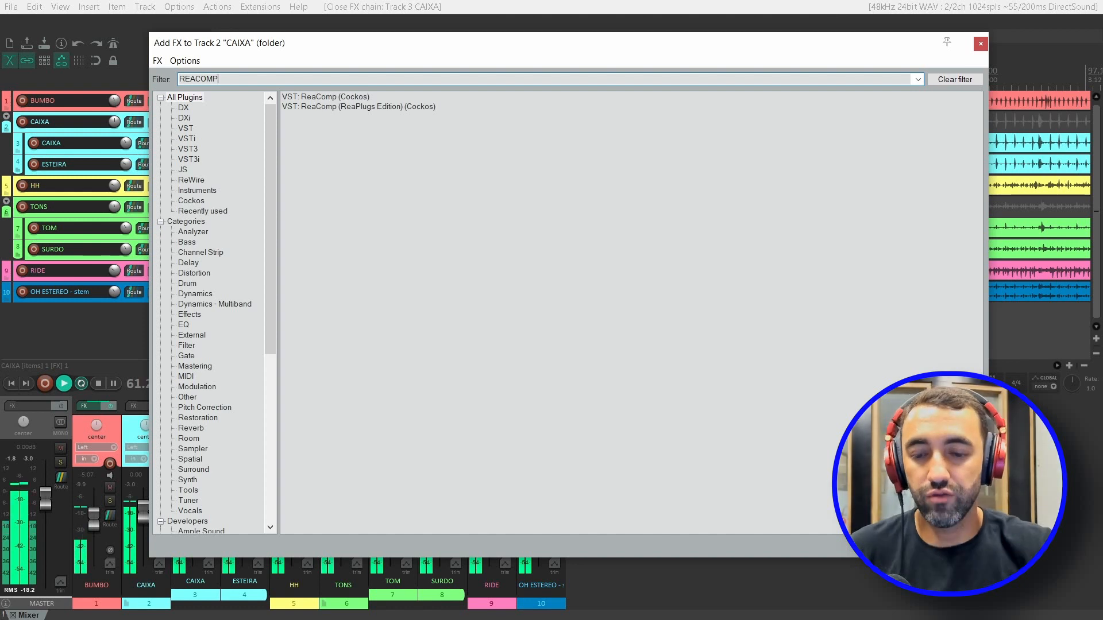
{"action": "double_click", "coordinate": [329, 98]}
{"action": "left_click_drag", "start_coordinate": [313, 47], "coordinate": [636, 223]}
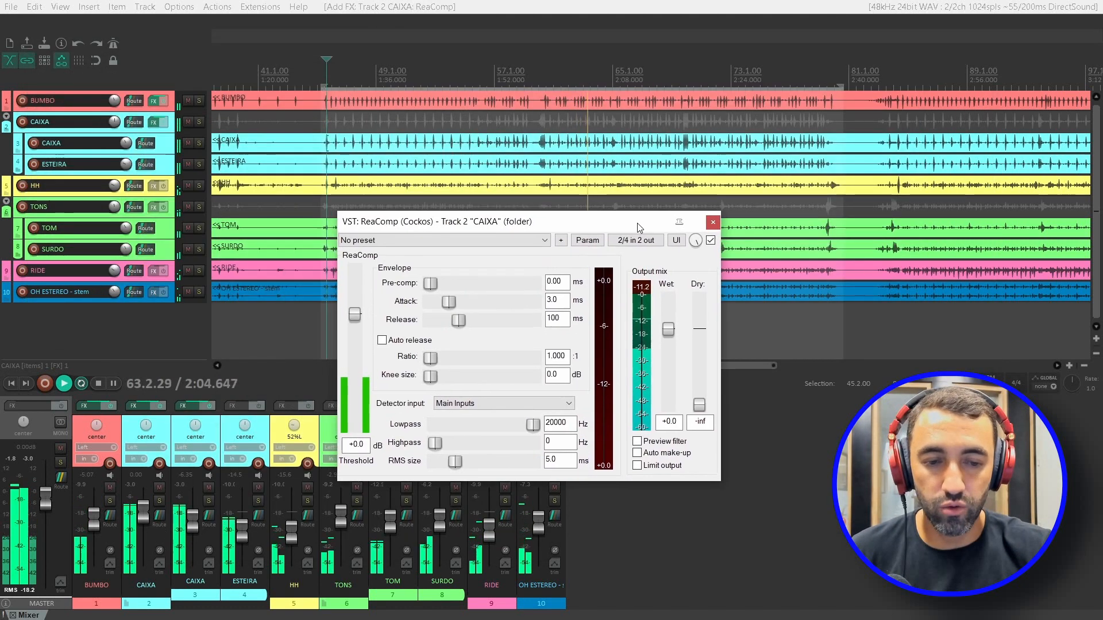
- Set the CAIXA folder's ReaComp to a 3:1 ratio and a -23.5 dB threshold during playback
{"action": "double_click", "coordinate": [556, 356]}
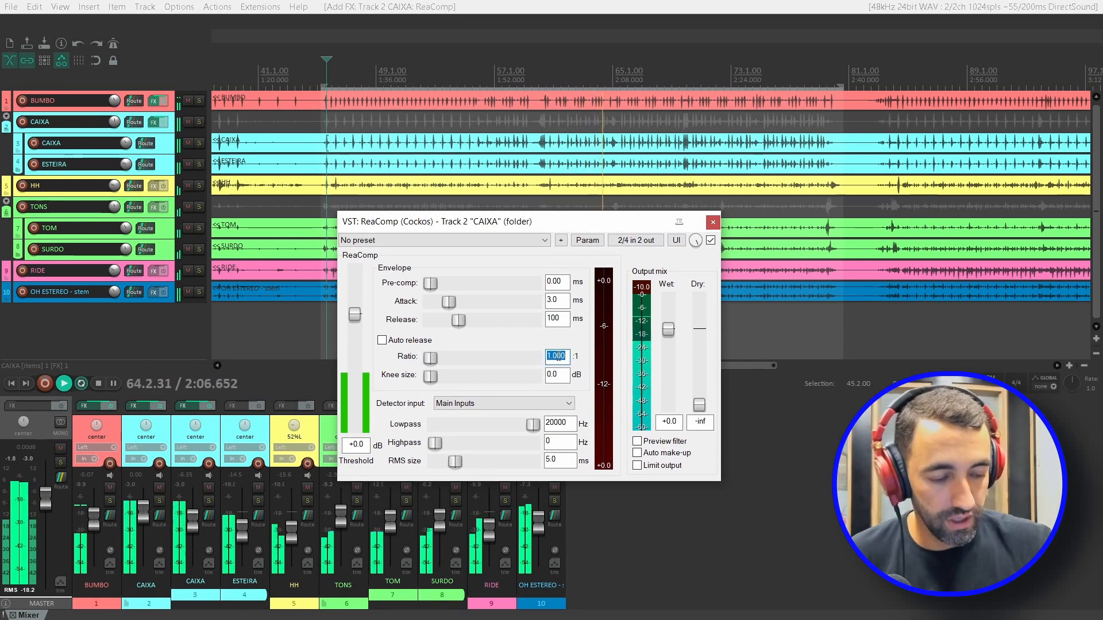
{"action": "type", "text": "3"}
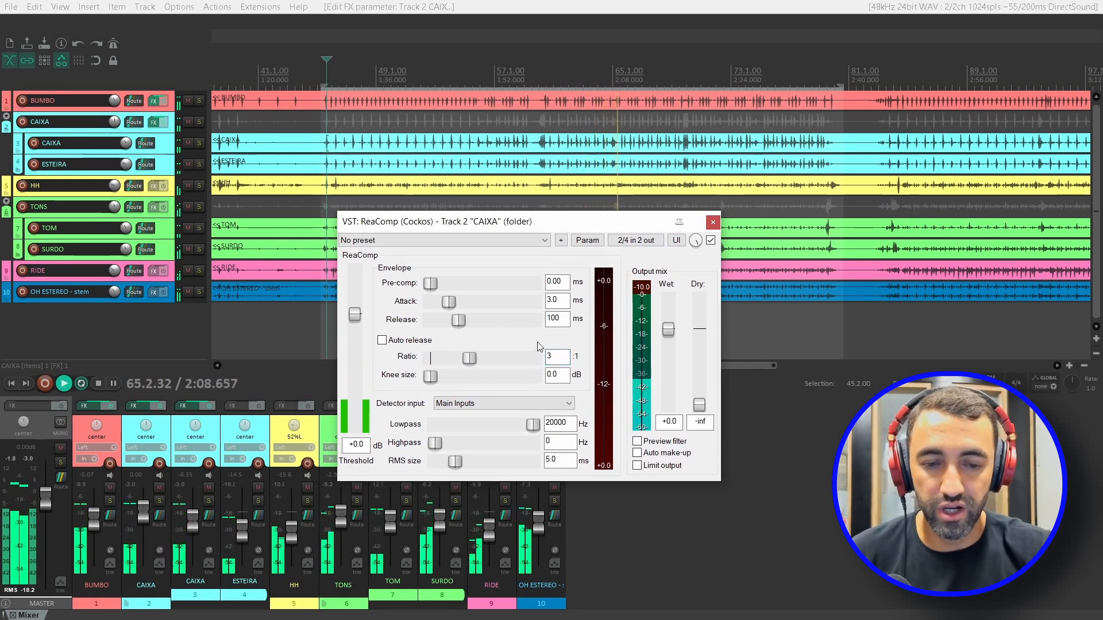
{"action": "left_click_drag", "start_coordinate": [354, 314], "coordinate": [355, 340]}
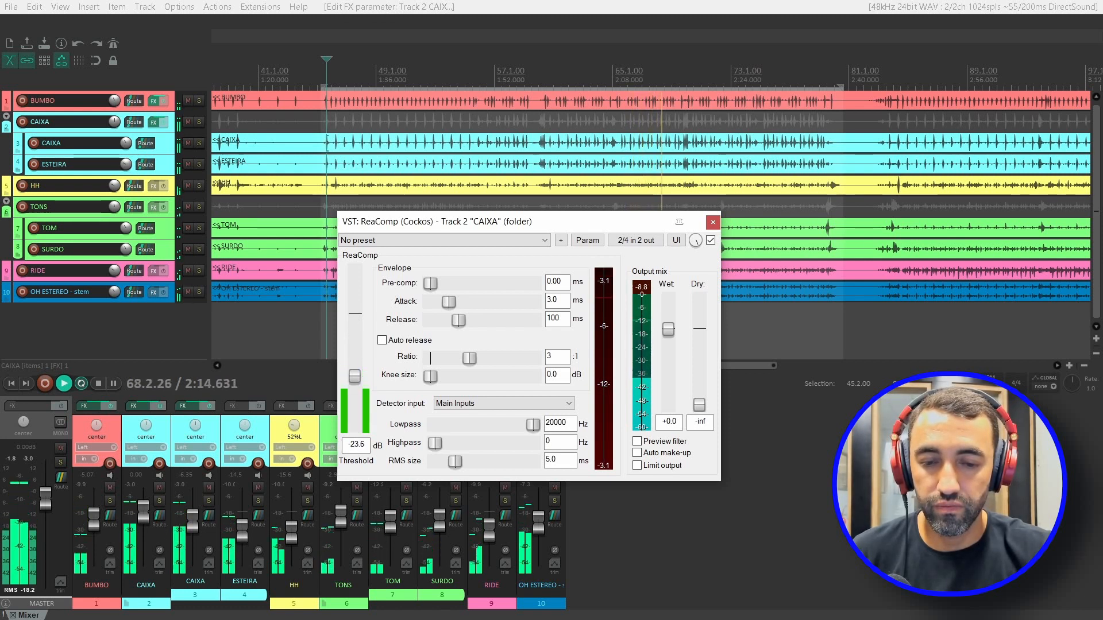
{"action": "left_click_drag", "start_coordinate": [354, 377], "coordinate": [356, 380]}
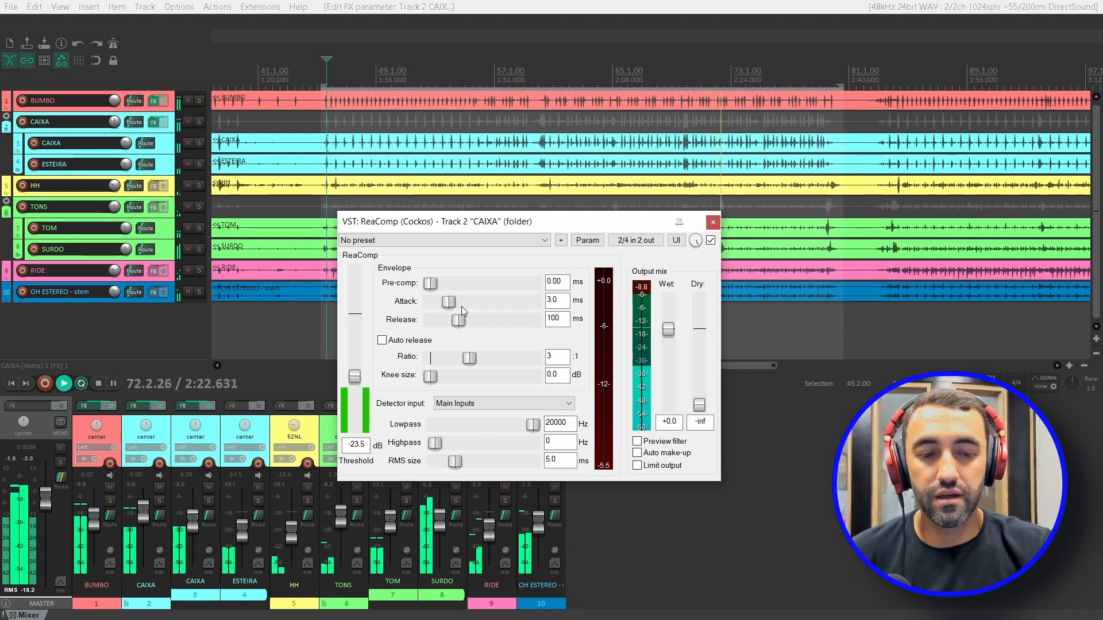
- Compare the CAIXA folder's ReaComp bypassed and enabled, leave it enabled, stop playback and close its window
{"action": "left_click", "coordinate": [711, 242]}
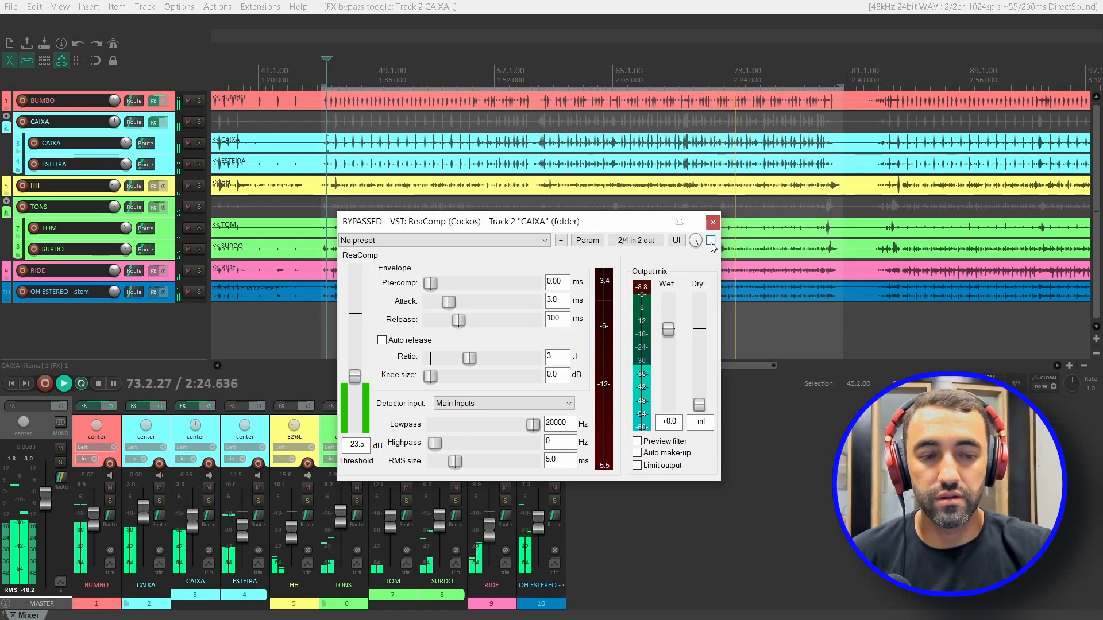
{"action": "left_click", "coordinate": [711, 242]}
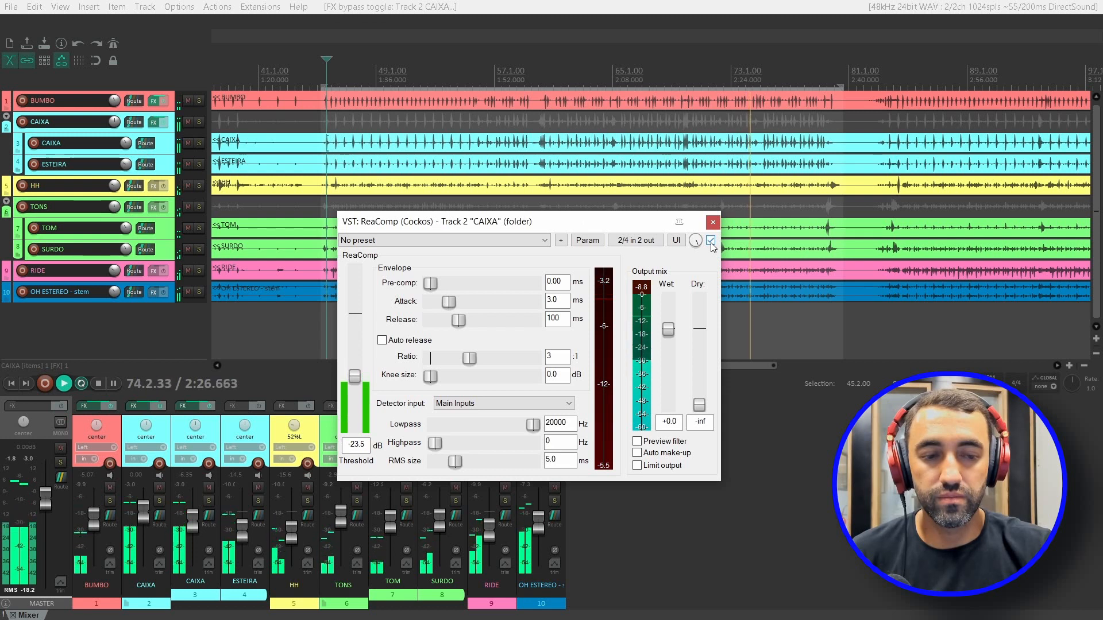
{"action": "key", "text": "space"}
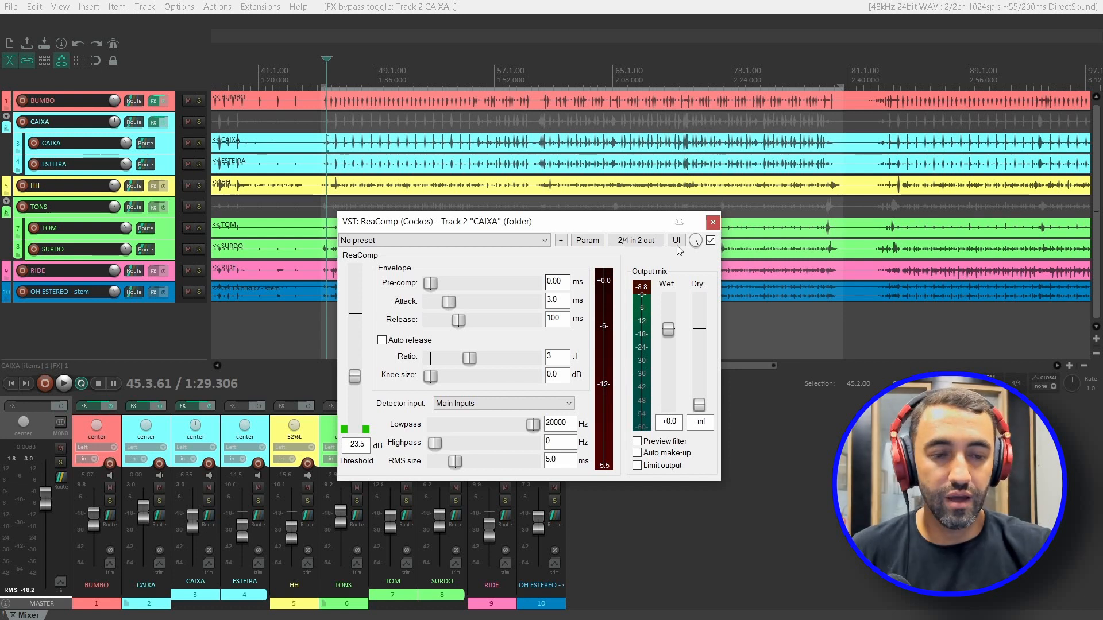
{"action": "left_click", "coordinate": [713, 222]}
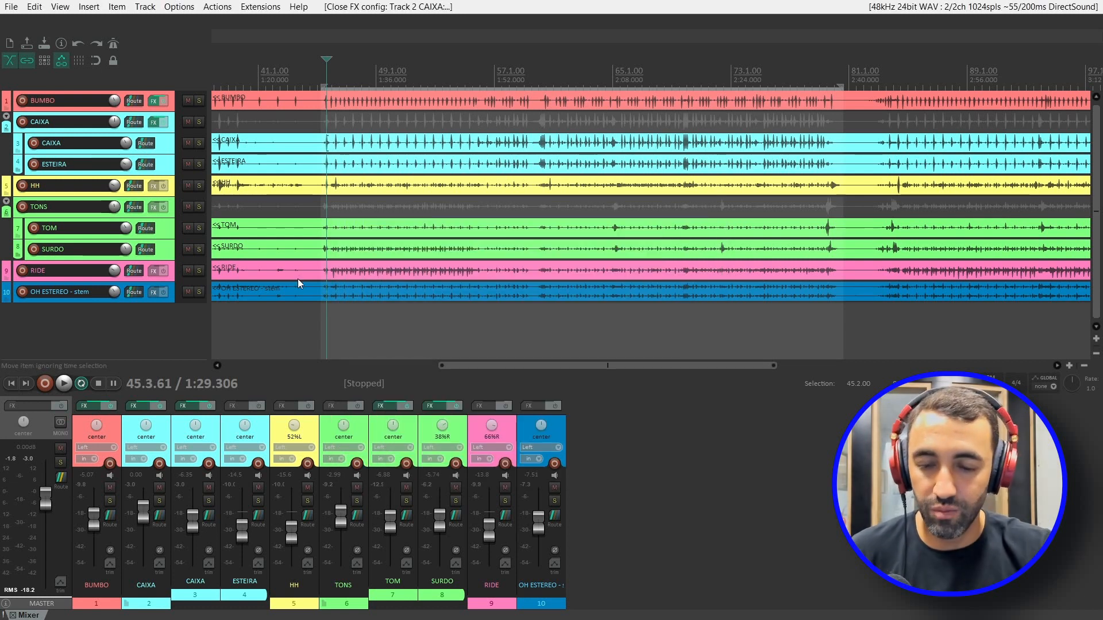
- Add ReaEQ (Cockos) to the HH track, solo the track and place the equalizer window over the mixer
{"action": "left_click", "coordinate": [295, 405]}
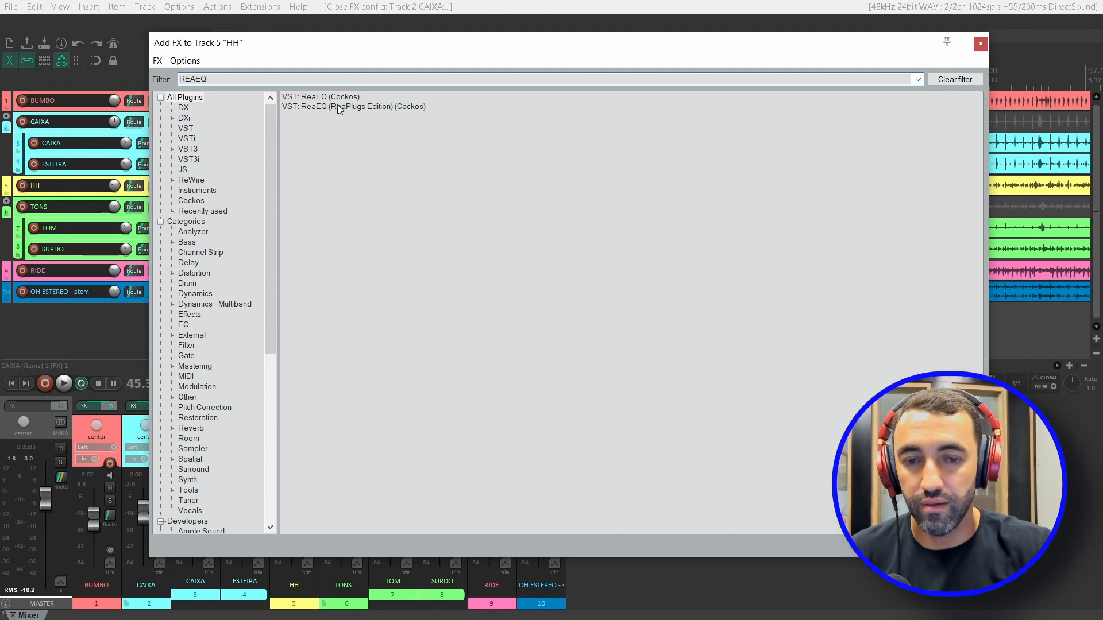
{"action": "double_click", "coordinate": [337, 98]}
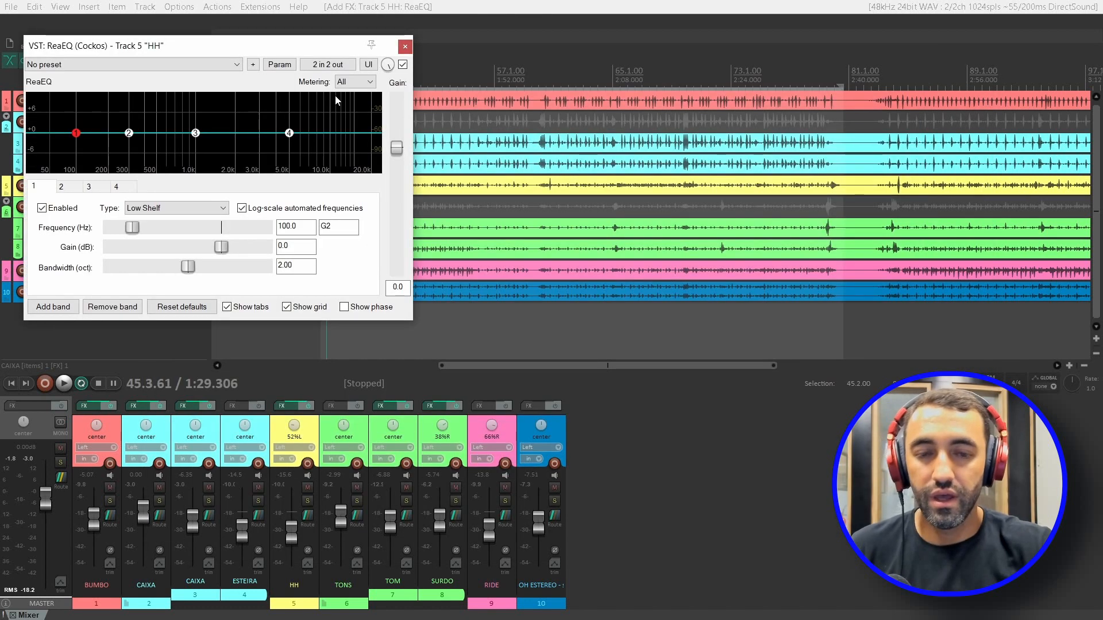
{"action": "left_click", "coordinate": [308, 501]}
{"action": "left_click_drag", "start_coordinate": [328, 48], "coordinate": [640, 251]}
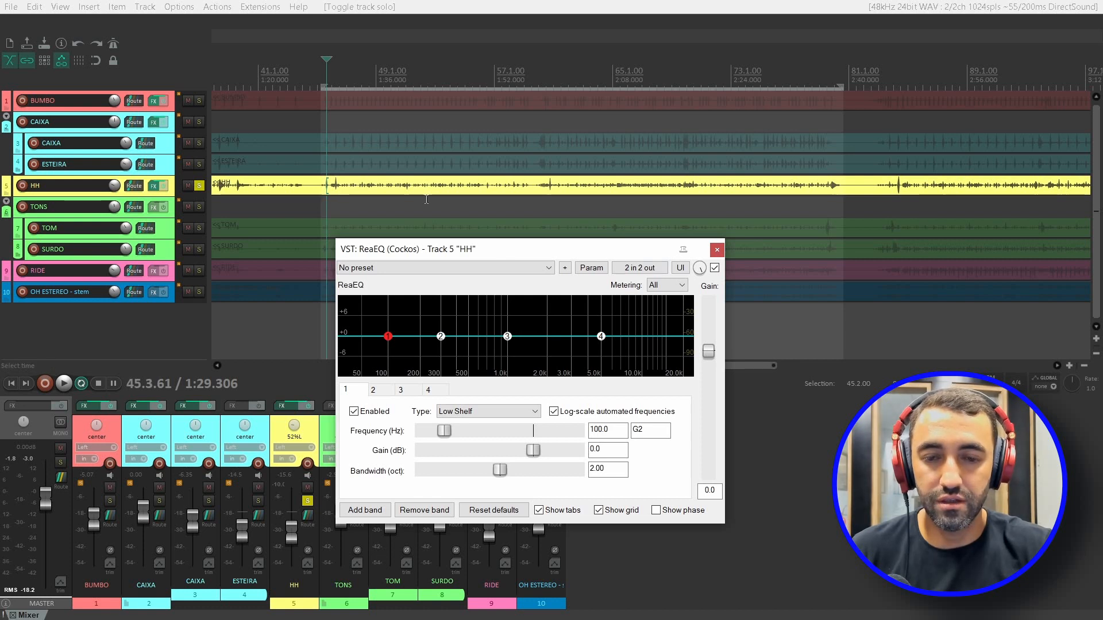
- Audition the soloed HH at several points and set band 1 of its ReaEQ to High Pass at 1139.2 Hz
{"action": "key", "text": "space"}
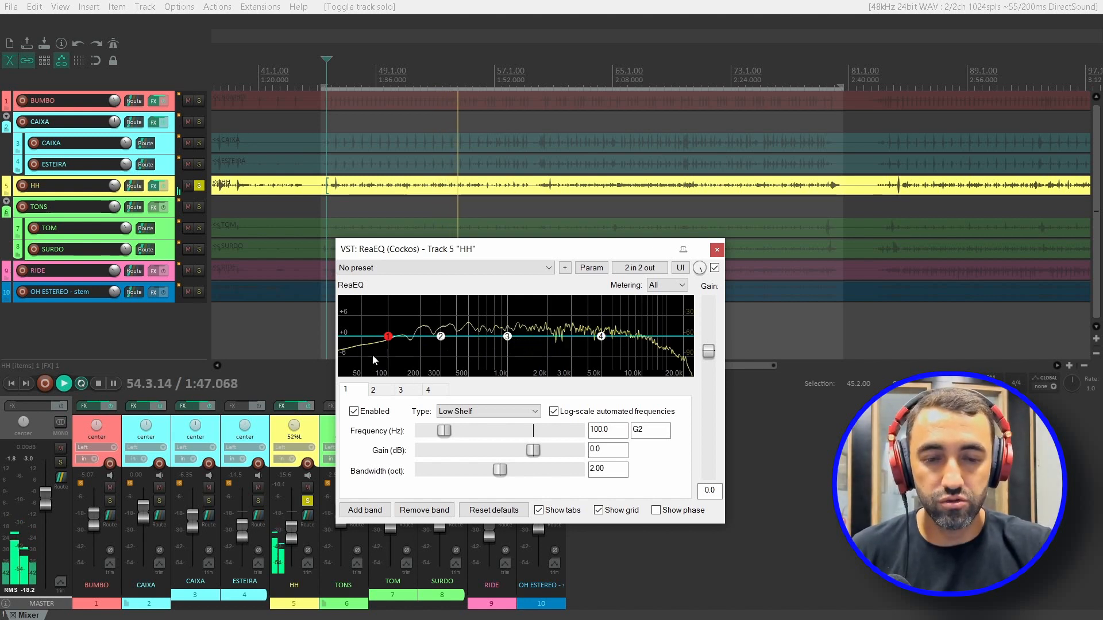
{"action": "left_click", "coordinate": [486, 114]}
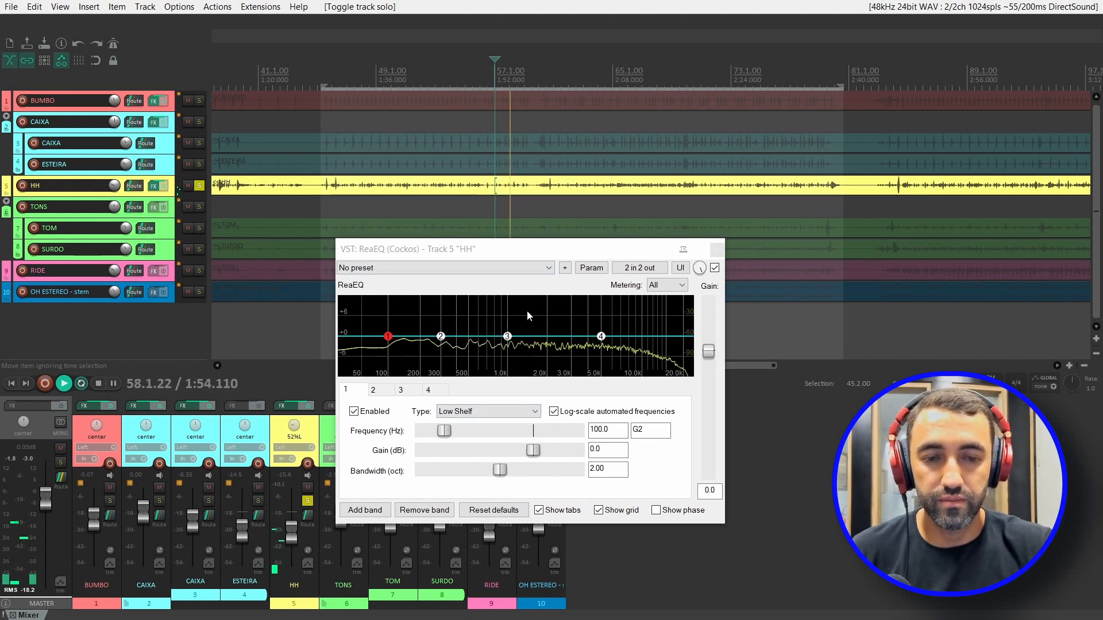
{"action": "left_click", "coordinate": [581, 138]}
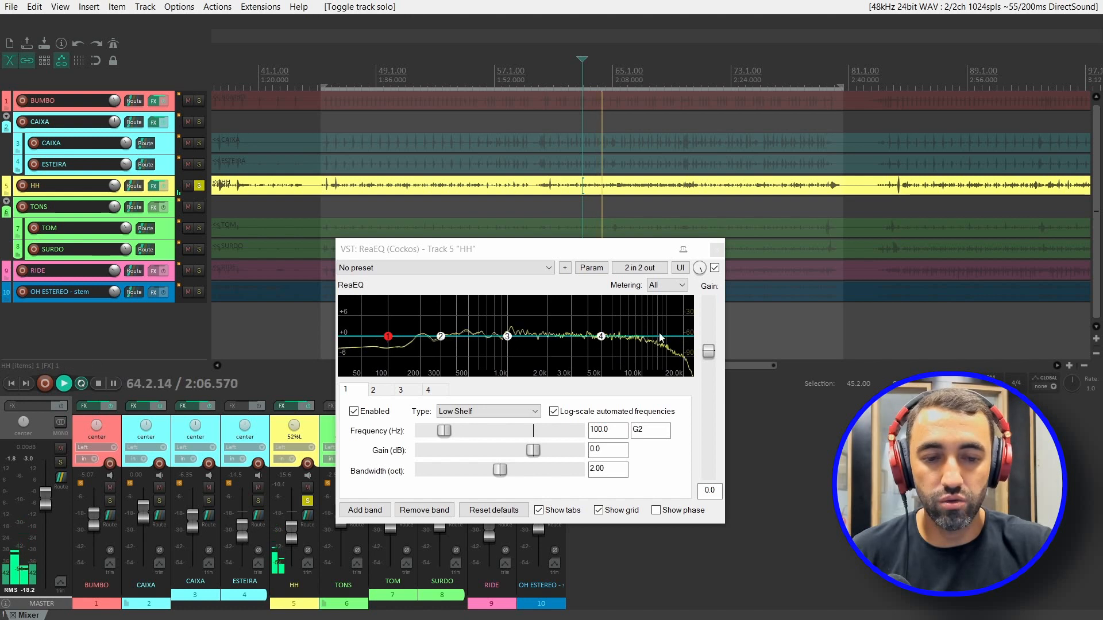
{"action": "left_click", "coordinate": [468, 412]}
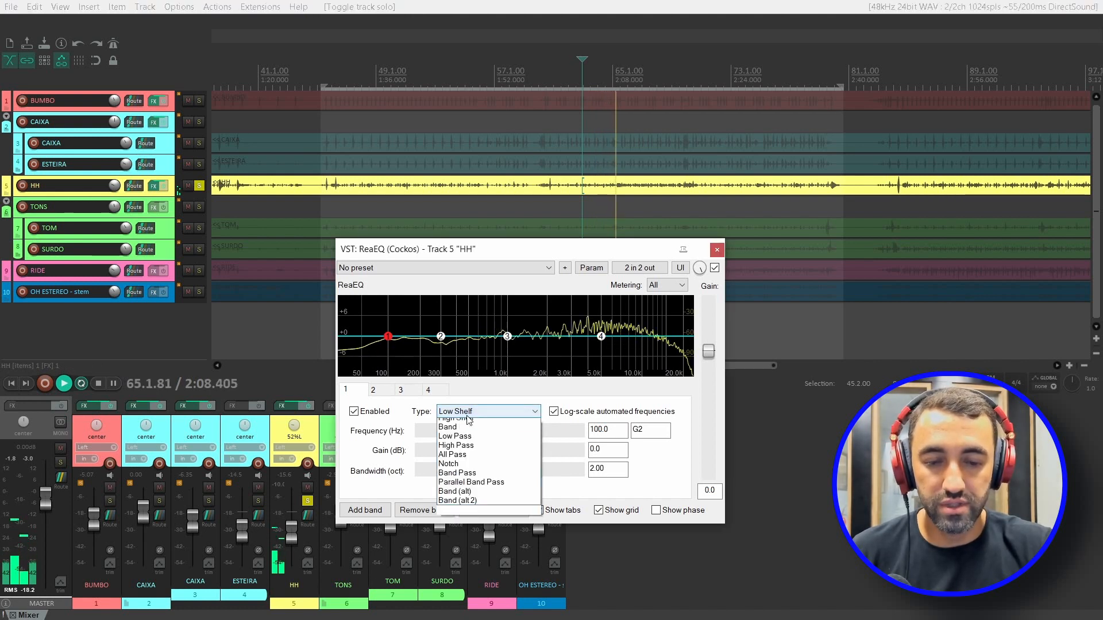
{"action": "left_click", "coordinate": [457, 457]}
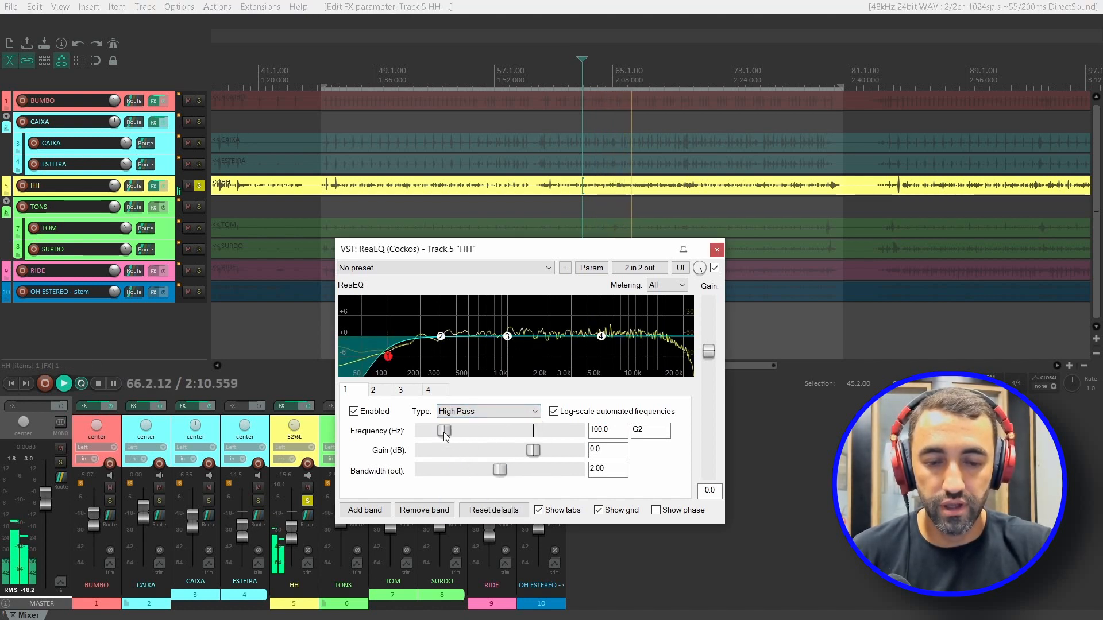
{"action": "left_click_drag", "start_coordinate": [445, 435], "coordinate": [502, 440]}
{"action": "key", "text": "space"}
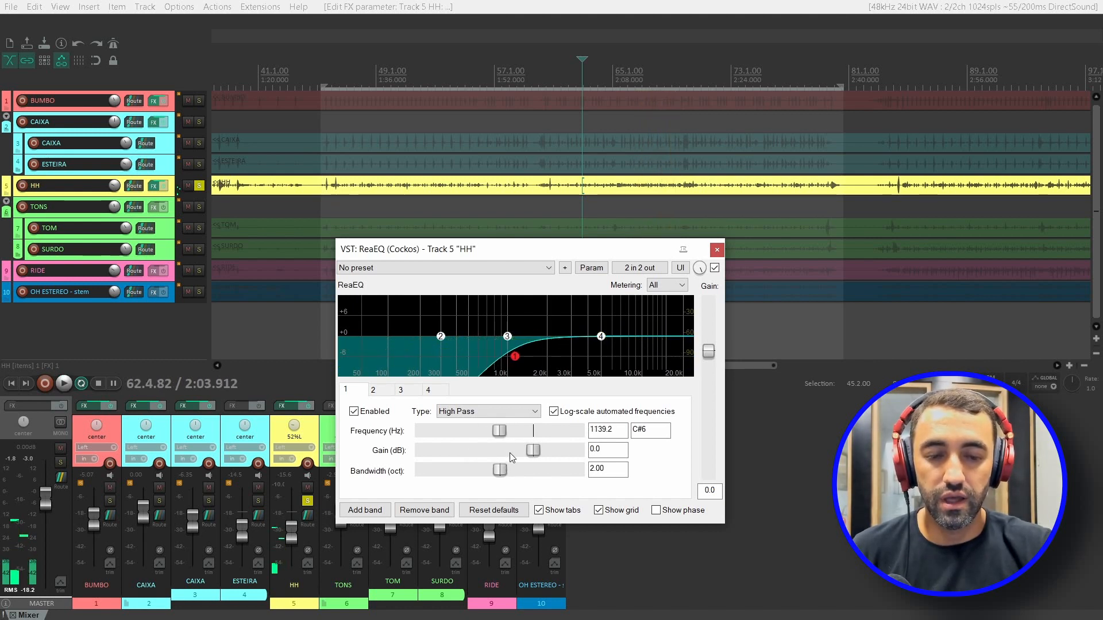
- Close the HH equalizer window, unsolo the HH track and play the full mix
{"action": "left_click", "coordinate": [717, 251]}
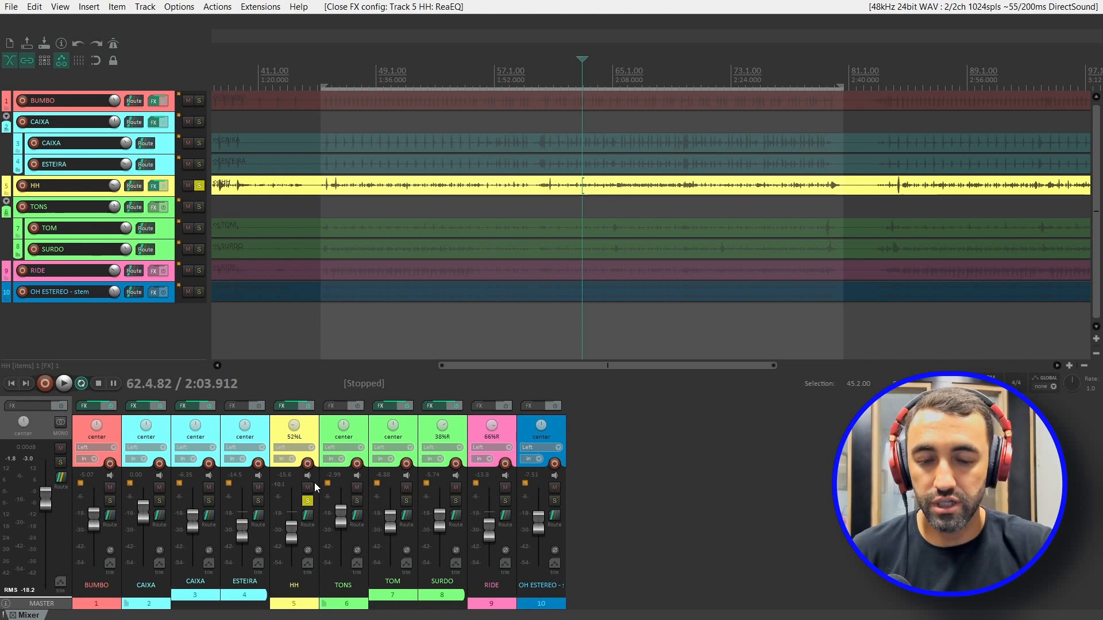
{"action": "left_click", "coordinate": [307, 501]}
{"action": "key", "text": "space"}
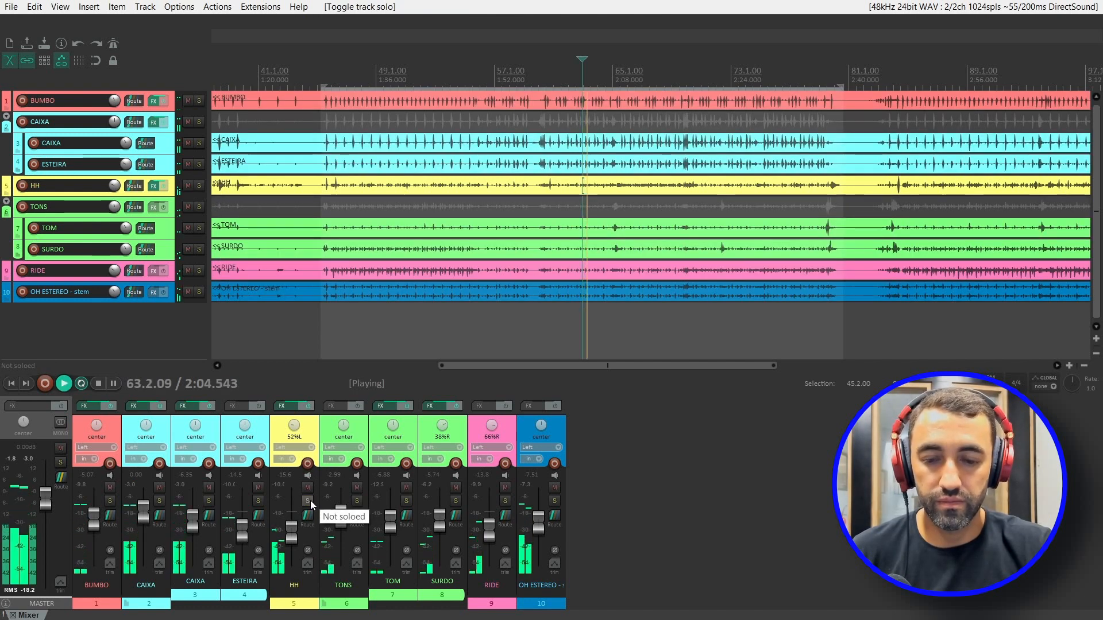
- Compare the HH track's effects bypassed and enabled, leave them enabled, lower its volume slightly and stop playback
{"action": "left_click", "coordinate": [308, 407]}
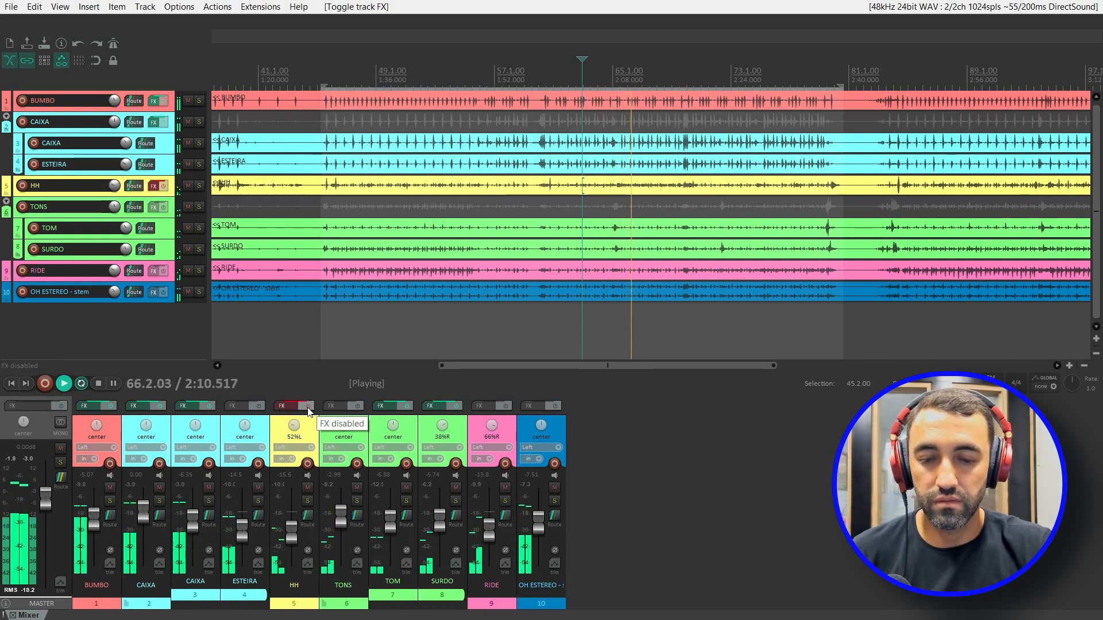
{"action": "left_click", "coordinate": [308, 407]}
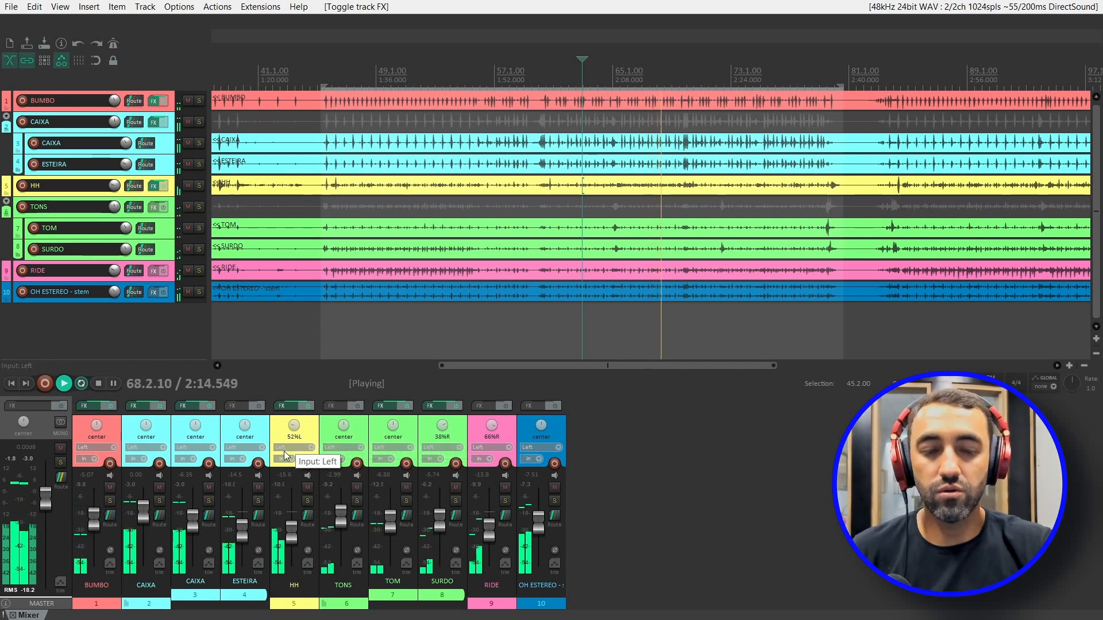
{"action": "scroll", "coordinate": [289, 527], "scroll_direction": "down", "scroll_amount": 1}
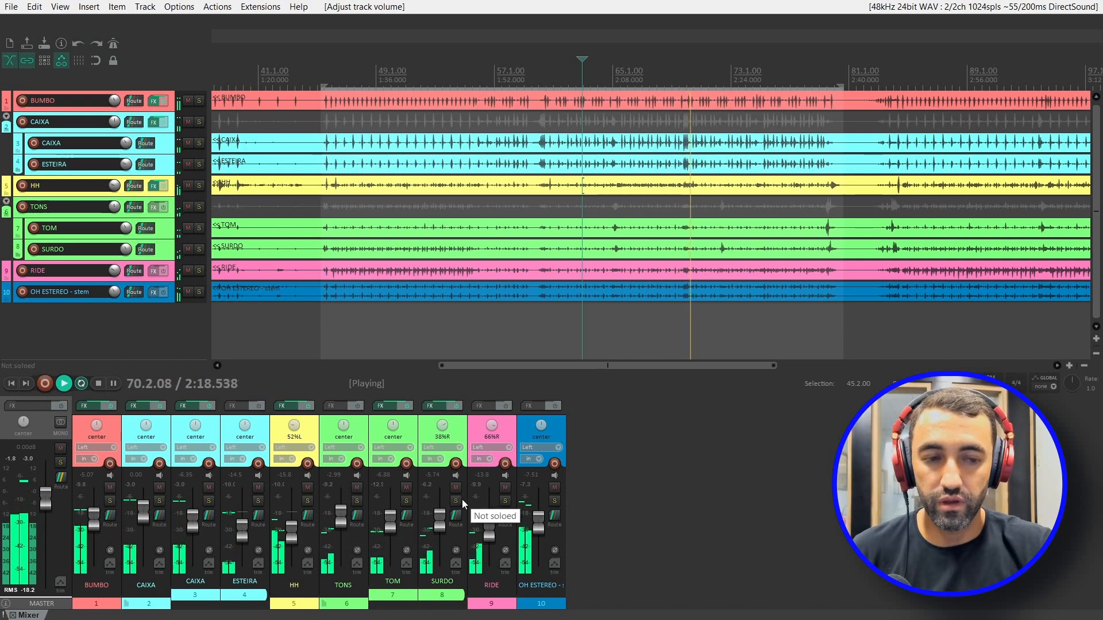
{"action": "key", "text": "space"}
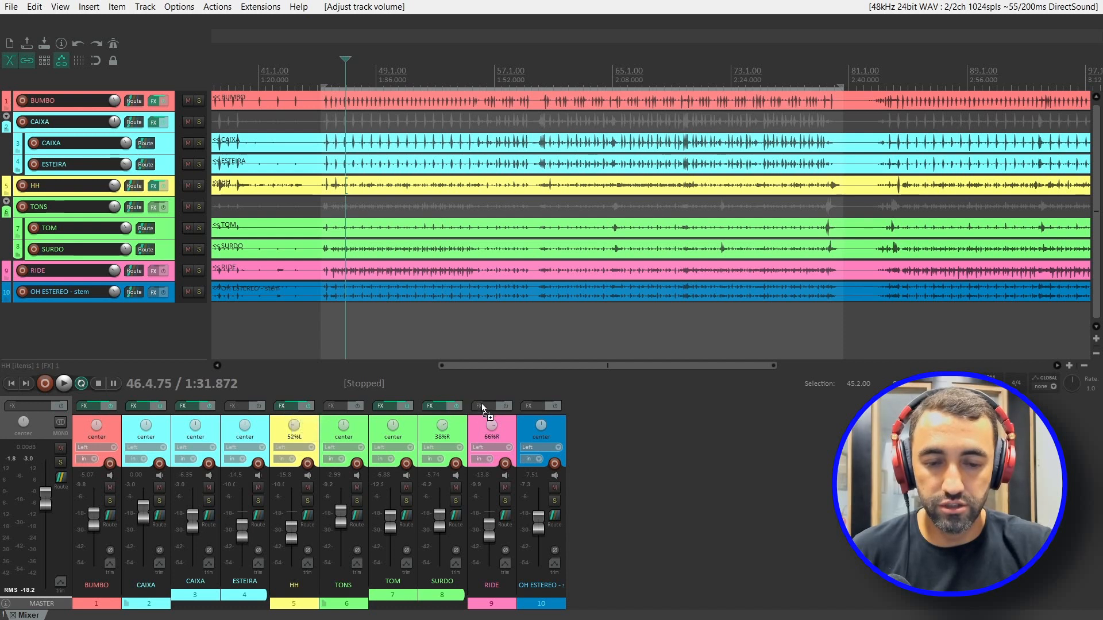
- Copy the HH track's ReaEQ to RIDE and set its high-pass frequency to 460.4 Hz while playing RIDE soloed
{"action": "left_click_drag", "start_coordinate": [482, 404], "coordinate": [485, 407]}
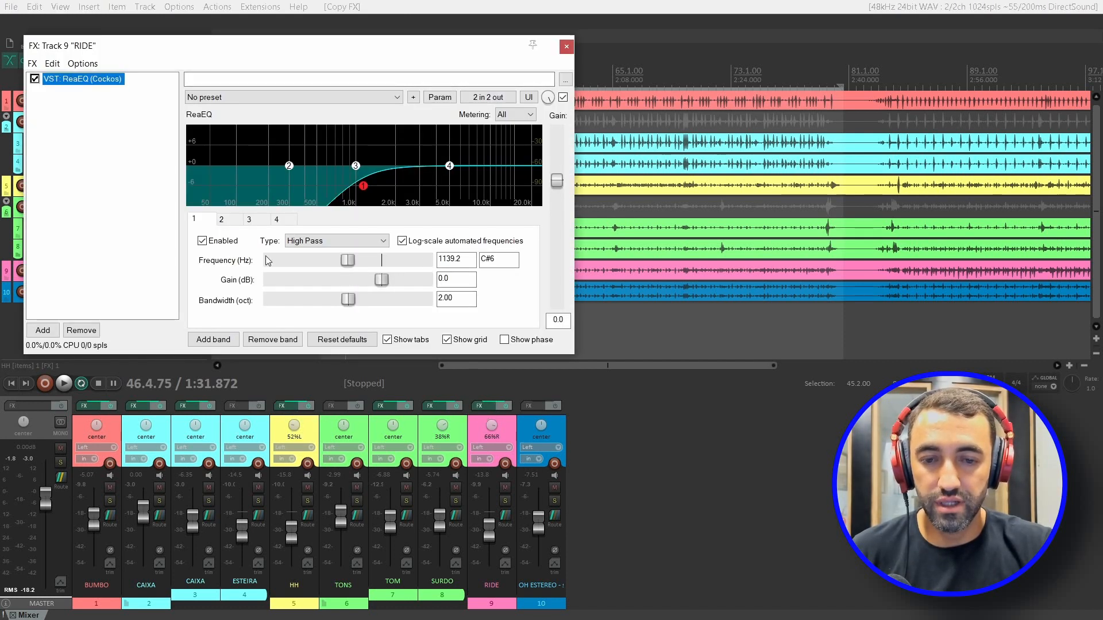
{"action": "left_click_drag", "start_coordinate": [352, 261], "coordinate": [277, 251]}
{"action": "key", "text": "space"}
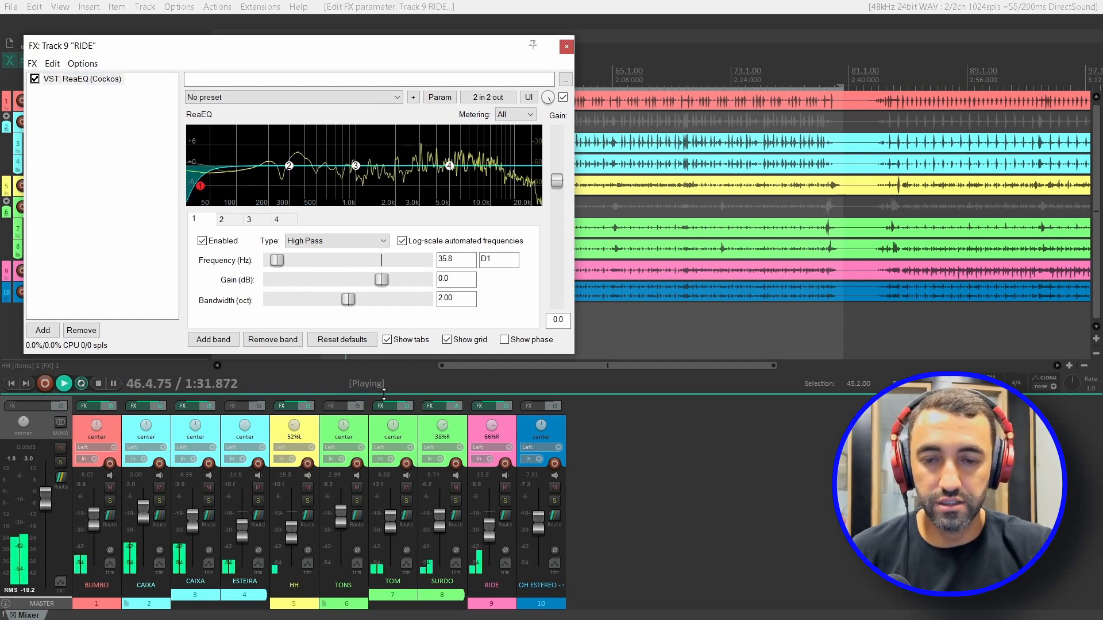
{"action": "left_click", "coordinate": [505, 502]}
{"action": "left_click_drag", "start_coordinate": [270, 260], "coordinate": [323, 296]}
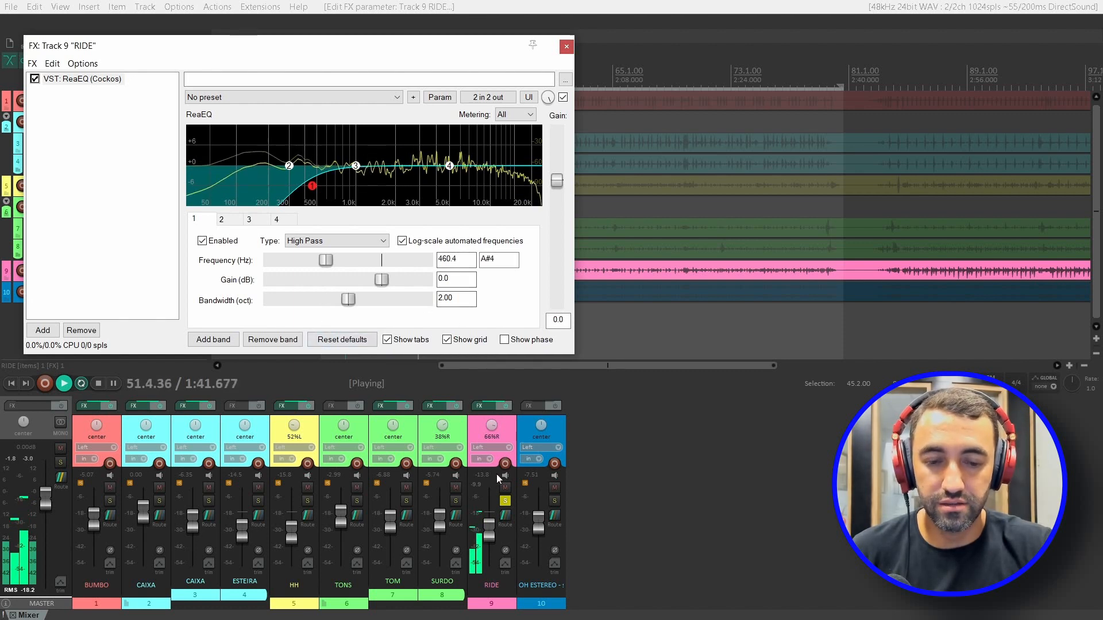
- Unsolo RIDE, compare its ReaEQ bypassed and enabled in the mix, leave it enabled, close its window and stop playback
{"action": "left_click", "coordinate": [505, 501]}
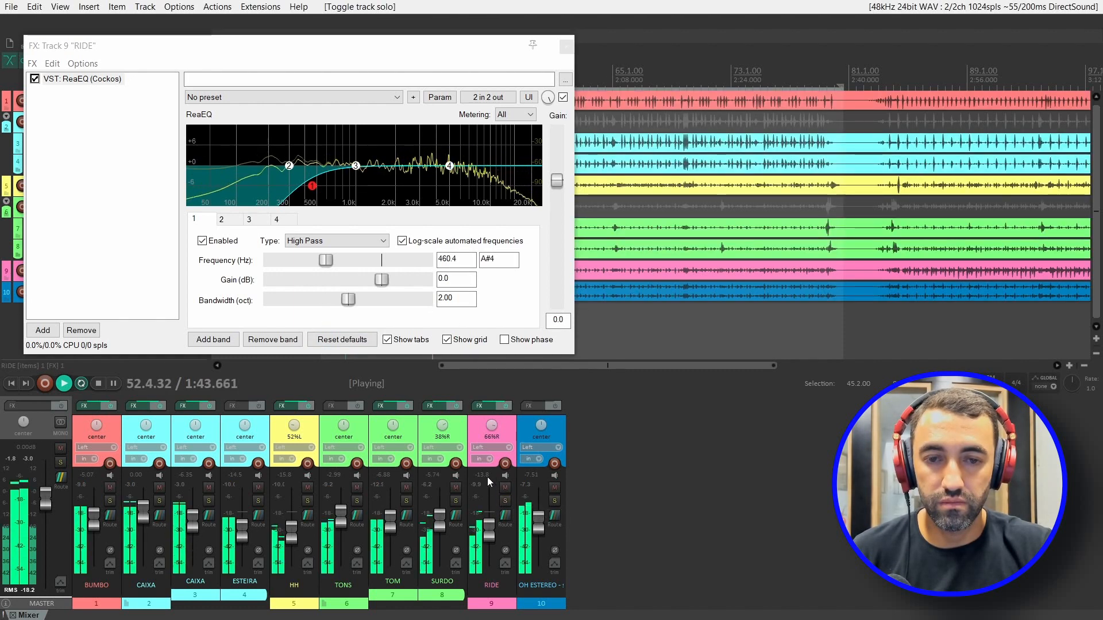
{"action": "left_click", "coordinate": [562, 98]}
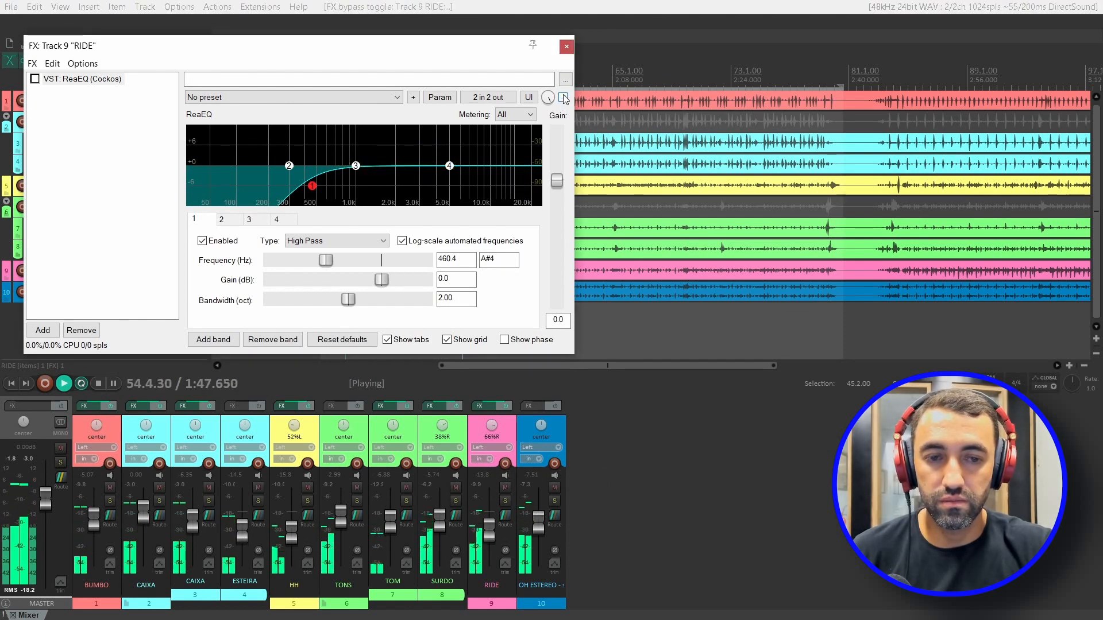
{"action": "left_click", "coordinate": [563, 98]}
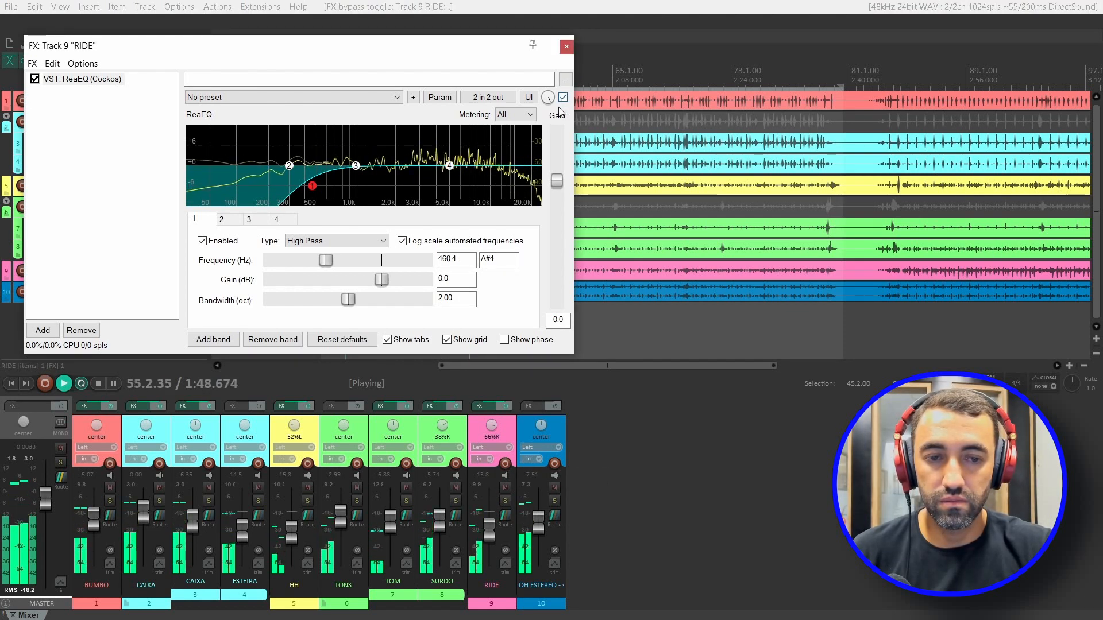
{"action": "left_click", "coordinate": [567, 47]}
{"action": "key", "text": "space"}
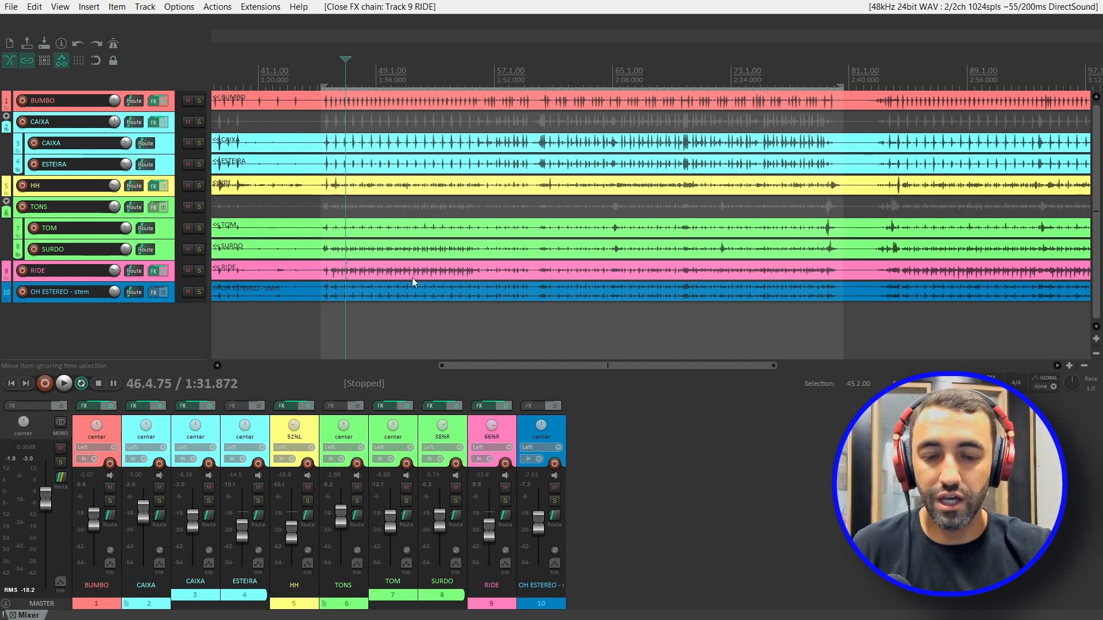
- Add ReaComp (Cockos) to the TONS folder track 6 and place its window over the mixer
{"action": "left_click", "coordinate": [338, 408]}
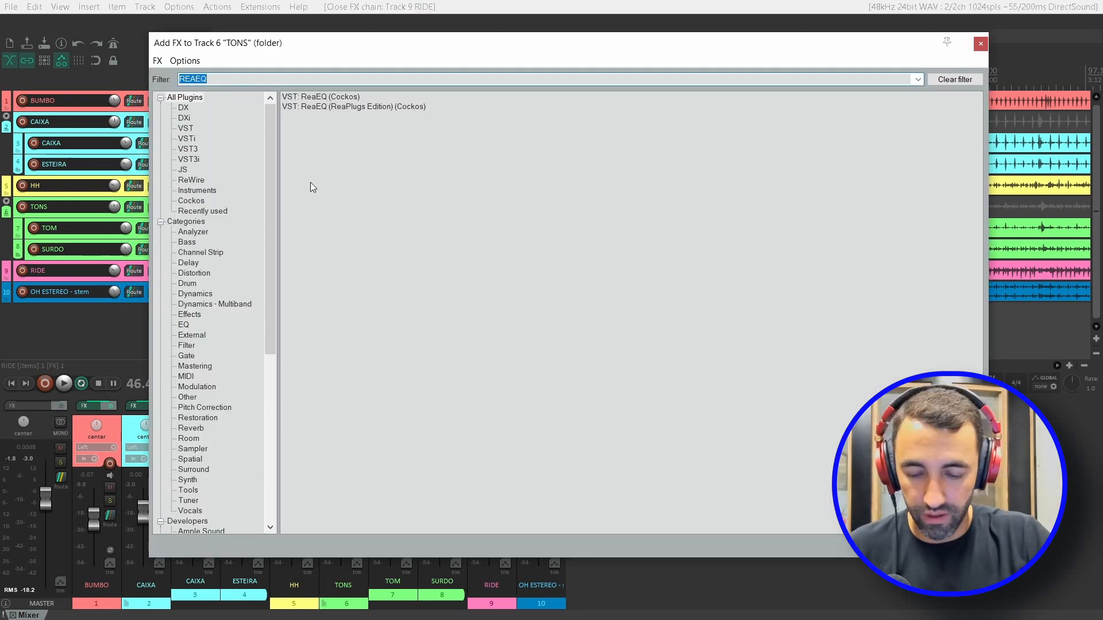
{"action": "type", "text": "REACOMP"}
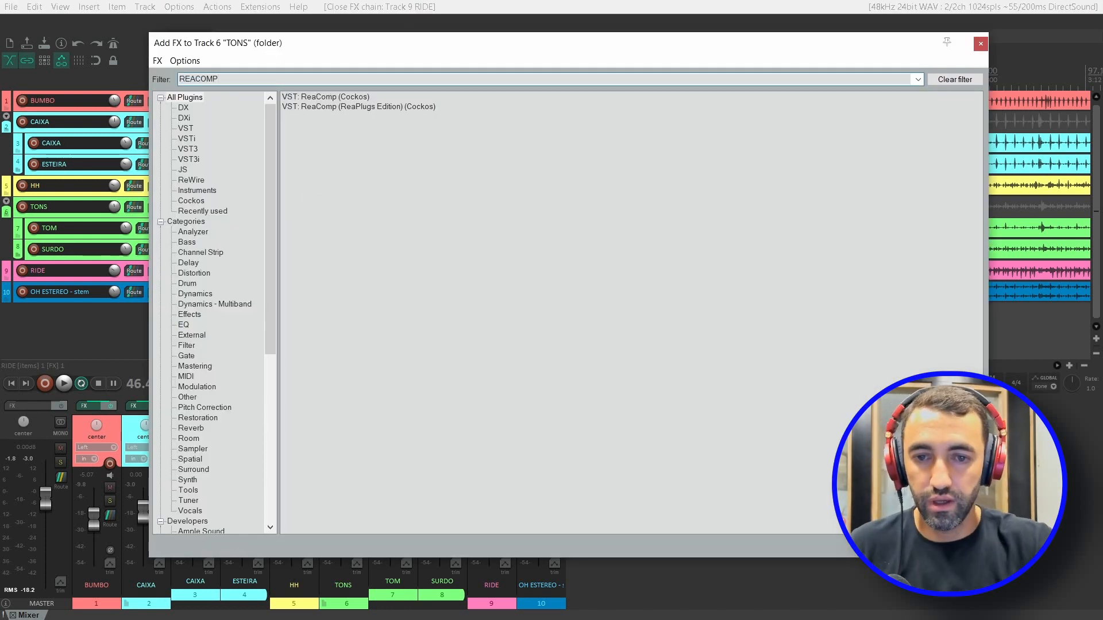
{"action": "double_click", "coordinate": [317, 97]}
{"action": "left_click_drag", "start_coordinate": [333, 49], "coordinate": [655, 324]}
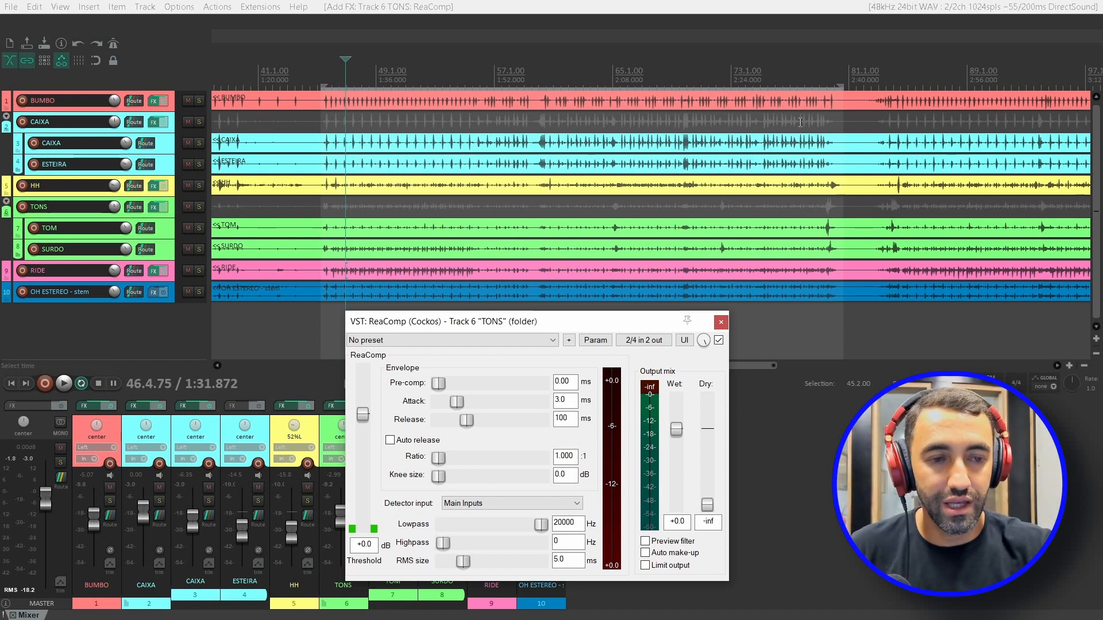
- Zoom the timeline in around the tom fill near bar 79 and play it from just before the fill
{"action": "left_click", "coordinate": [843, 74]}
{"action": "scroll", "coordinate": [751, 148], "scroll_direction": "up", "scroll_amount": 4}
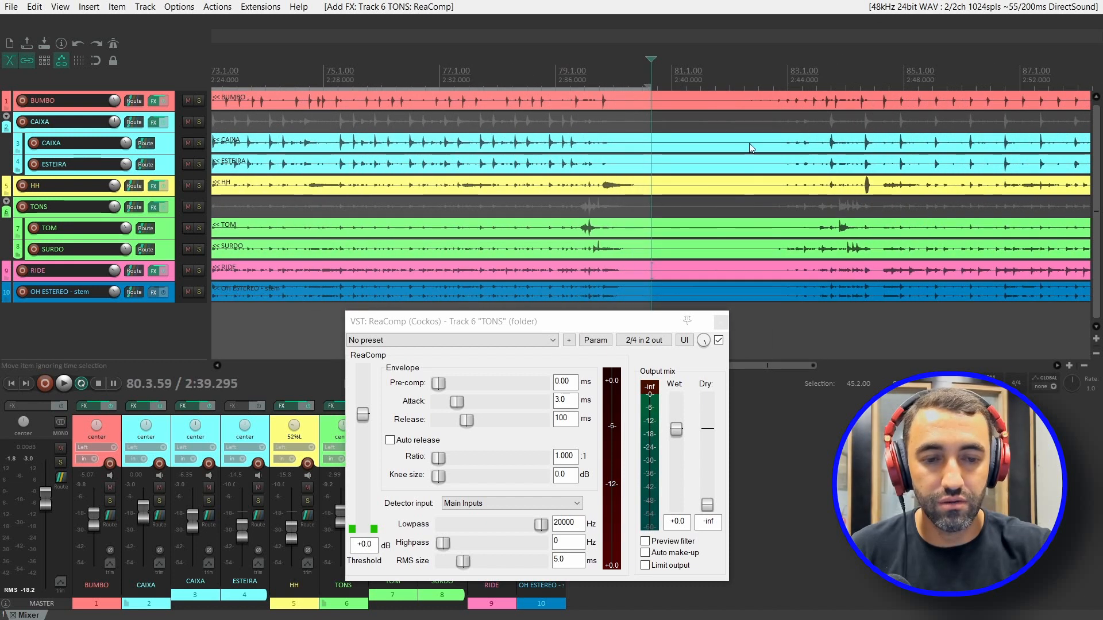
{"action": "left_click", "coordinate": [535, 77]}
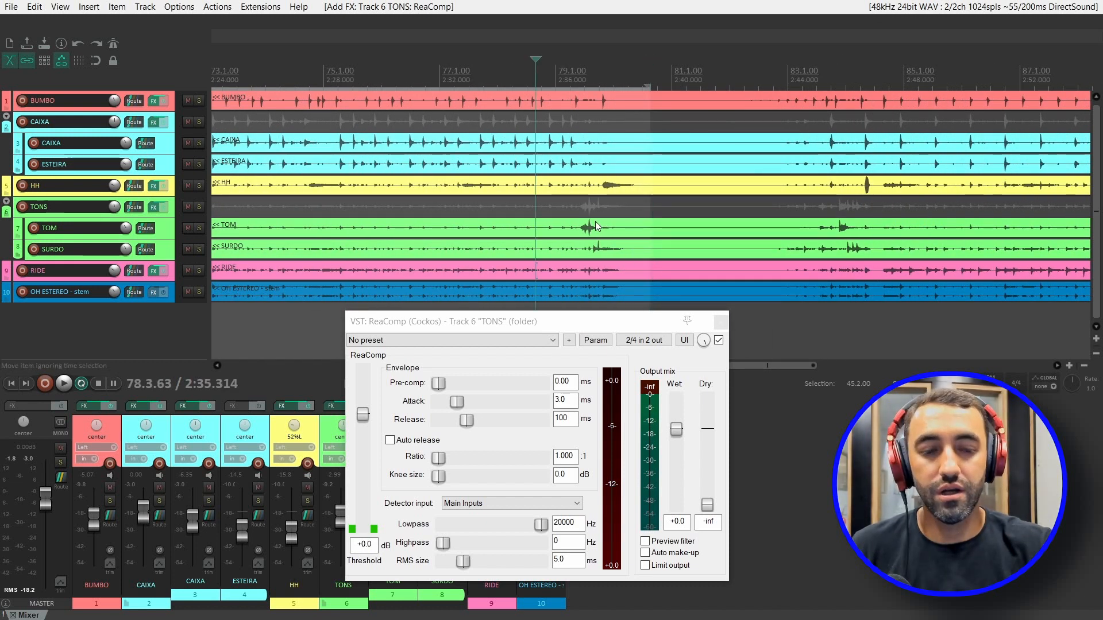
{"action": "key", "text": "space"}
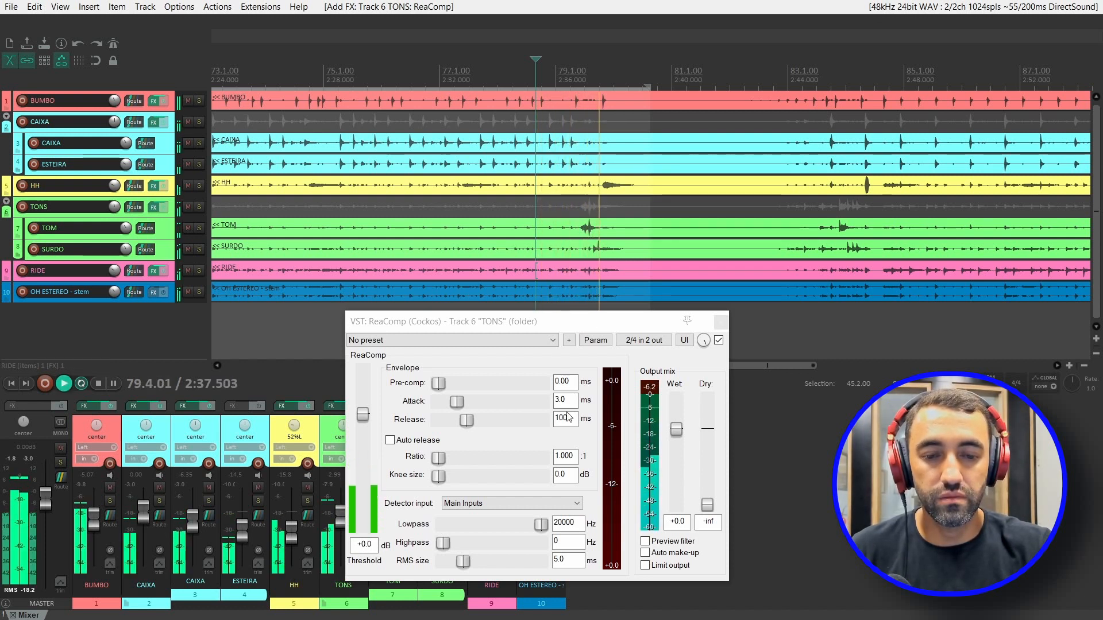
{"action": "key", "text": "space"}
- Loop the tom fill around bar 79 and set the TONS ReaComp to a 4:1 ratio and a -20.3 dB threshold
{"action": "left_click", "coordinate": [569, 455]}
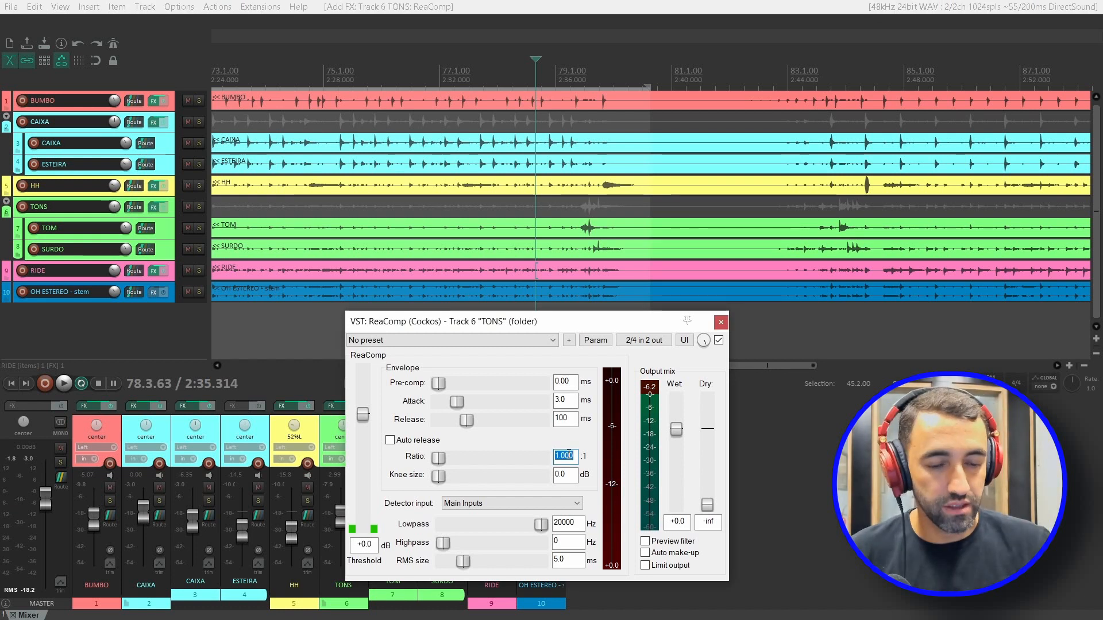
{"action": "type", "text": "4"}
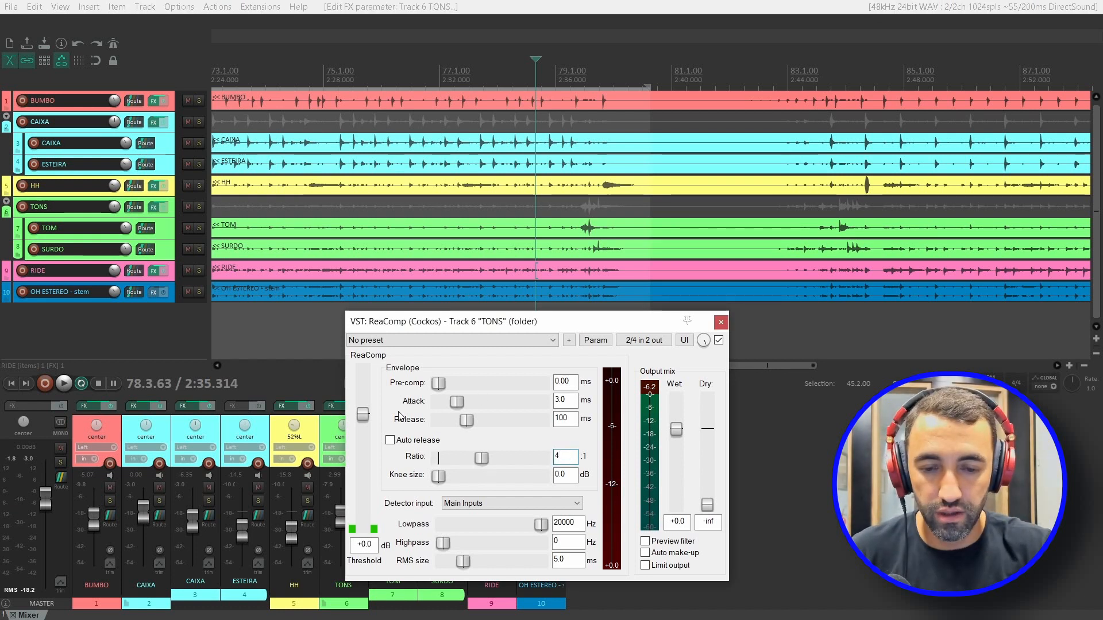
{"action": "left_click", "coordinate": [364, 421]}
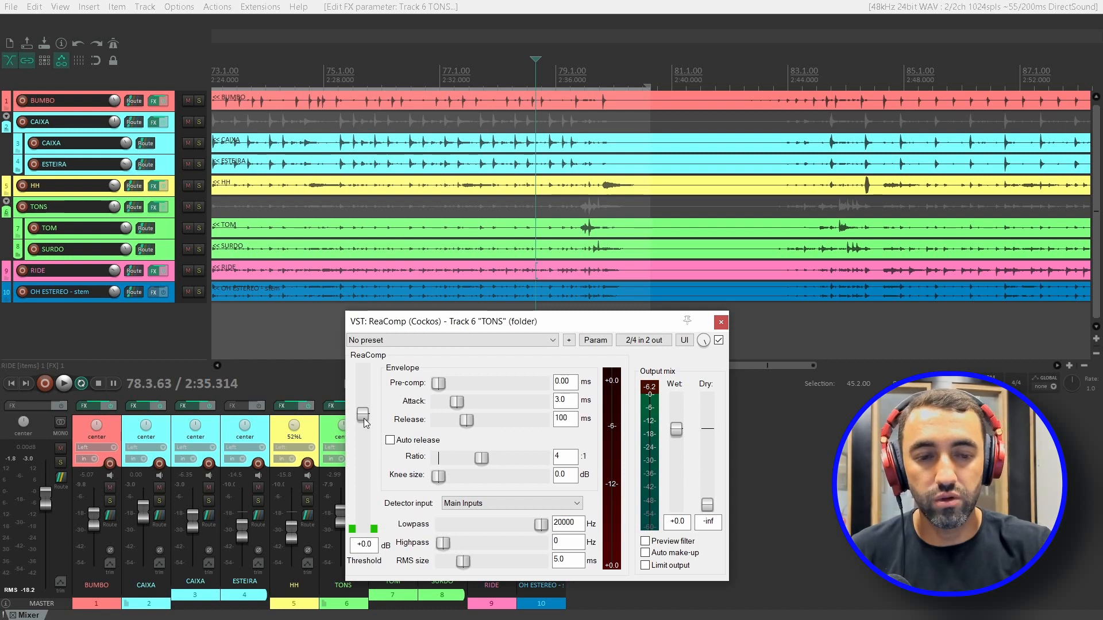
{"action": "left_click_drag", "start_coordinate": [534, 76], "coordinate": [643, 162]}
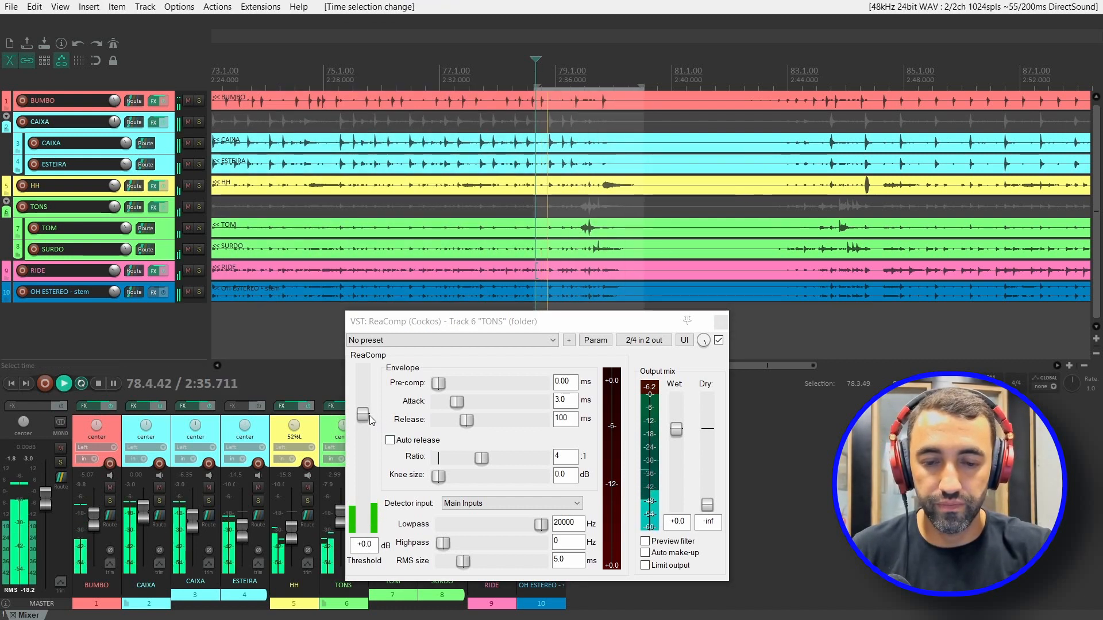
{"action": "left_click_drag", "start_coordinate": [363, 414], "coordinate": [367, 468]}
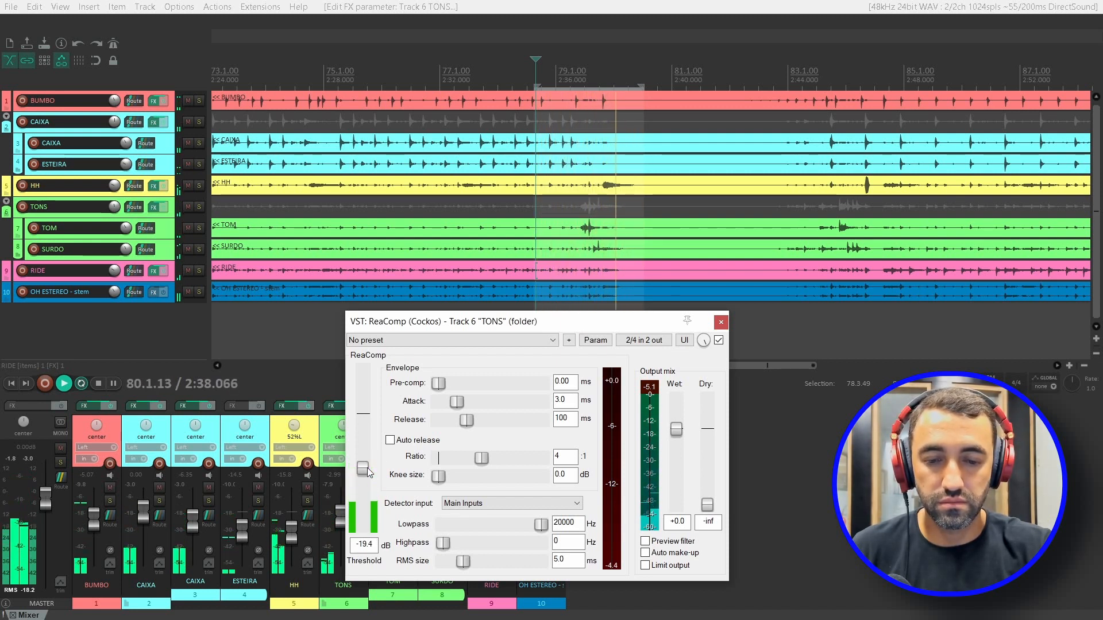
{"action": "left_click_drag", "start_coordinate": [367, 468], "coordinate": [367, 470]}
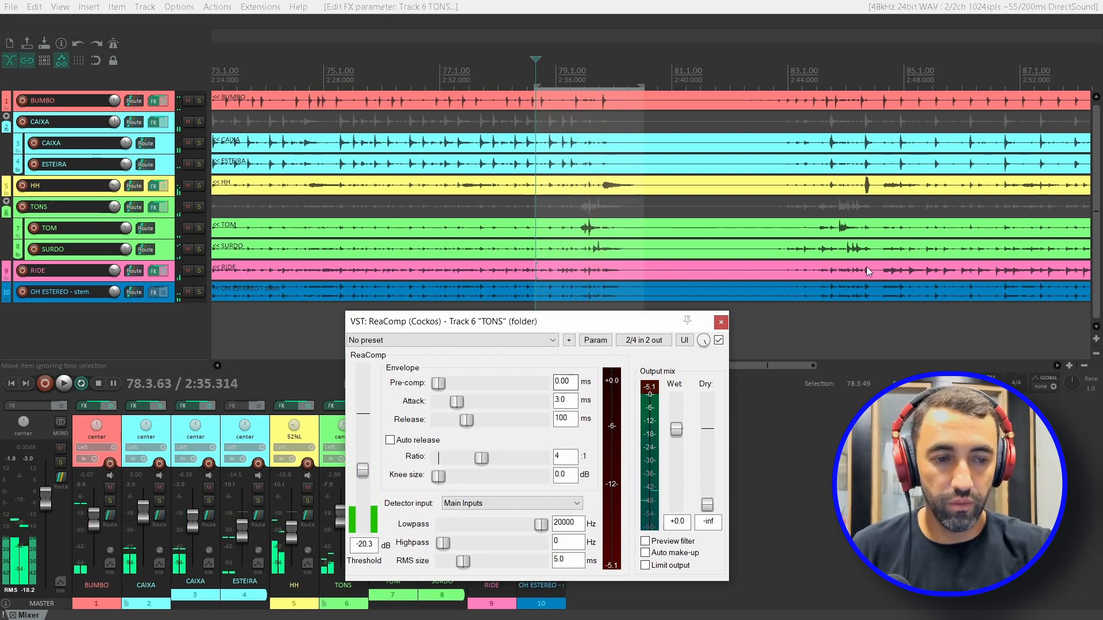
- Play the tom fill after bar 83, set the TONS ReaComp attack to 20 ms and play the fill again
{"action": "left_click", "coordinate": [804, 190]}
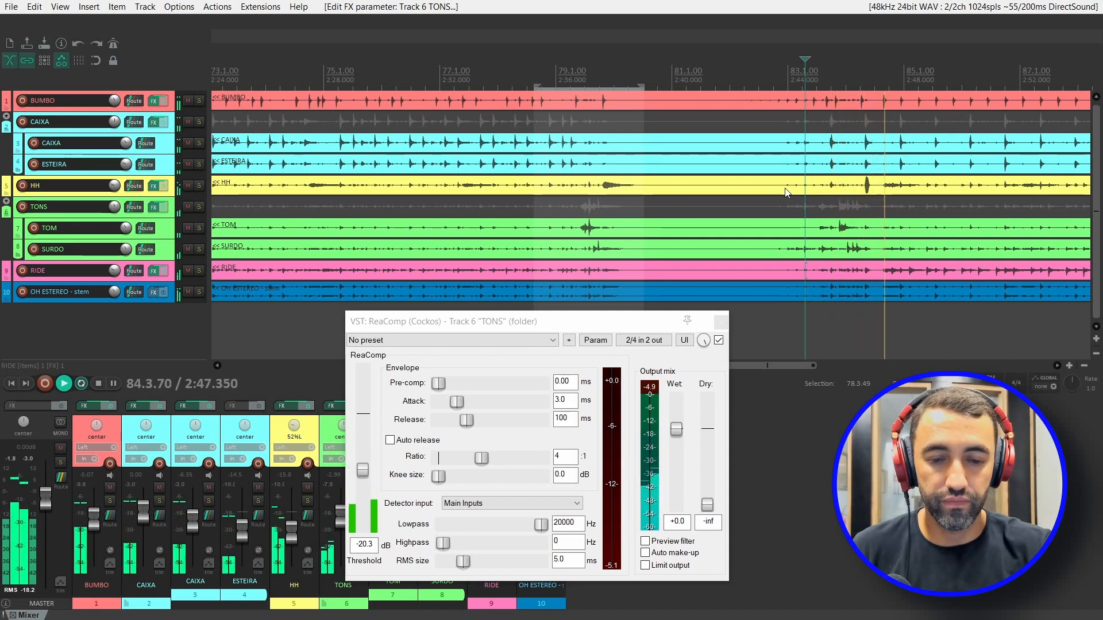
{"action": "key", "text": "space"}
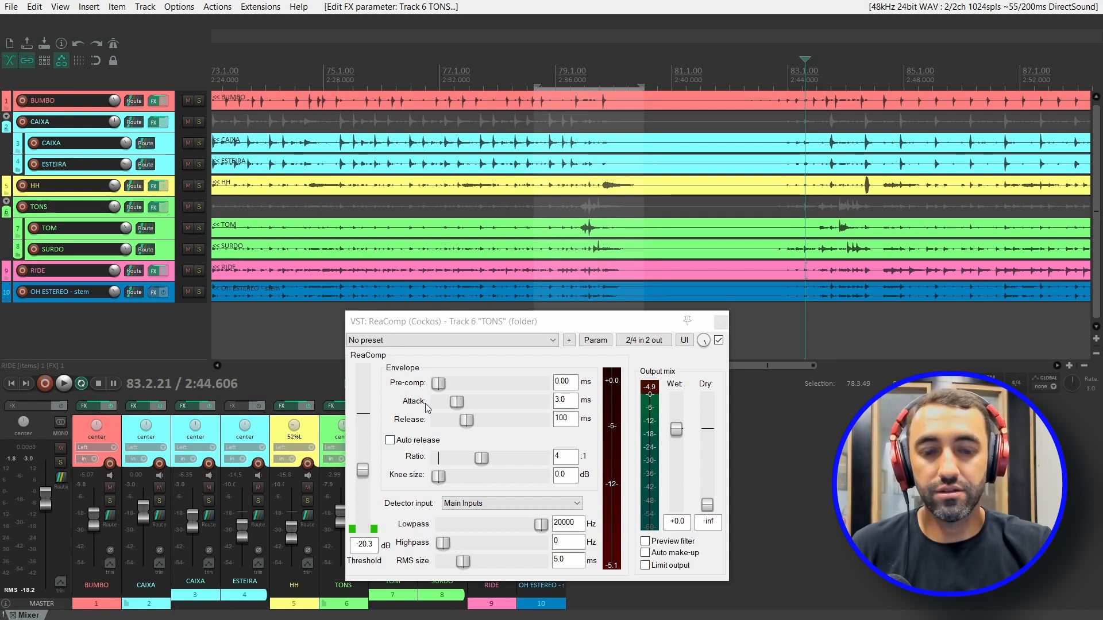
{"action": "double_click", "coordinate": [566, 401]}
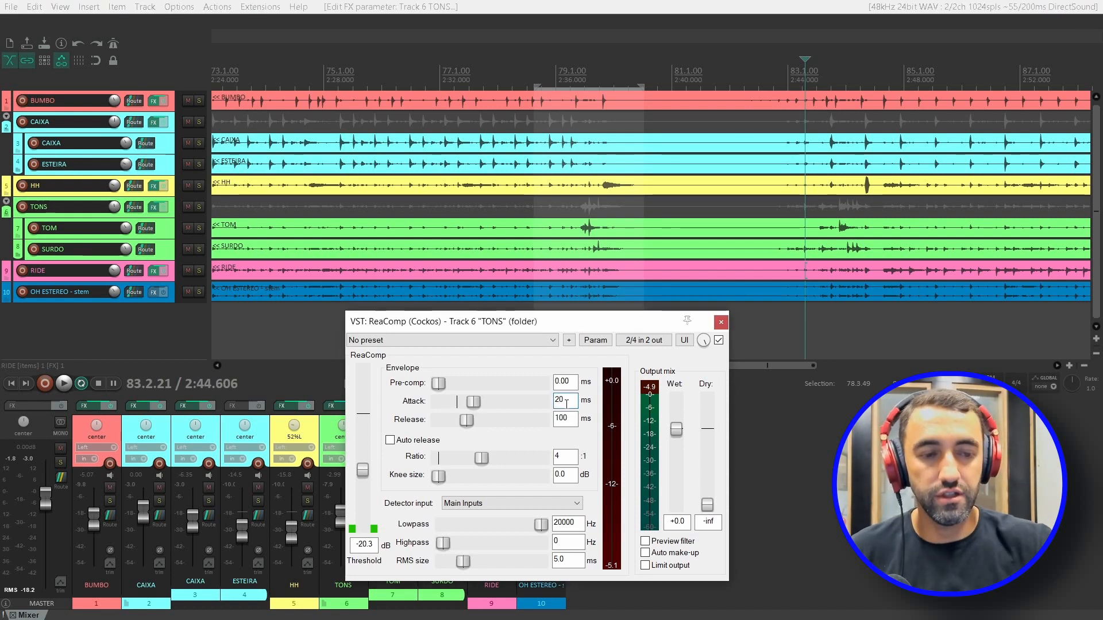
{"action": "left_click", "coordinate": [748, 485]}
{"action": "key", "text": "space"}
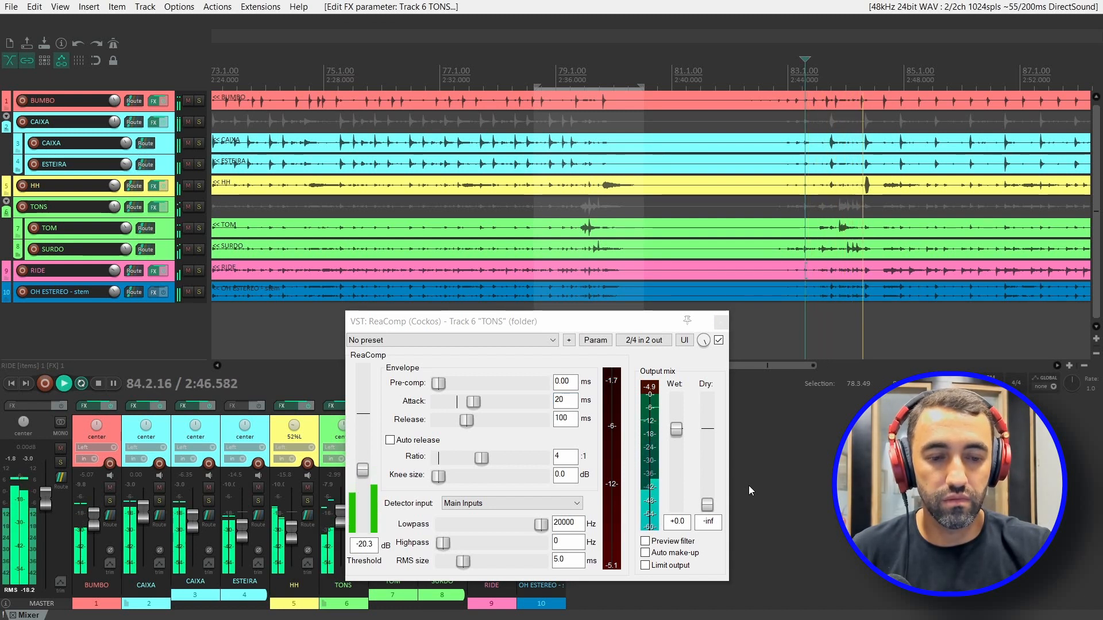
- Play the tom fill after bar 83 and try the TONS ReaComp attack at 0 ms
{"action": "key", "text": "space"}
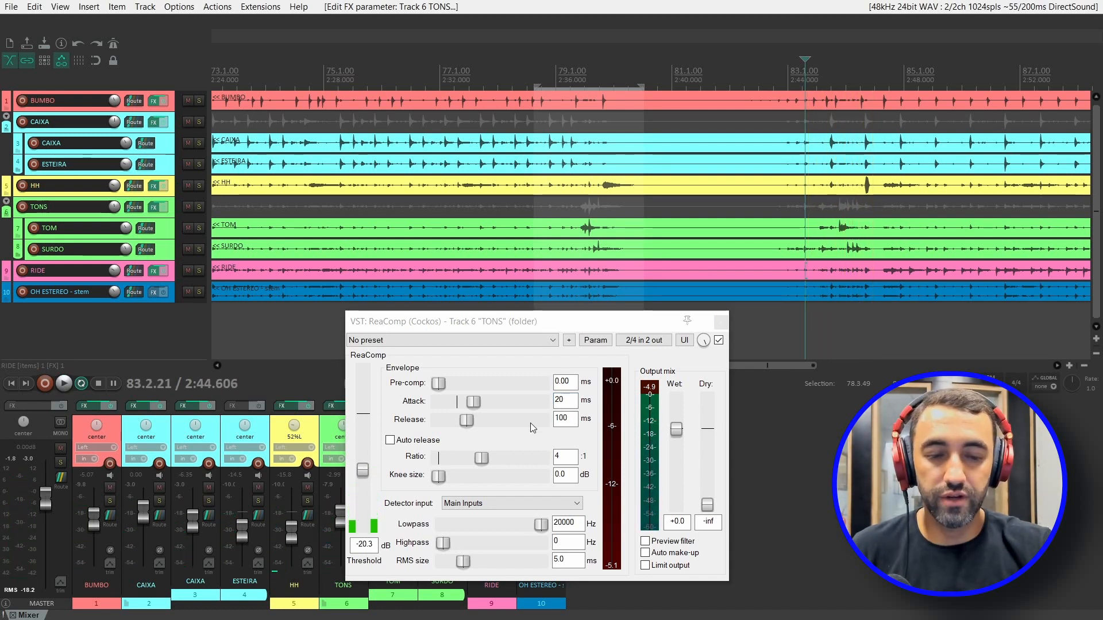
{"action": "key", "text": "space"}
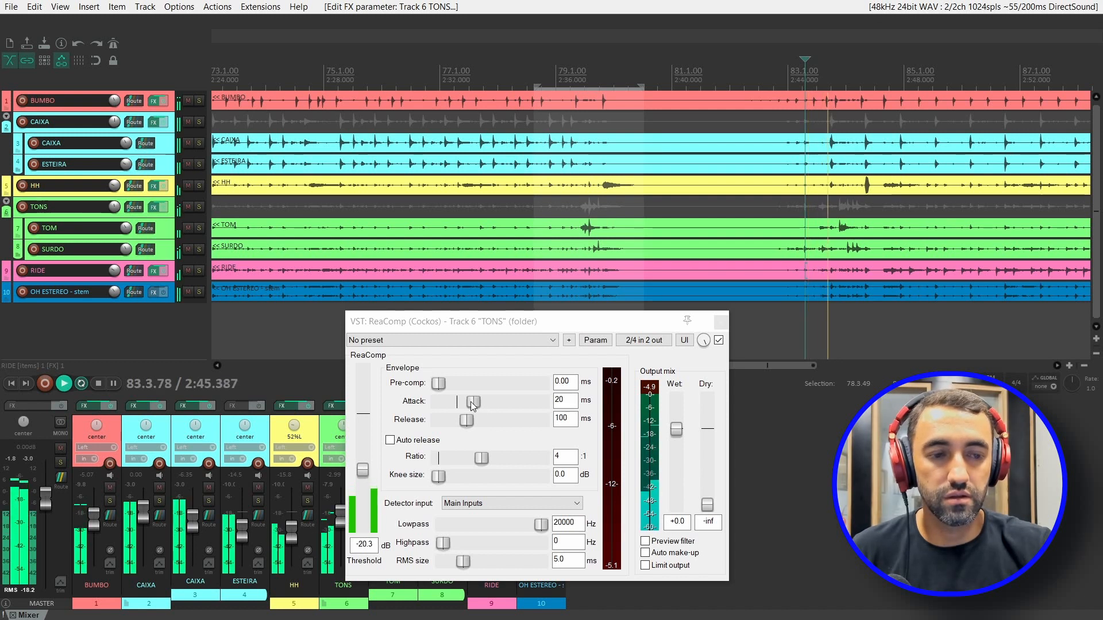
{"action": "left_click_drag", "start_coordinate": [470, 402], "coordinate": [393, 403]}
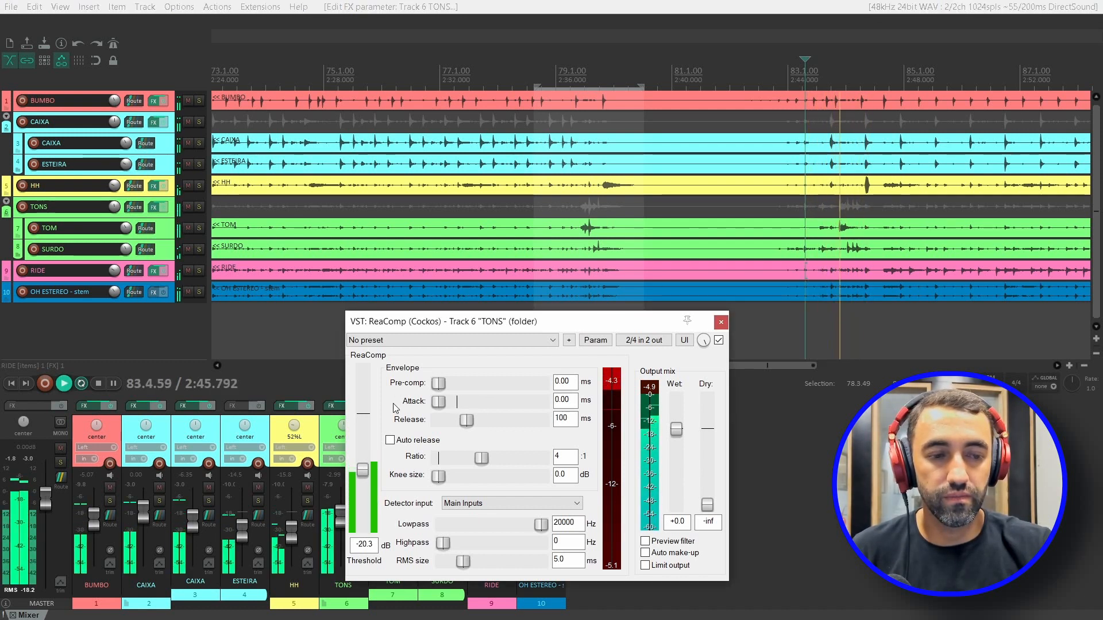
{"action": "key", "text": "space"}
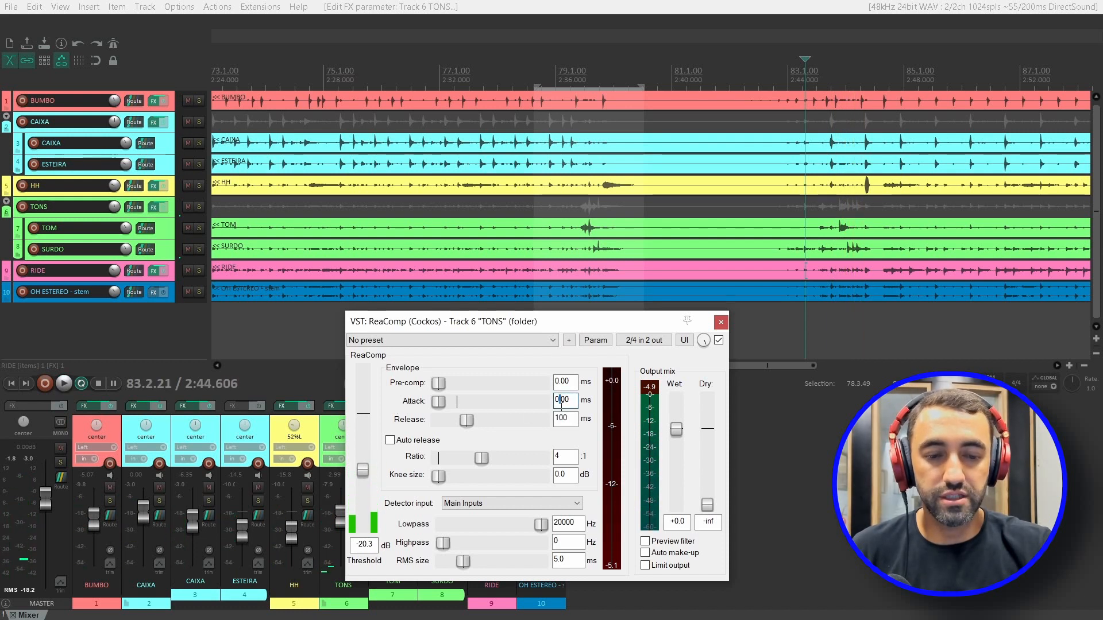
- Set the TONS ReaComp attack to 20 ms and close the compressor window
{"action": "type", "text": "20"}
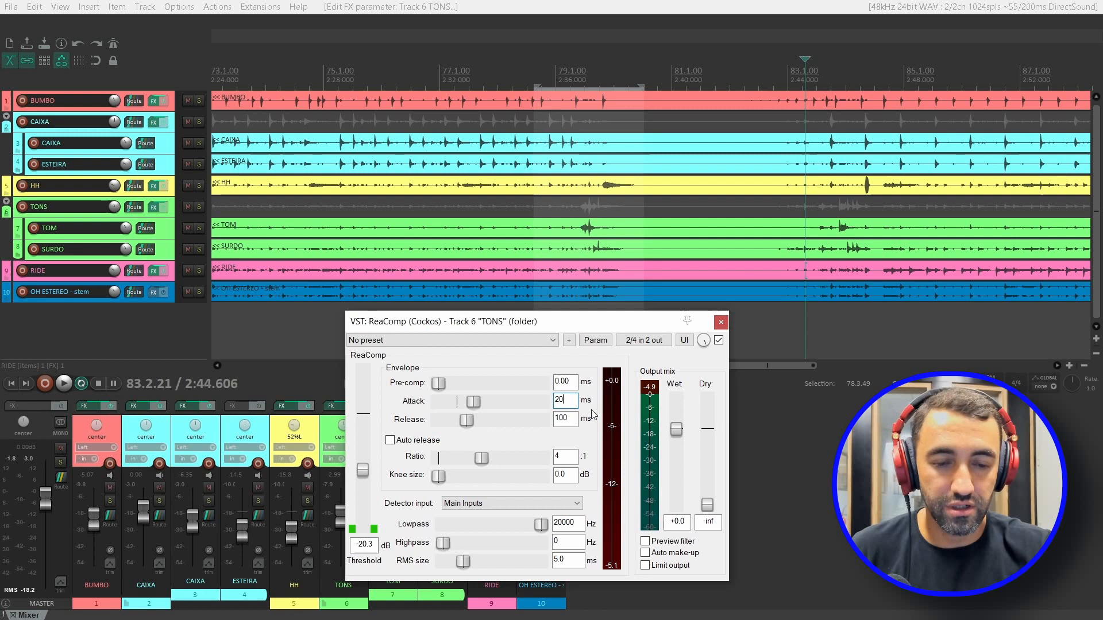
{"action": "left_click", "coordinate": [748, 453]}
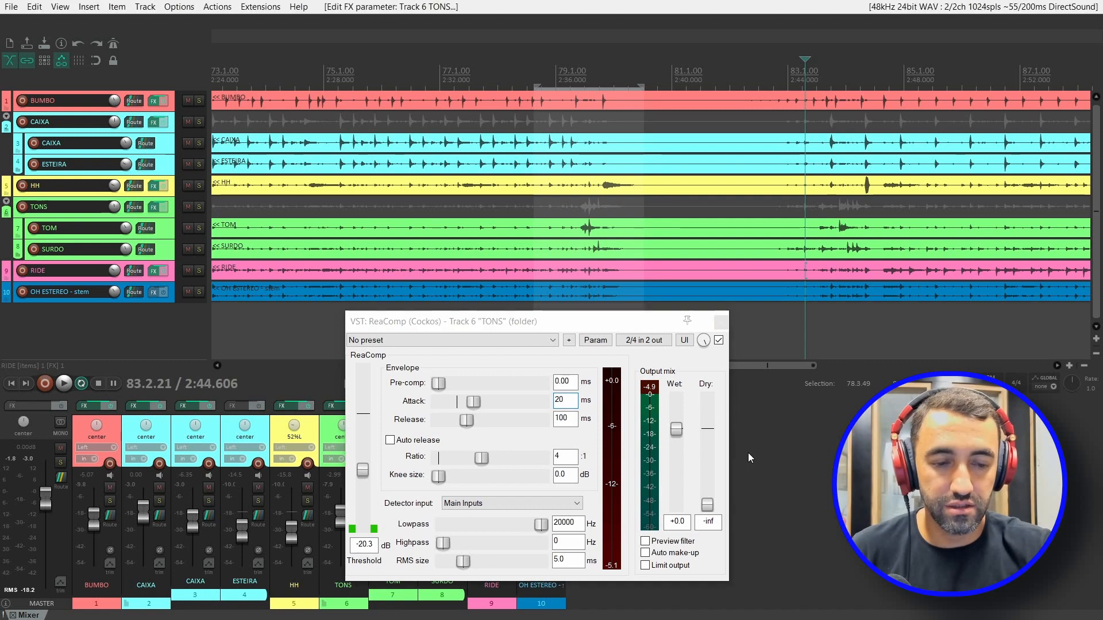
{"action": "left_click", "coordinate": [721, 323]}
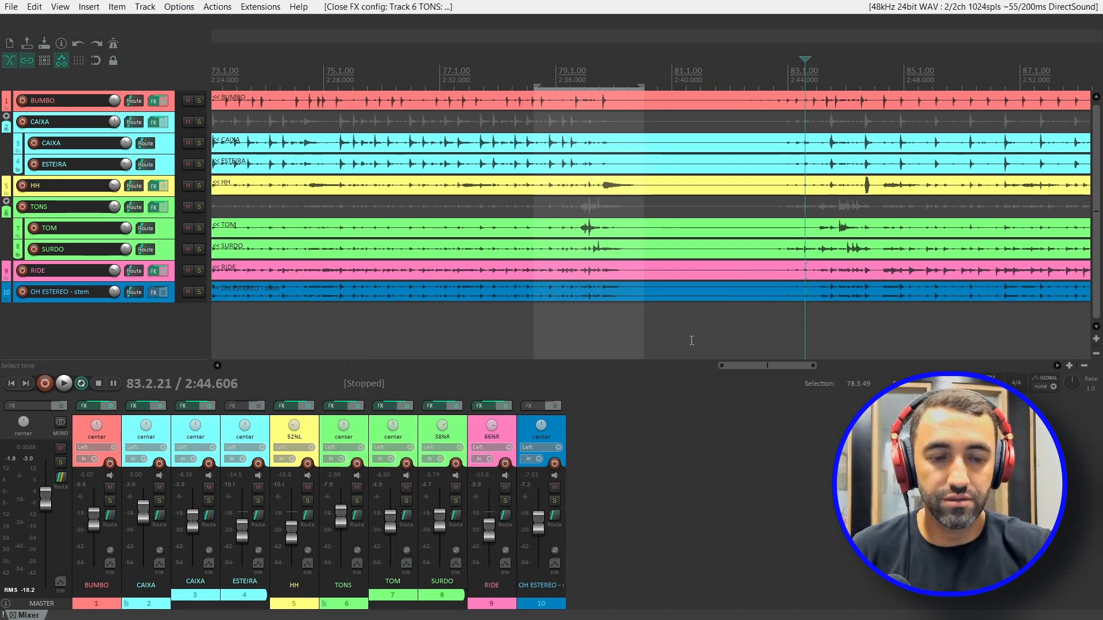
- Replace the time selection with a loop from about bar 45 to just before bar 81 and play from its start
{"action": "left_click", "coordinate": [602, 321]}
{"action": "key", "text": "Escape"}
{"action": "scroll", "coordinate": [589, 310], "scroll_direction": "down", "scroll_amount": 5}
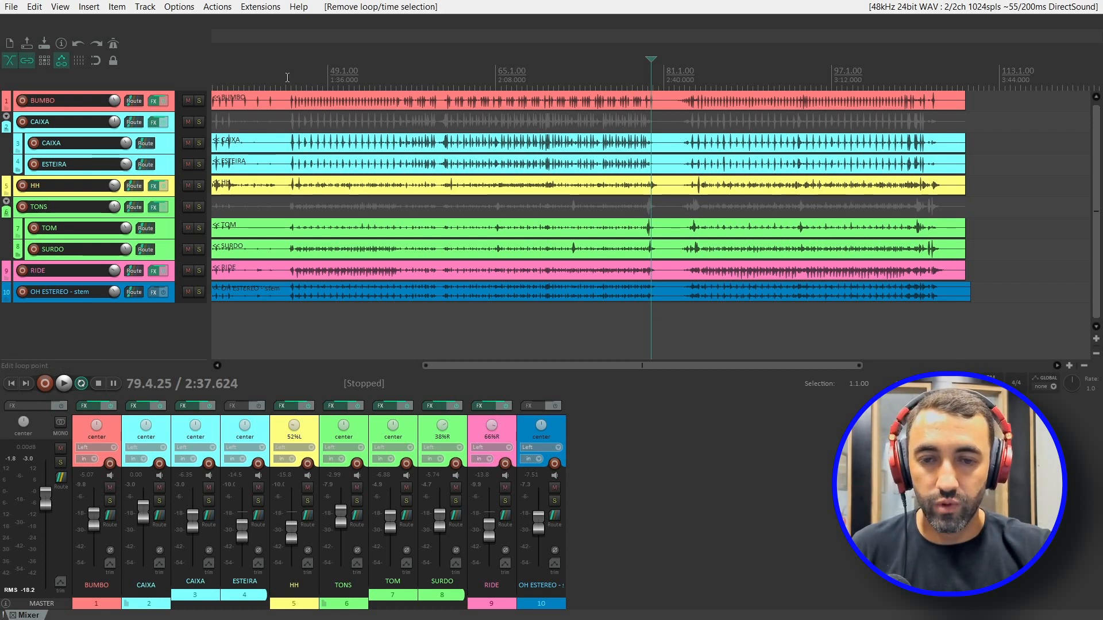
{"action": "left_click_drag", "start_coordinate": [287, 77], "coordinate": [659, 229]}
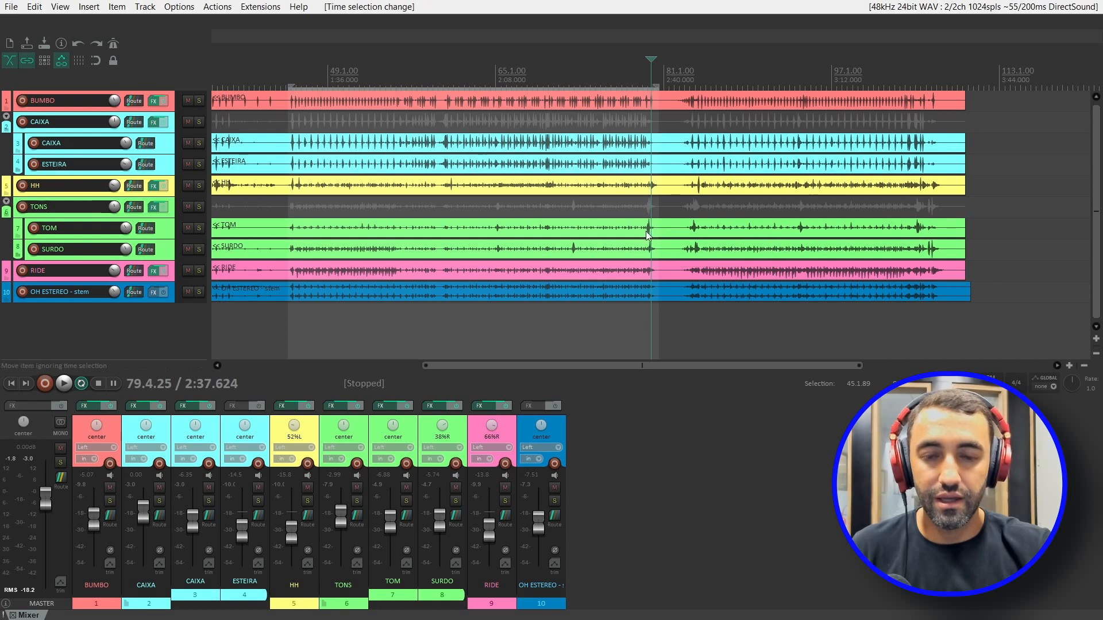
{"action": "left_click", "coordinate": [289, 85]}
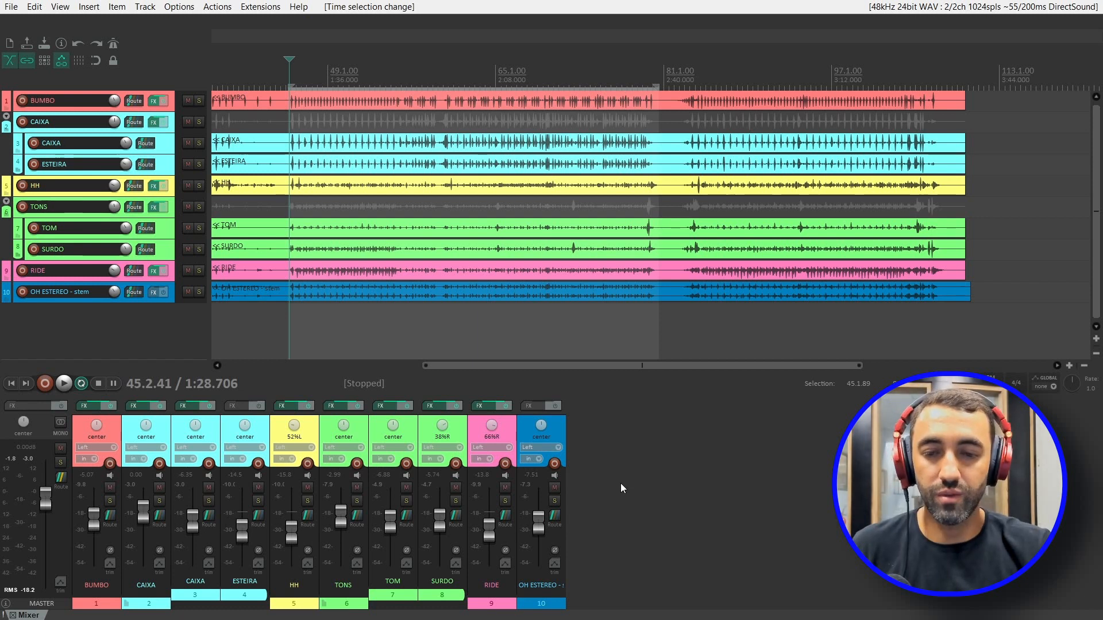
{"action": "key", "text": "space"}
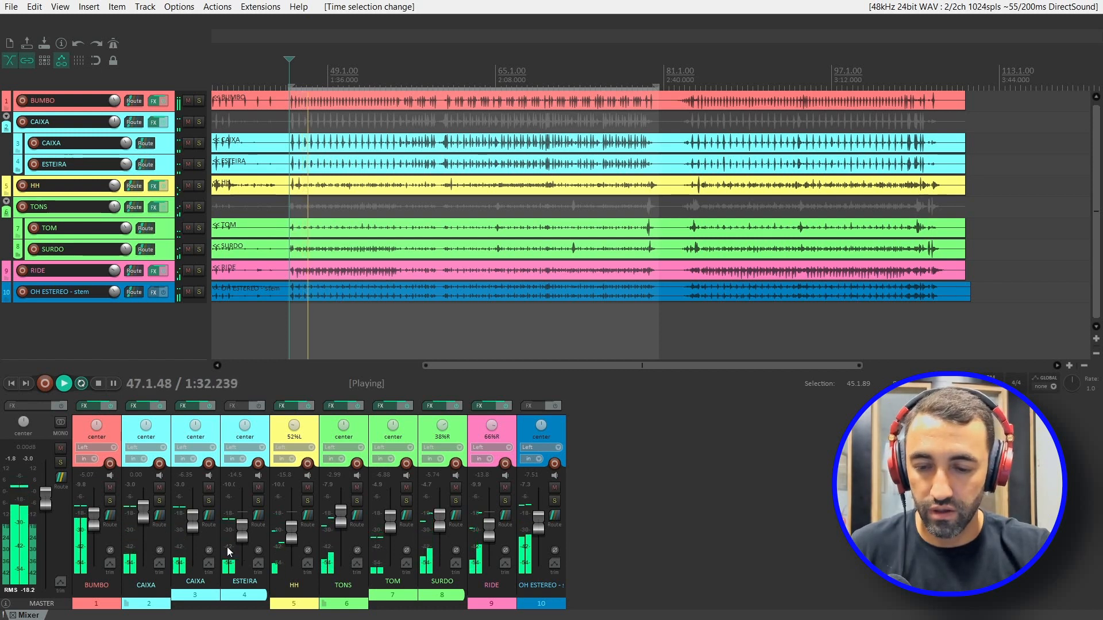
- Raise the BUMBO track volume to -3.19 dB and lower the RIDE track volume to -17.5 dB while the loop plays
{"action": "left_click", "coordinate": [94, 520]}
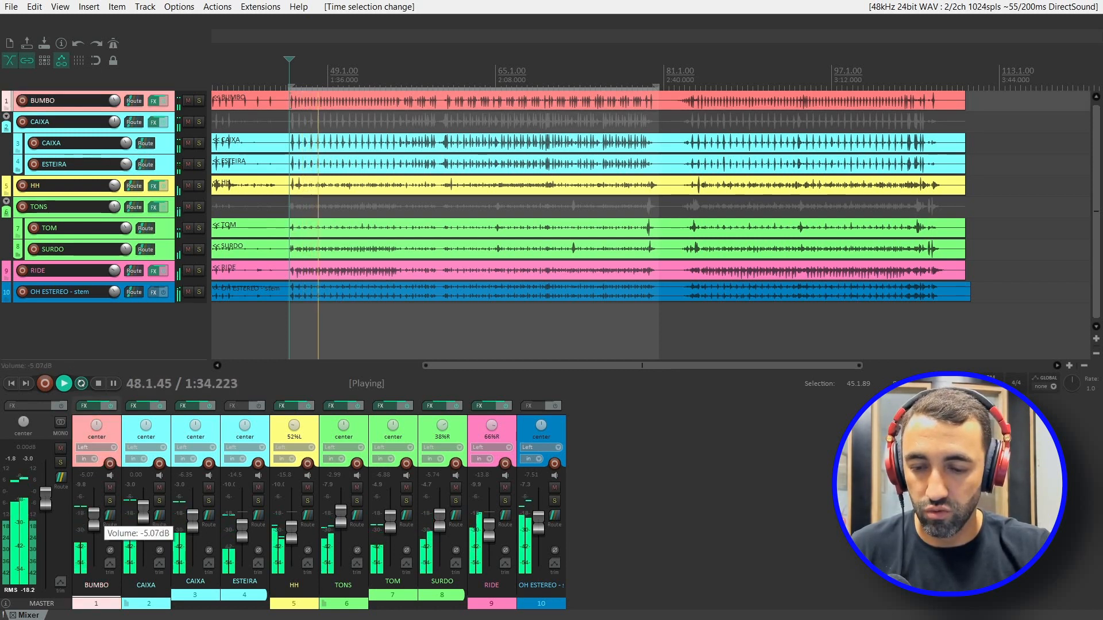
{"action": "scroll", "coordinate": [94, 520], "scroll_direction": "up", "scroll_amount": 3}
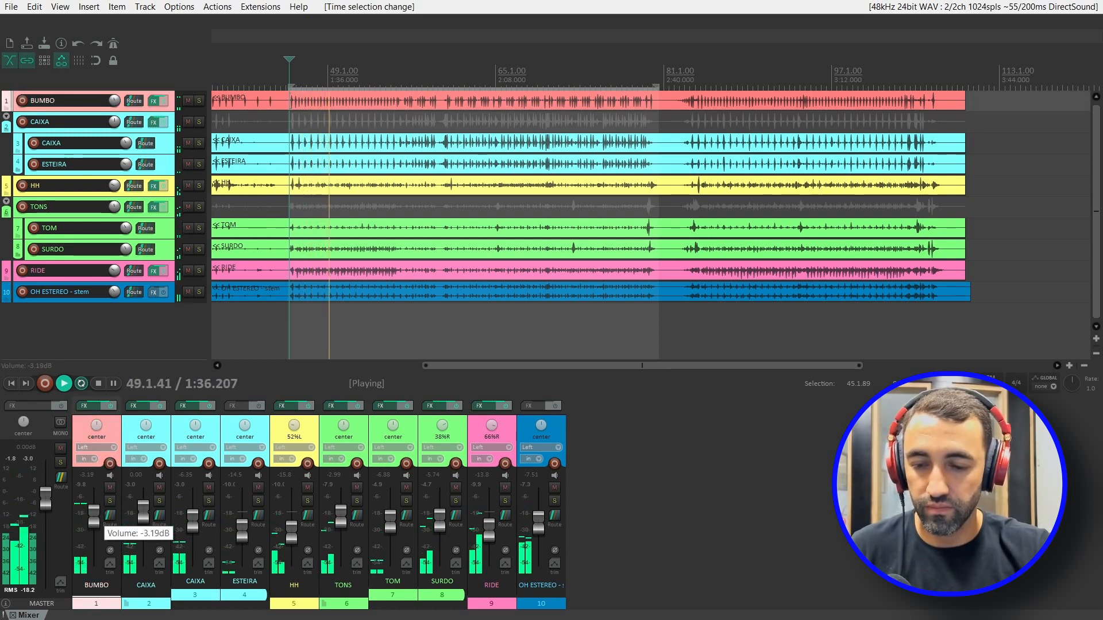
{"action": "left_click", "coordinate": [704, 511]}
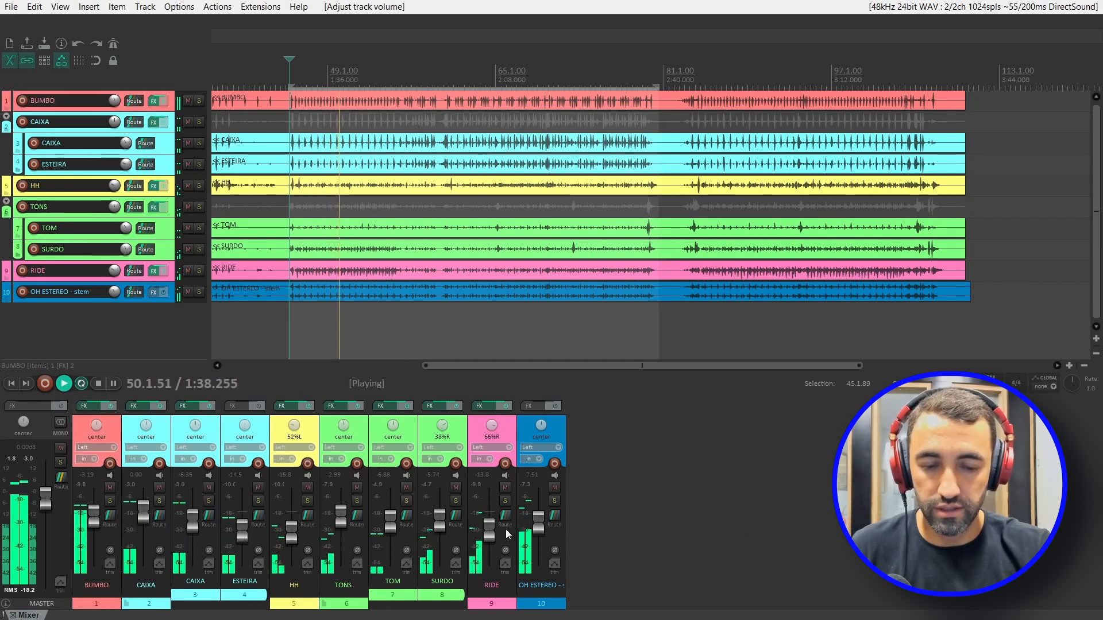
{"action": "left_click_drag", "start_coordinate": [493, 529], "coordinate": [493, 538]}
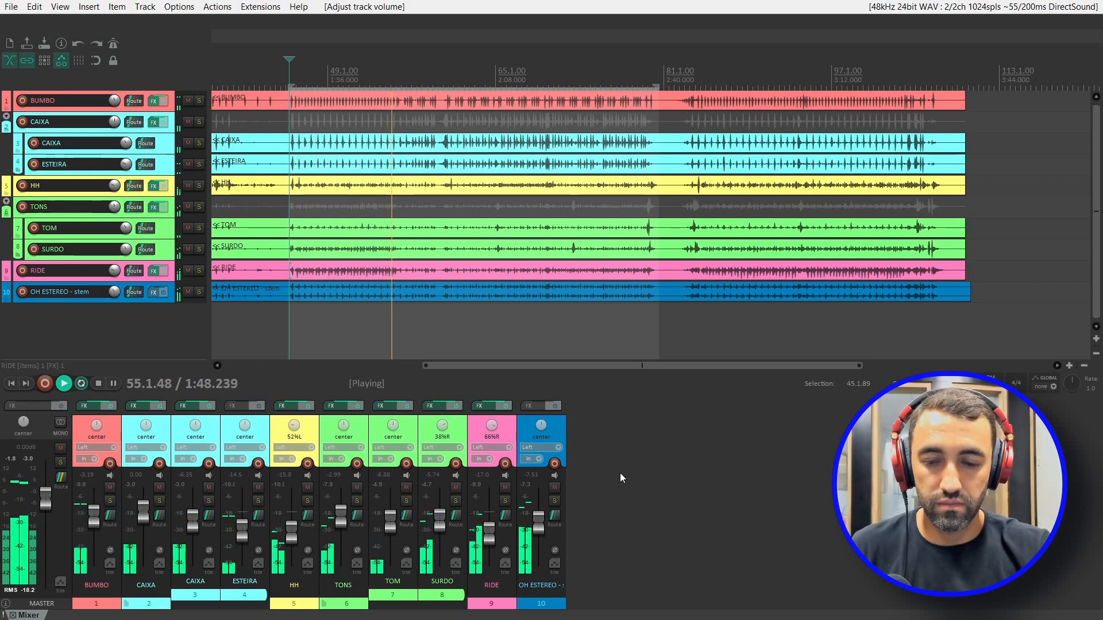
{"action": "left_click_drag", "start_coordinate": [487, 533], "coordinate": [489, 536]}
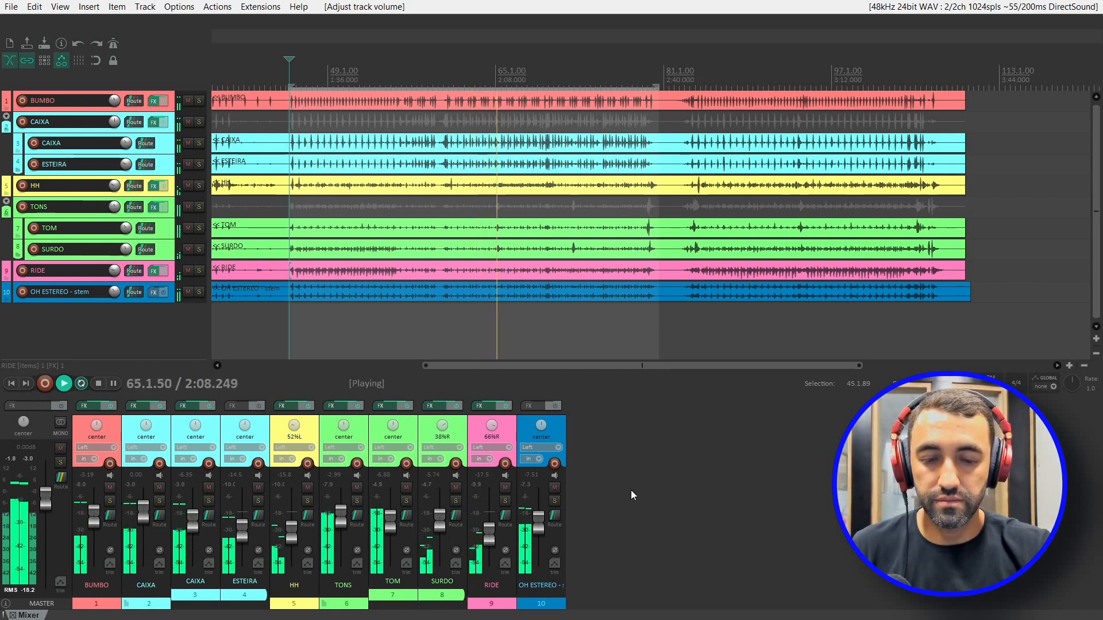
- Select all tracks and bypass and re-enable their FX twice during playback to compare the raw and processed drums
{"action": "left_click", "coordinate": [443, 432]}
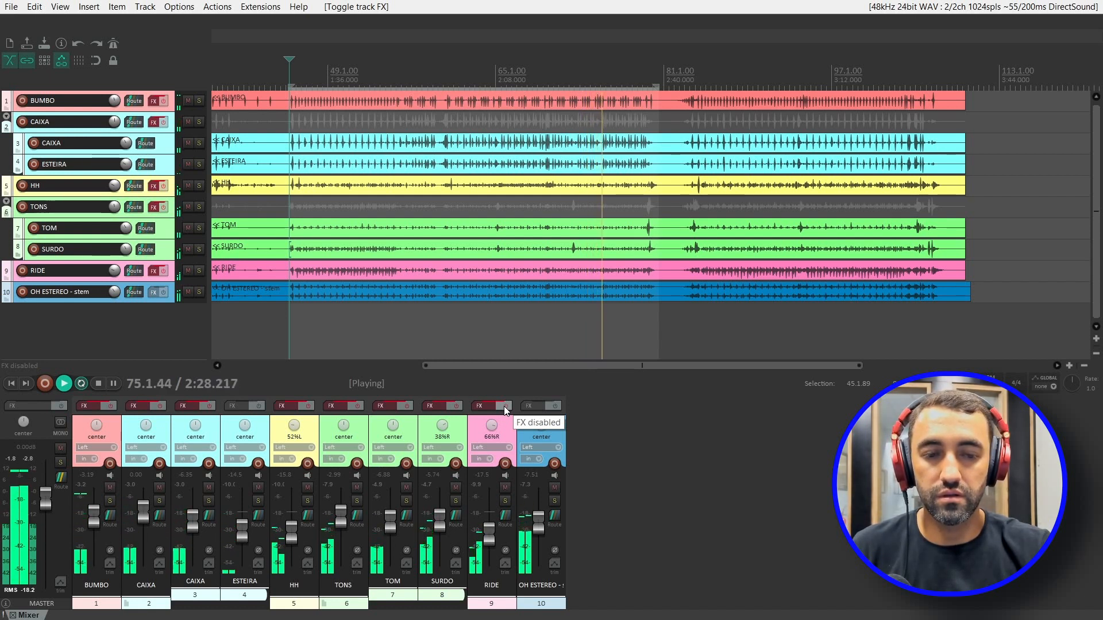
{"action": "left_click", "coordinate": [505, 405]}
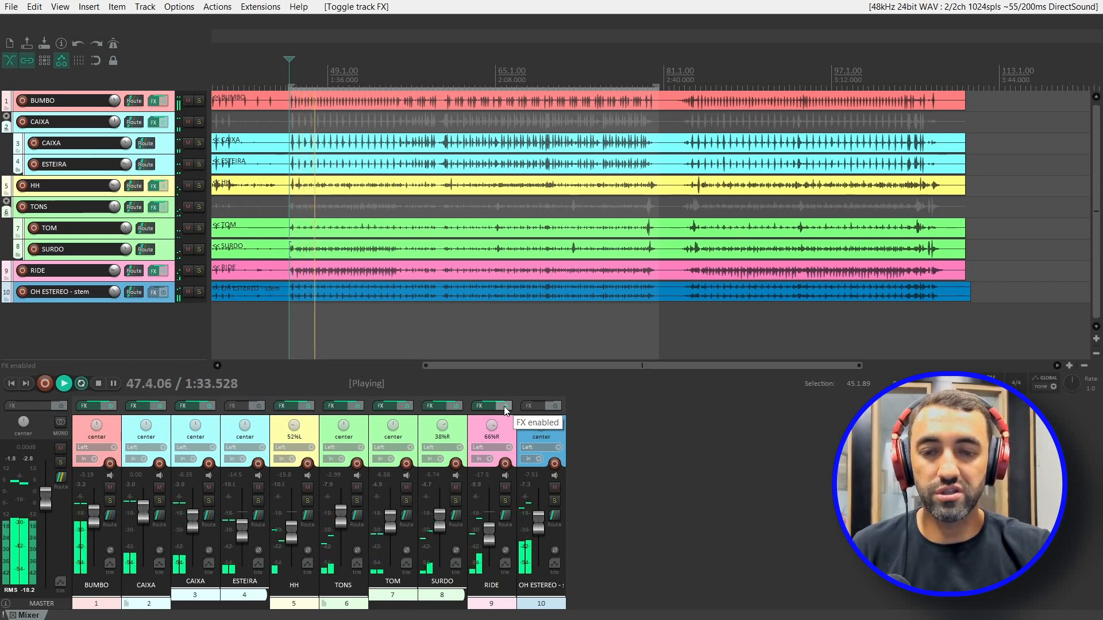
{"action": "left_click", "coordinate": [504, 407]}
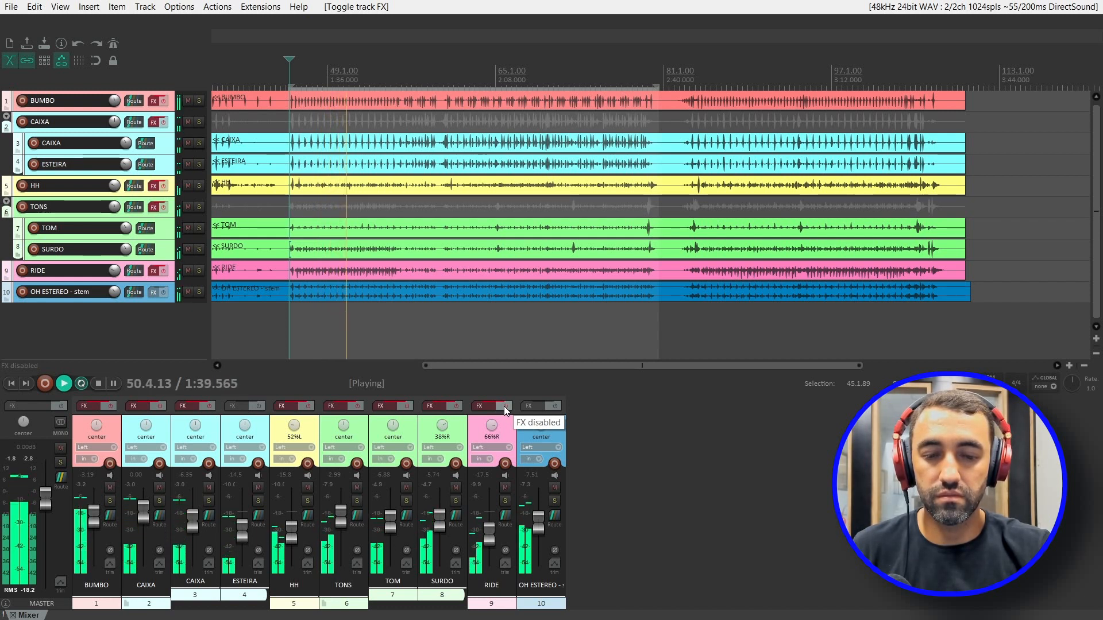
{"action": "left_click", "coordinate": [505, 405]}
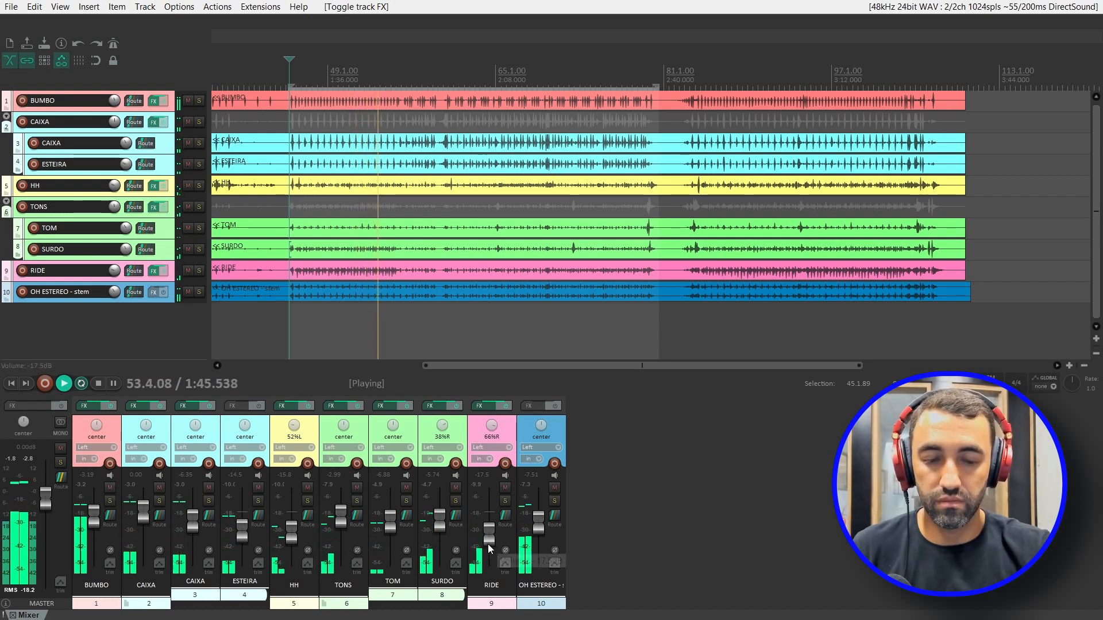
- Lower the RIDE track volume to -18.6 dB during playback
{"action": "scroll", "coordinate": [490, 540], "scroll_direction": "down", "scroll_amount": 1}
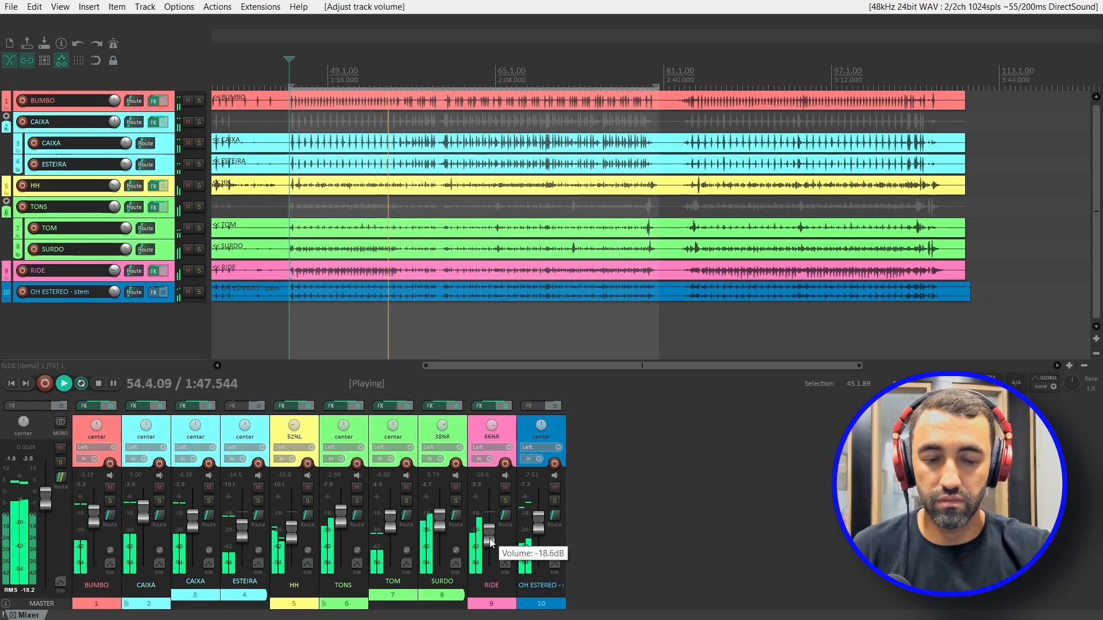